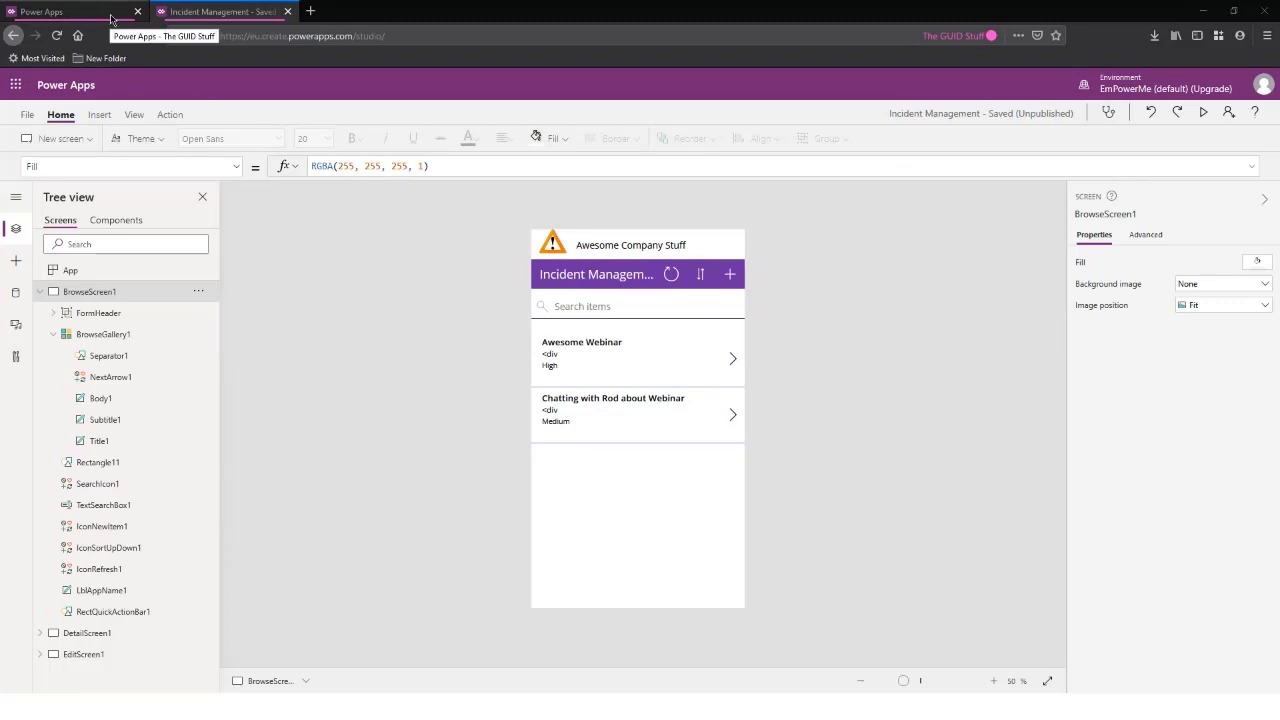
Switch to the Power Apps home page and open the details of the Incident Management app
left_click(110, 16)
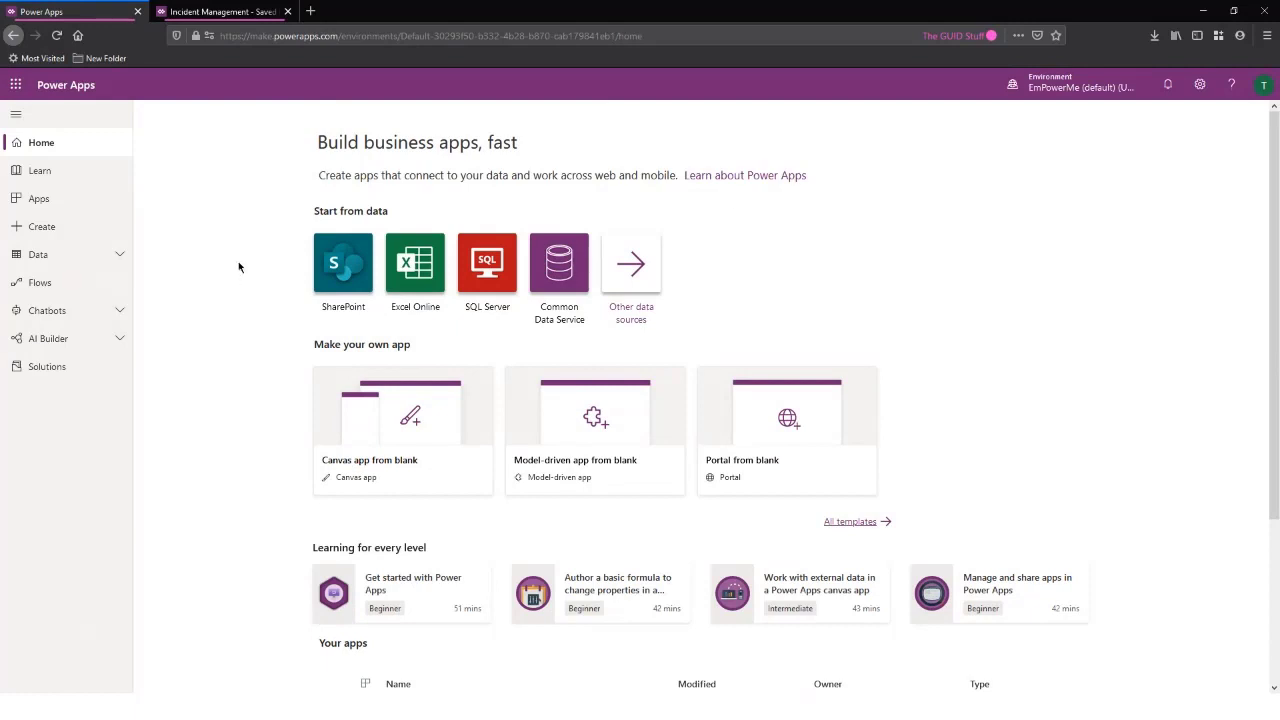
scroll(372, 350, "down", 3)
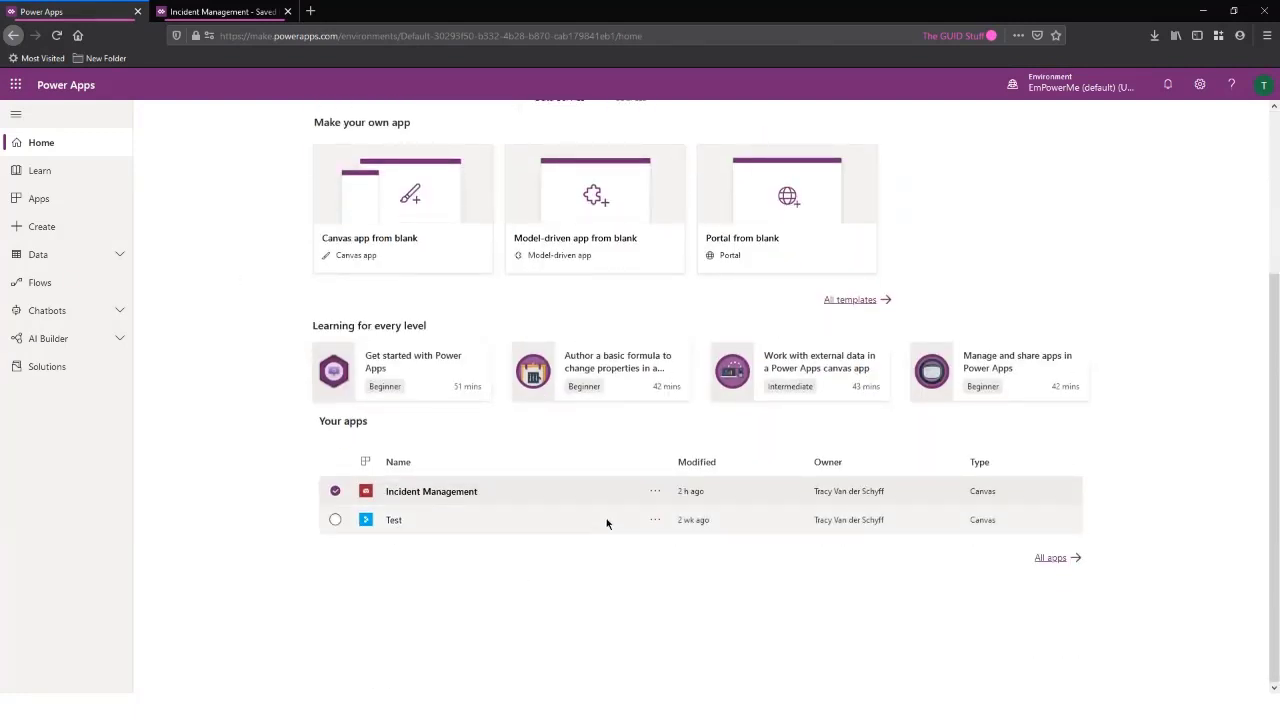
left_click(656, 491)
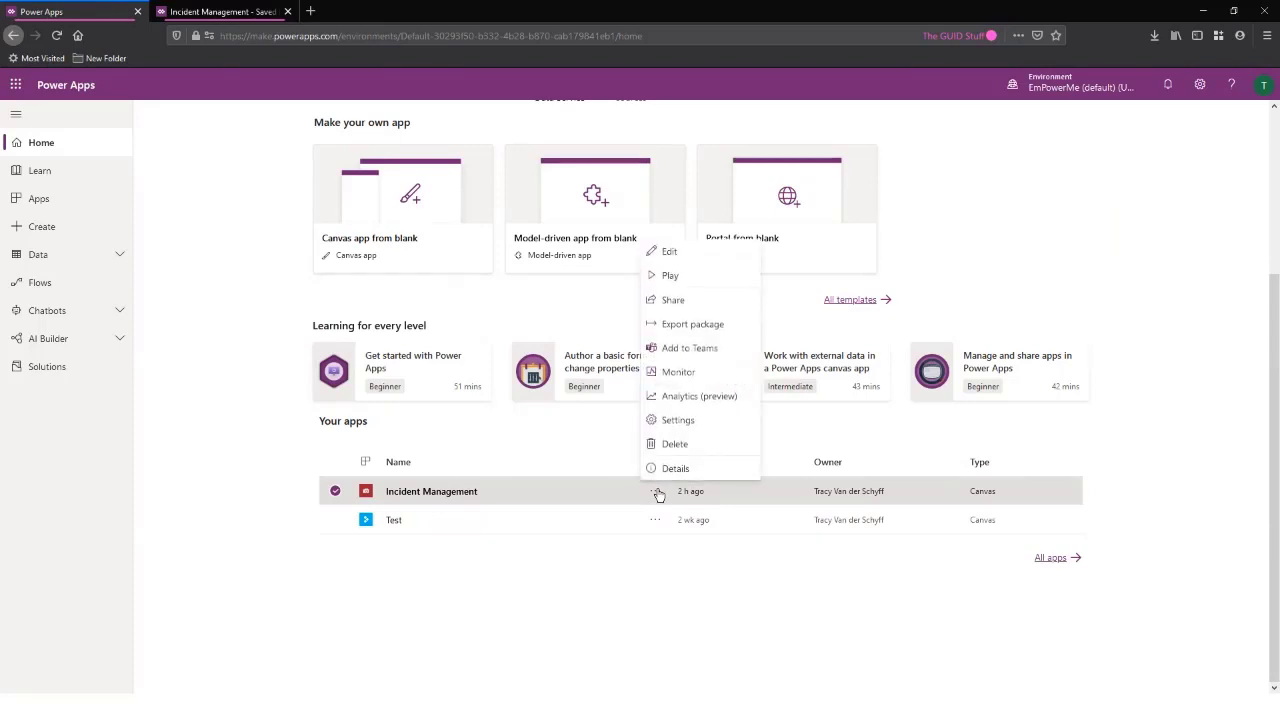
left_click(566, 598)
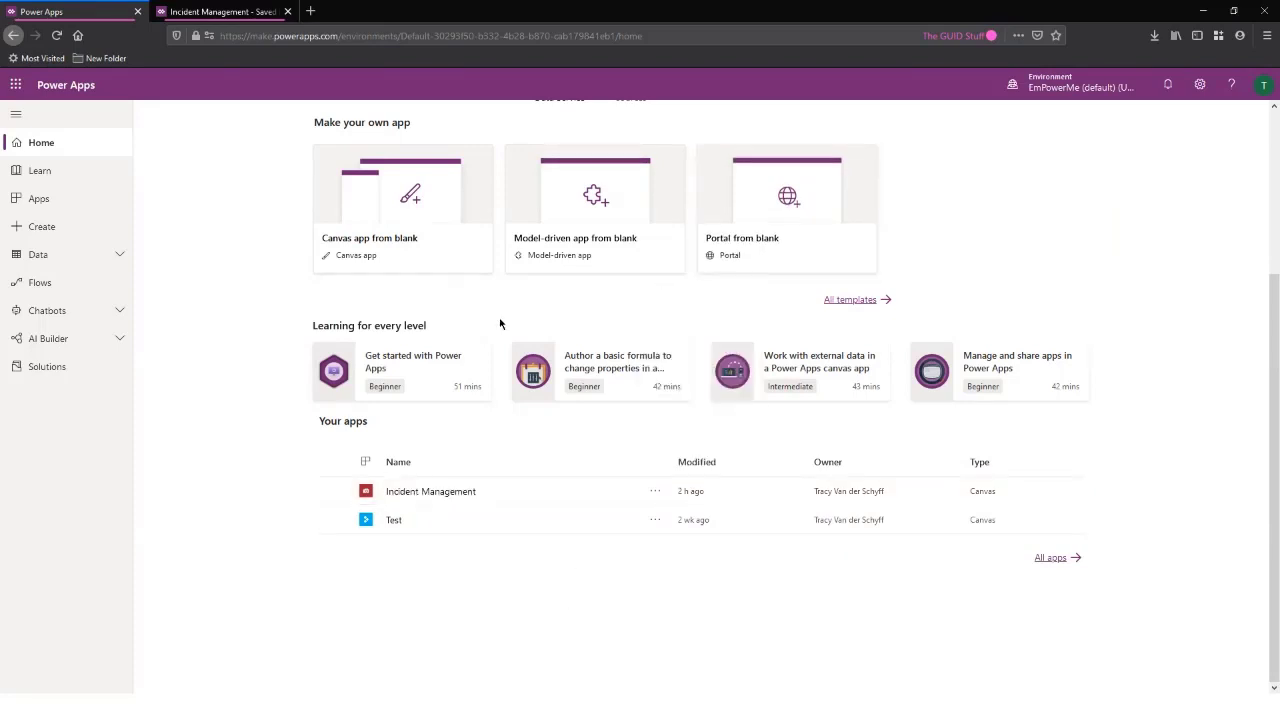
scroll(498, 321, "up", 3)
scroll(398, 352, "down", 3)
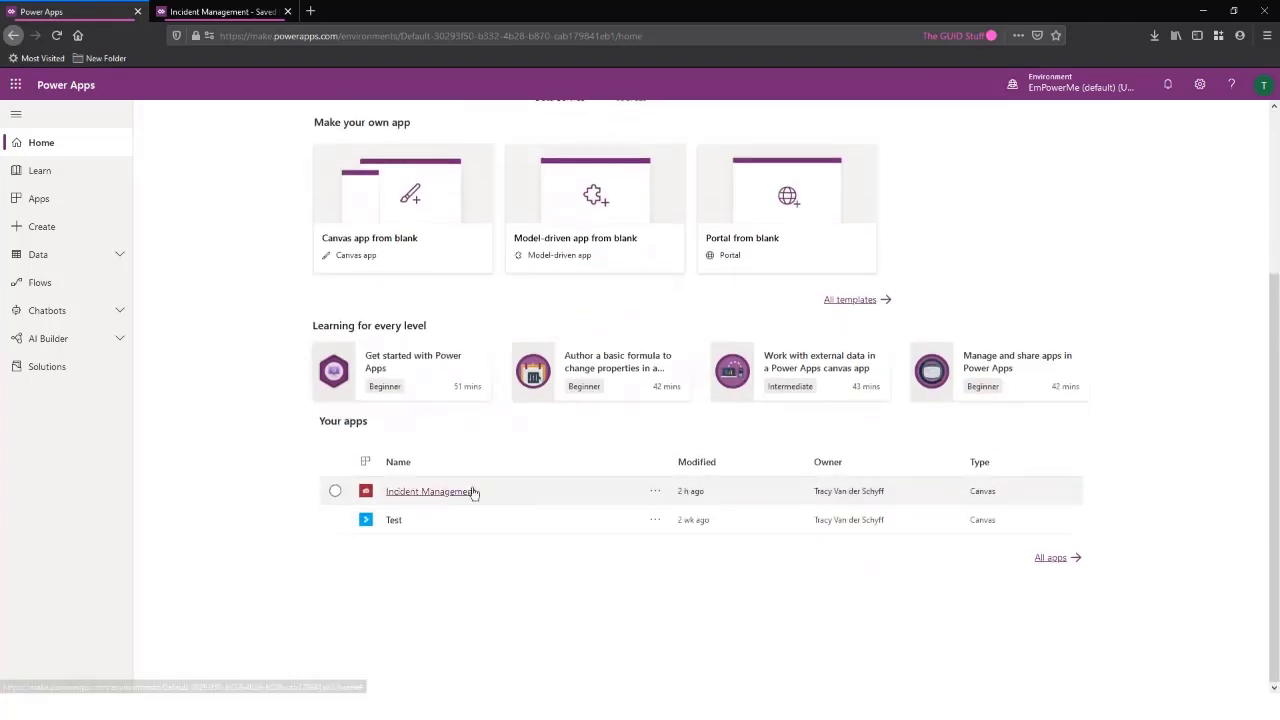
left_click(656, 491)
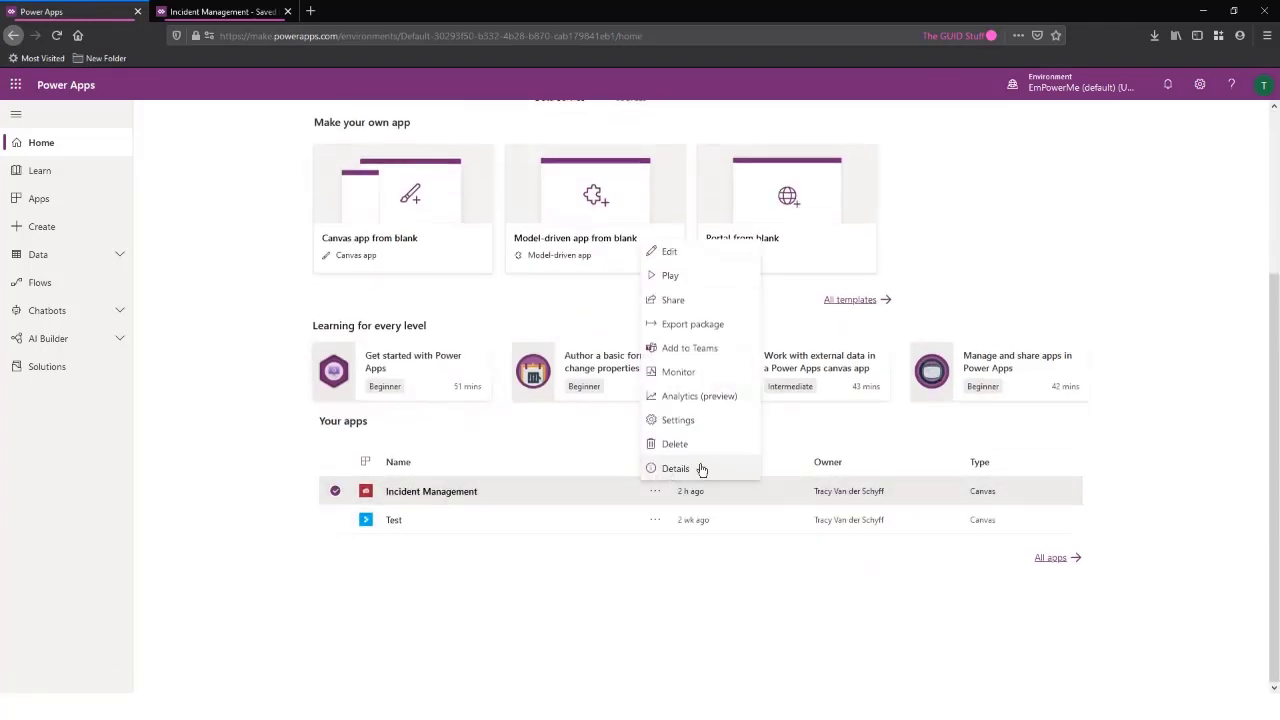
left_click(677, 469)
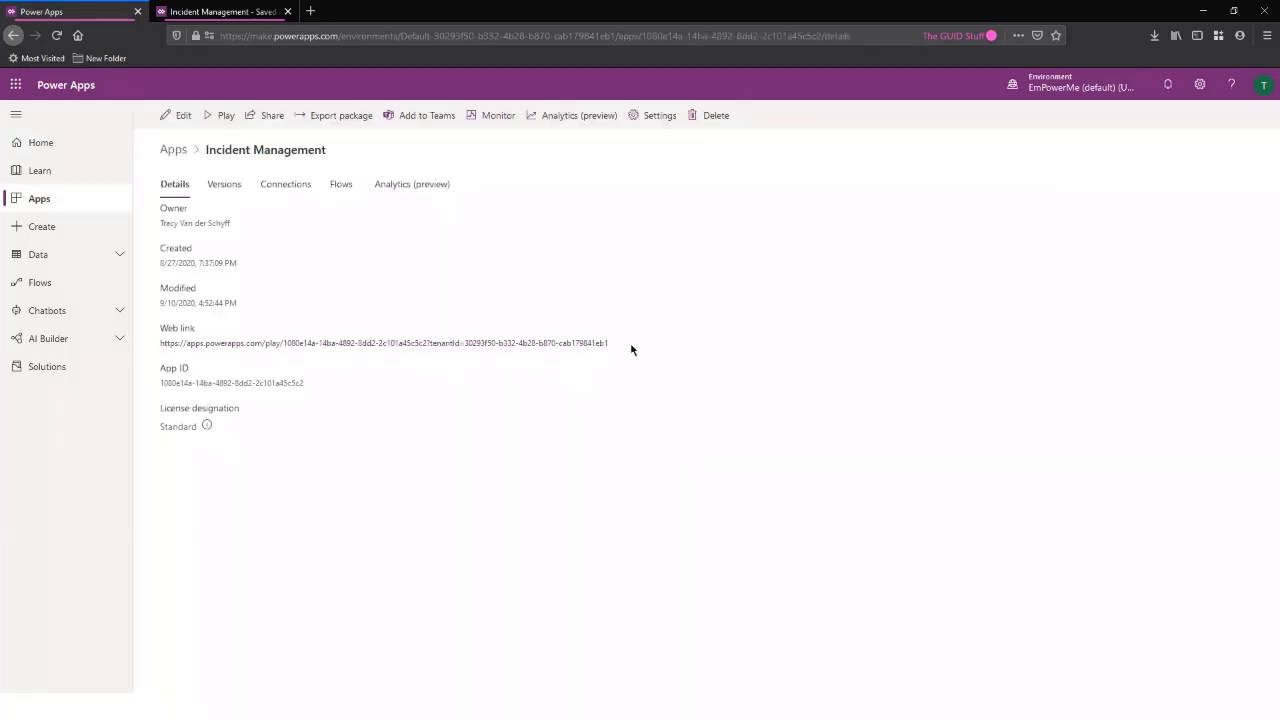
Highlight the app's full web link on its details page and return to the list of apps
left_click_drag(630, 344, 144, 365)
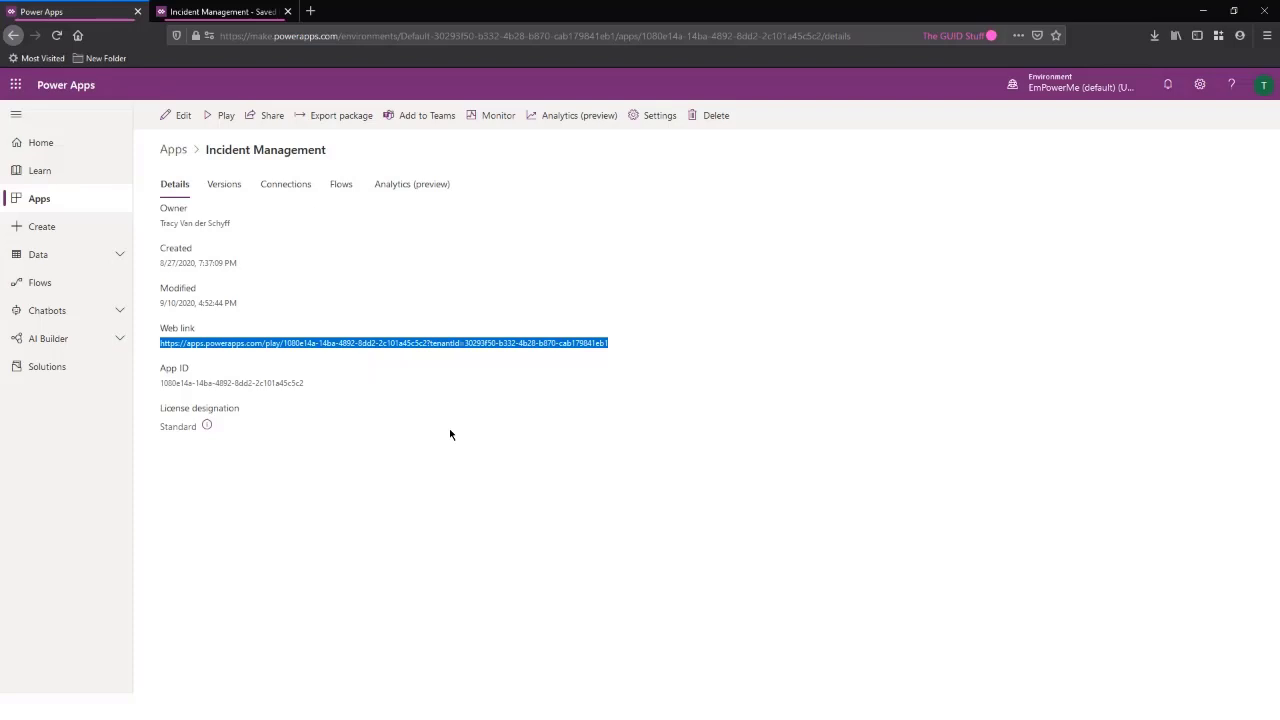
left_click(651, 449)
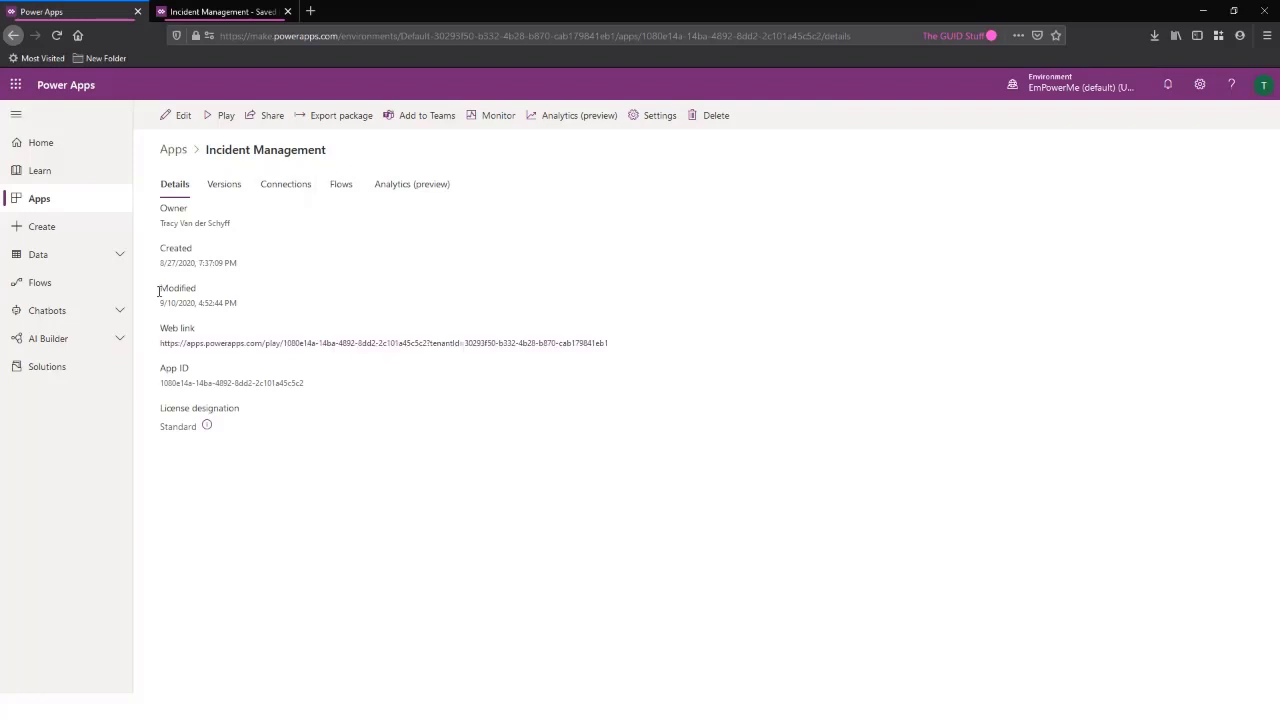
left_click(42, 200)
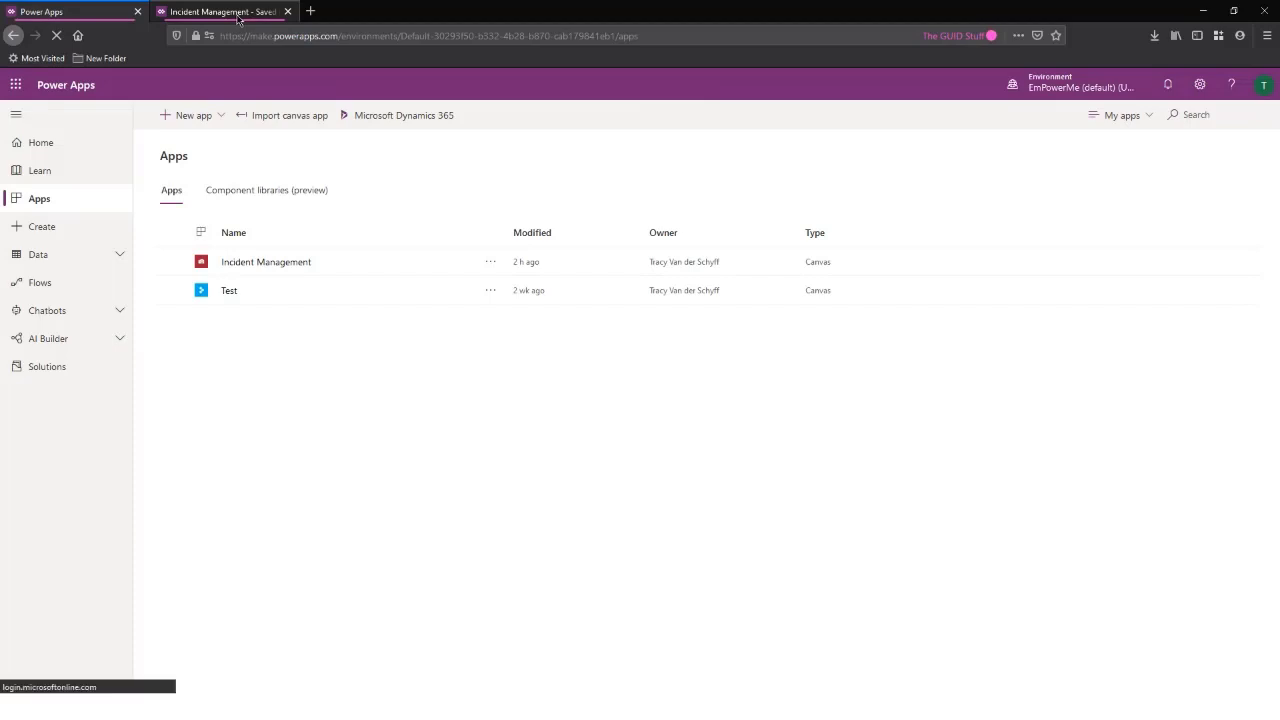
Return to the Incident Management app in the studio and preview its browse screen, leaving the preview again
left_click(239, 15)
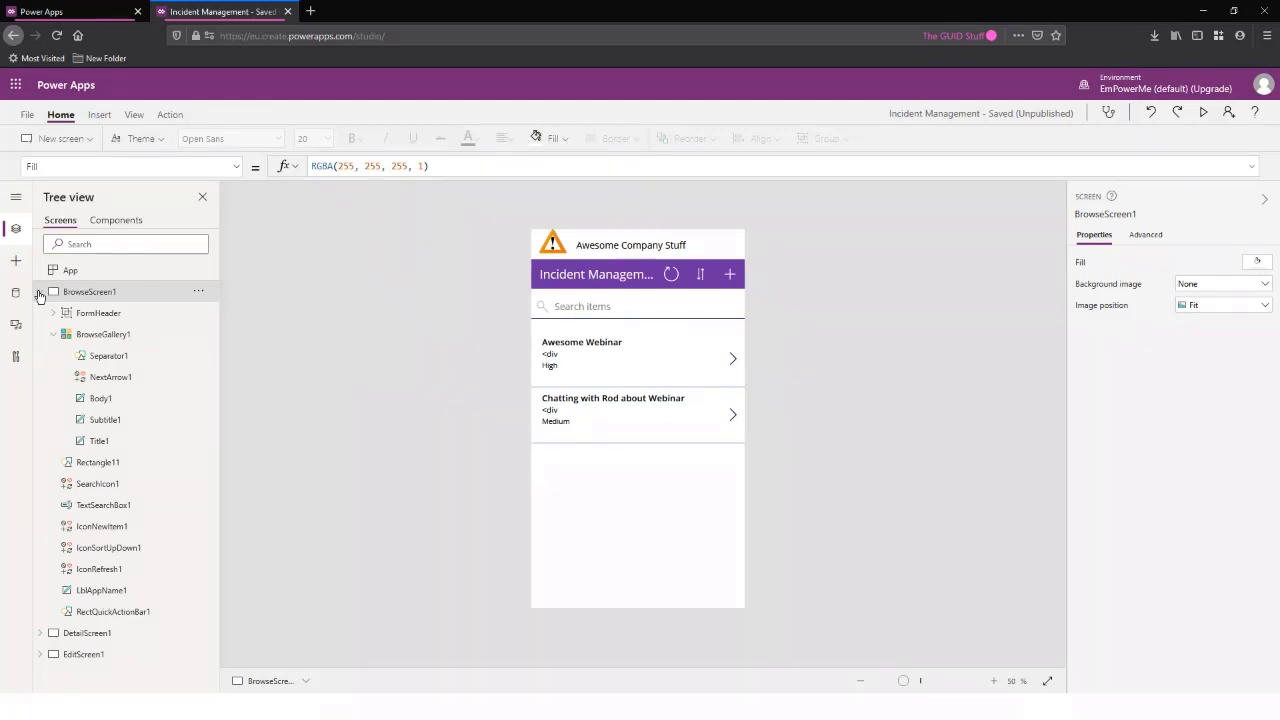
left_click(557, 356)
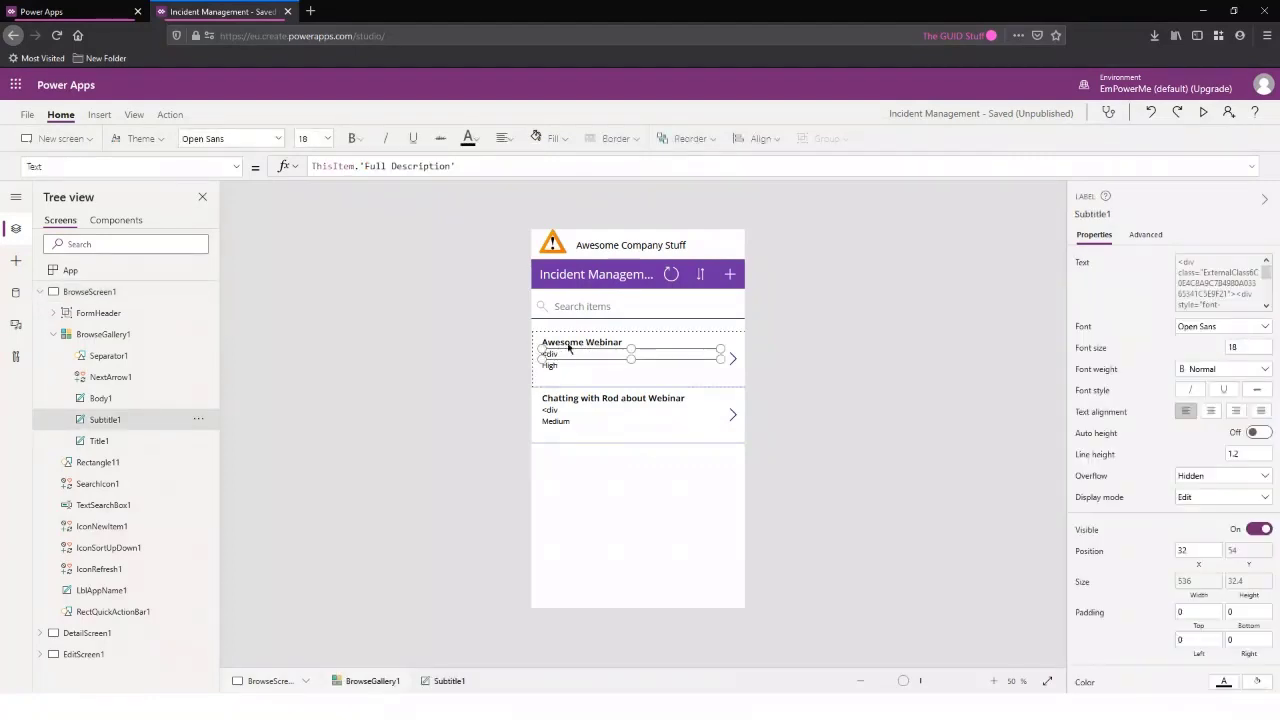
key("F5")
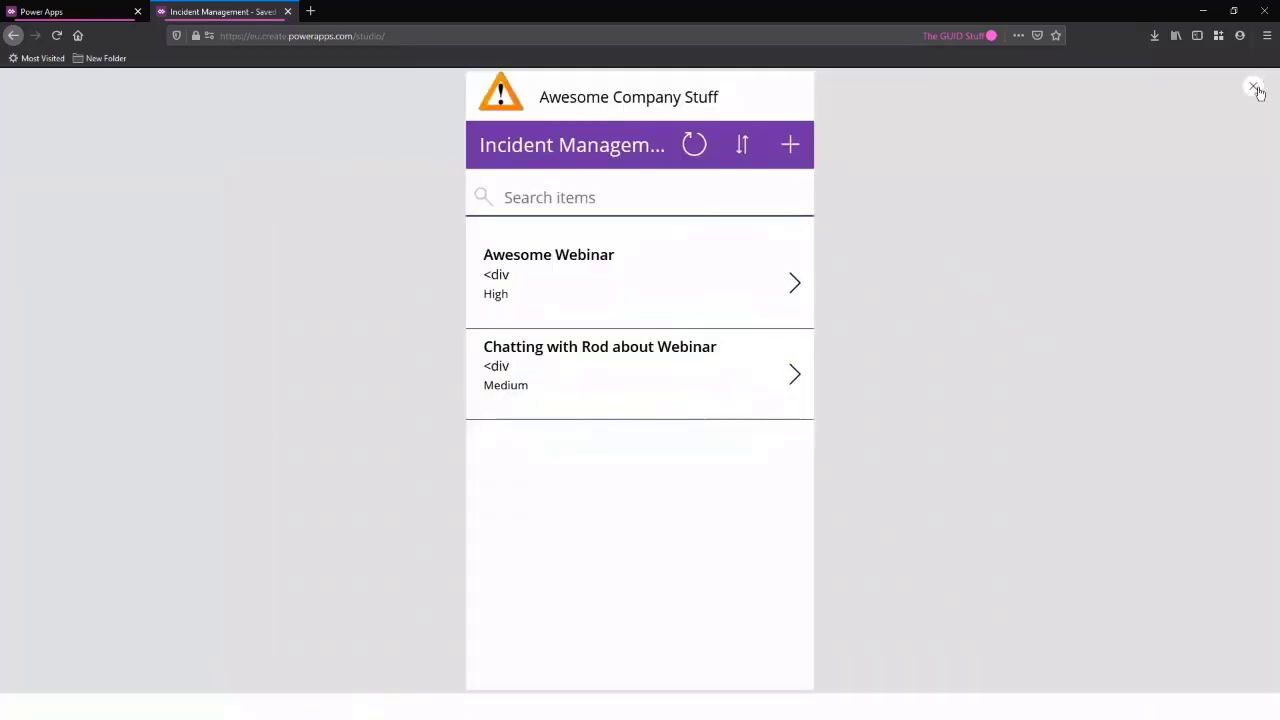
key("Escape")
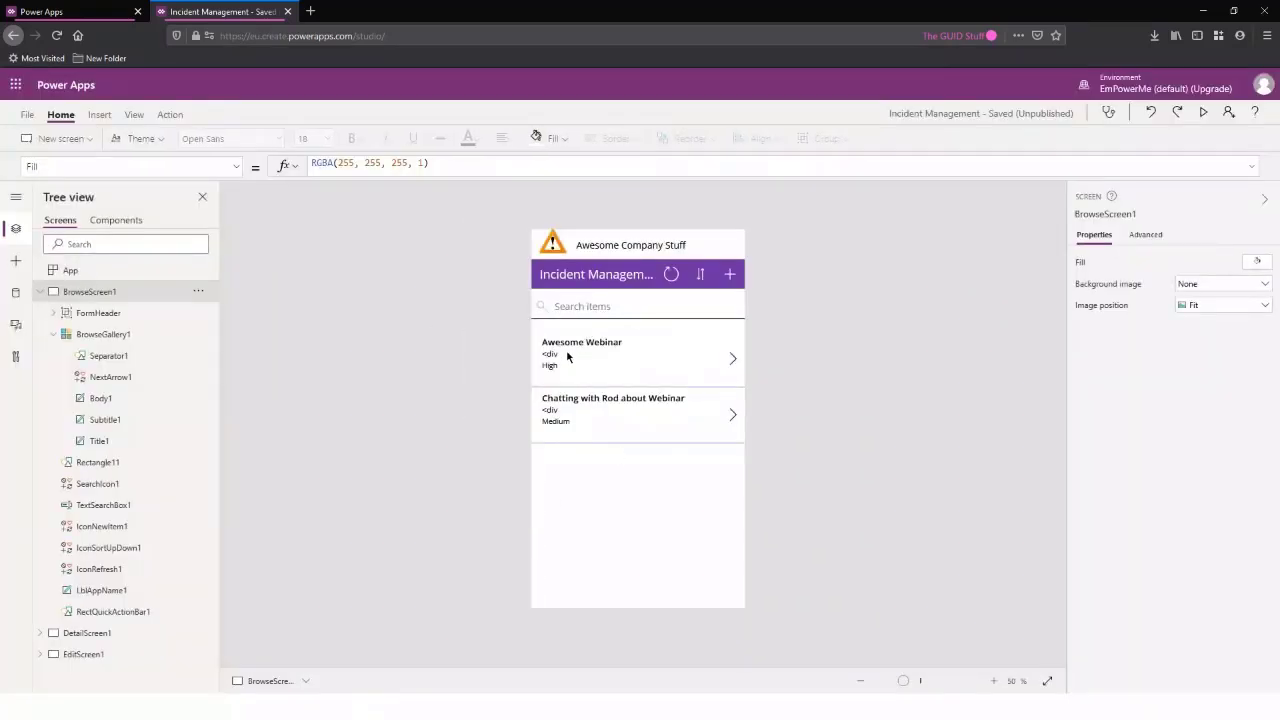
Examine the text formula and properties of the Full Description subtitle label in the browse gallery
left_click(567, 356)
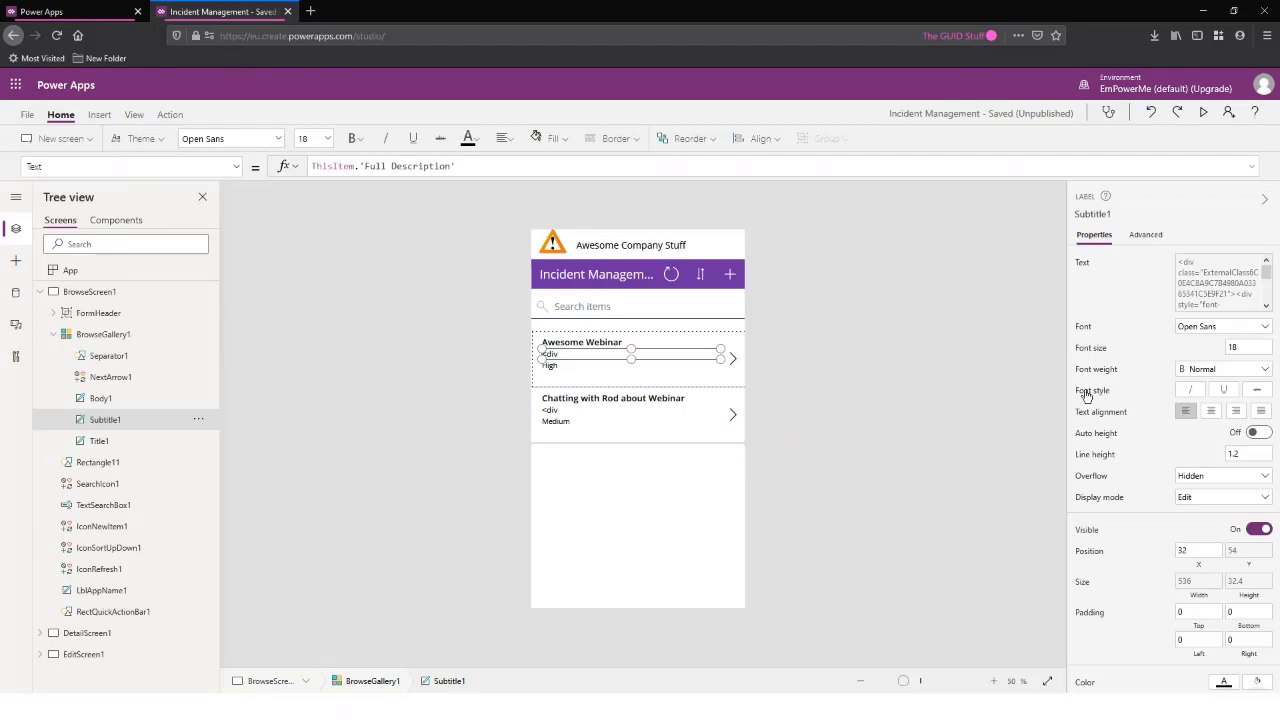
left_click(1226, 290)
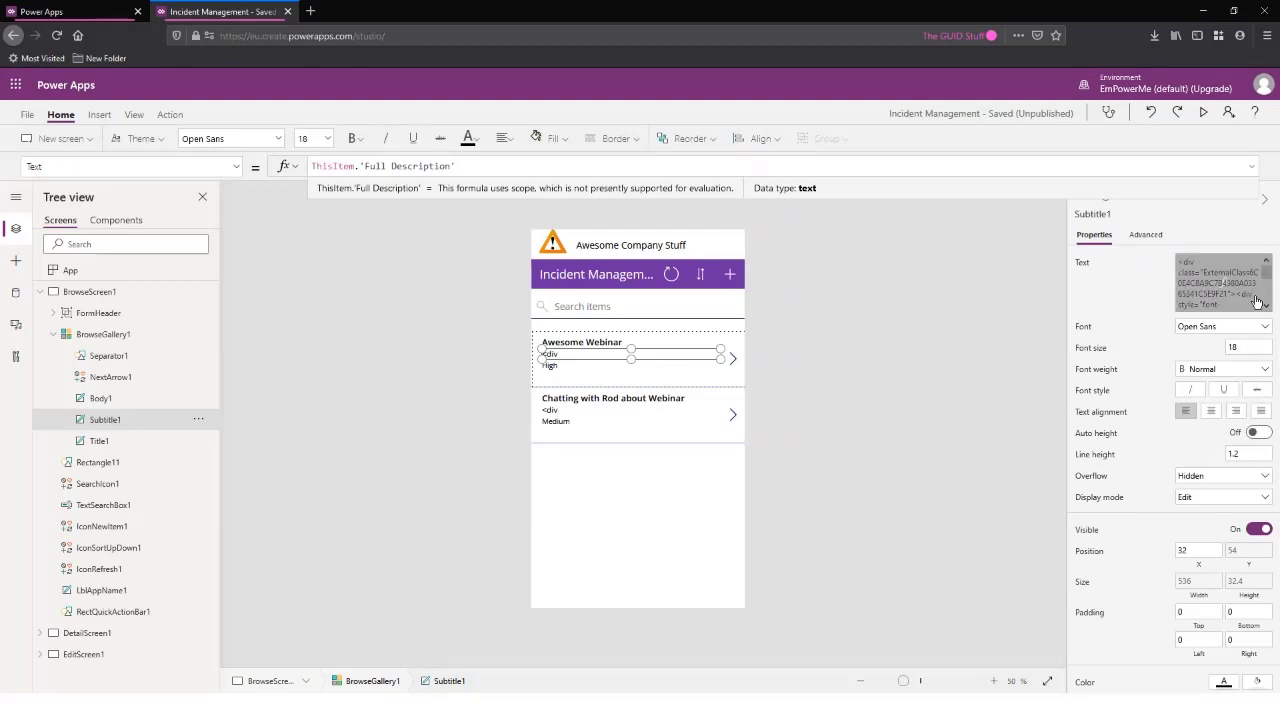
scroll(1137, 405, "down", 3)
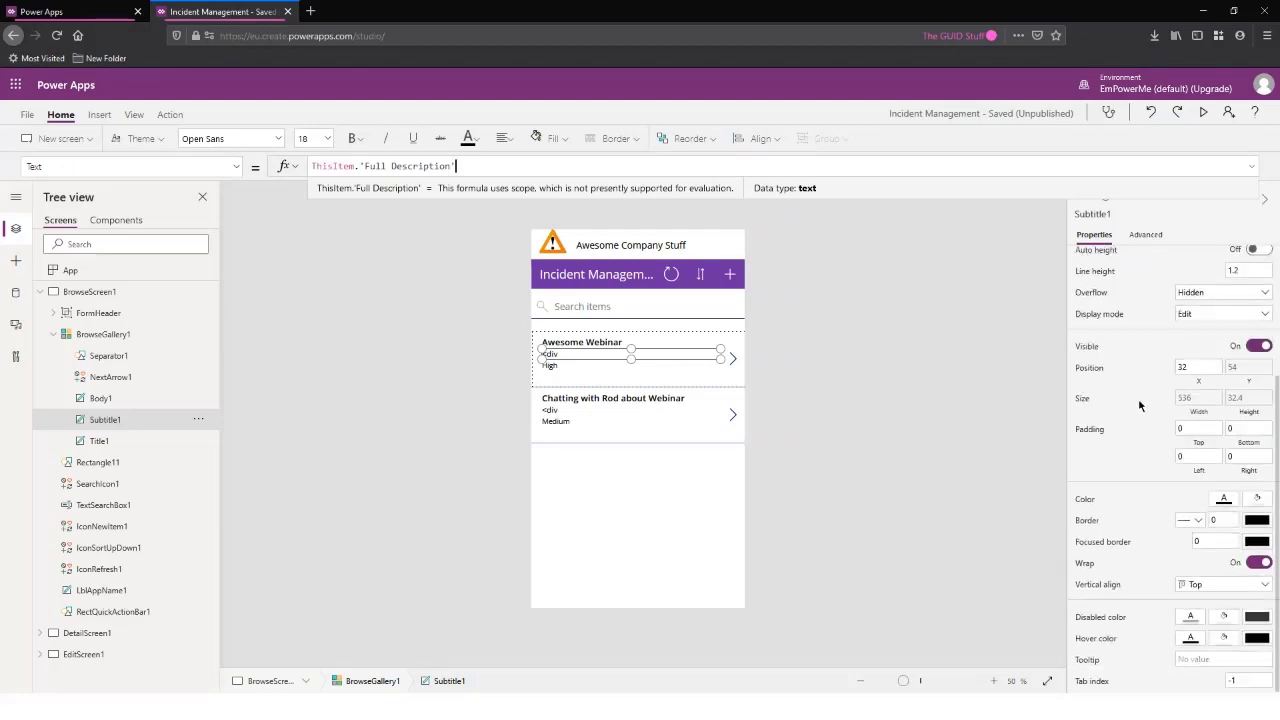
scroll(1142, 391, "up", 3)
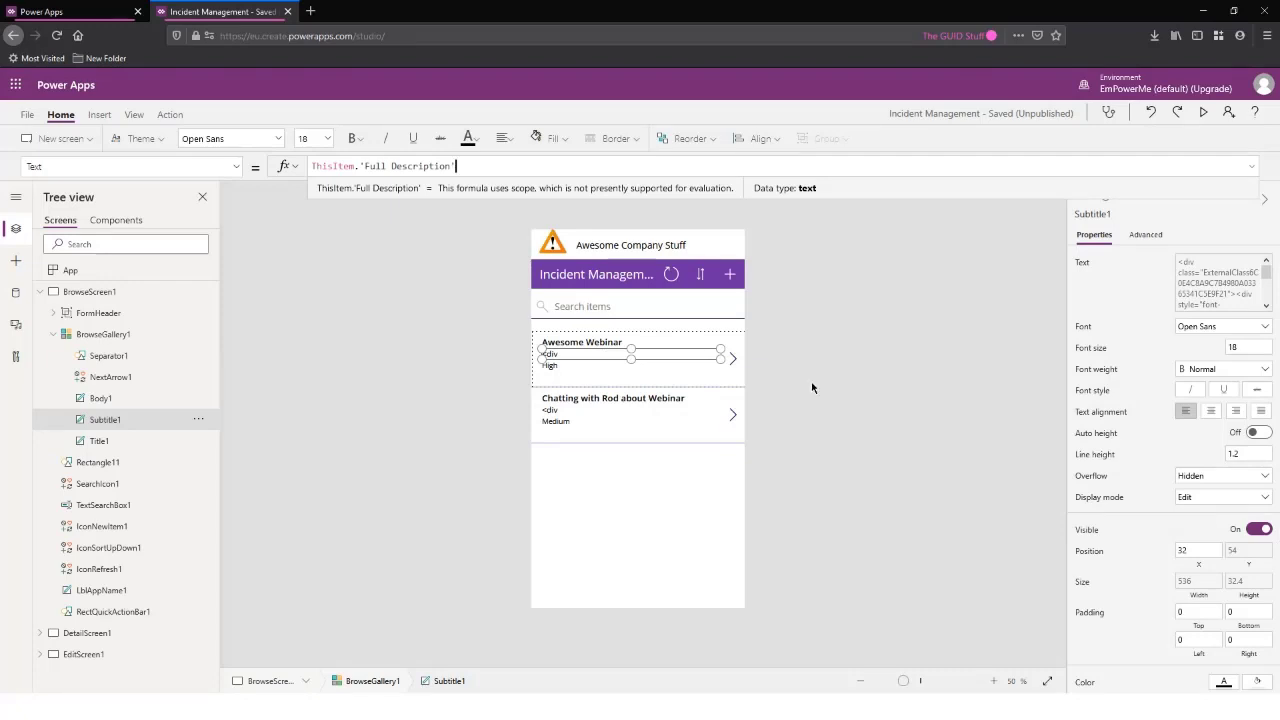
left_click(850, 289)
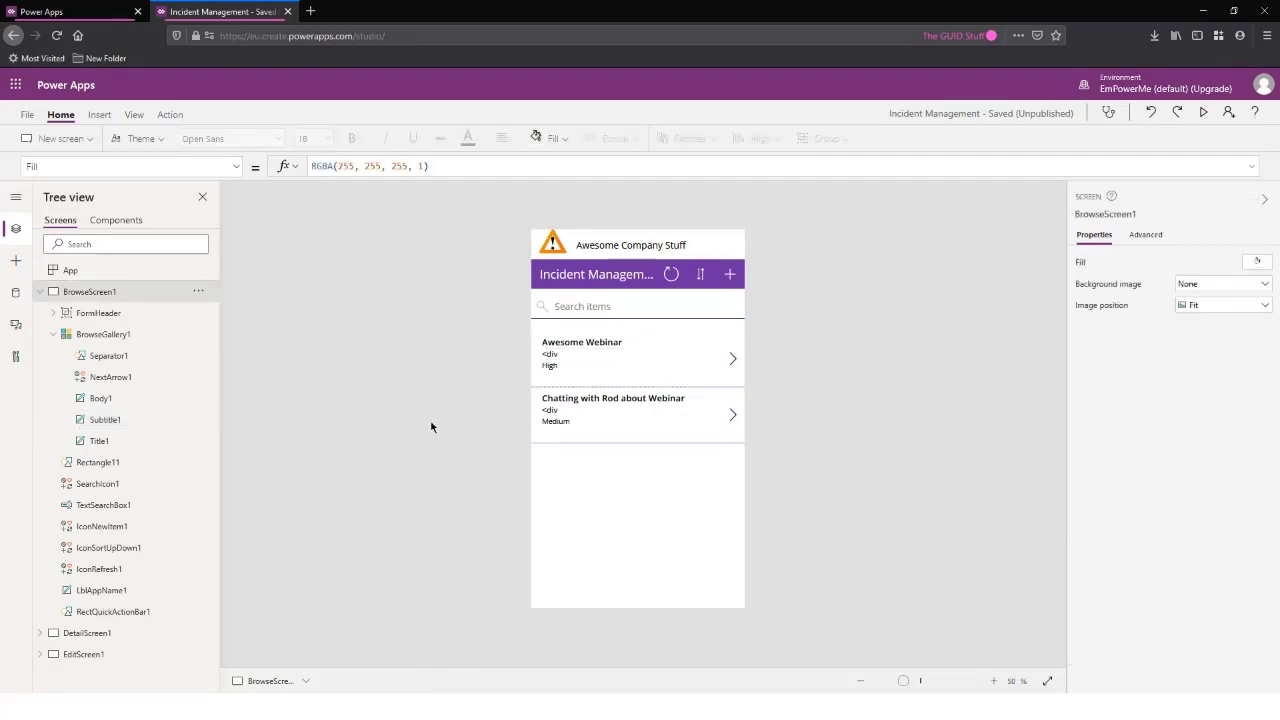
Compare the gallery's subtitle label with the Awesome Company Stuff label in the screen header
left_click(556, 356)
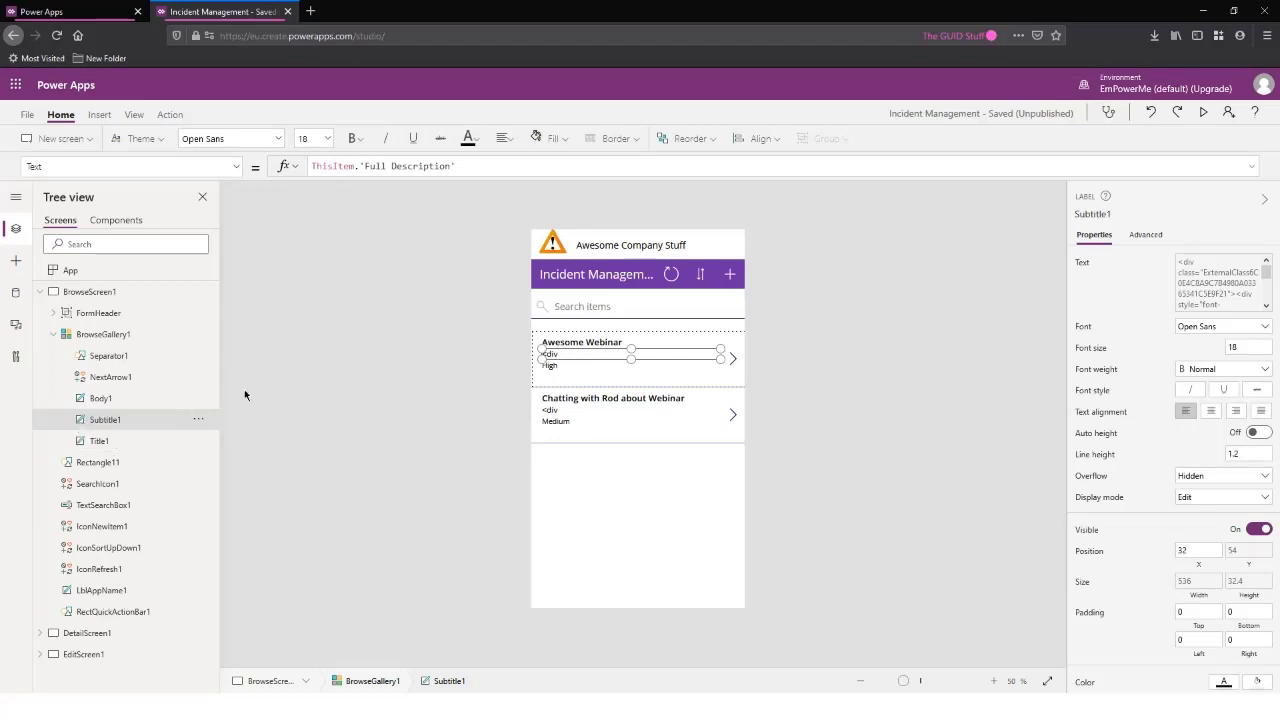
left_click(618, 246)
left_click(618, 244)
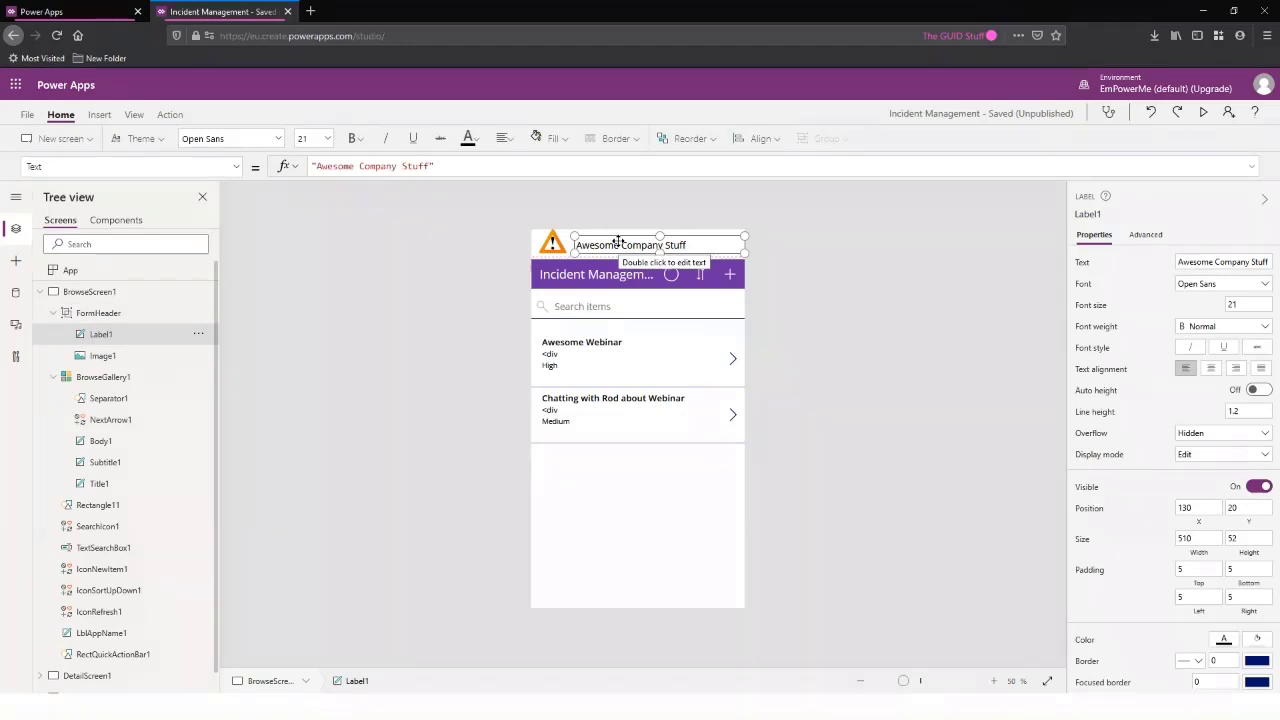
Delete the Subtitle1 label from BrowseGallery1
left_click(120, 461)
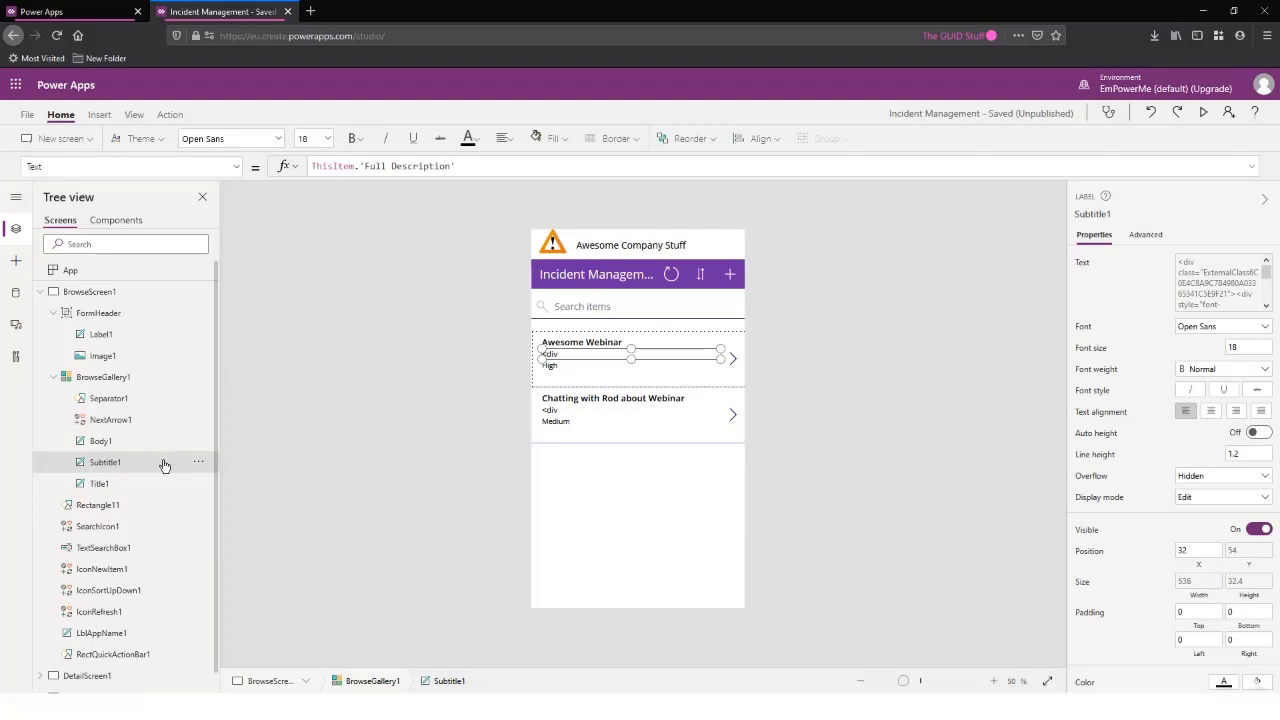
left_click(196, 462)
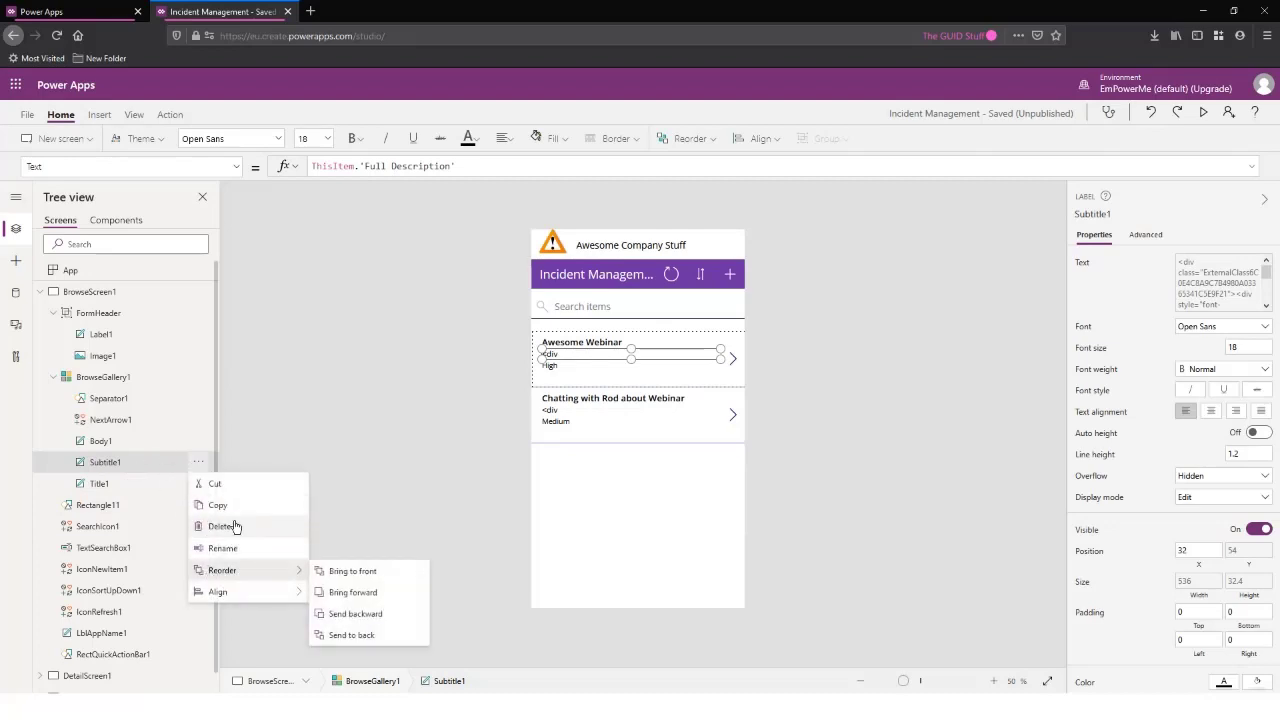
left_click(233, 532)
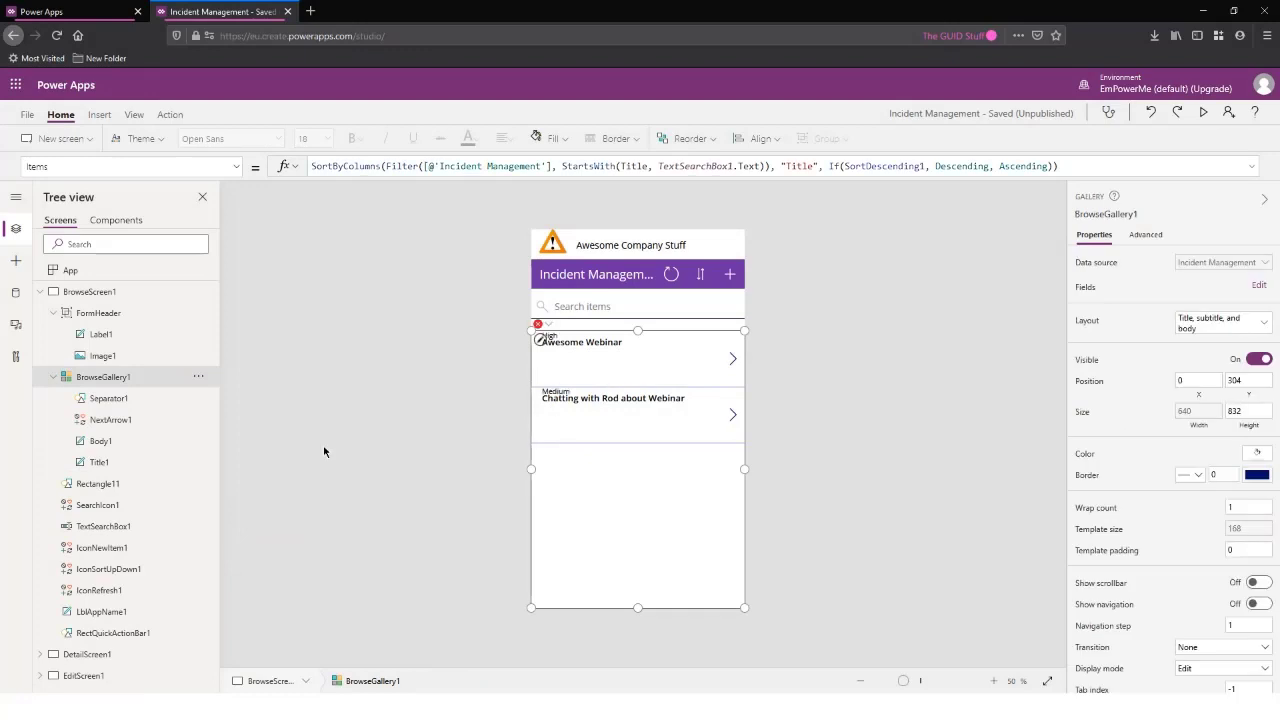
Inspect the error on the gallery's Body1 label and list the formula errors in the app checker
left_click(549, 330)
left_click(562, 343)
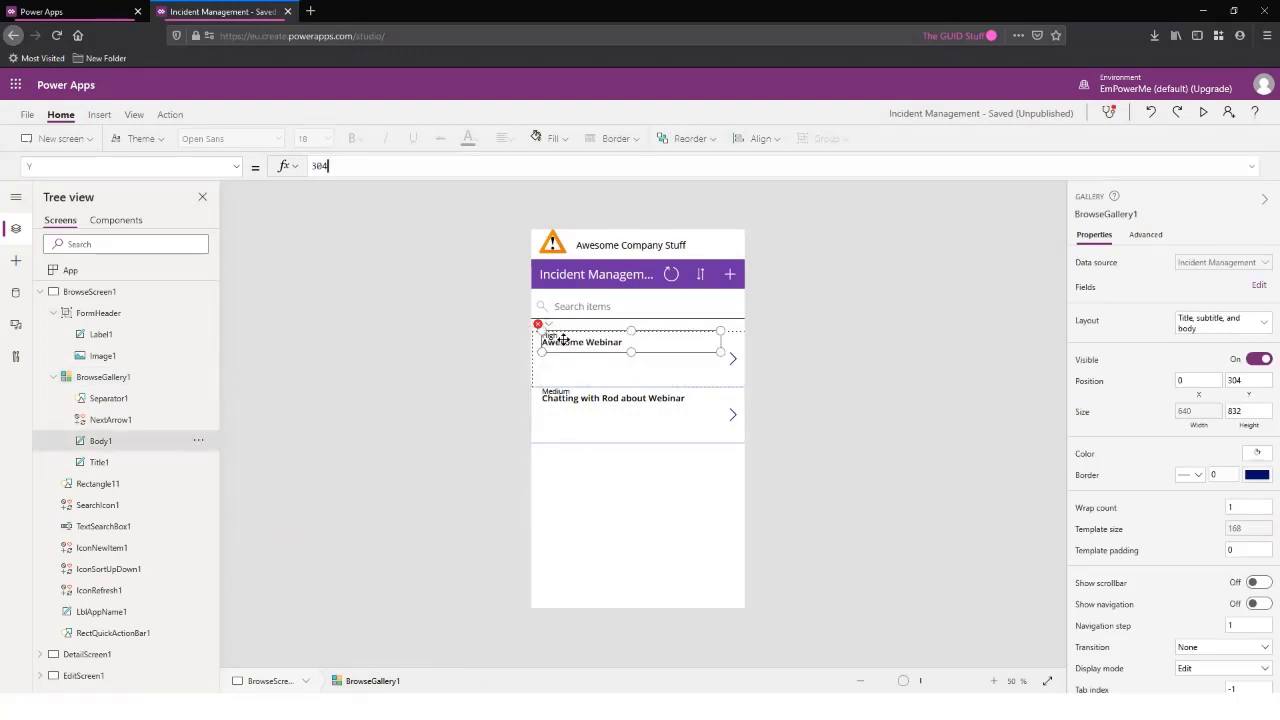
mouse_move(551, 330)
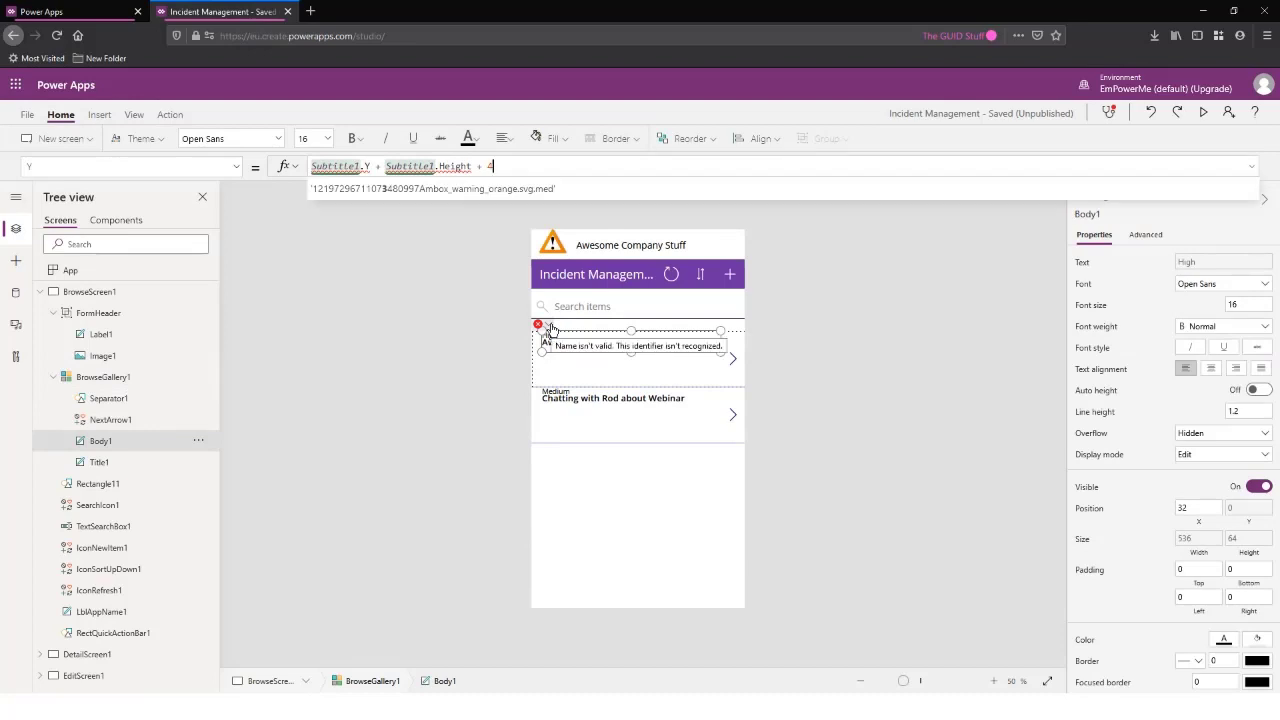
left_click(385, 463)
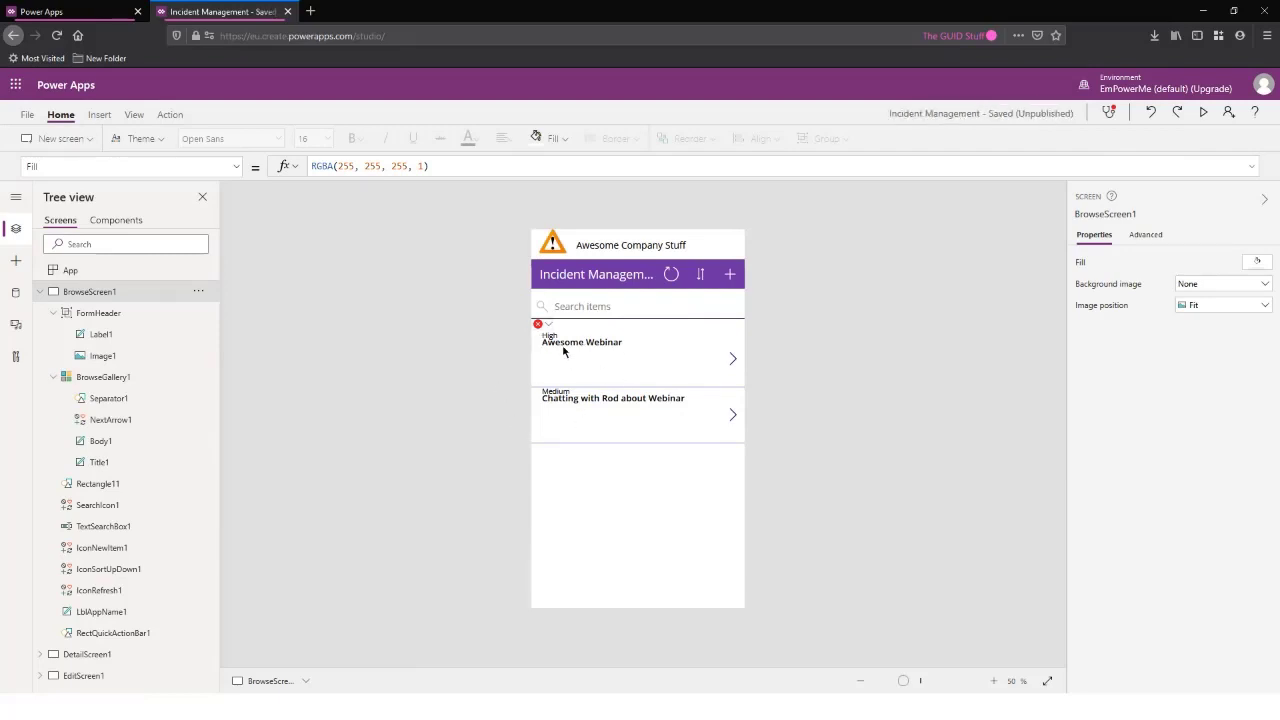
mouse_move(549, 330)
left_click(1109, 113)
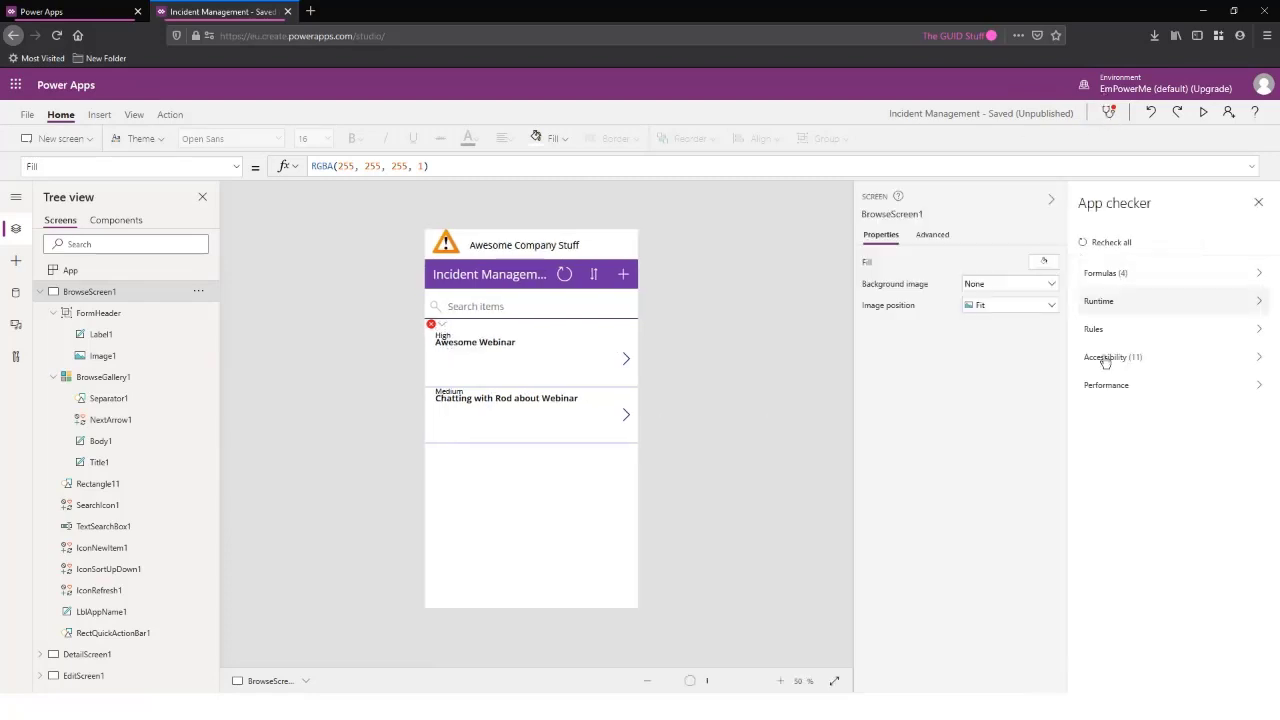
left_click(1126, 276)
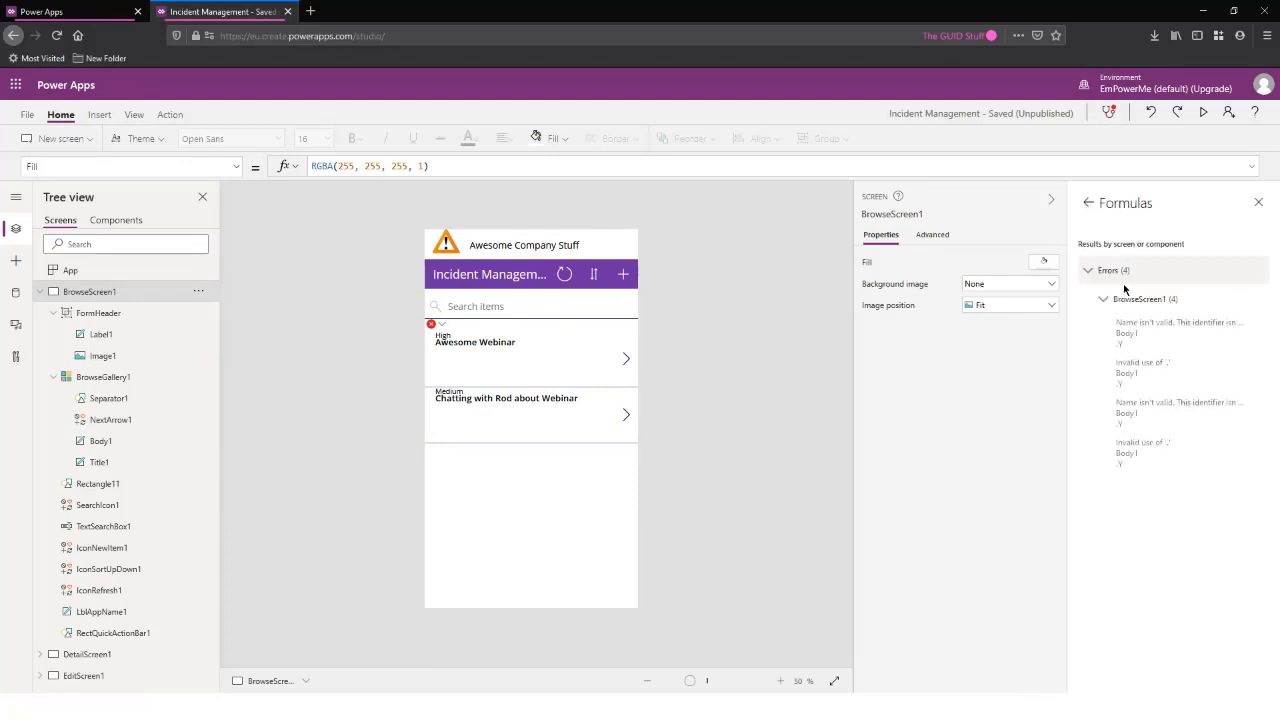
Replace the Body1 label's Y formula with 4, and move the label below the gallery item's title to a Y of about 103
left_click(1188, 340)
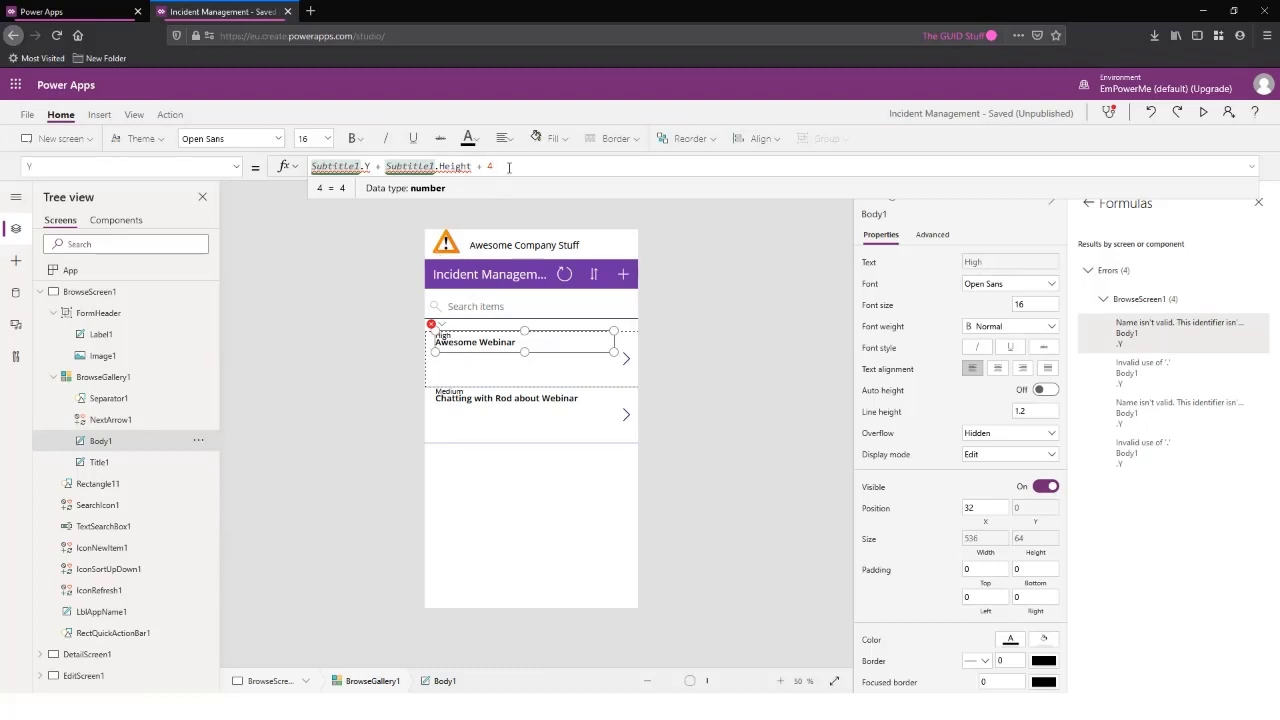
left_click_drag(509, 167, 311, 167)
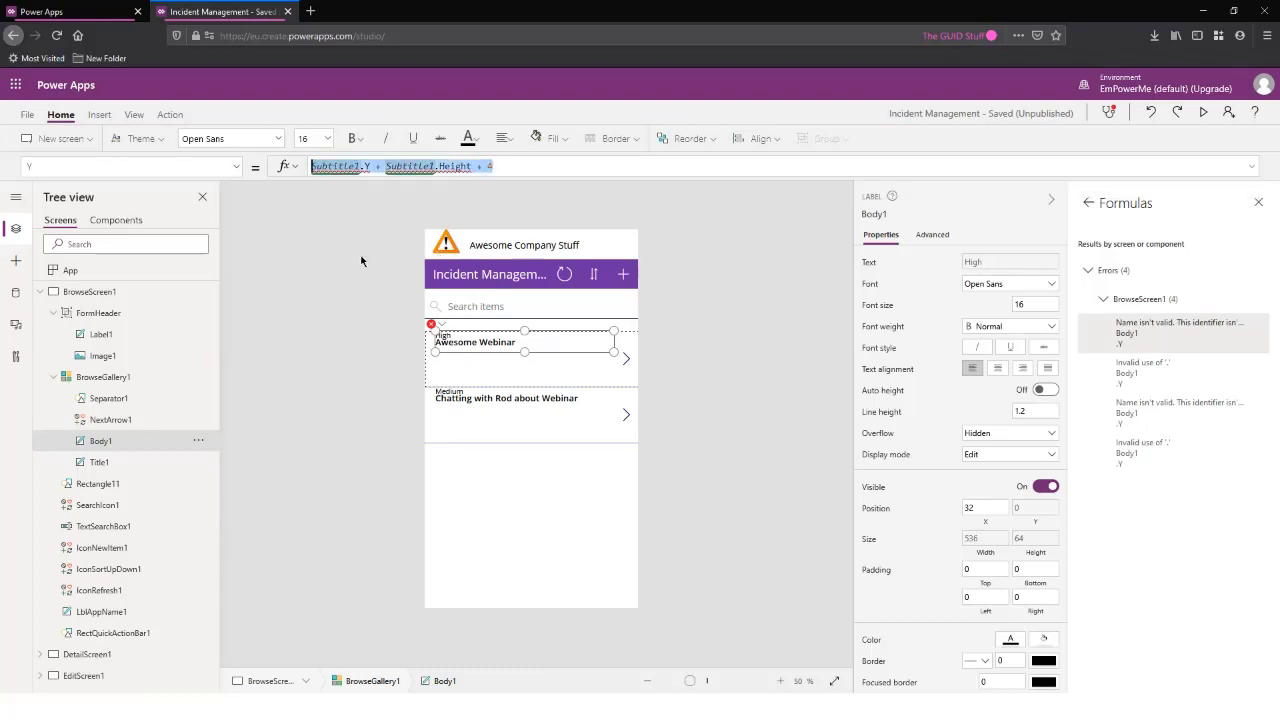
type("4")
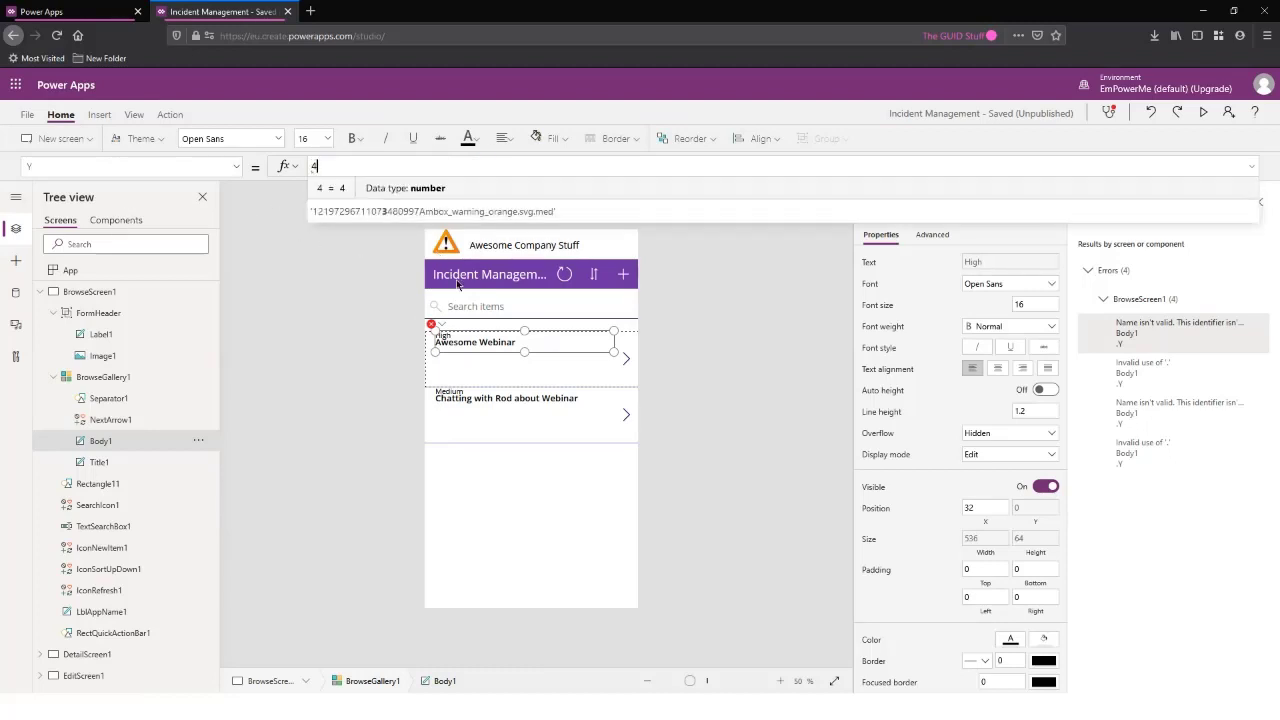
left_click(346, 331)
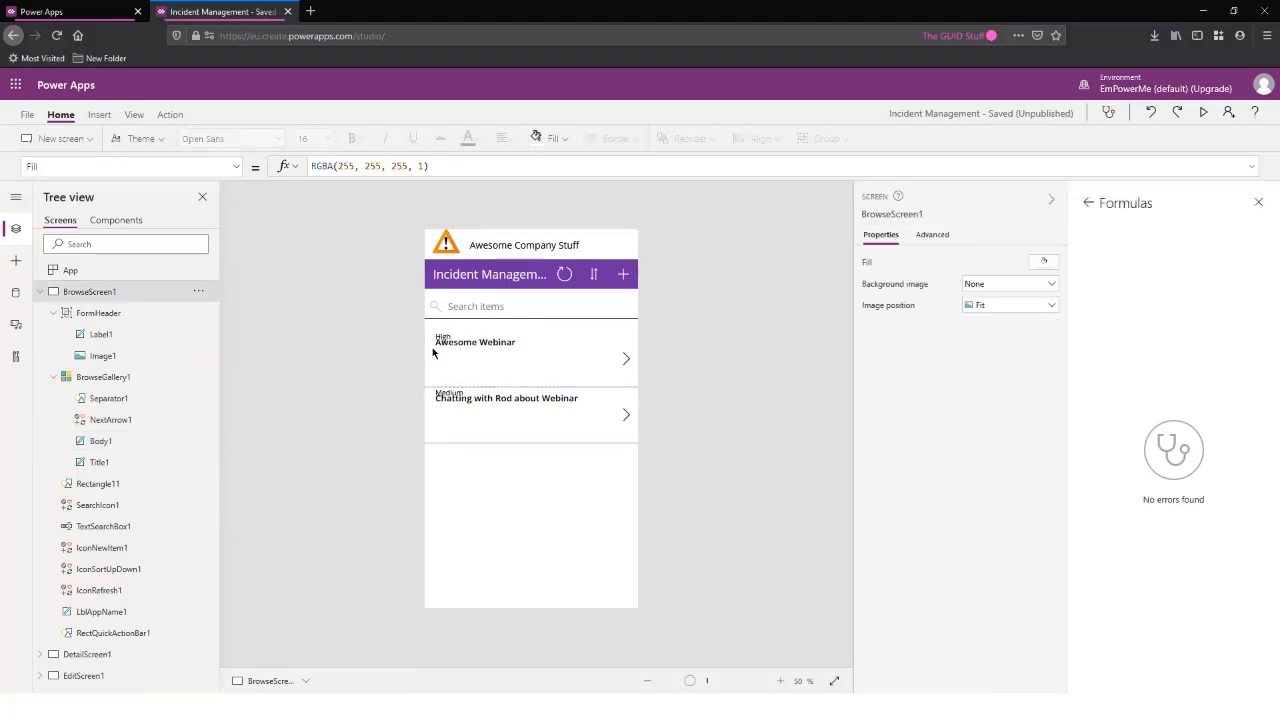
left_click(104, 441)
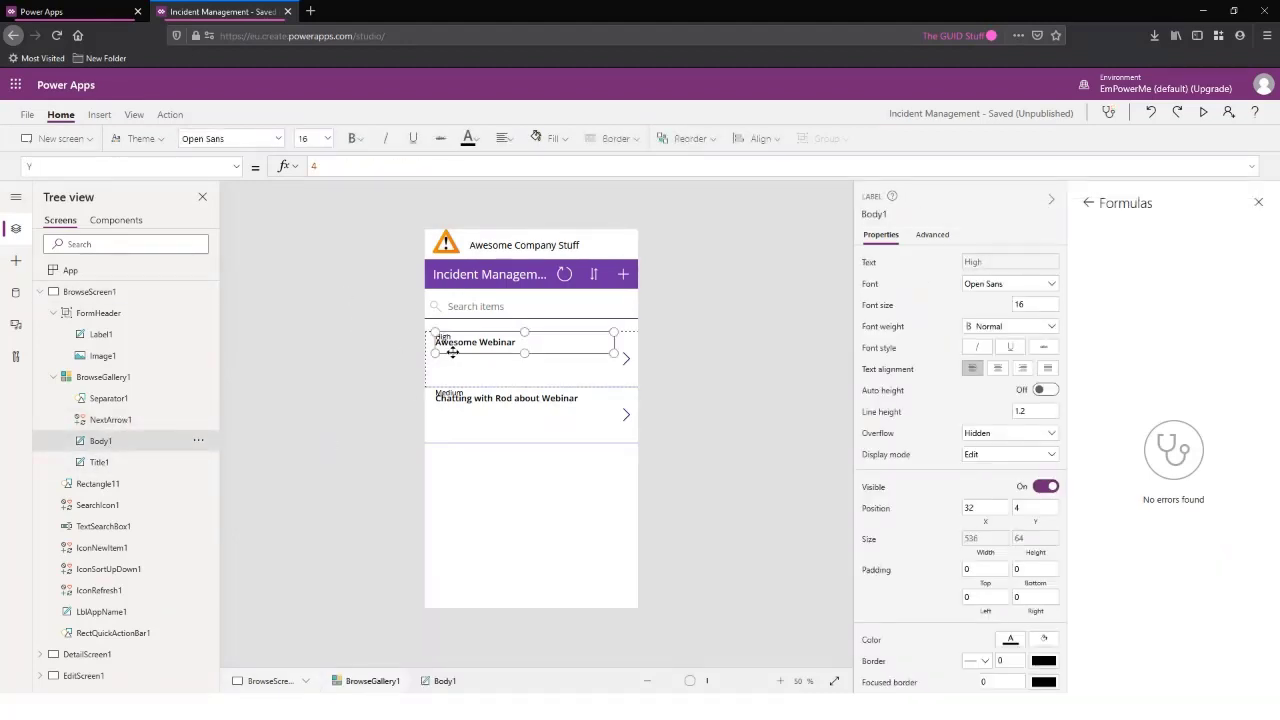
left_click_drag(452, 352, 451, 384)
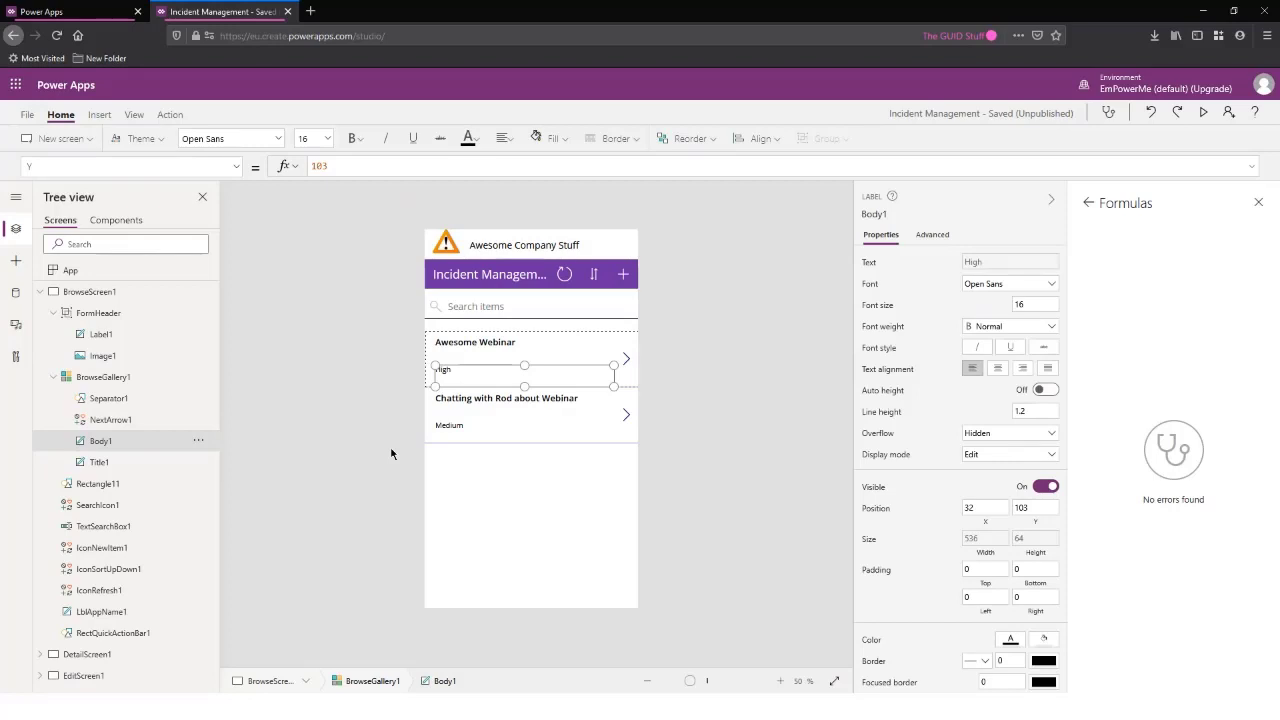
Display the Body1 label's Text formula and lower the label's upper edge to a Y of about 133, with a height of about 34
left_click(1258, 202)
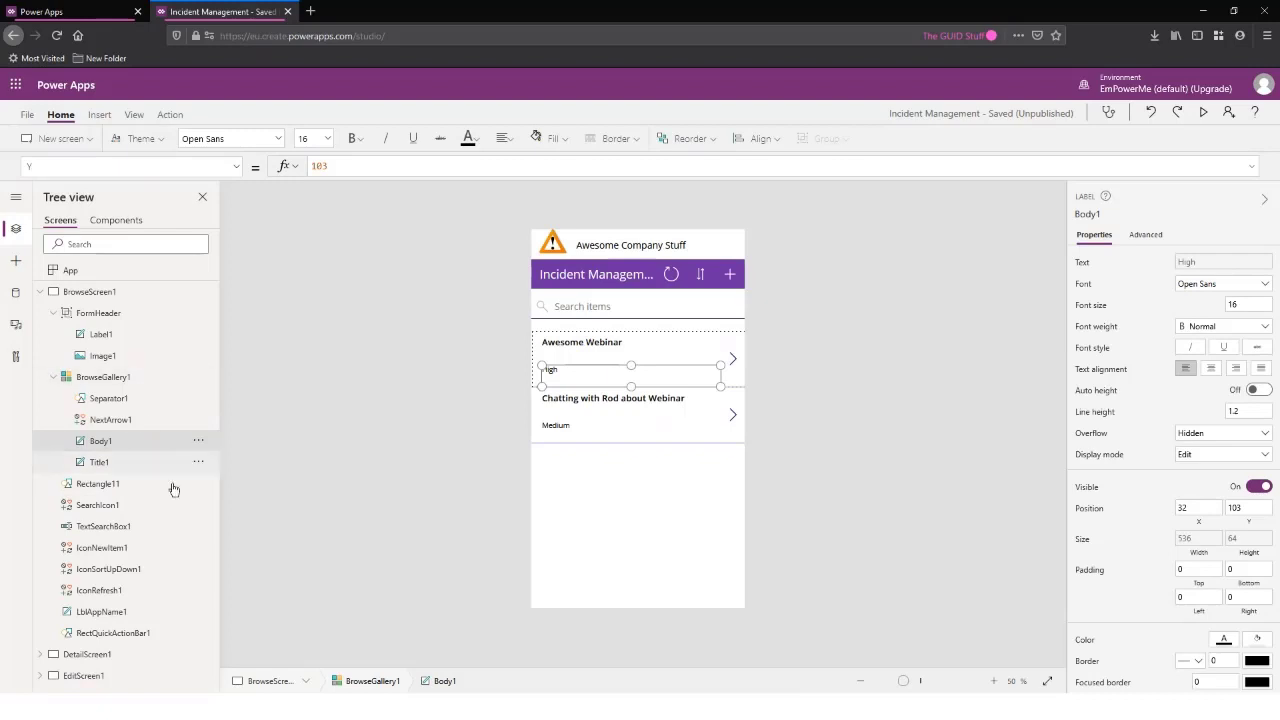
left_click(120, 166)
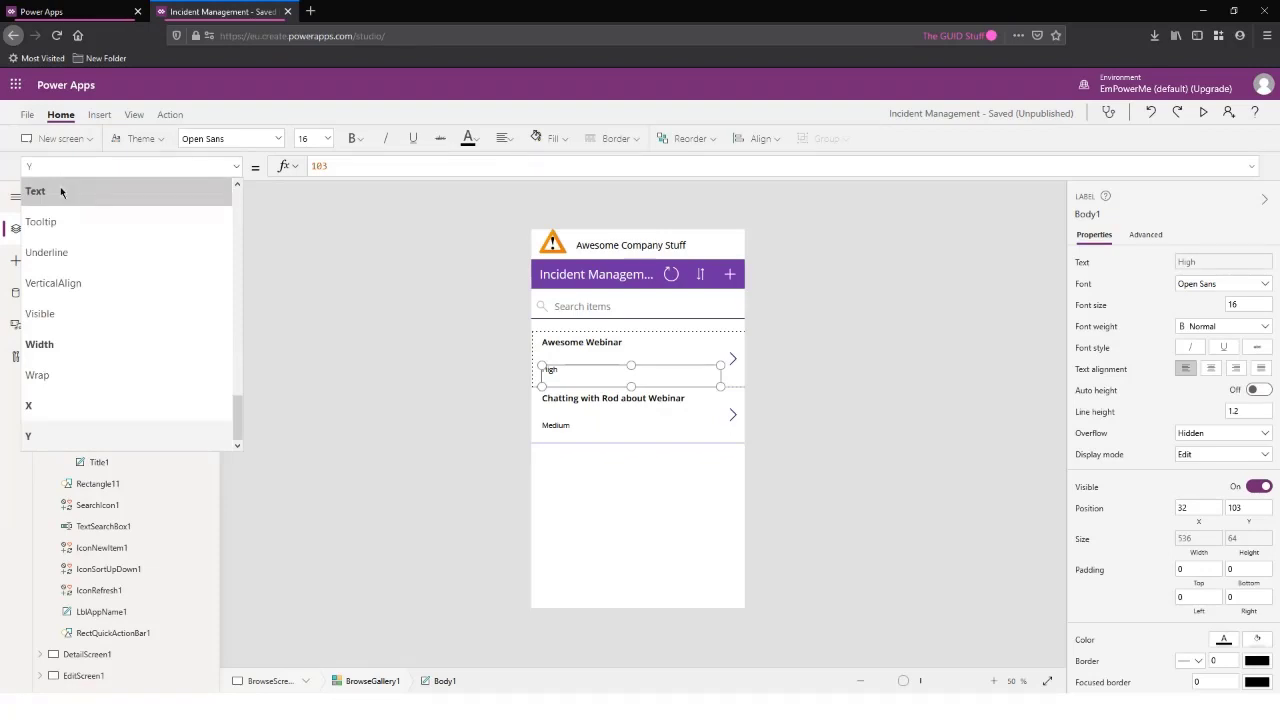
left_click(60, 190)
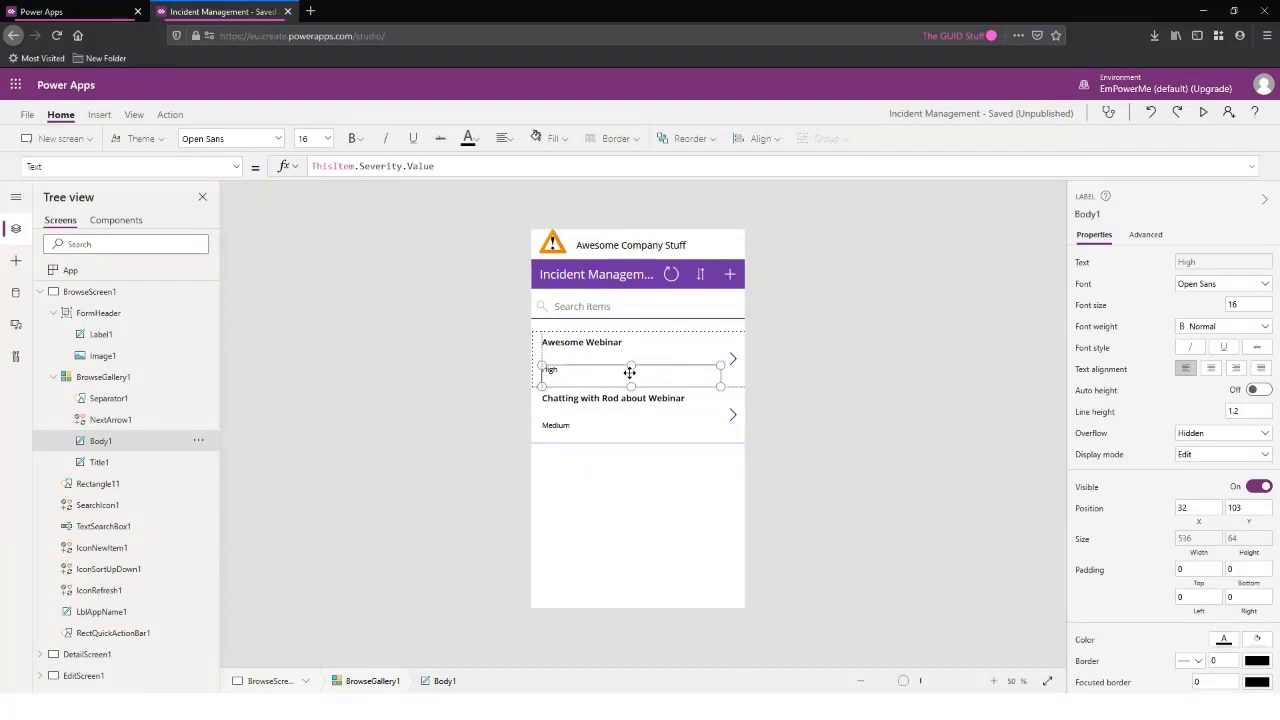
left_click_drag(629, 372, 632, 382)
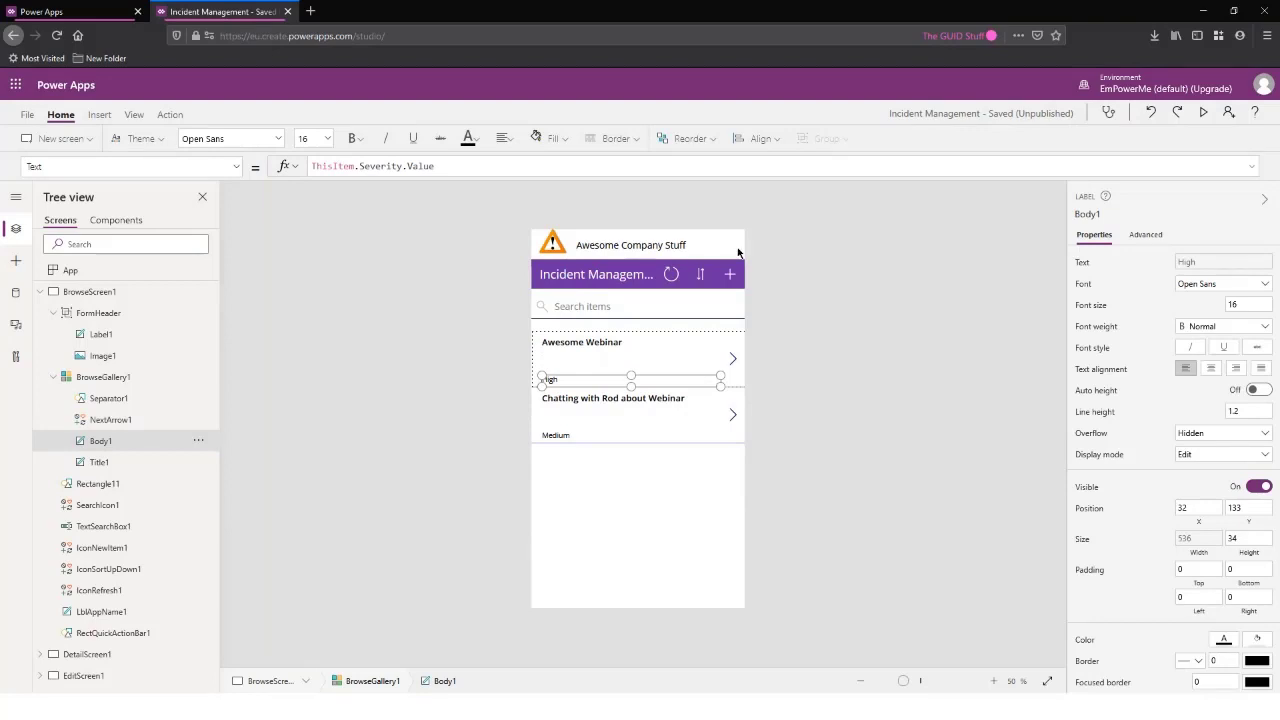
Insert an HTML text control into BrowseGallery1 between the item title and the severity label, at about X 8 and Y 49
left_click(121, 385)
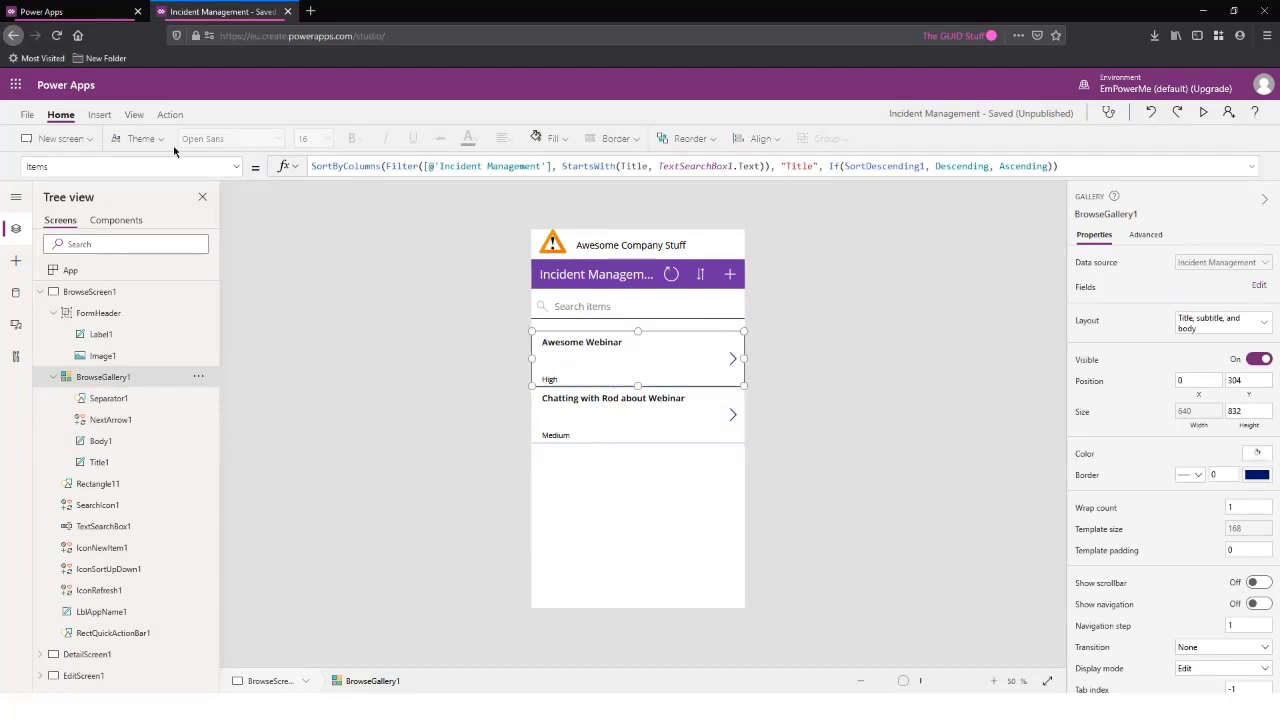
left_click(99, 115)
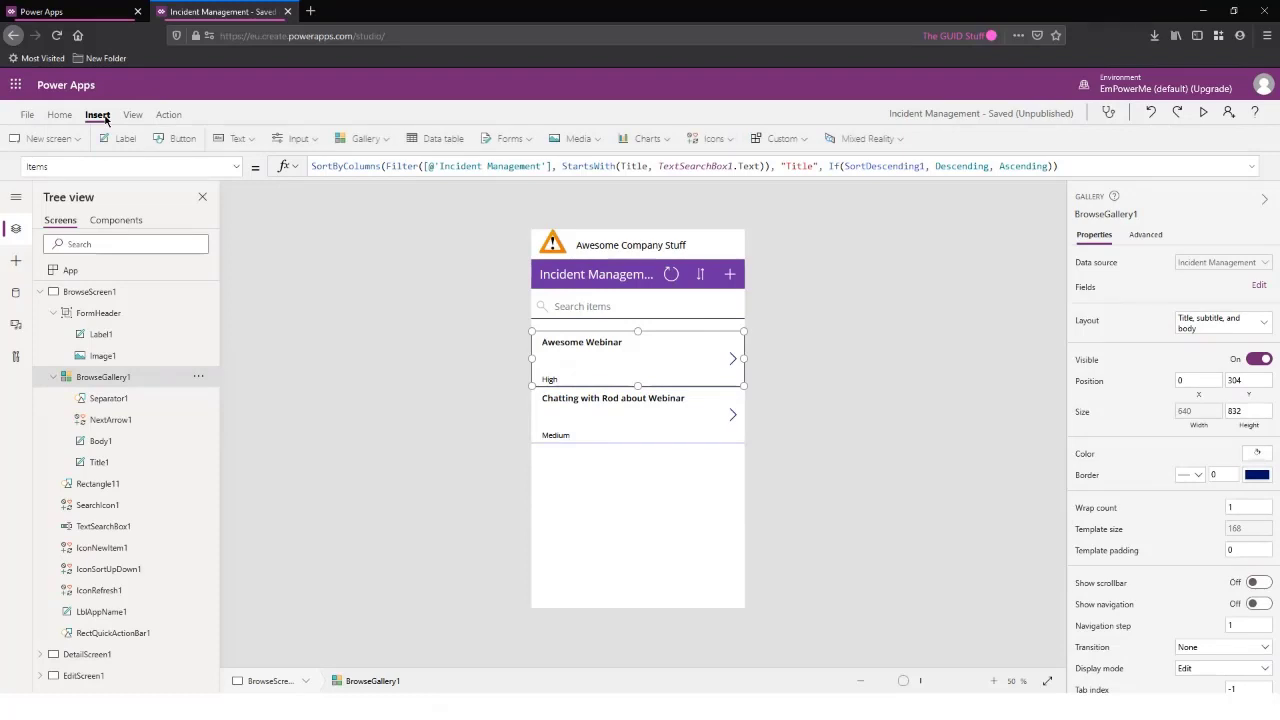
left_click(246, 138)
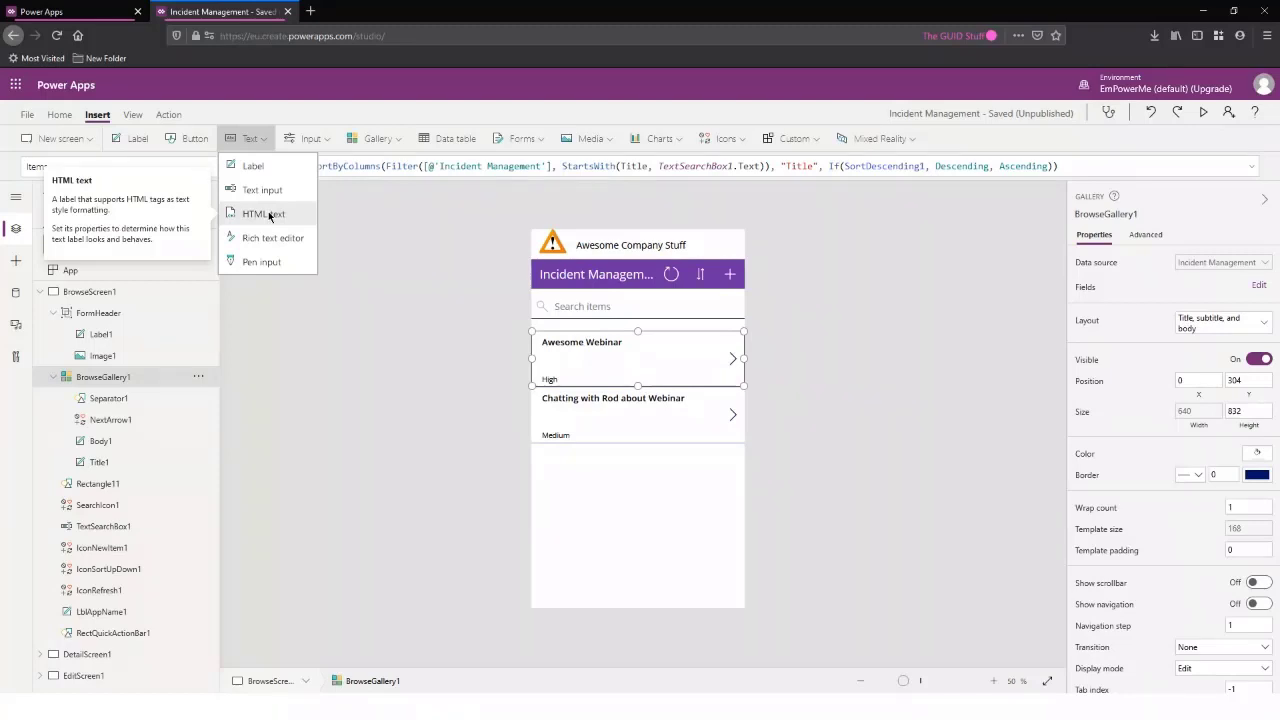
key("Escape")
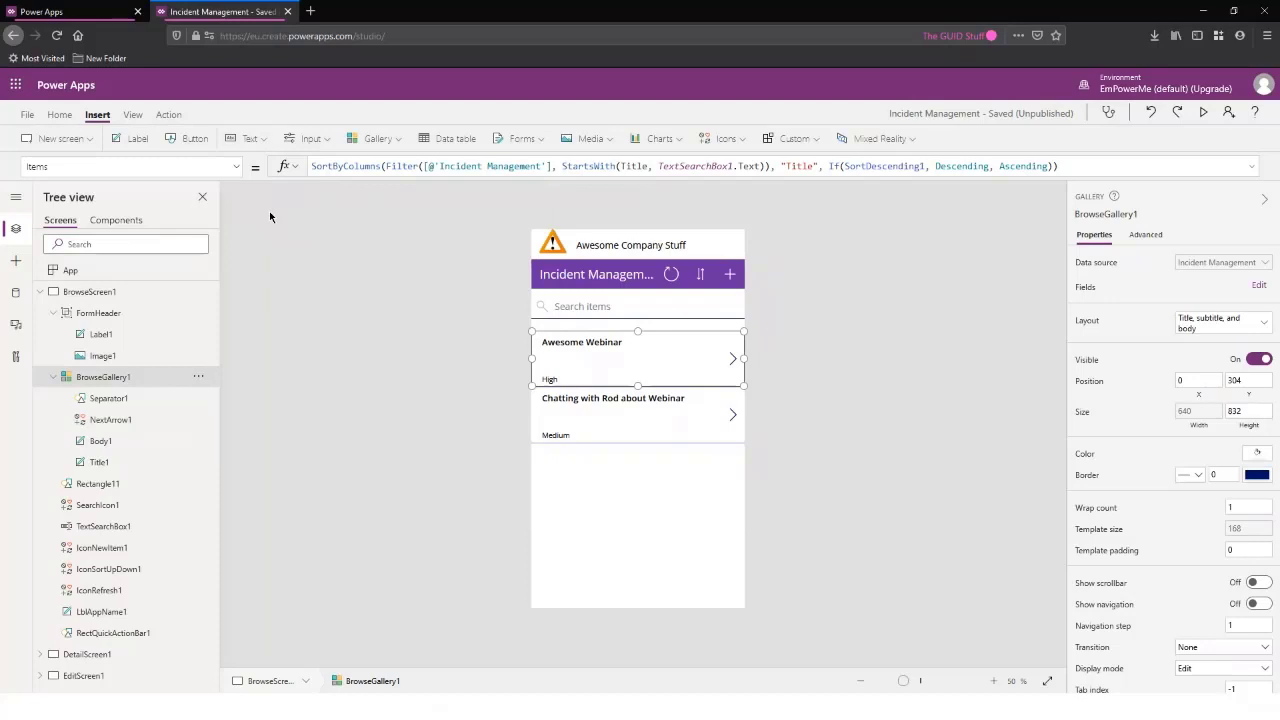
left_click_drag(600, 365, 587, 370)
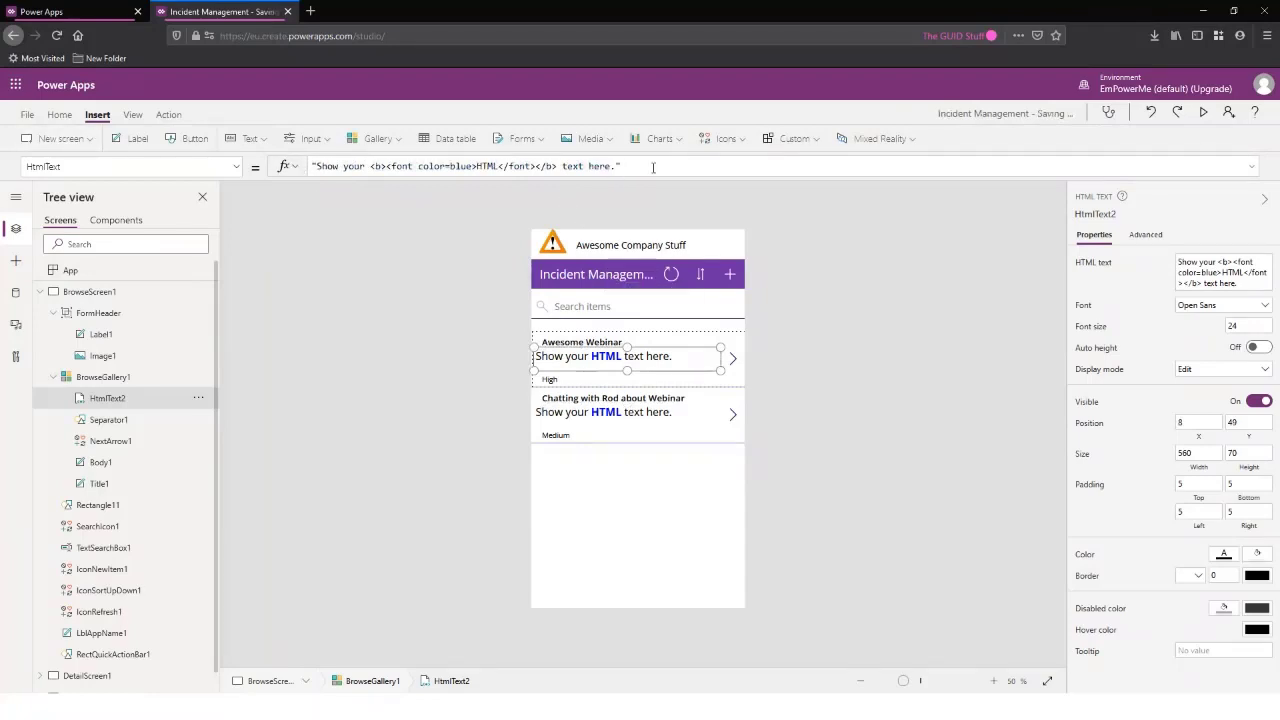
Replace the new HTML text control's HtmlText formula with ThisItem.'Full Description'
left_click(621, 166)
key("ctrl+a")
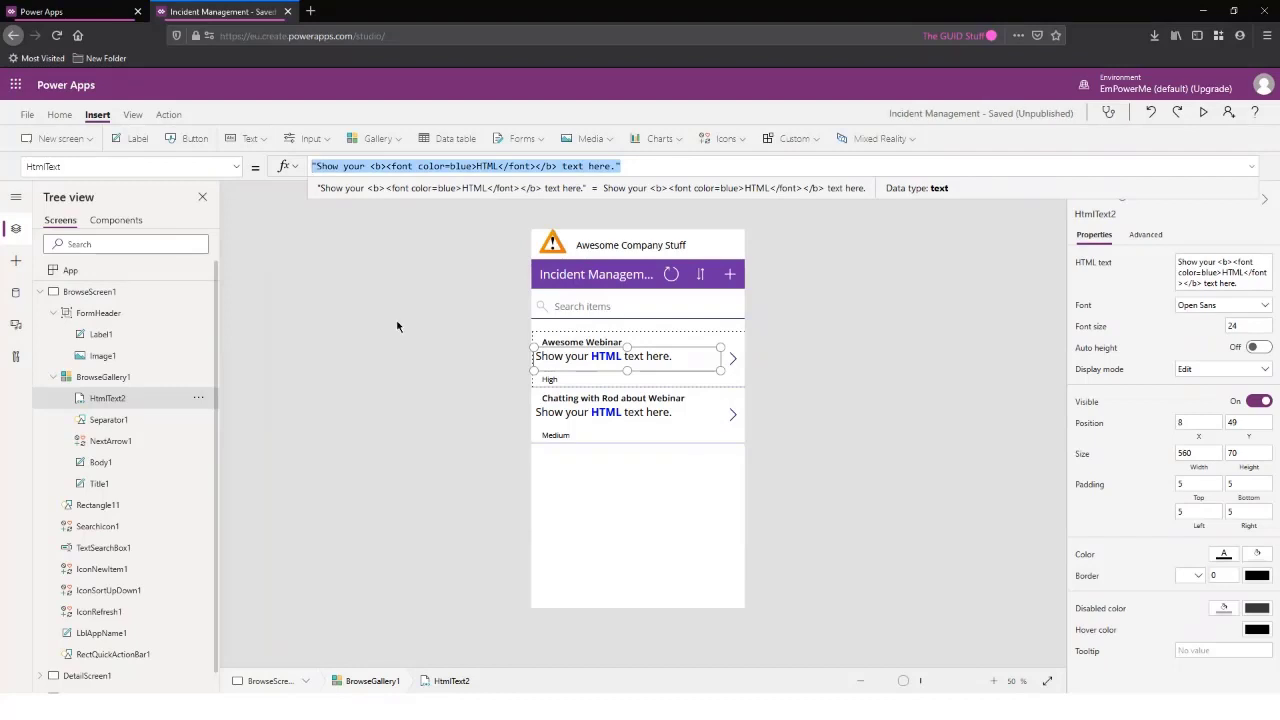
key("ctrl+x")
type("This")
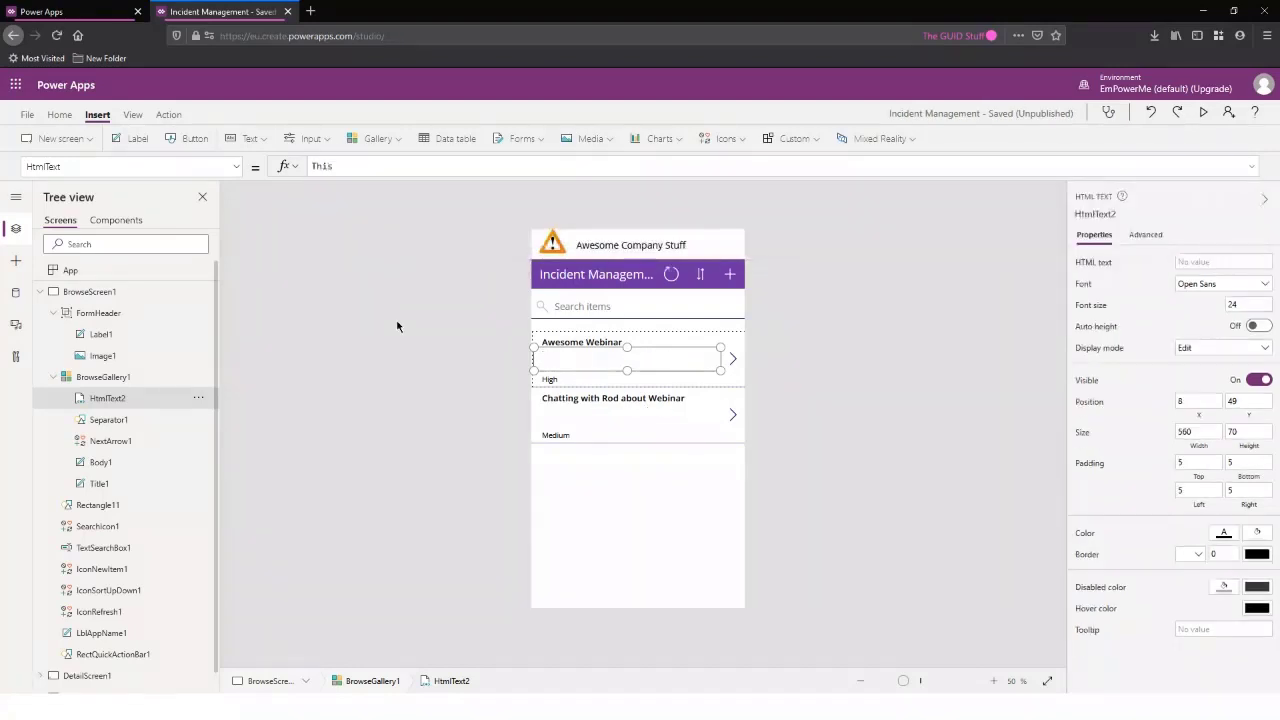
type("Item.")
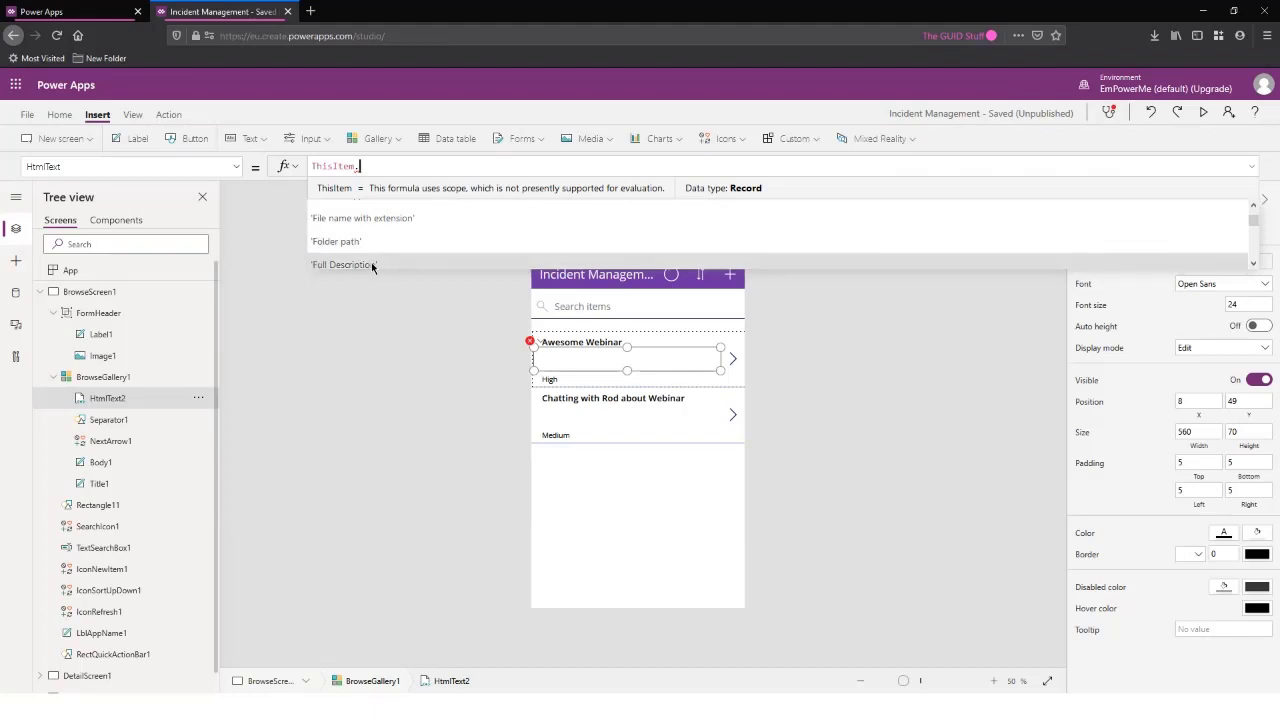
left_click(376, 264)
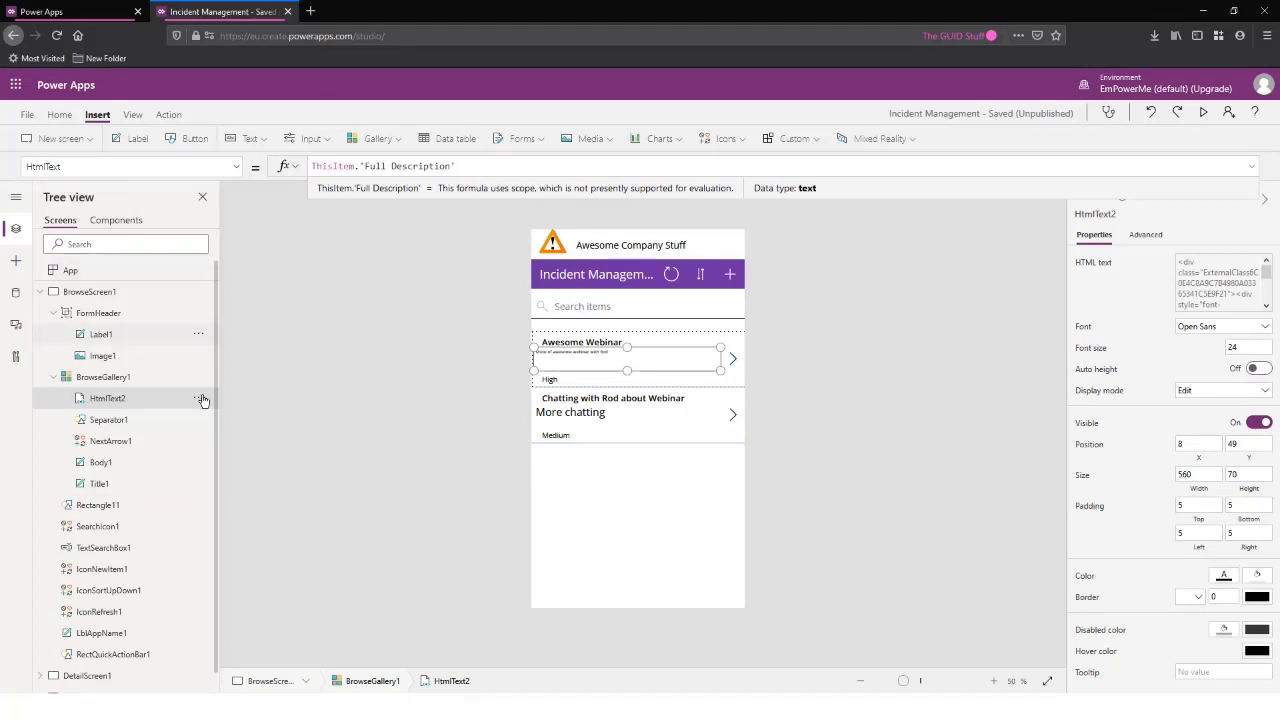
Examine the 'Incident Management' data source reference in BrowseGallery1's Items formula
left_click(139, 379)
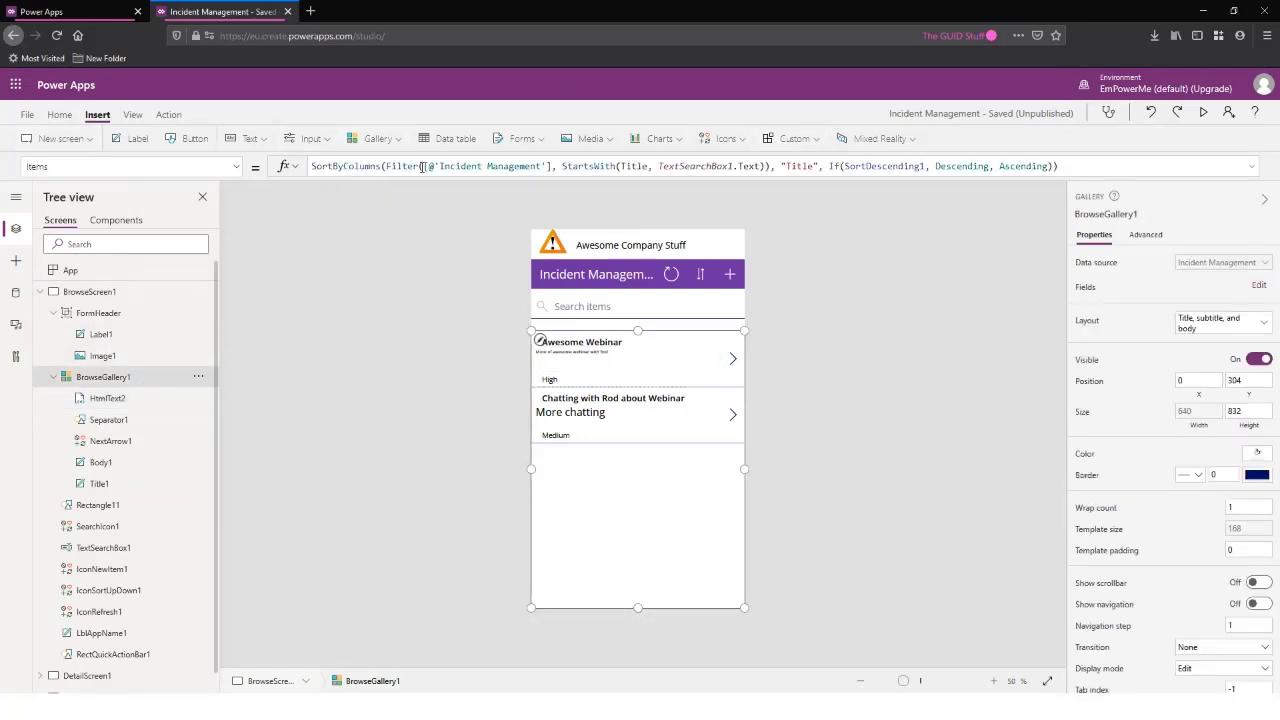
left_click_drag(423, 166, 552, 168)
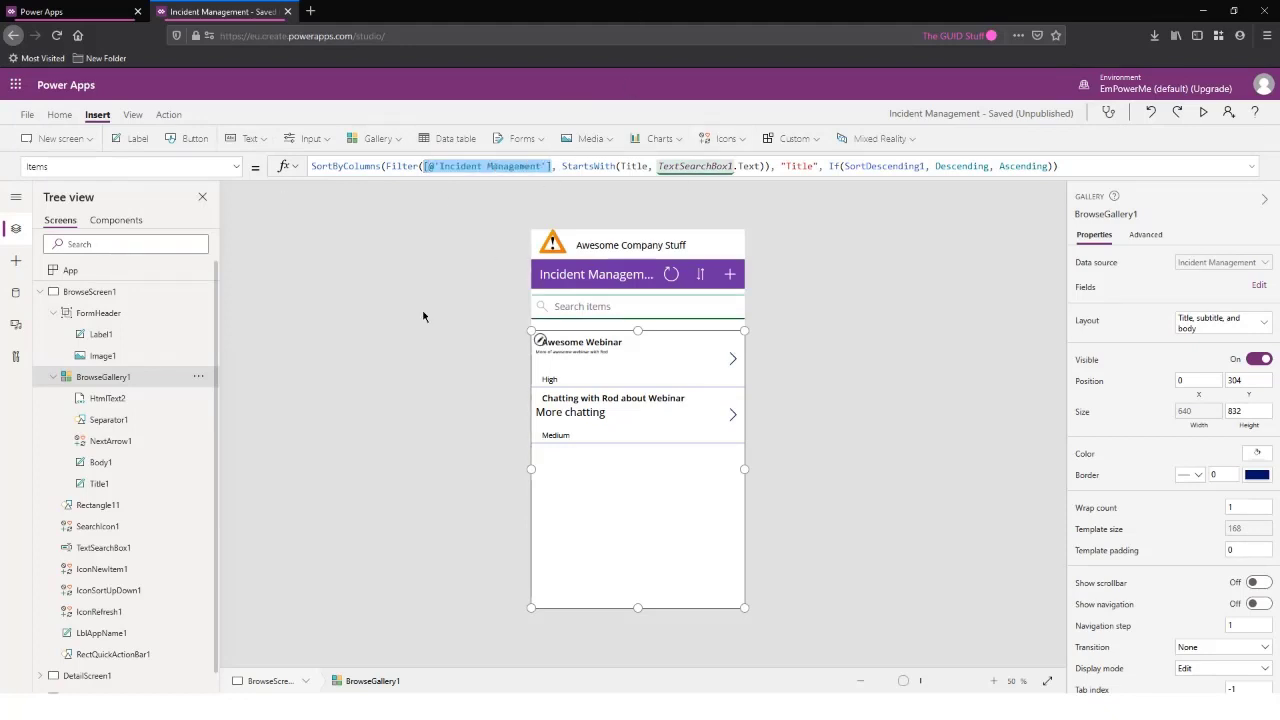
left_click(408, 397)
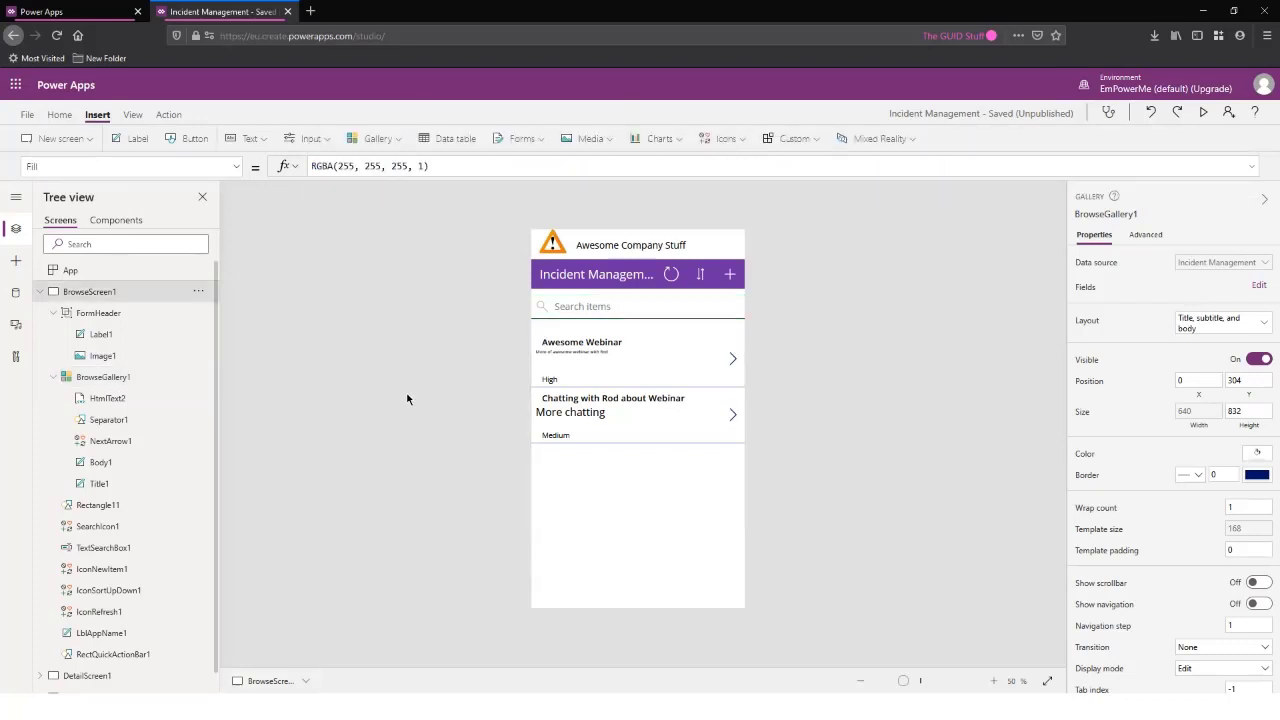
Examine the HTML text control's 'Full Description' formula and its HTML content in the gallery
left_click(584, 354)
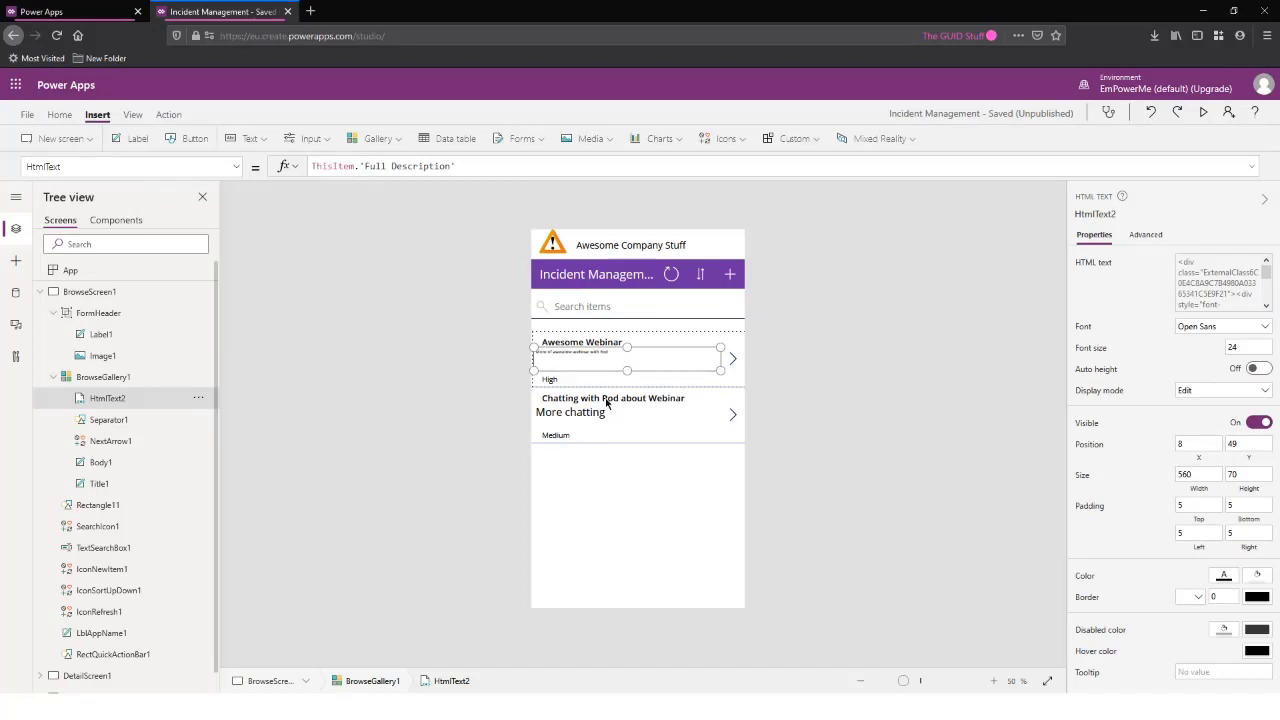
left_click(360, 166)
double_click(400, 166)
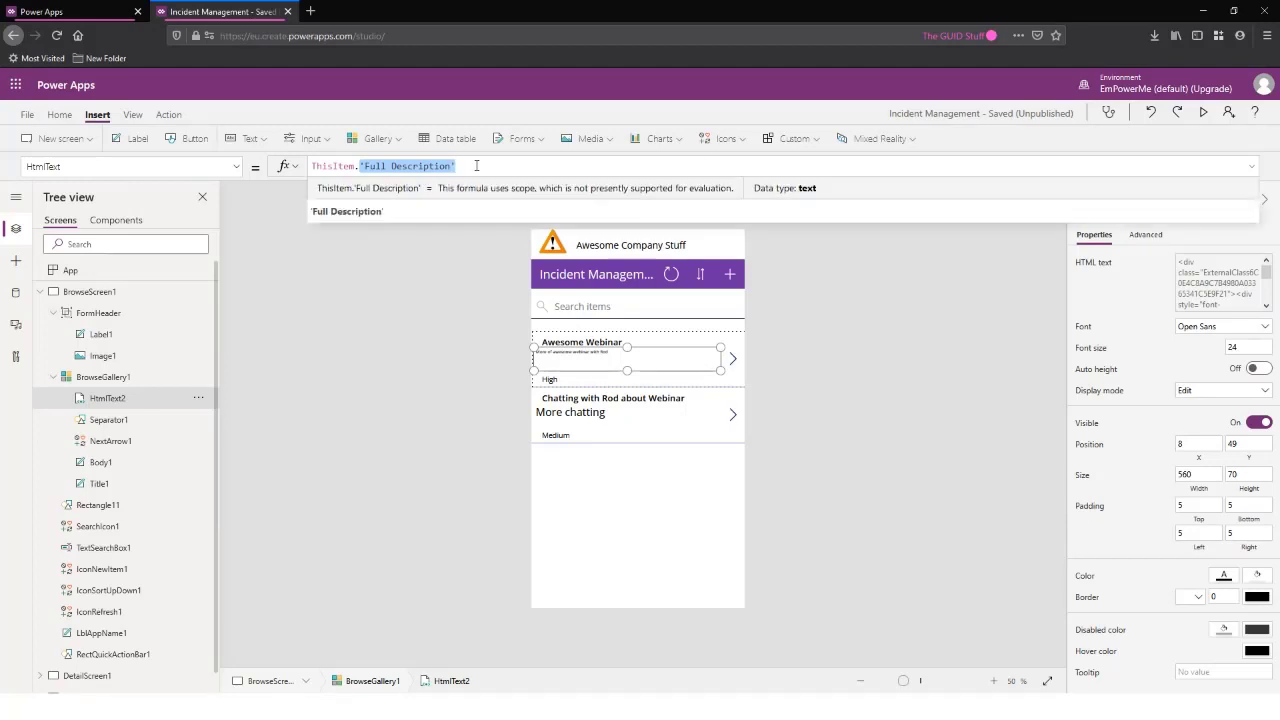
left_click(466, 386)
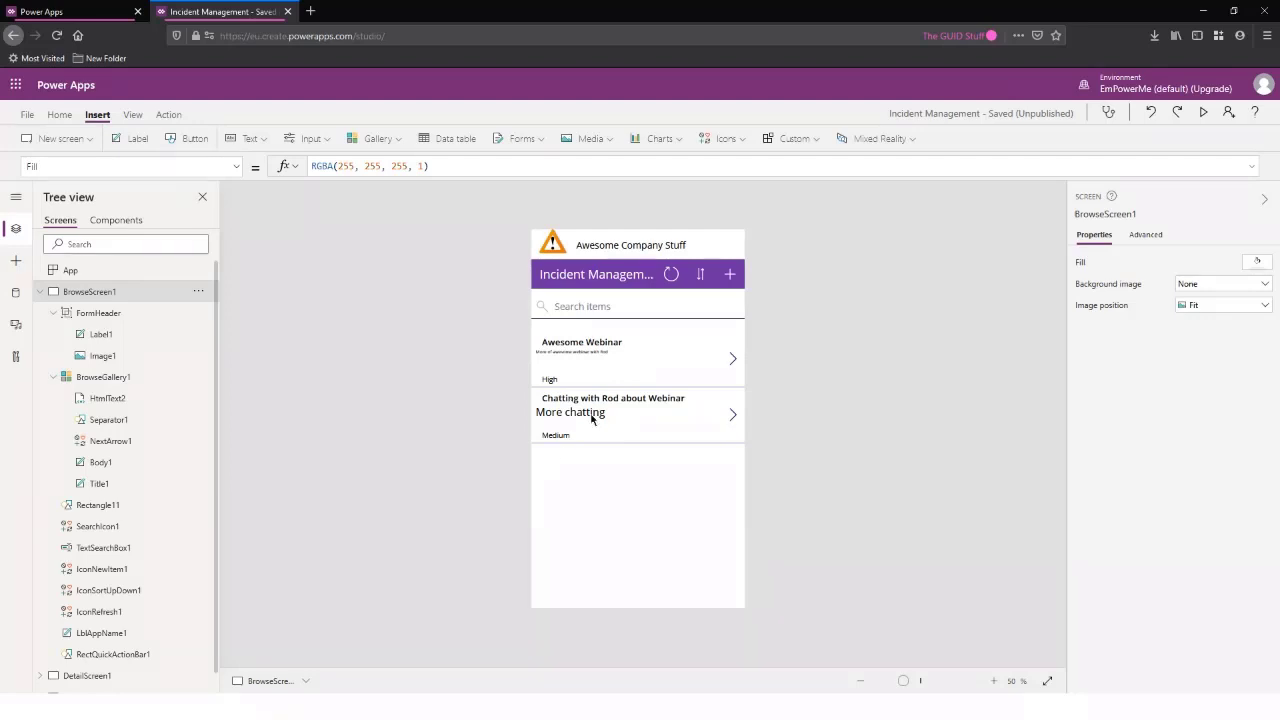
left_click(564, 357)
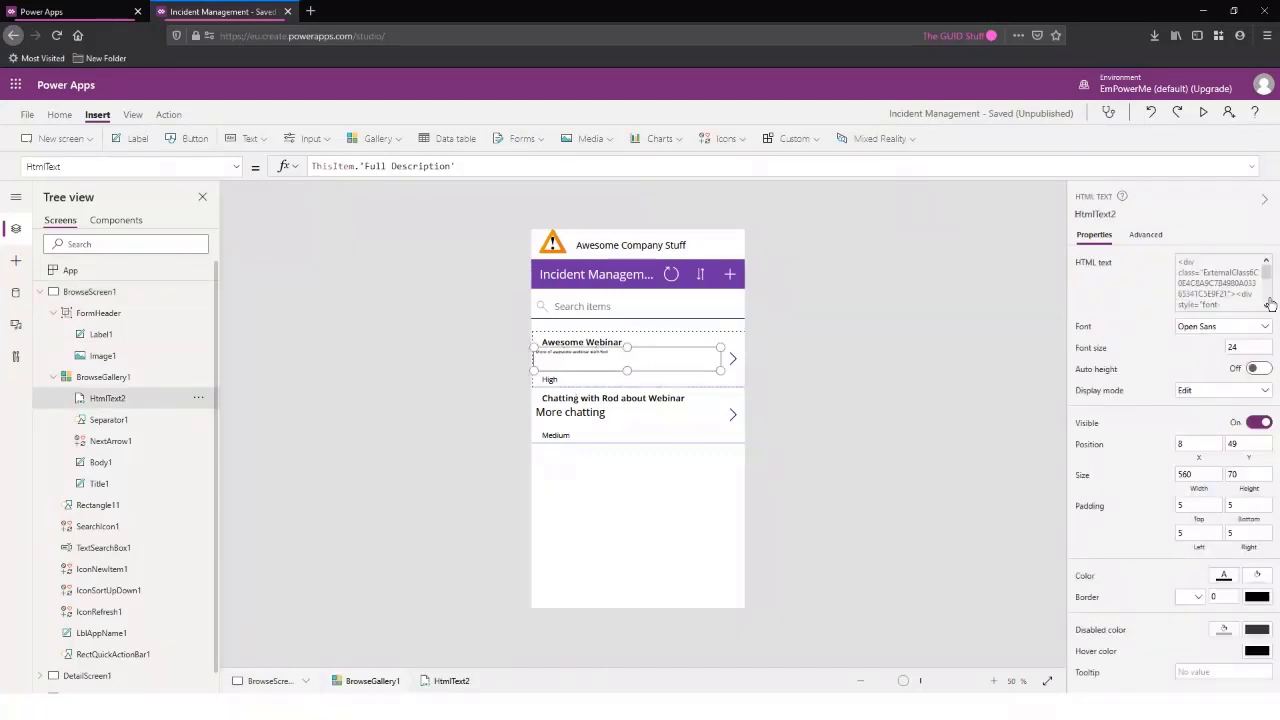
left_click(1200, 292)
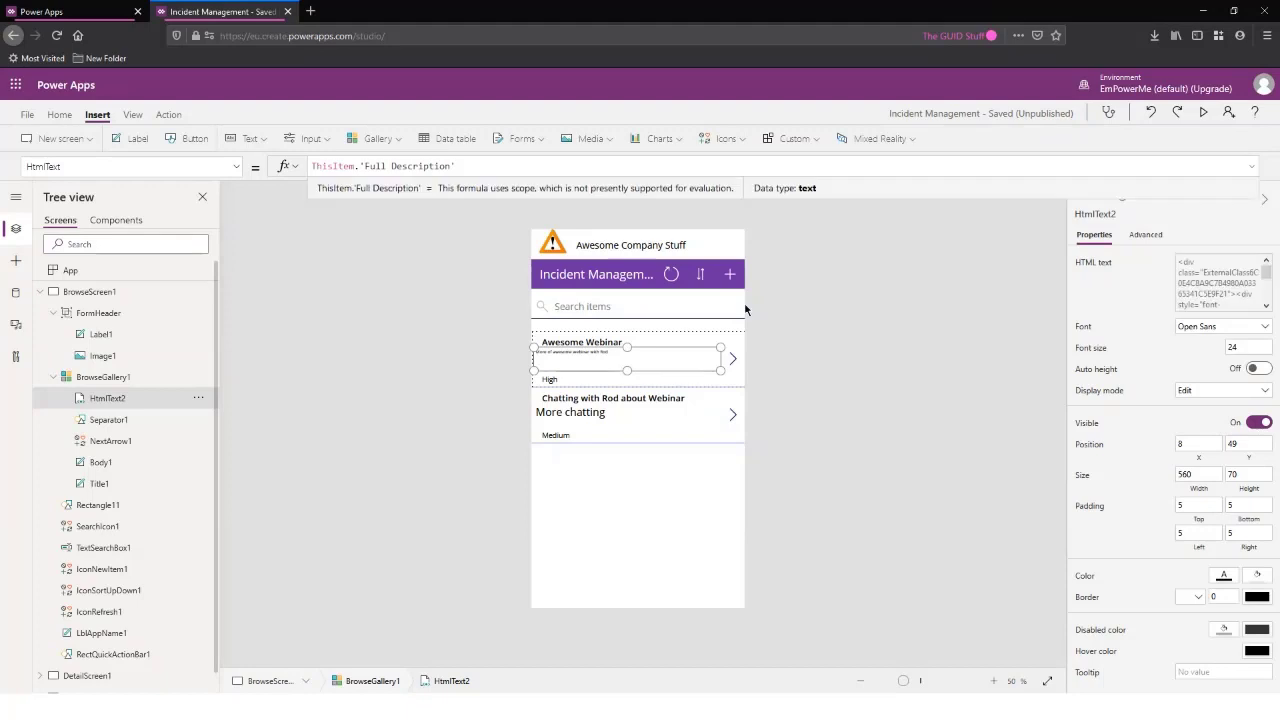
key("ctrl+a")
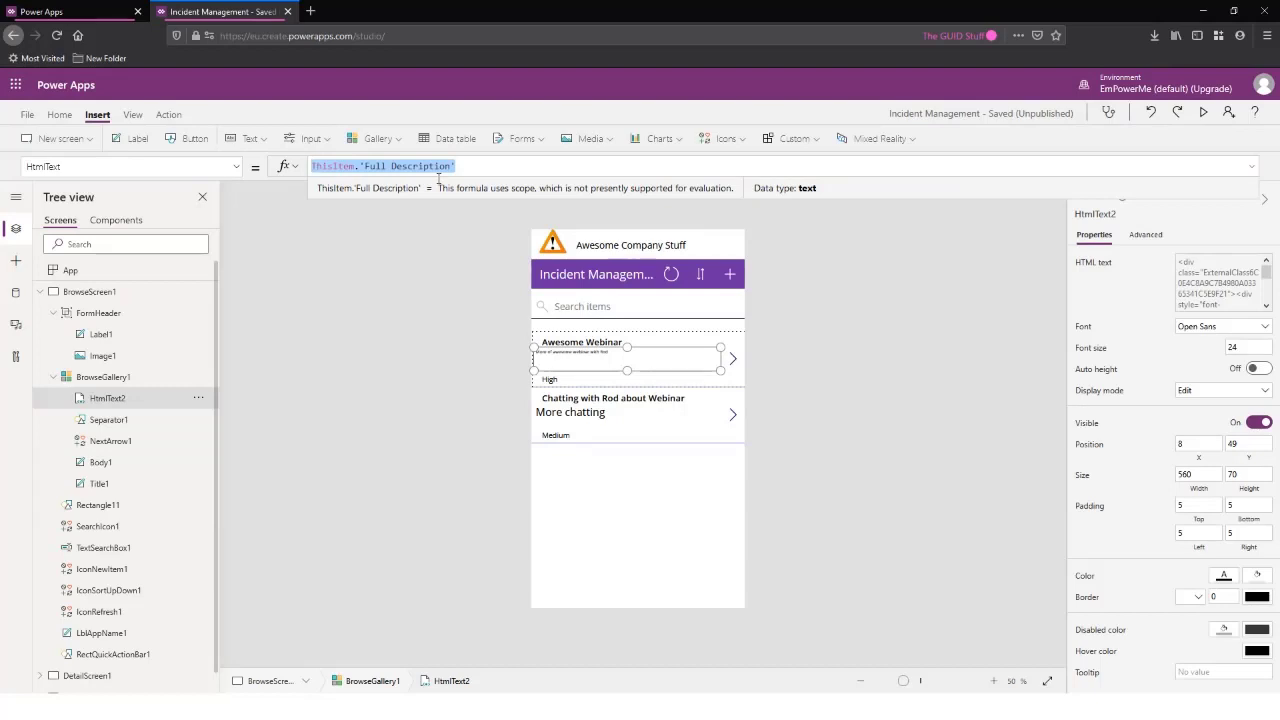
left_click(450, 262)
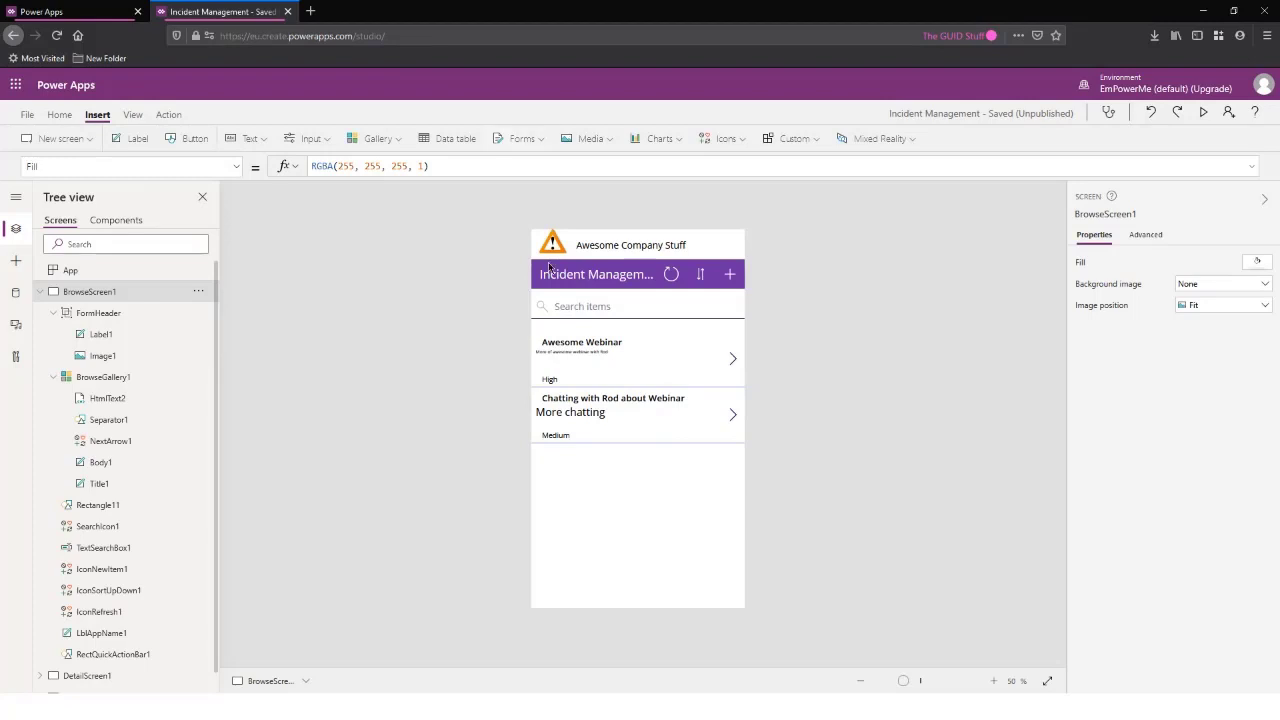
Rename the HtmlText2 control in BrowseGallery1 to FullDescription
double_click(121, 397)
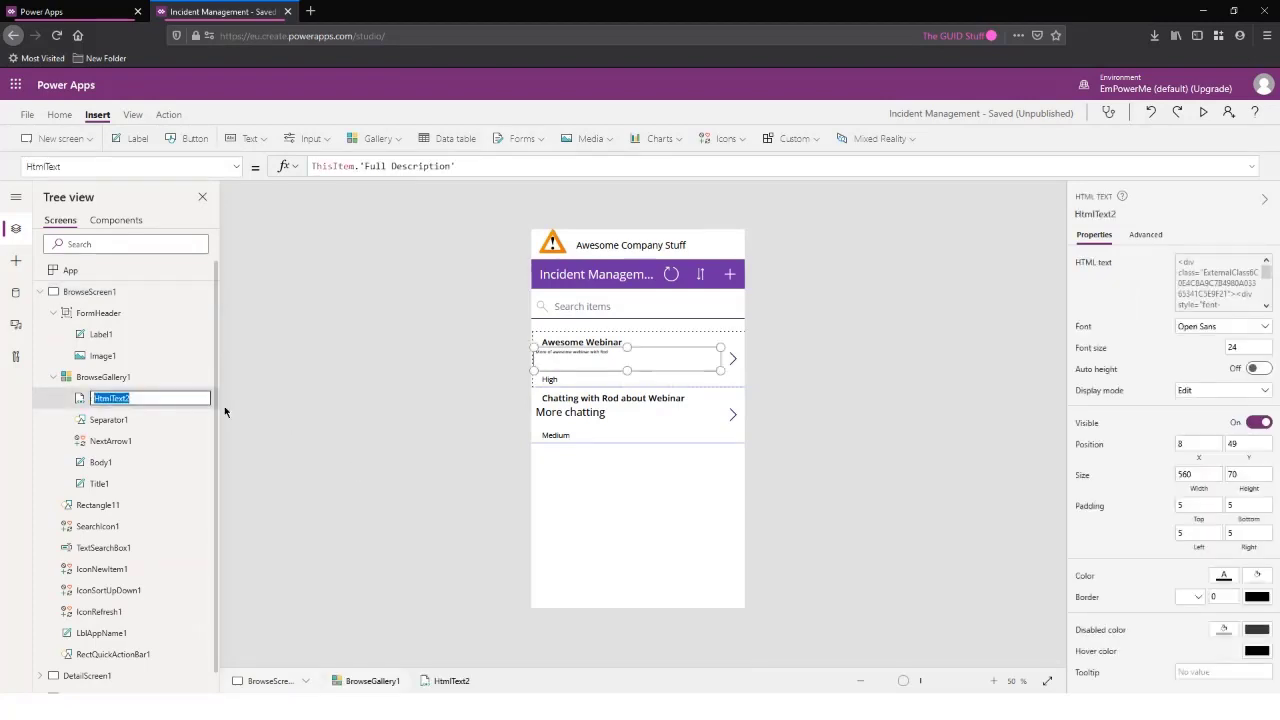
type("Full Description")
key("Escape")
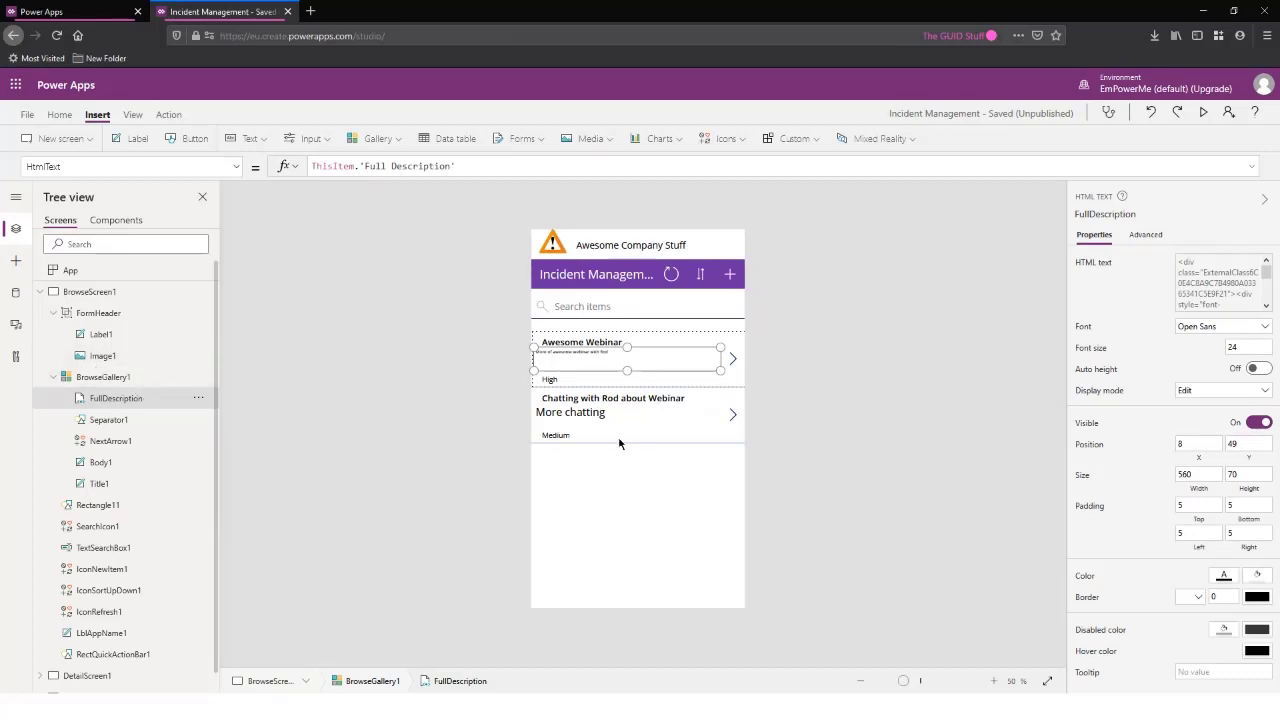
Change the Body1 label's Text formula from the severity value to ThisItem.'Date of Incident'
left_click(550, 379)
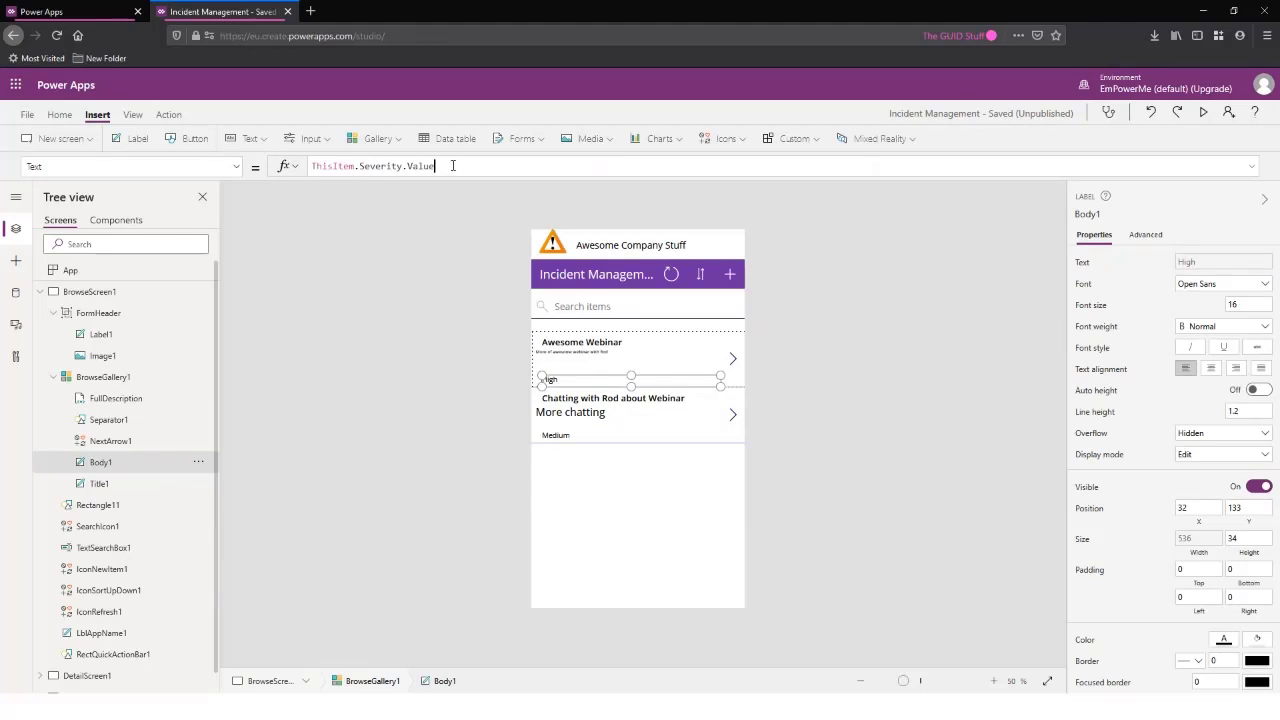
left_click_drag(452, 165, 357, 166)
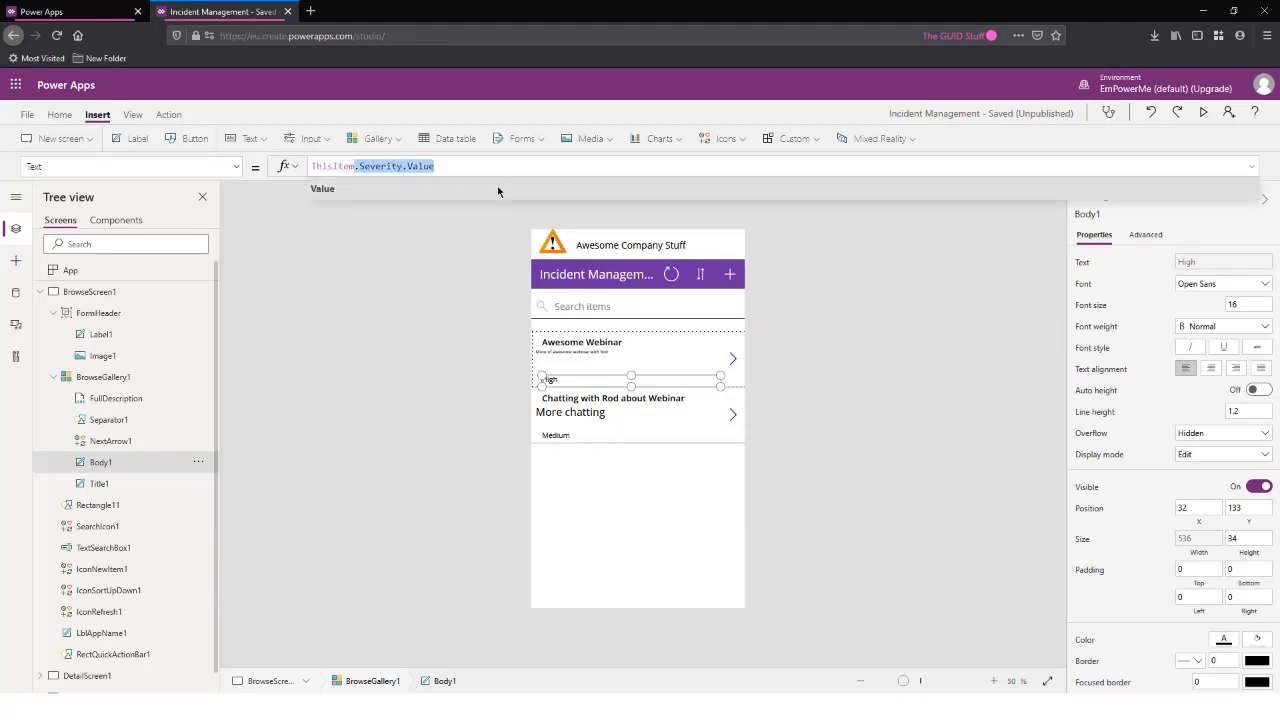
type(".")
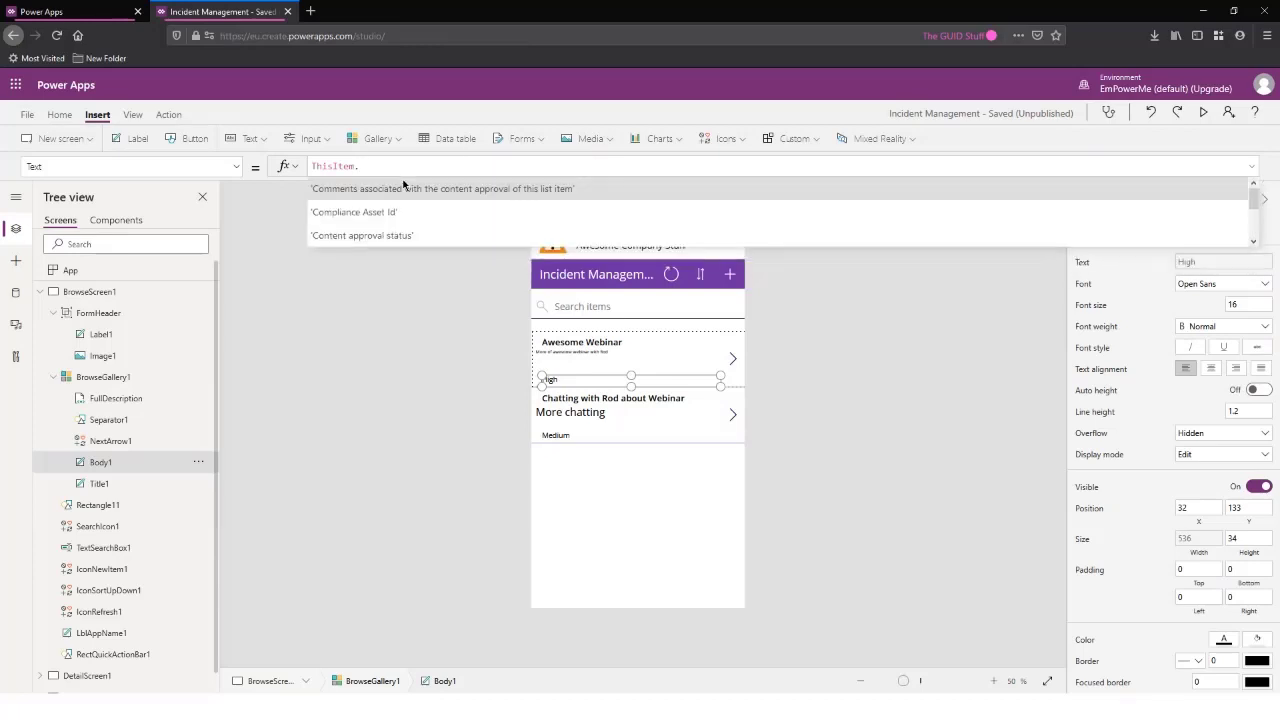
scroll(491, 196, "down", 3)
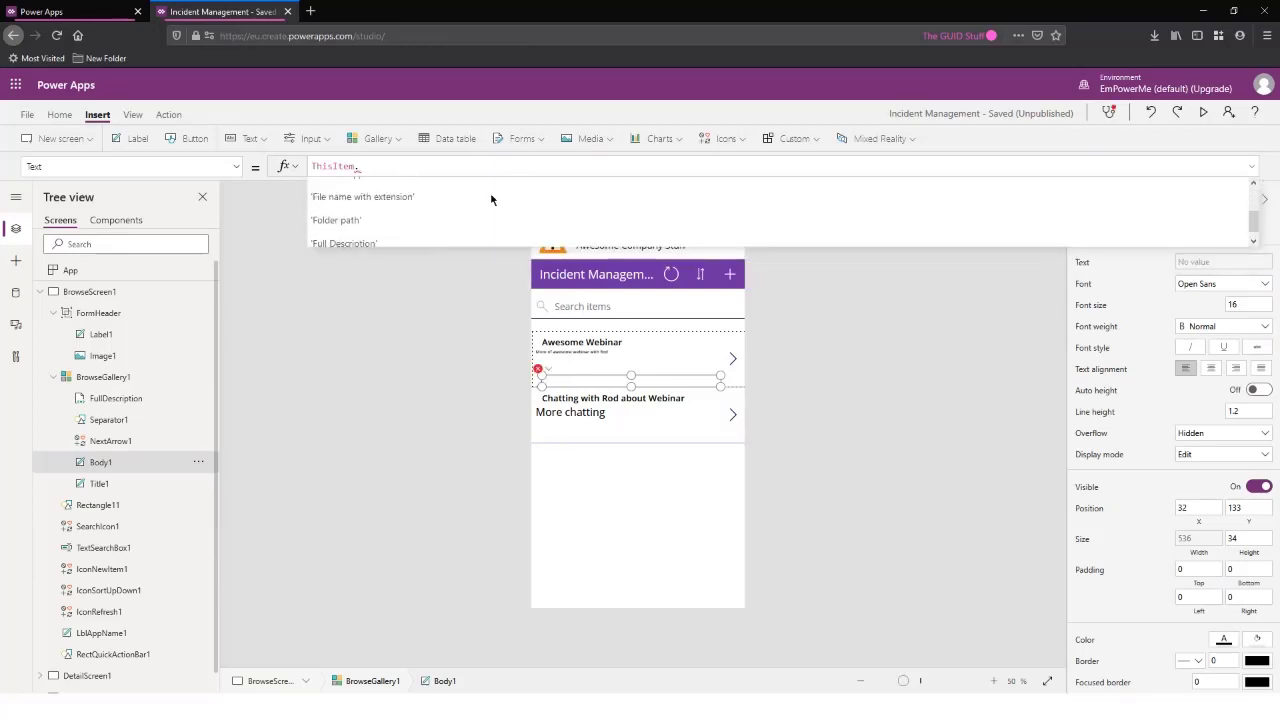
scroll(476, 212, "down", 1)
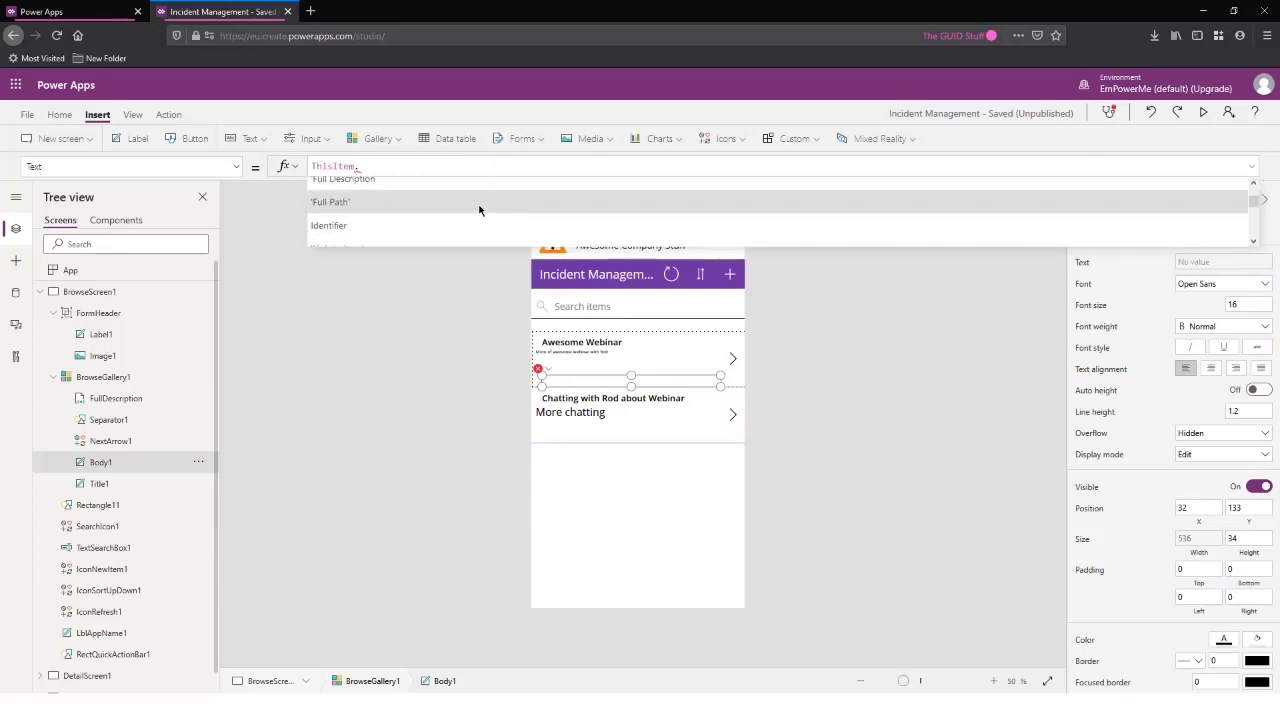
scroll(482, 207, "down", 5)
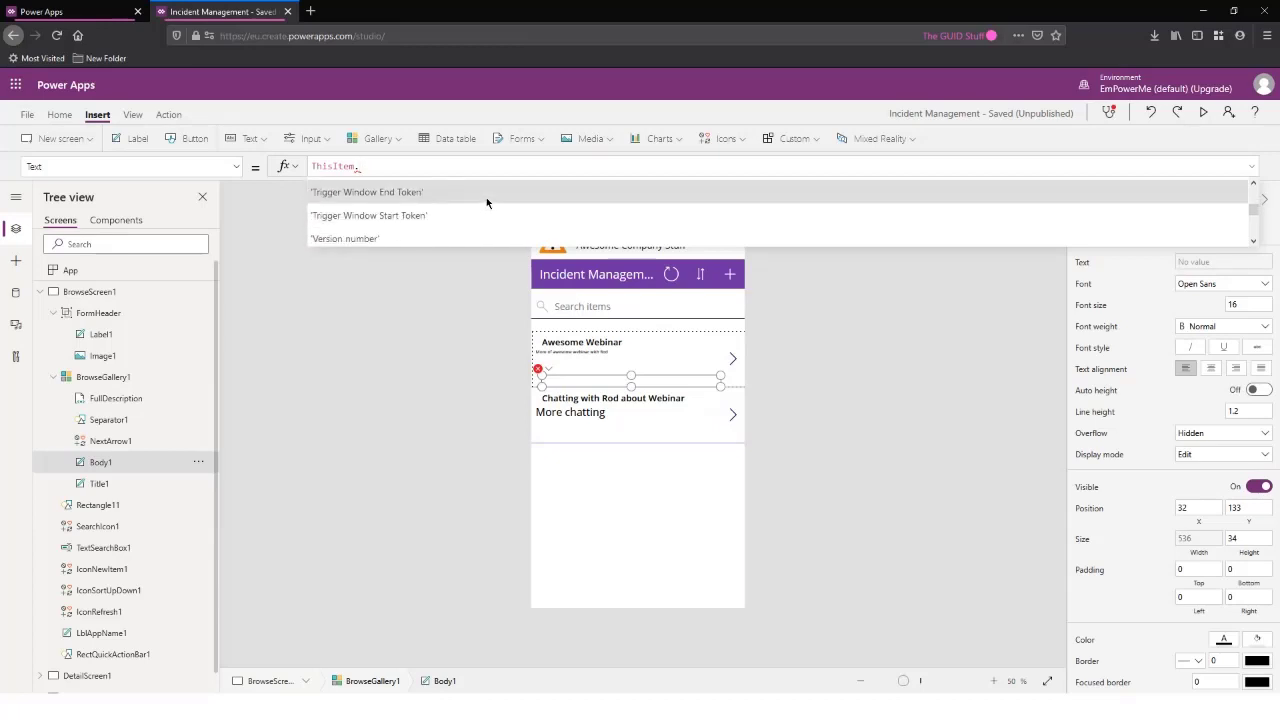
scroll(485, 205, "up", 6)
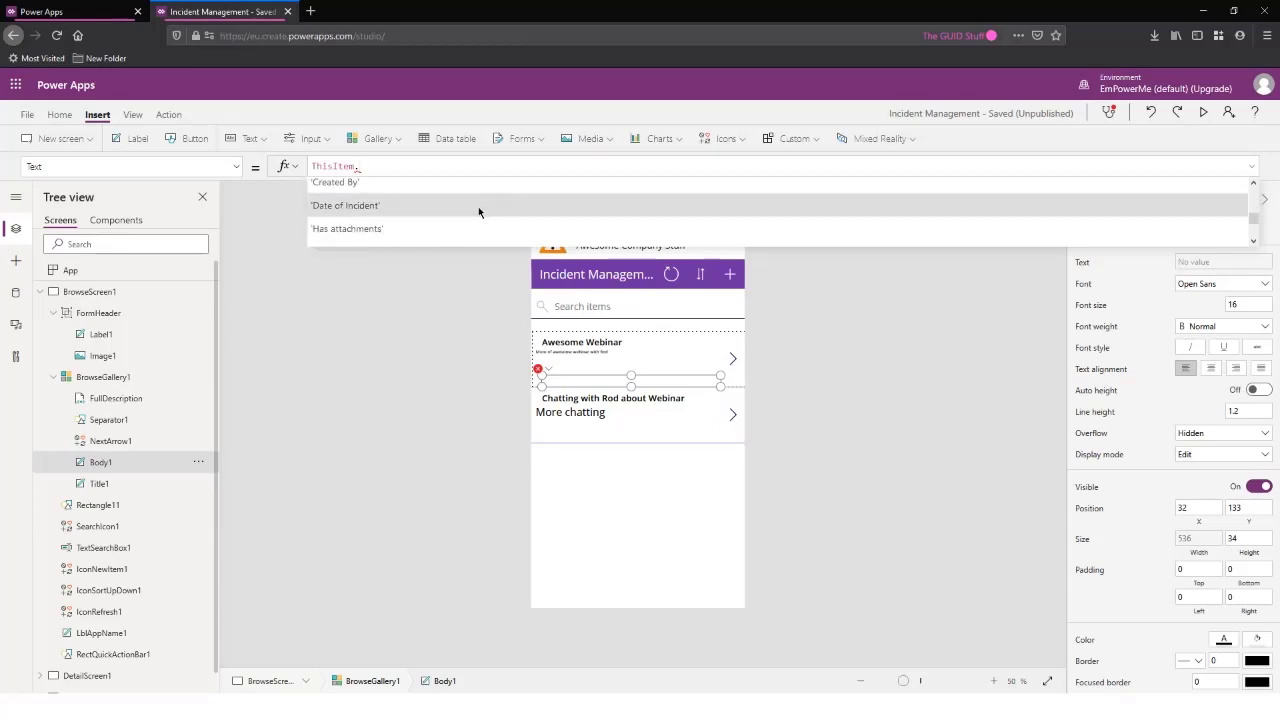
key("Escape")
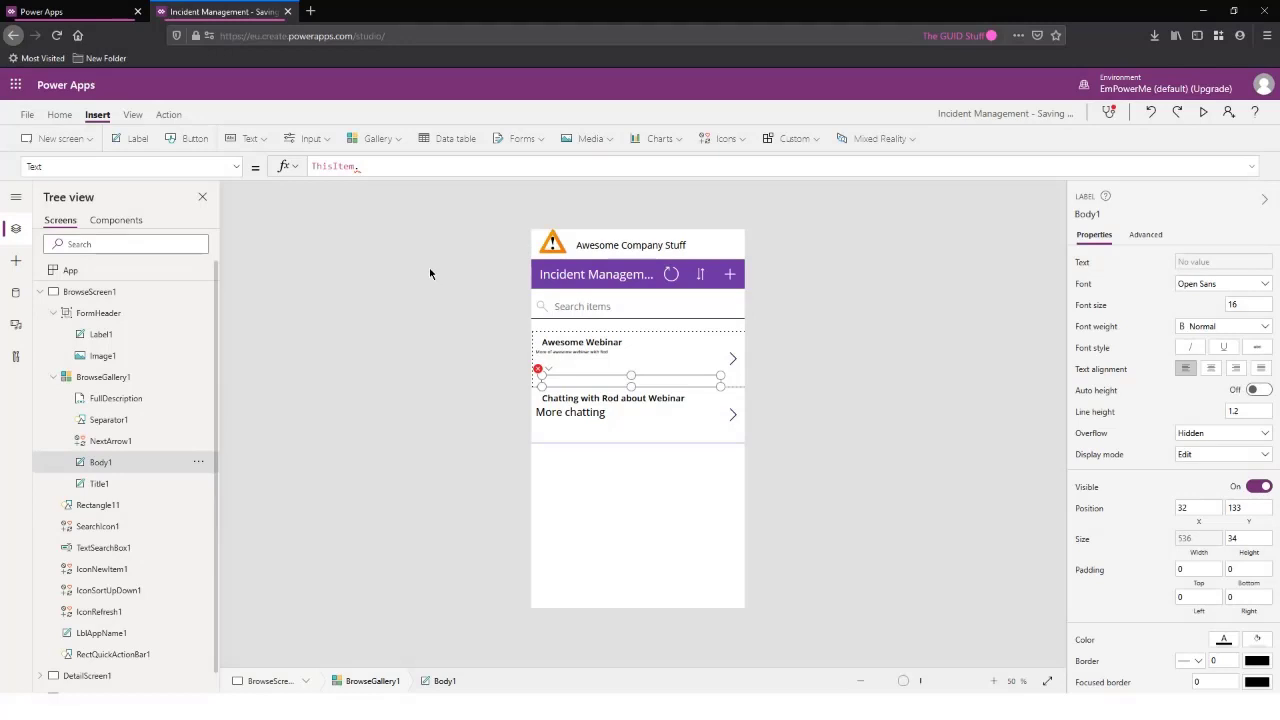
type("'Date of Incident'")
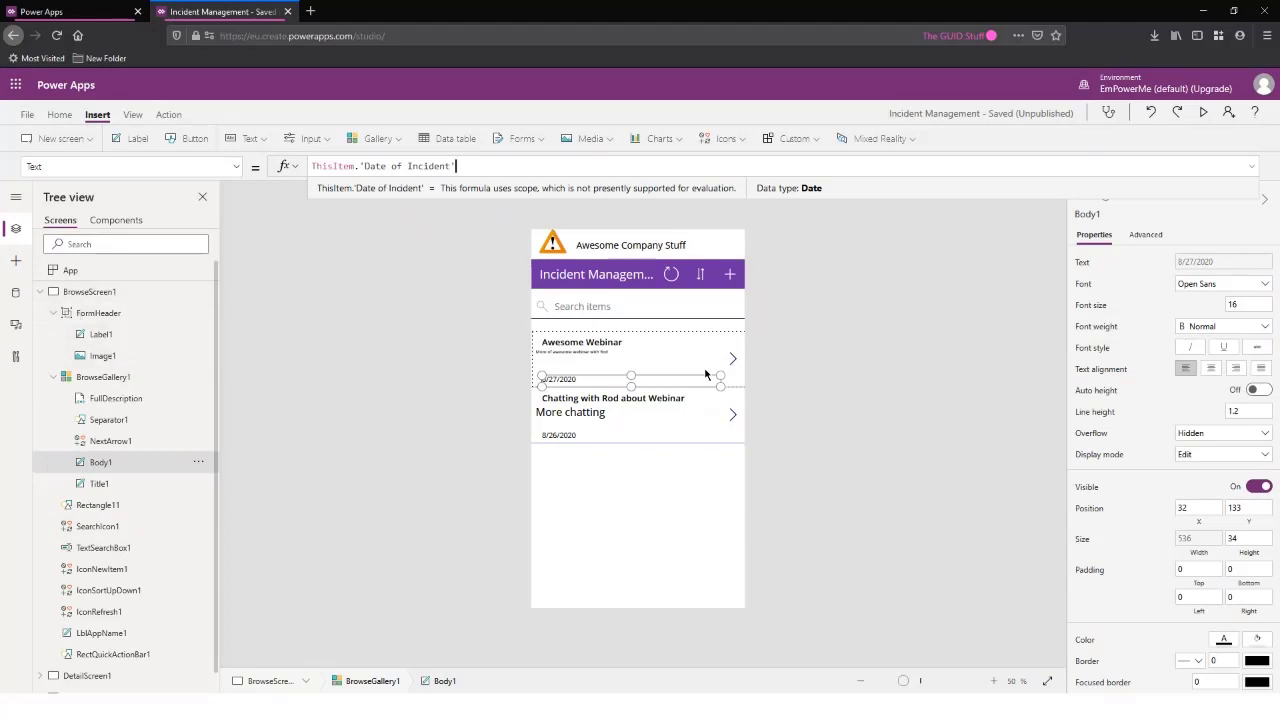
left_click(734, 382)
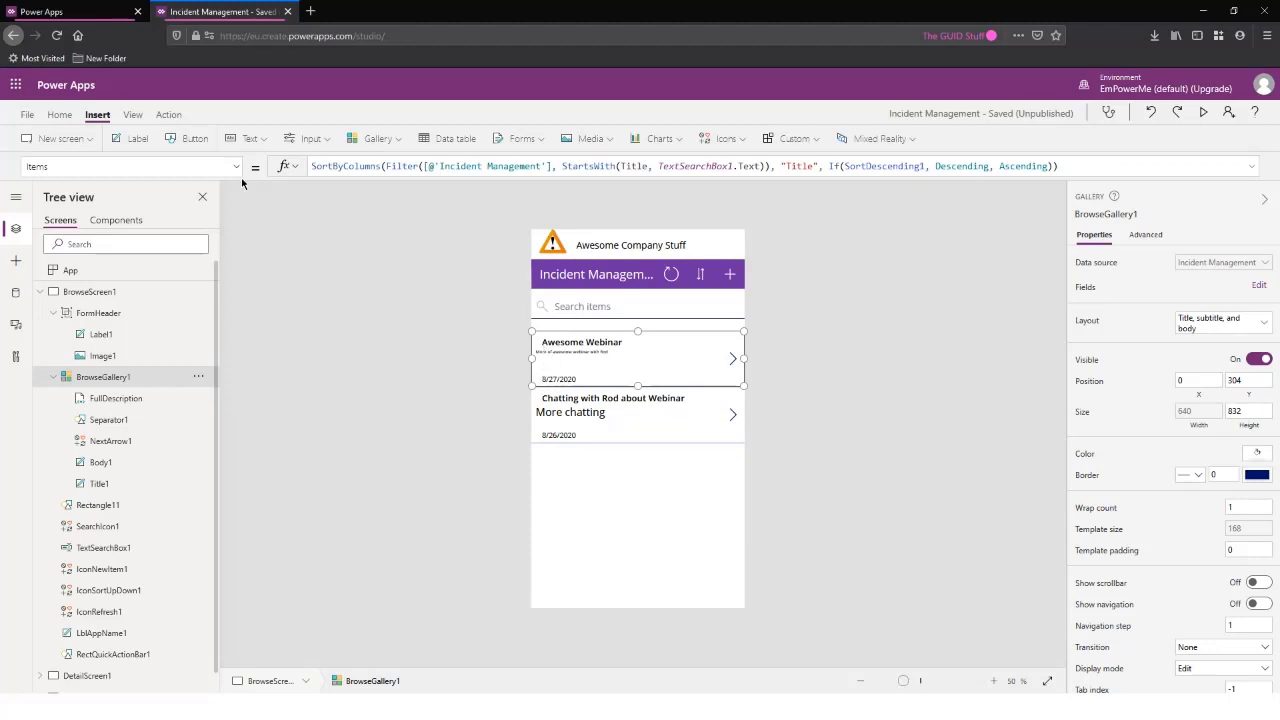
Add a label with no text to BrowseGallery1 and stretch it over the whole item at 0, 0, sized 640 by 167
left_click(137, 140)
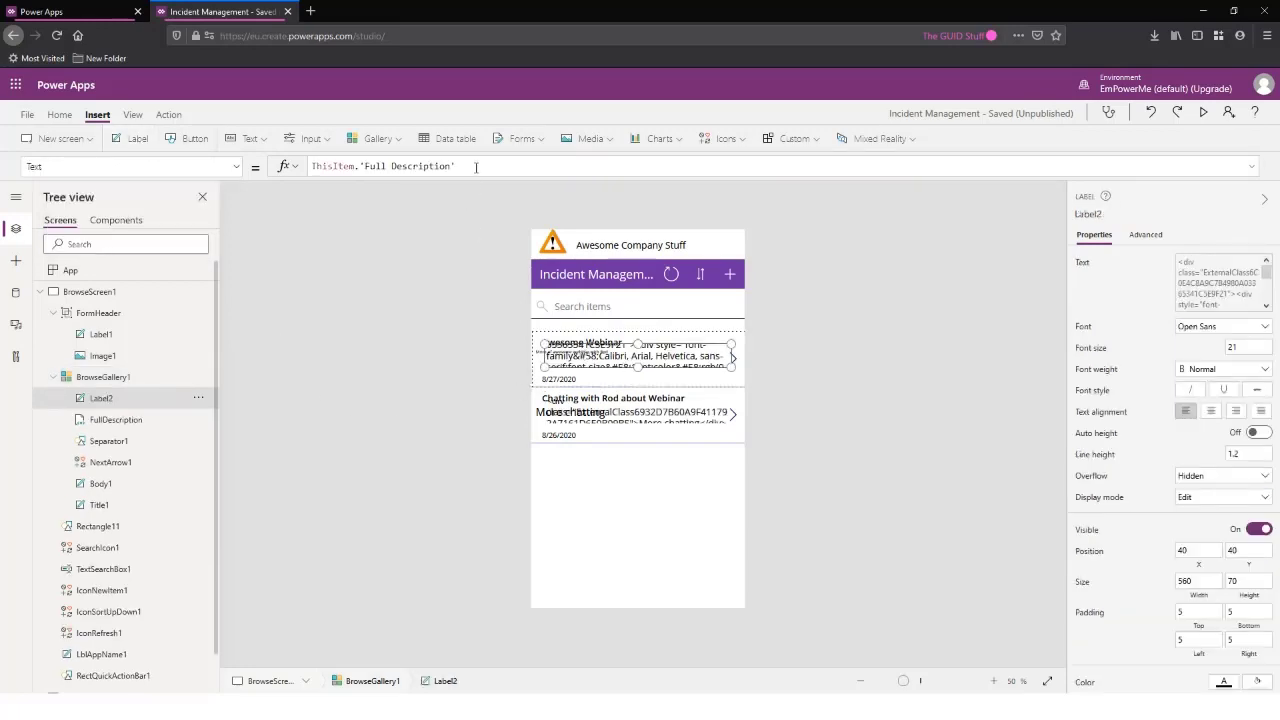
left_click_drag(458, 166, 166, 176)
key("BackSpace")
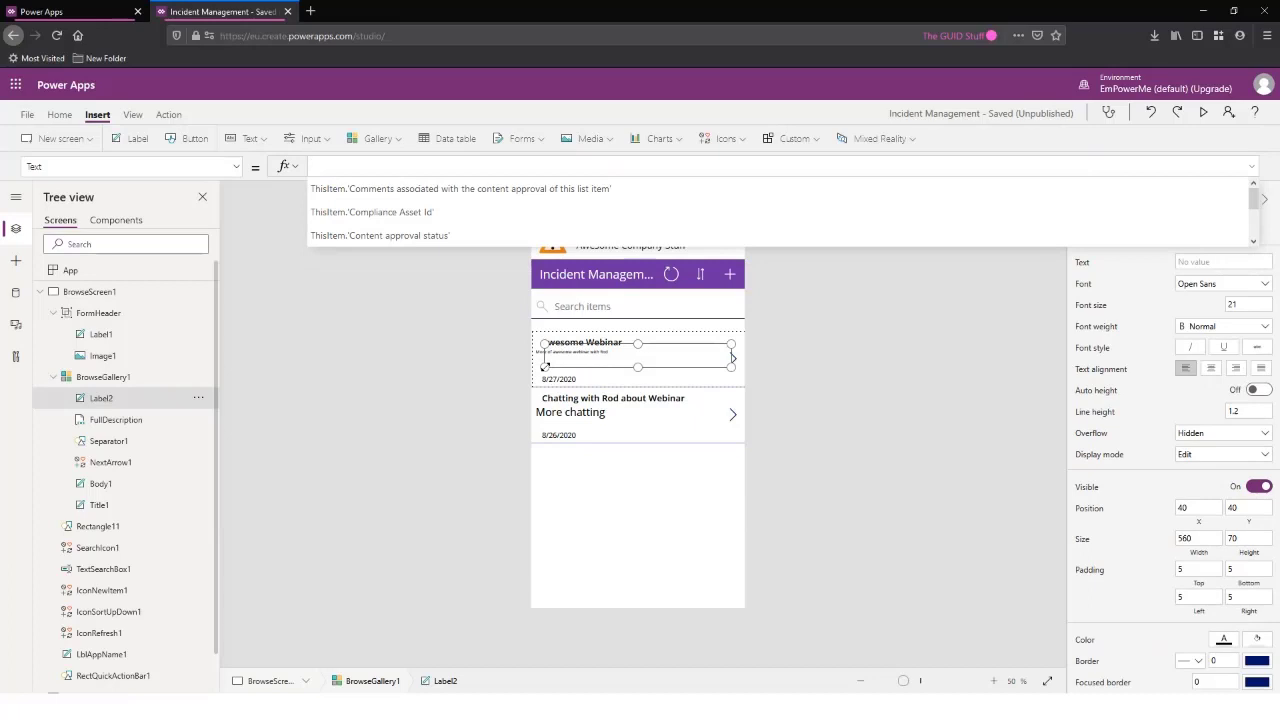
left_click_drag(545, 367, 531, 387)
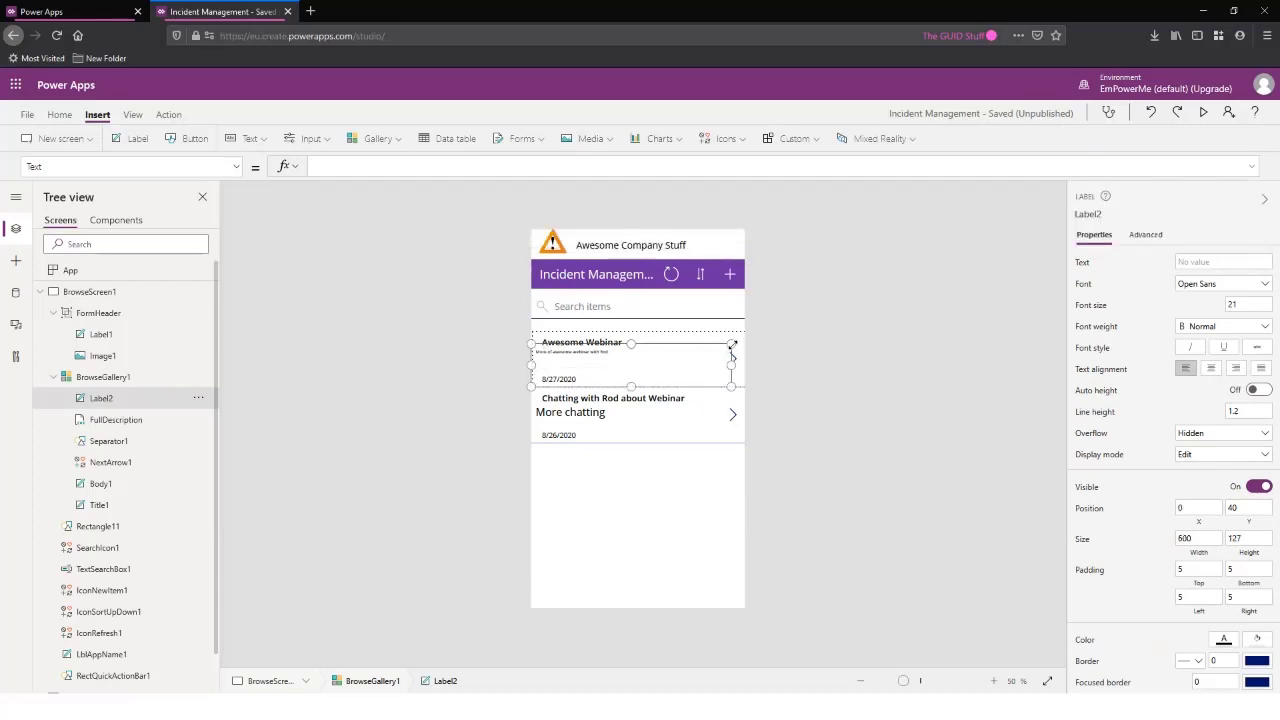
left_click_drag(731, 343, 815, 329)
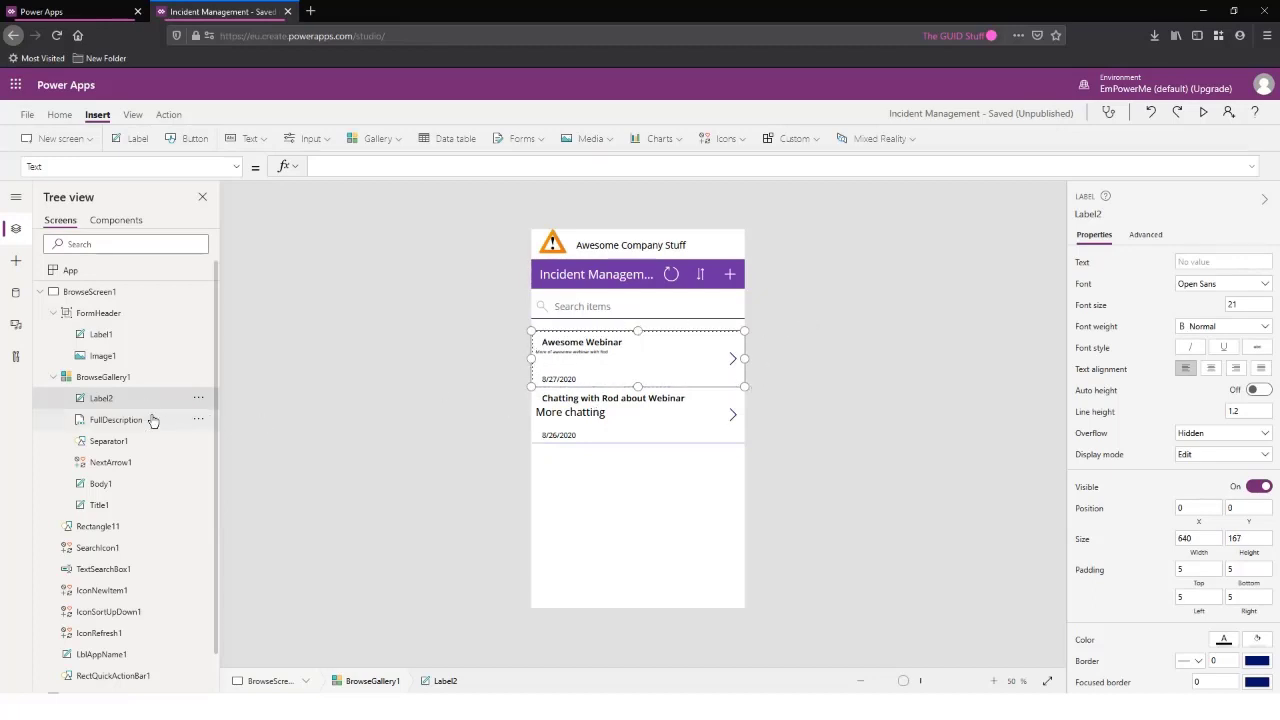
Send Label2 backward repeatedly until it sits below Title1 as the rearmost control in BrowseGallery1
left_click(197, 399)
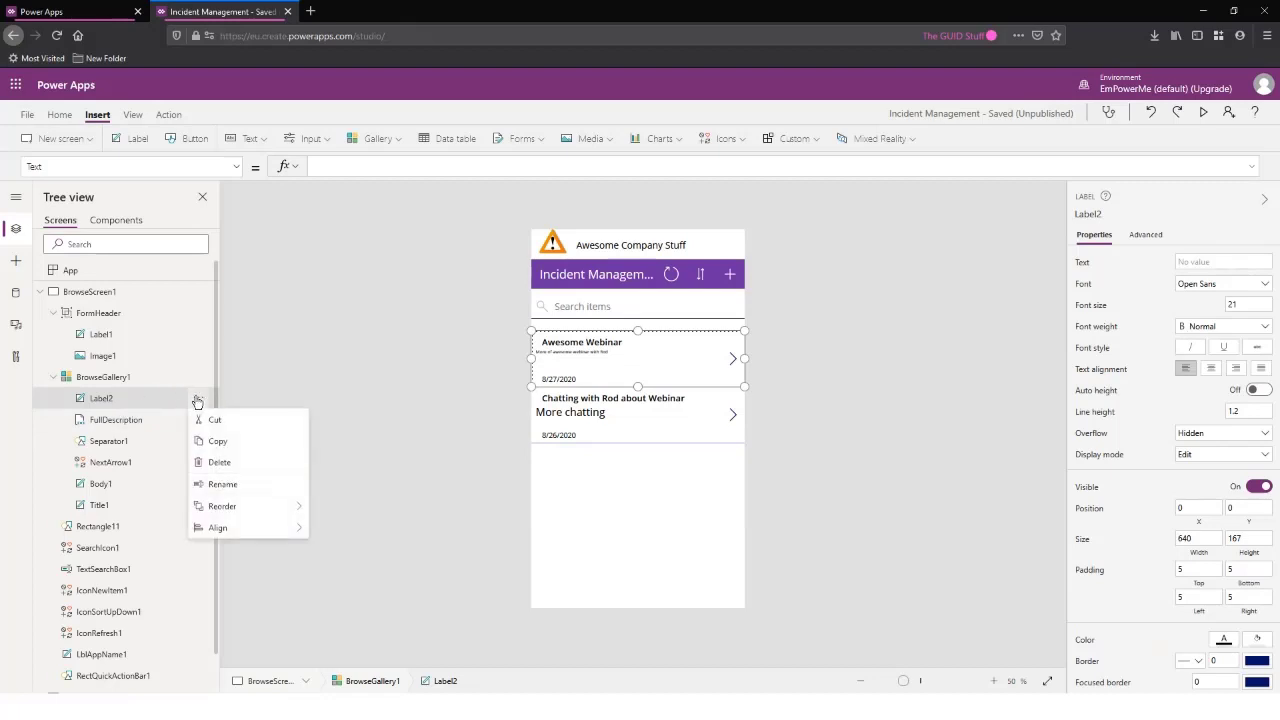
mouse_move(223, 506)
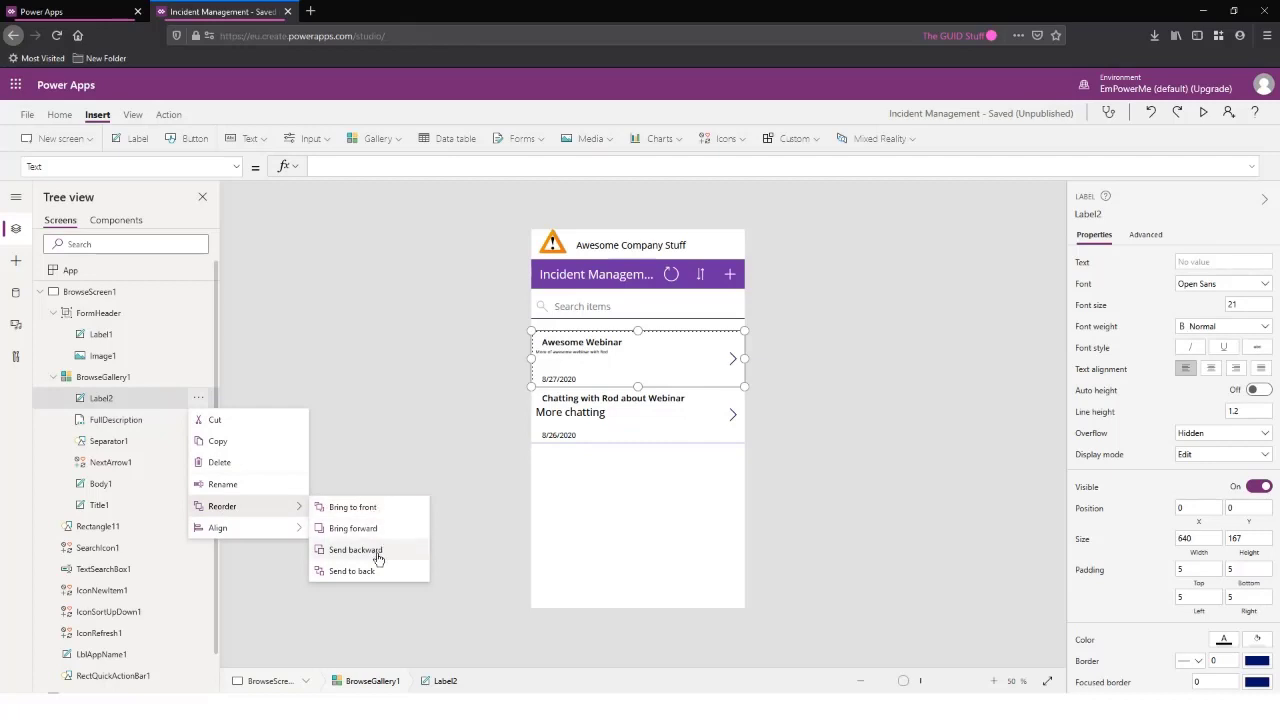
left_click(340, 551)
left_click(198, 420)
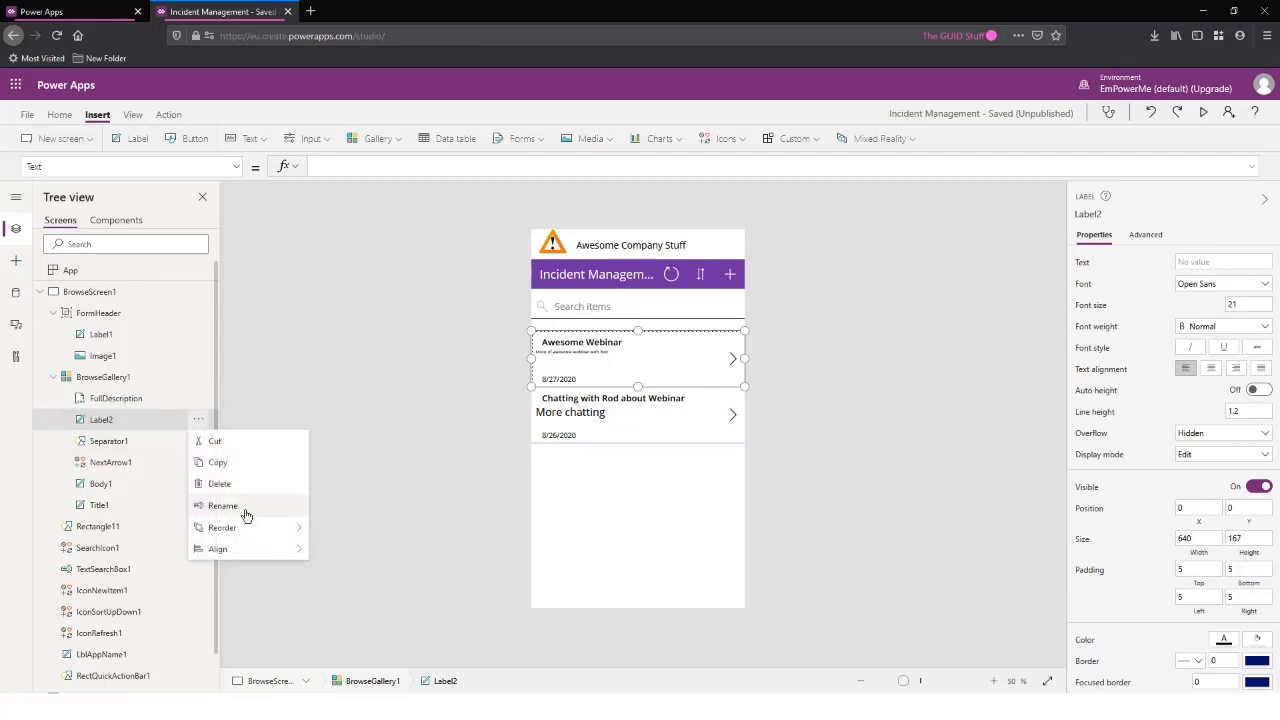
mouse_move(243, 527)
left_click(329, 571)
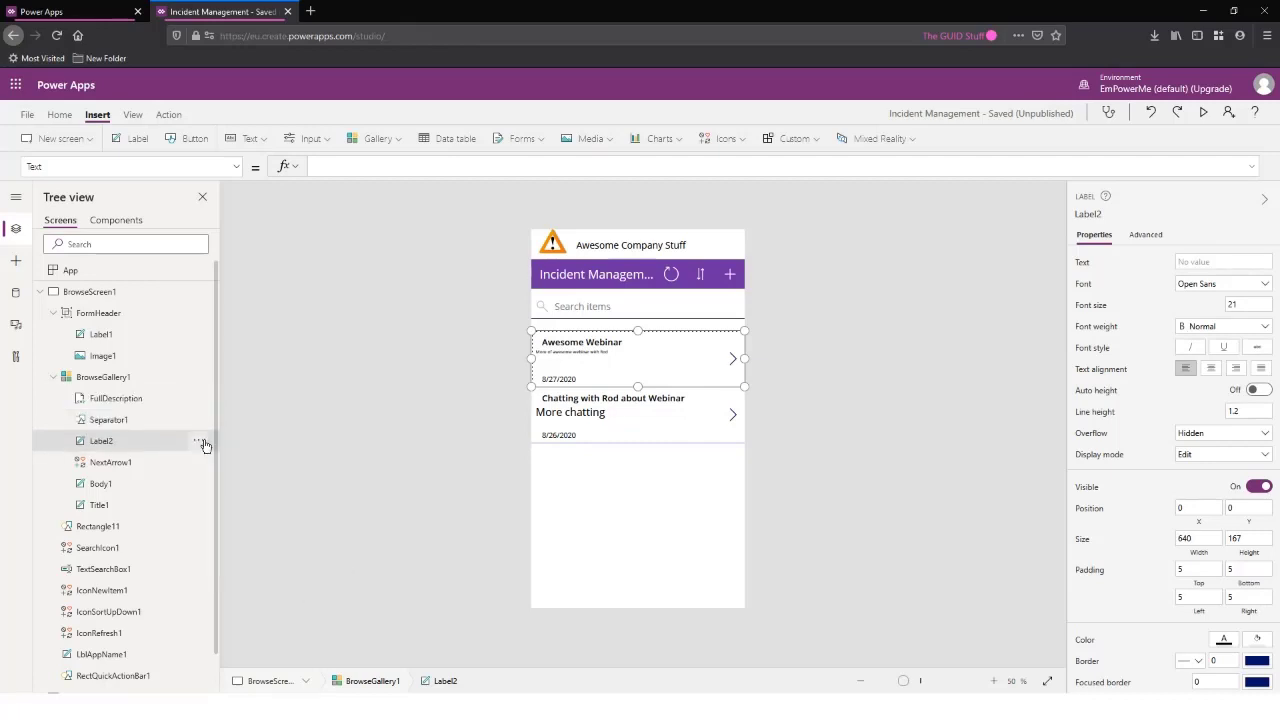
left_click(199, 441)
mouse_move(264, 550)
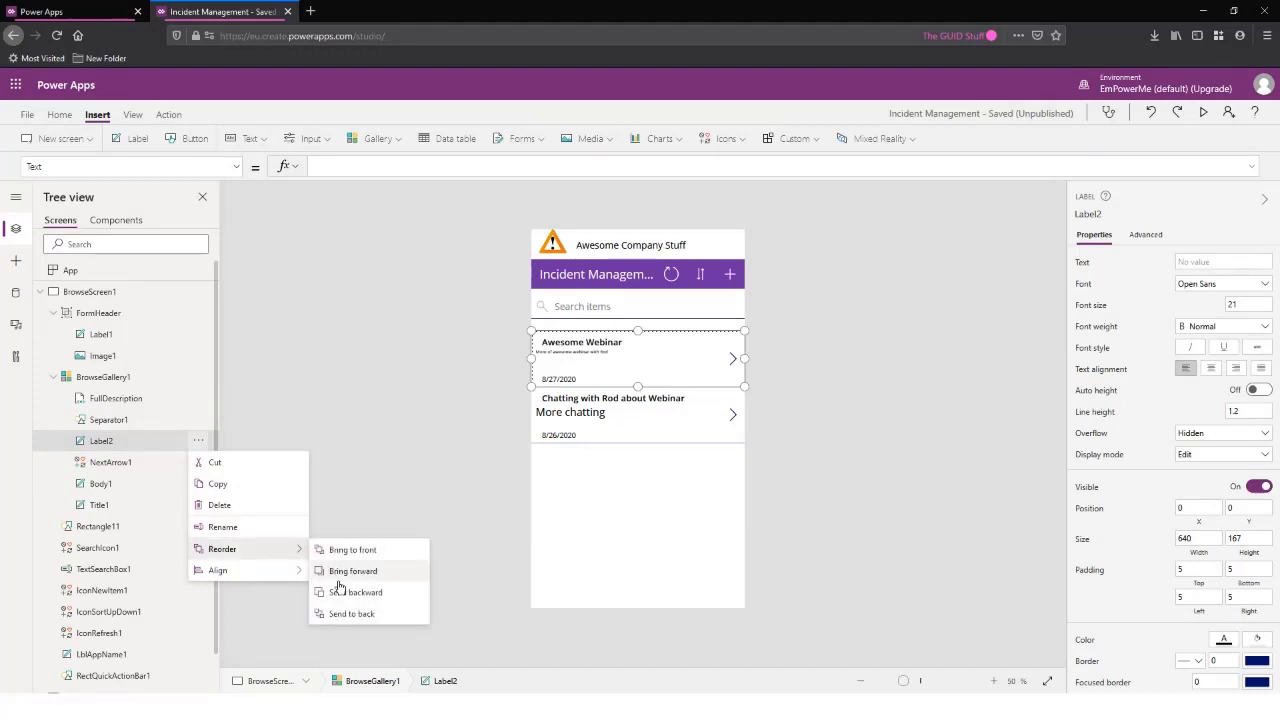
left_click(341, 592)
left_click(198, 462)
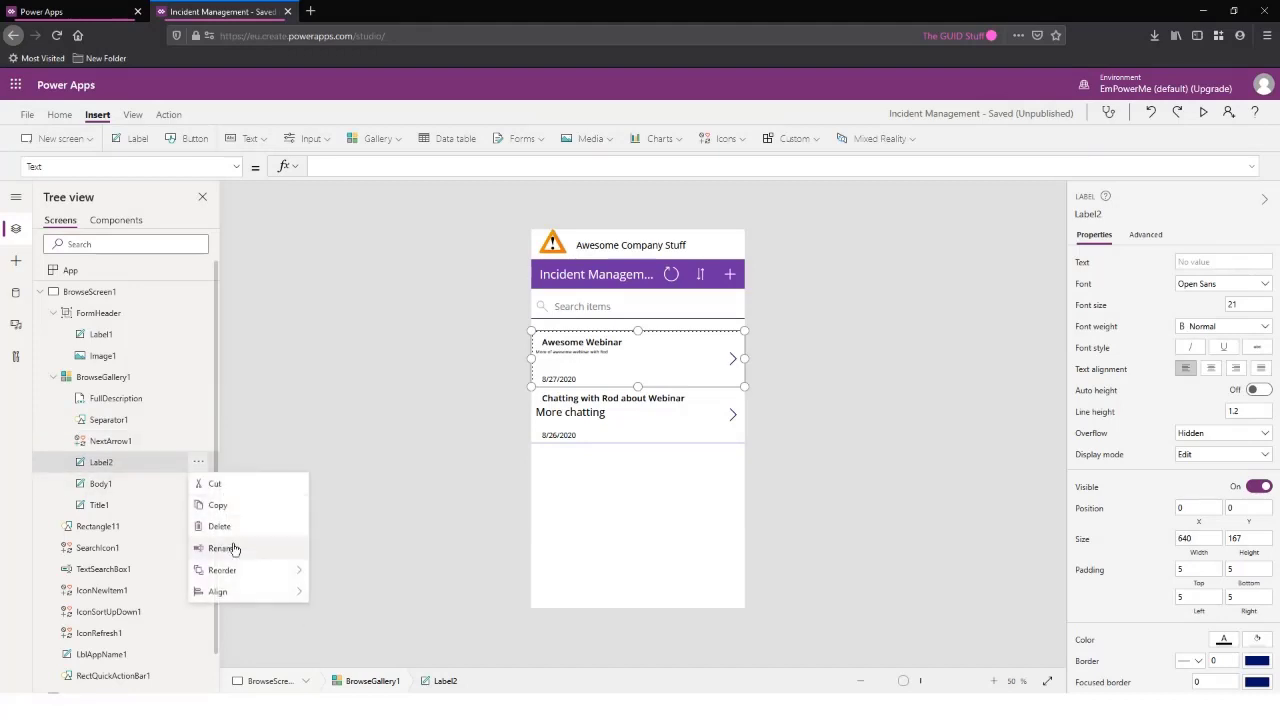
mouse_move(240, 570)
left_click(343, 611)
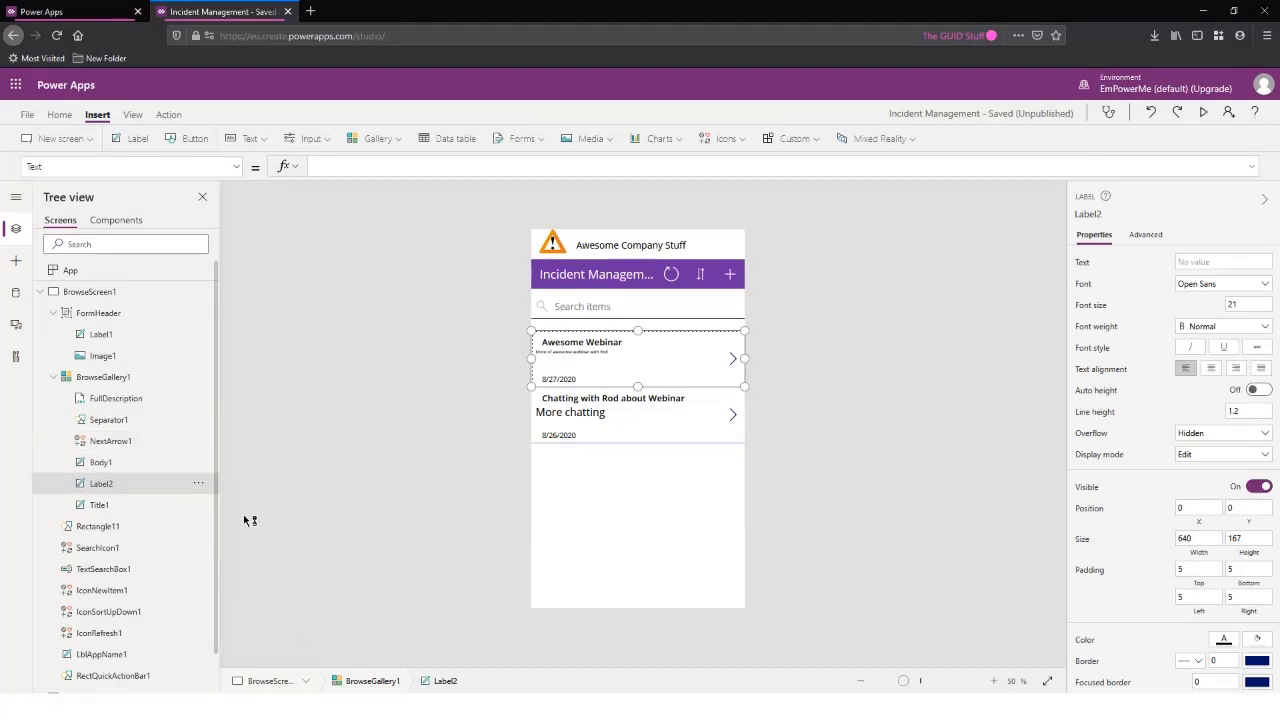
left_click(198, 484)
mouse_move(250, 592)
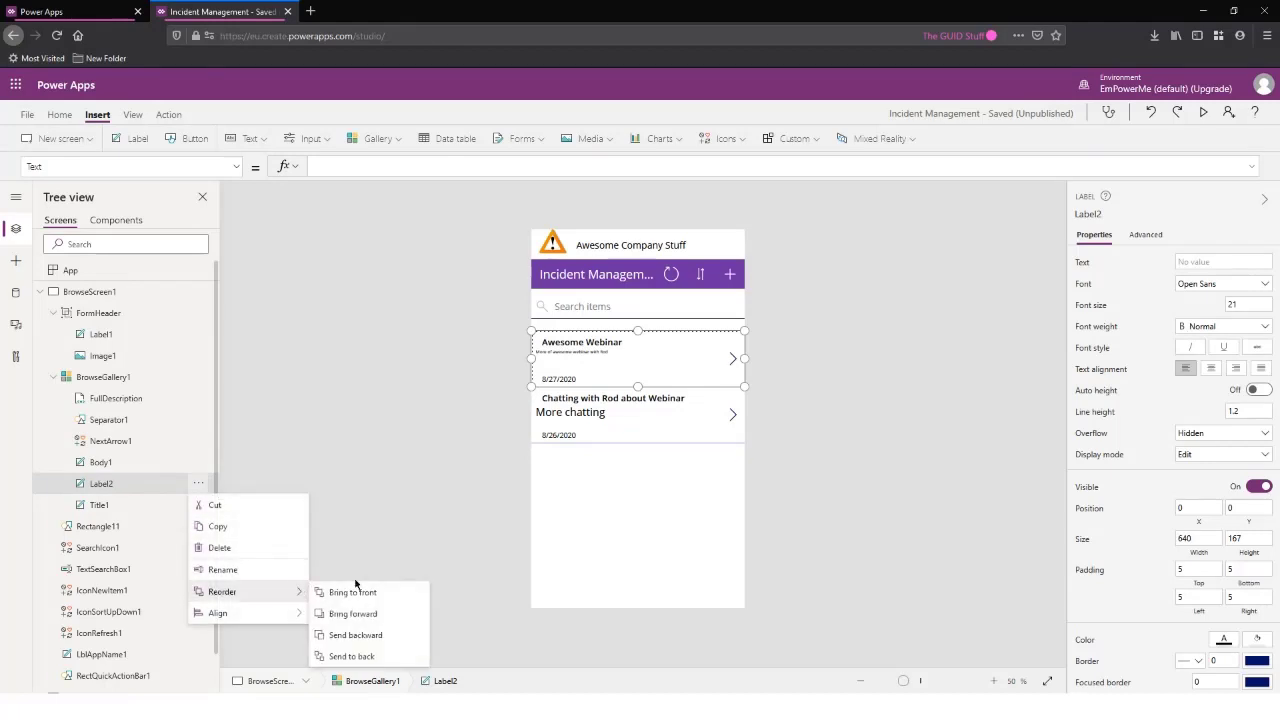
left_click(345, 635)
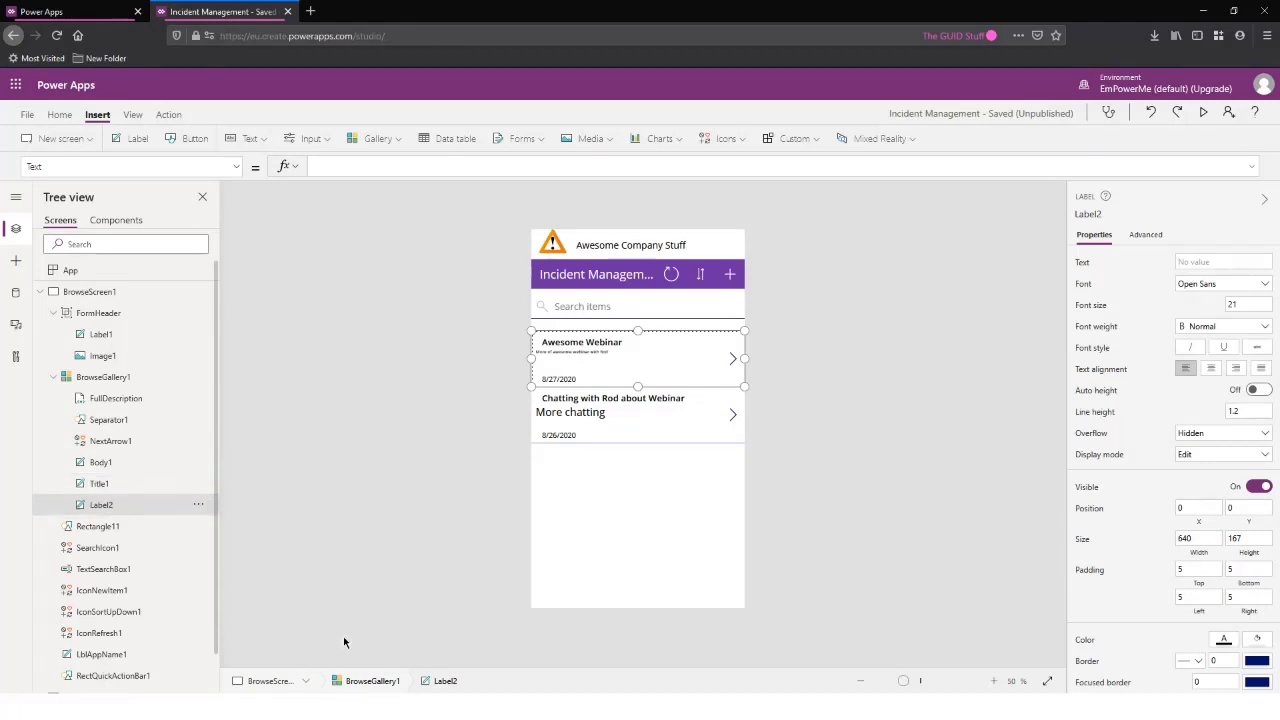
Set Label2's Fill property to the standard red, RGBA(255, 0, 0, 1)
left_click(120, 166)
type("F")
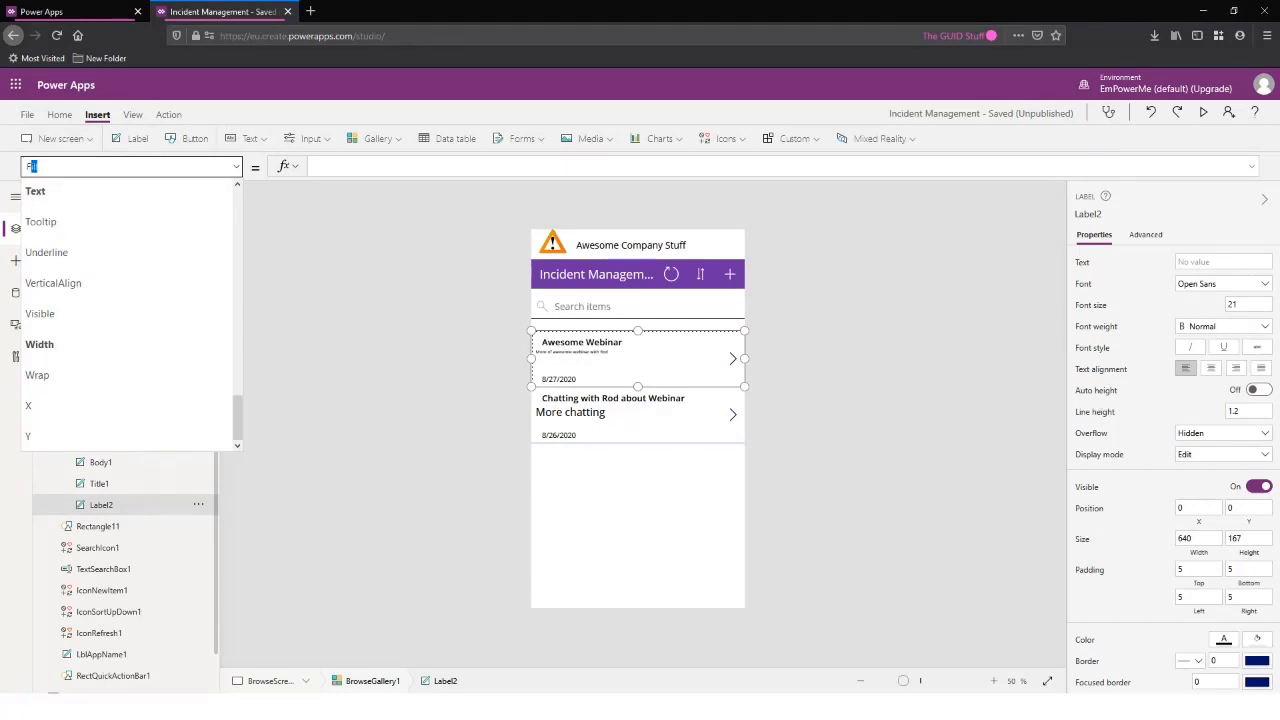
key("Return")
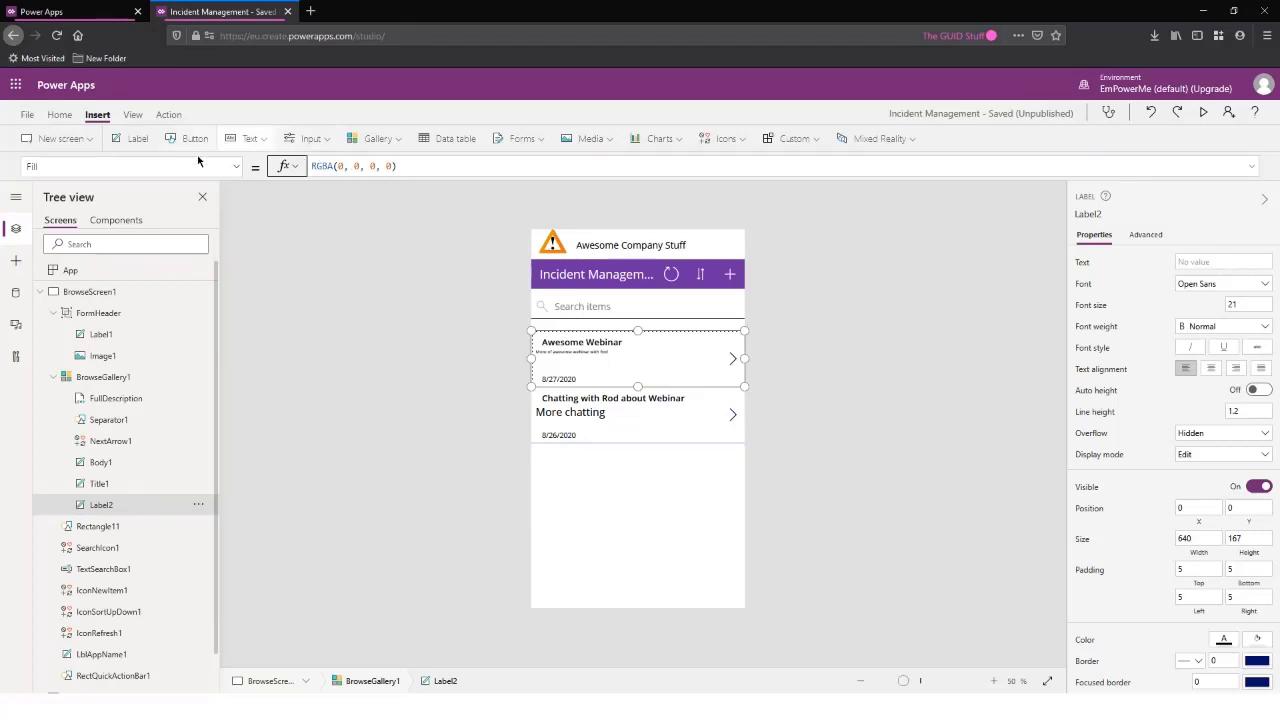
left_click(60, 114)
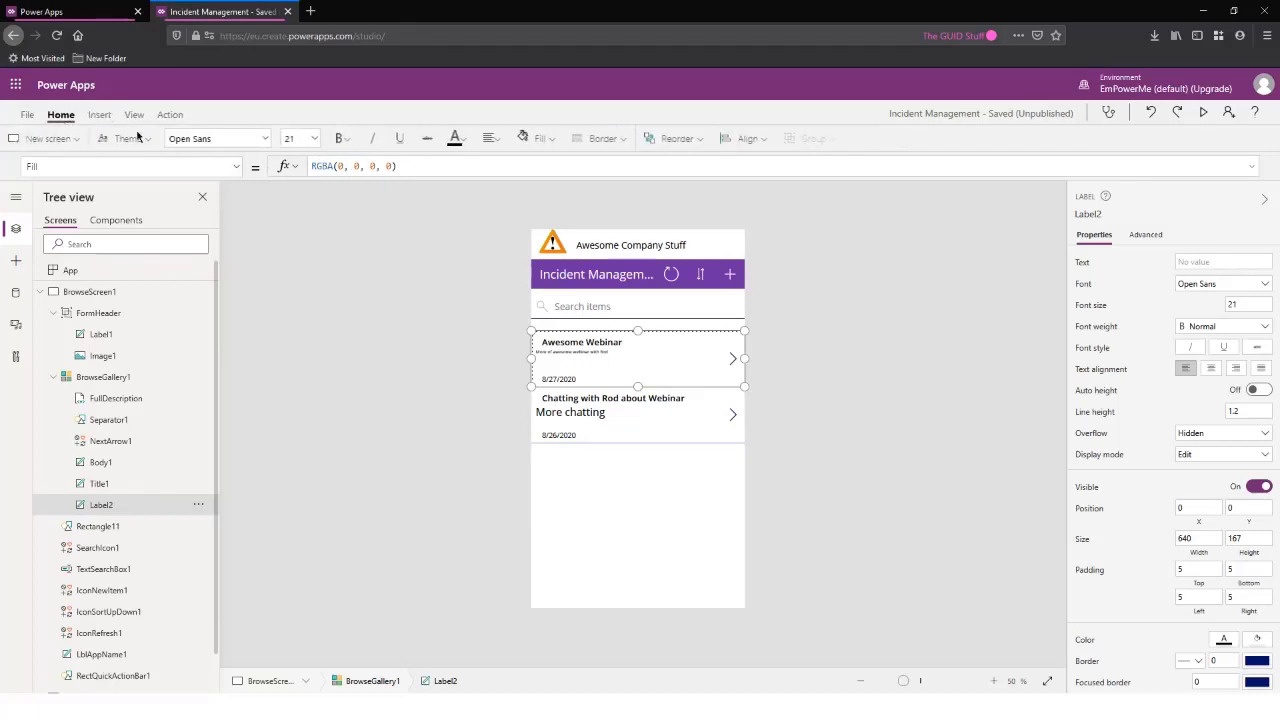
left_click(560, 141)
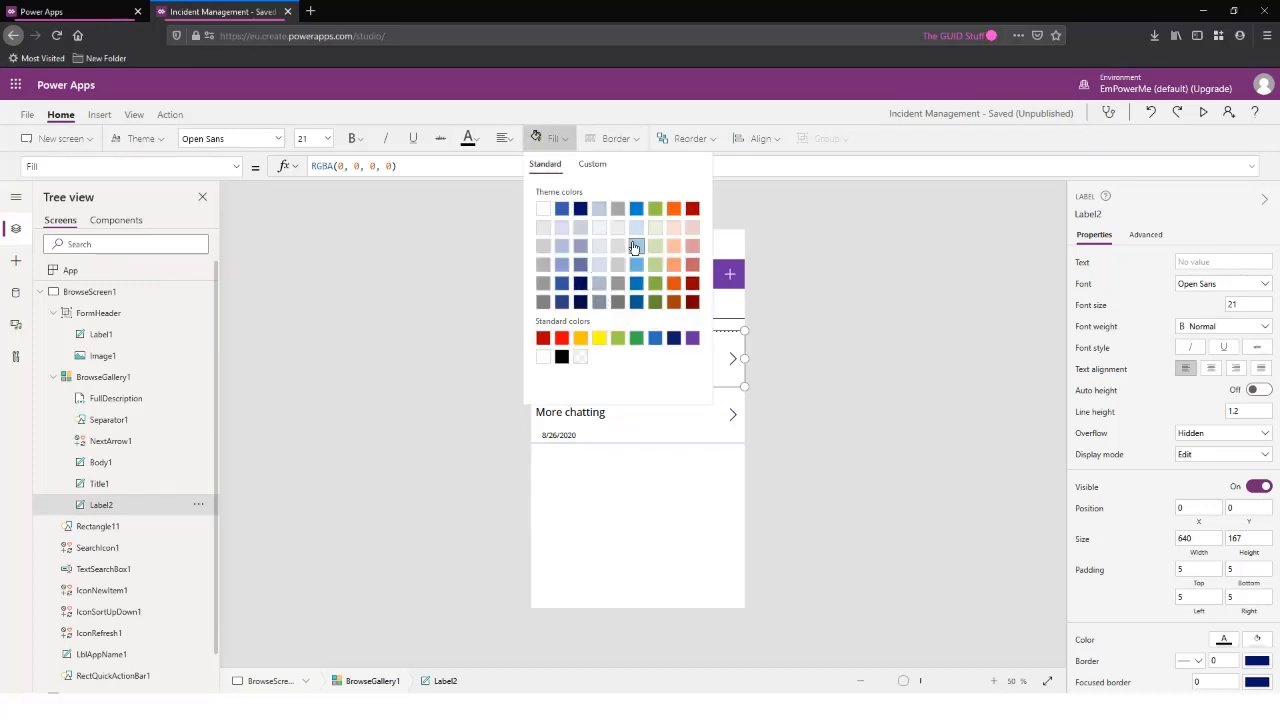
left_click(561, 338)
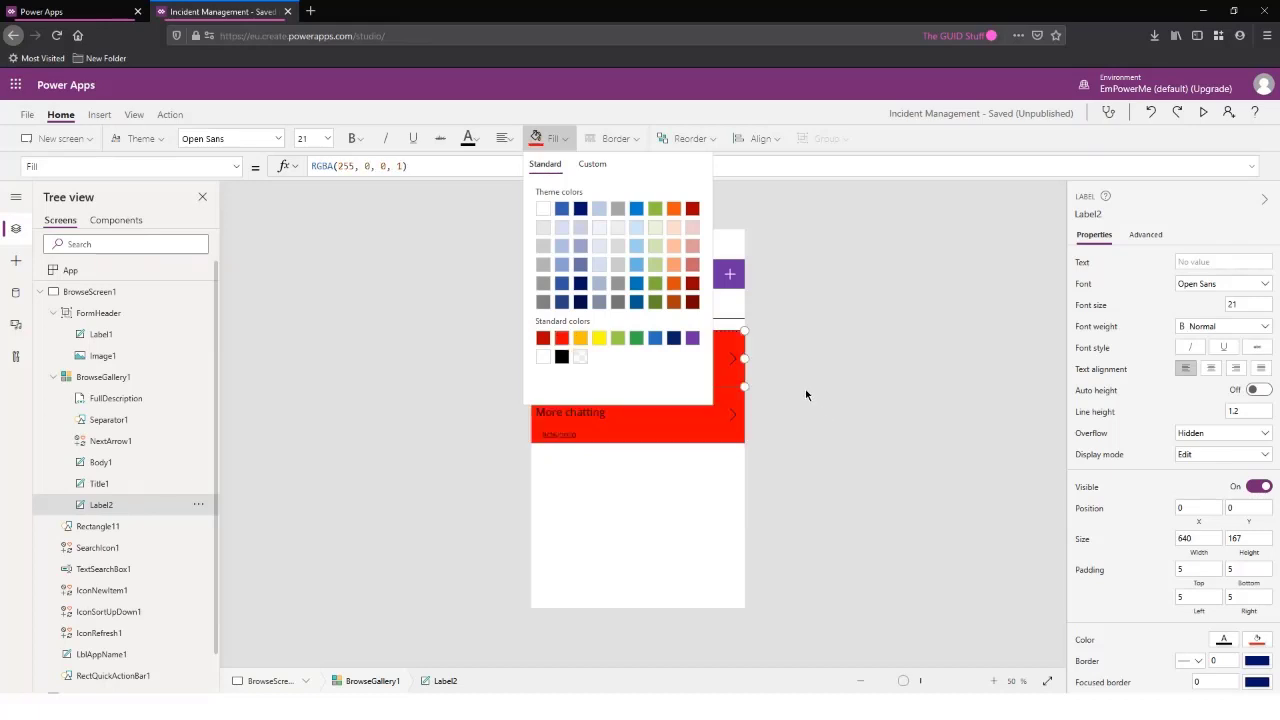
left_click(805, 389)
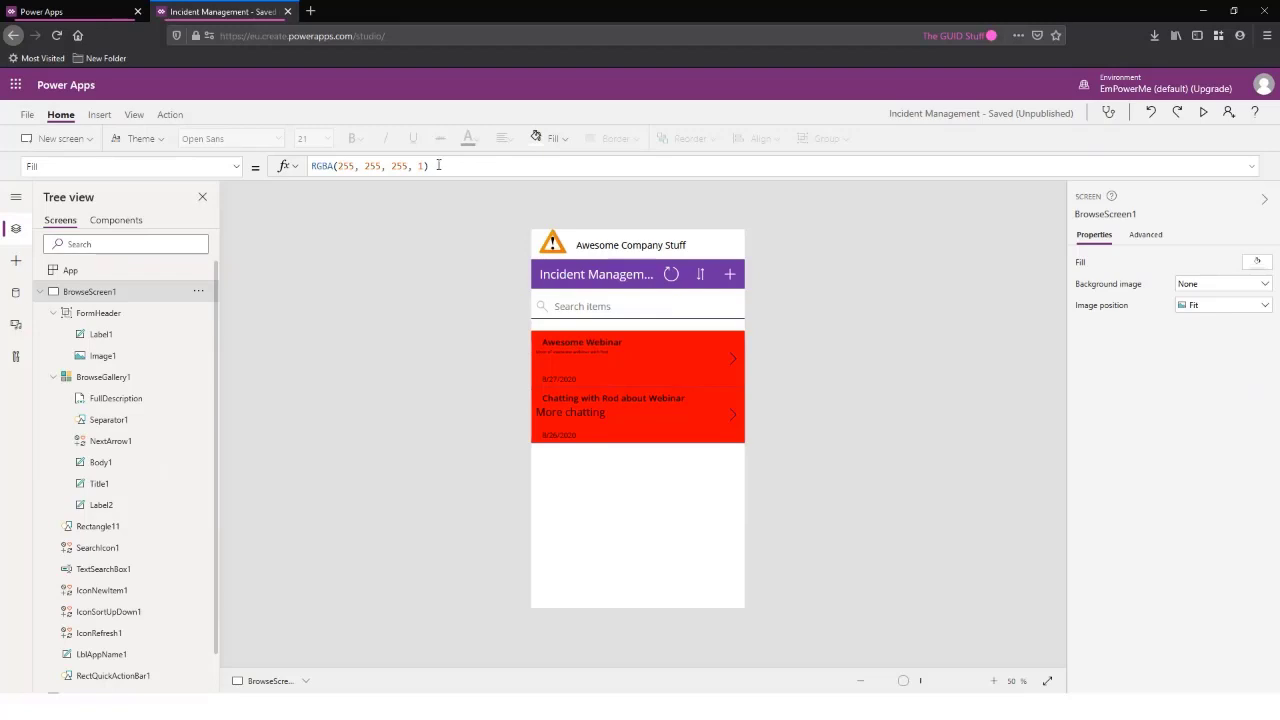
Rename the Label2 control in BrowseGallery1 to RAG
left_click(128, 508)
double_click(133, 507)
type("RAG")
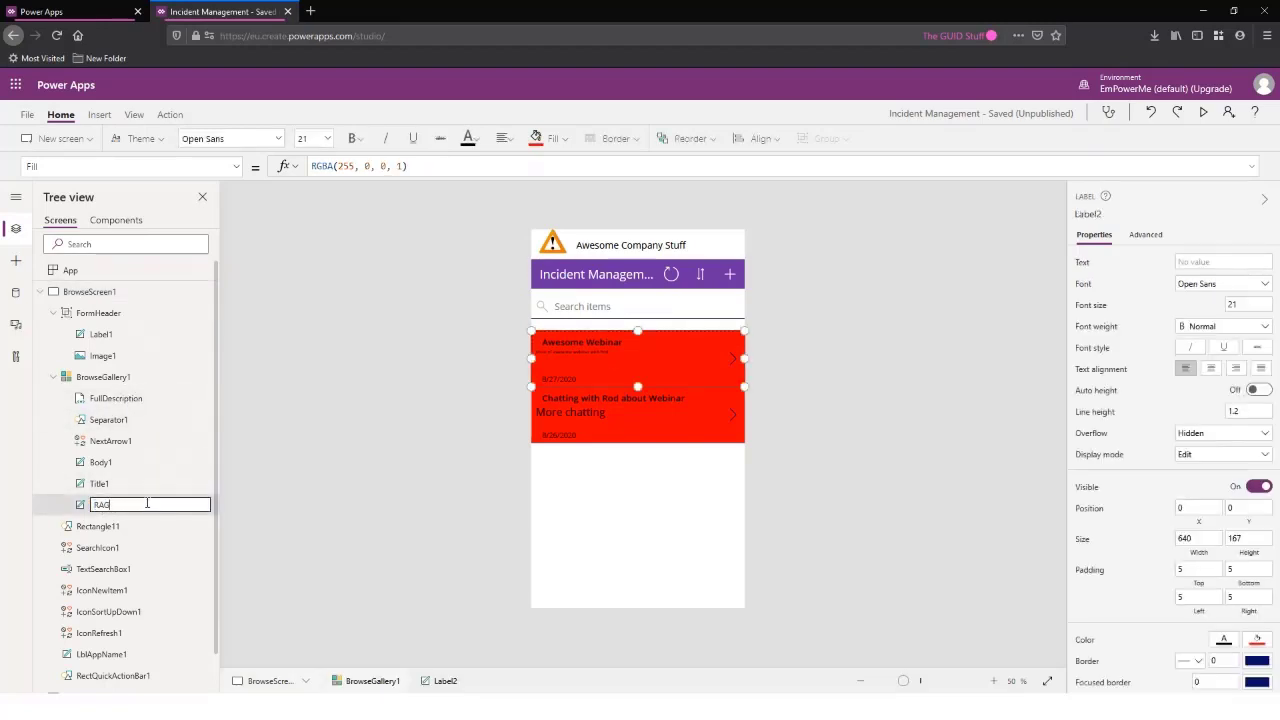
key("Escape")
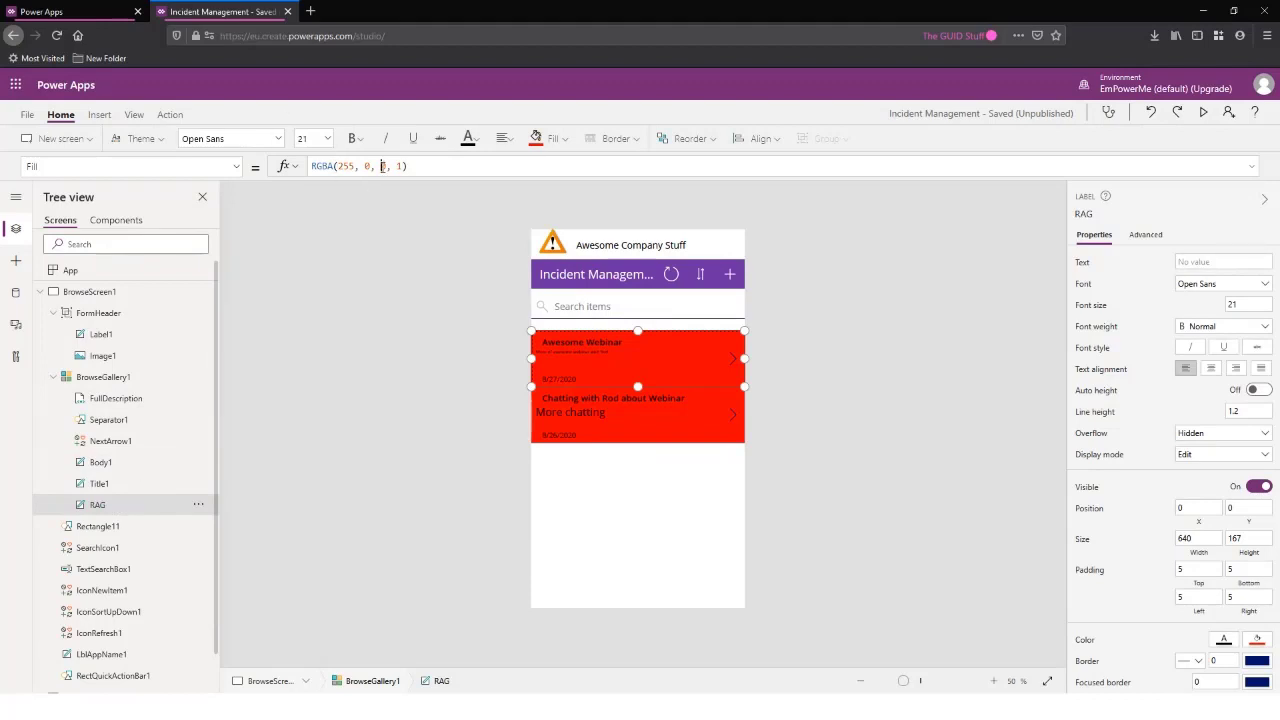
Copy the RAG label's red fill formula, RGBA(255, 0, 0, 1), into a blank Notepad document and return to the app editor
left_click_drag(448, 163, 308, 168)
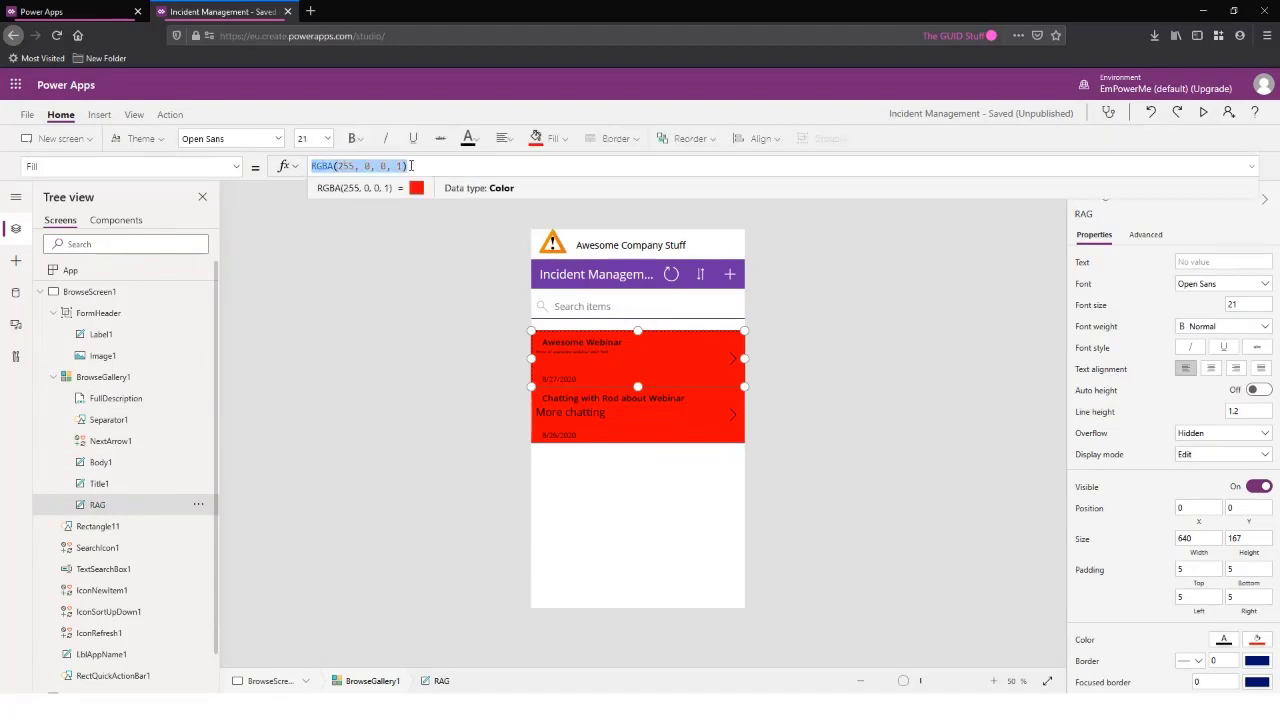
left_click(320, 160)
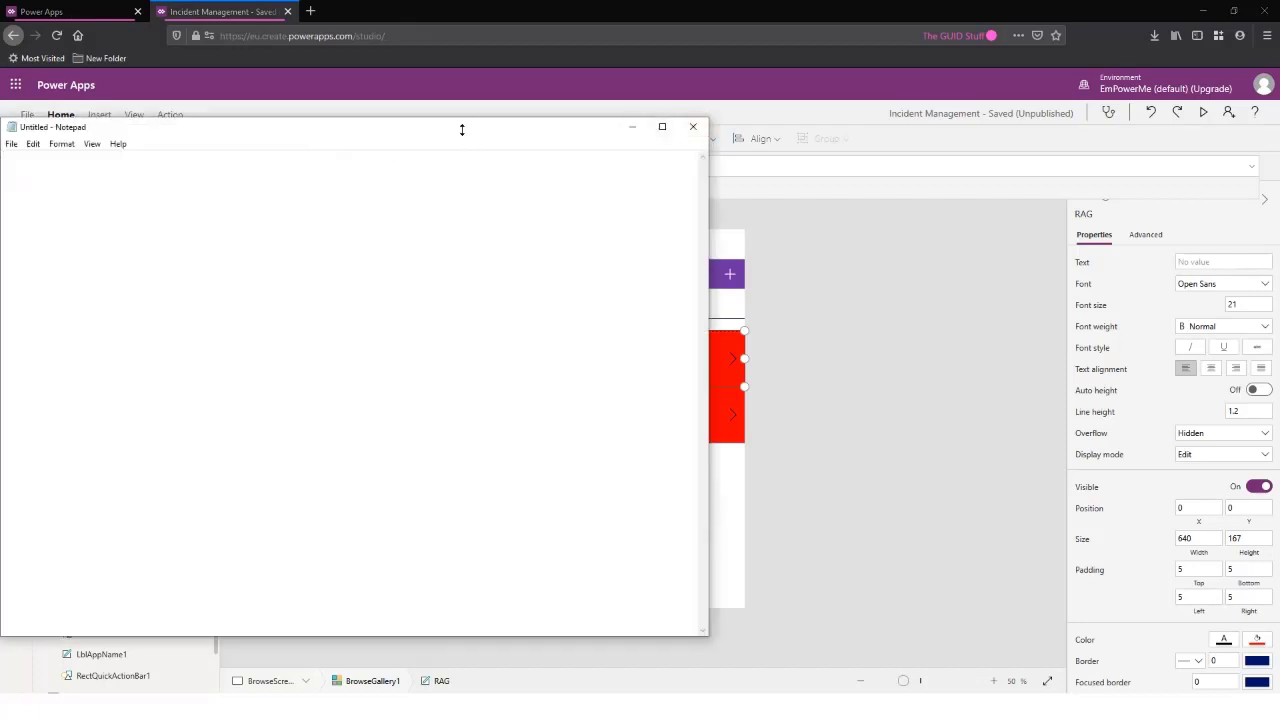
left_click_drag(462, 129, 165, 155)
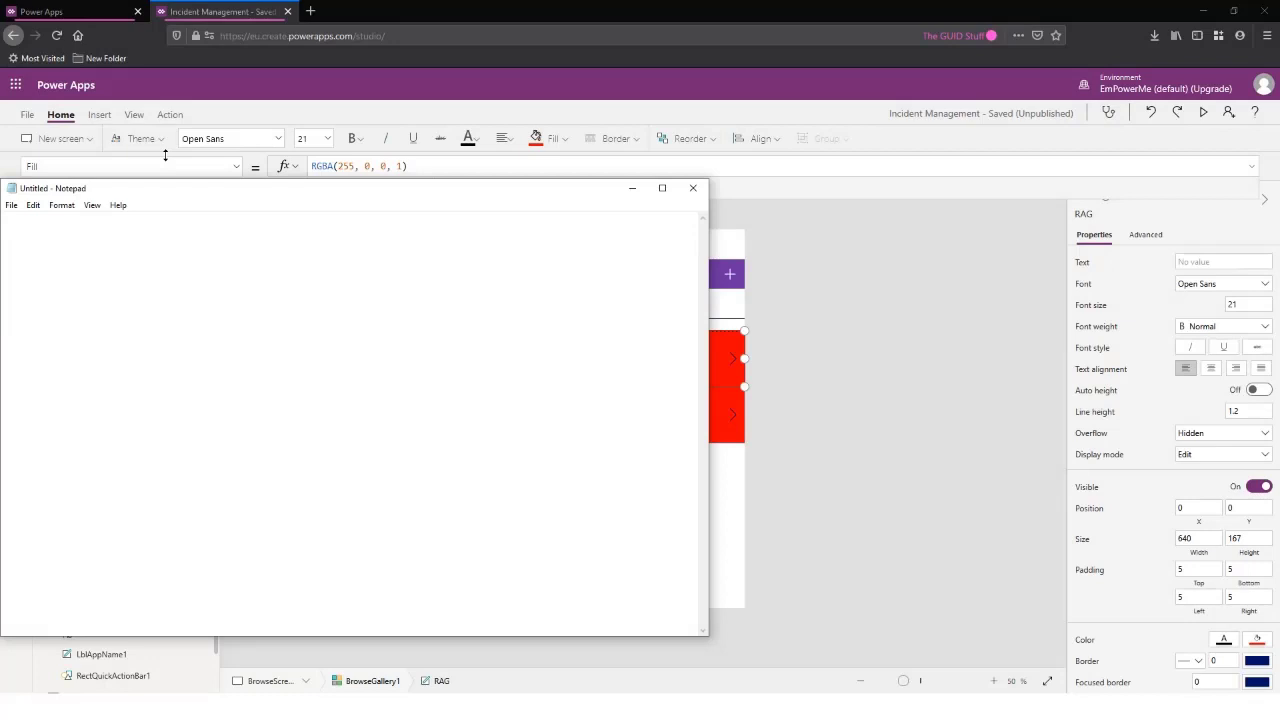
left_click(165, 155)
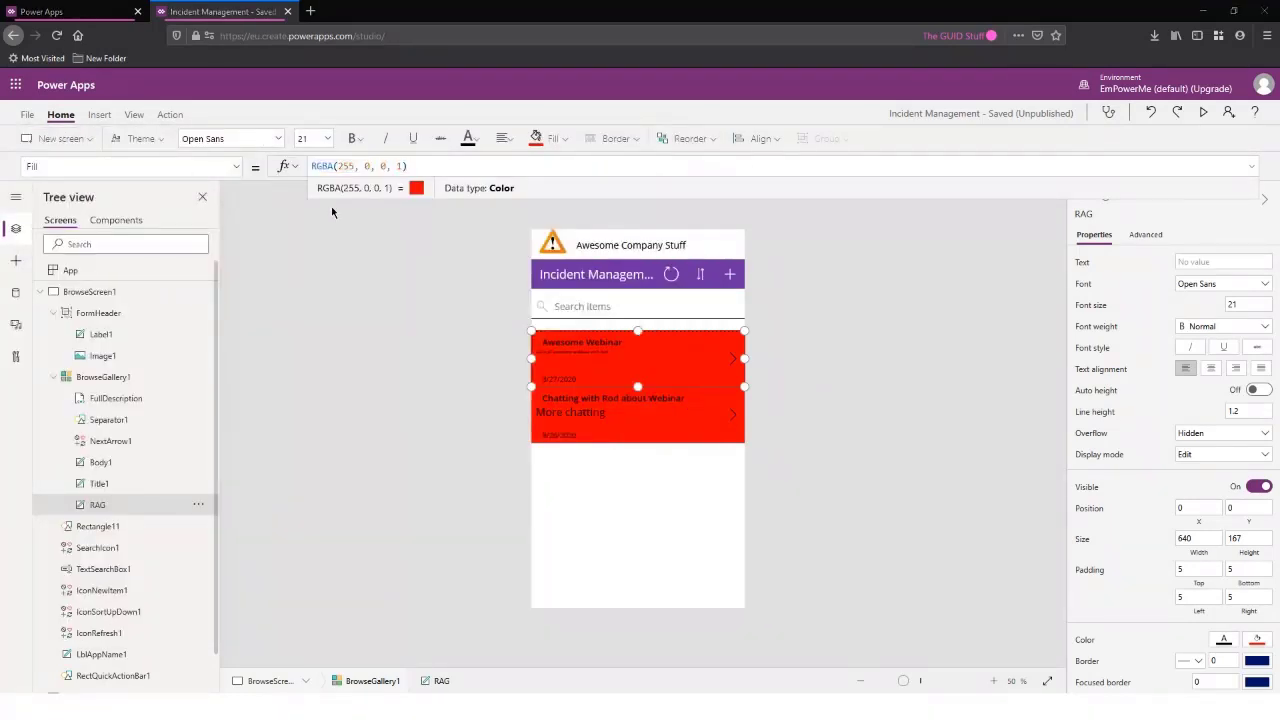
Change the RAG label's fill to the standard green, RGBA(54, 176, 75, 1)
left_click(556, 138)
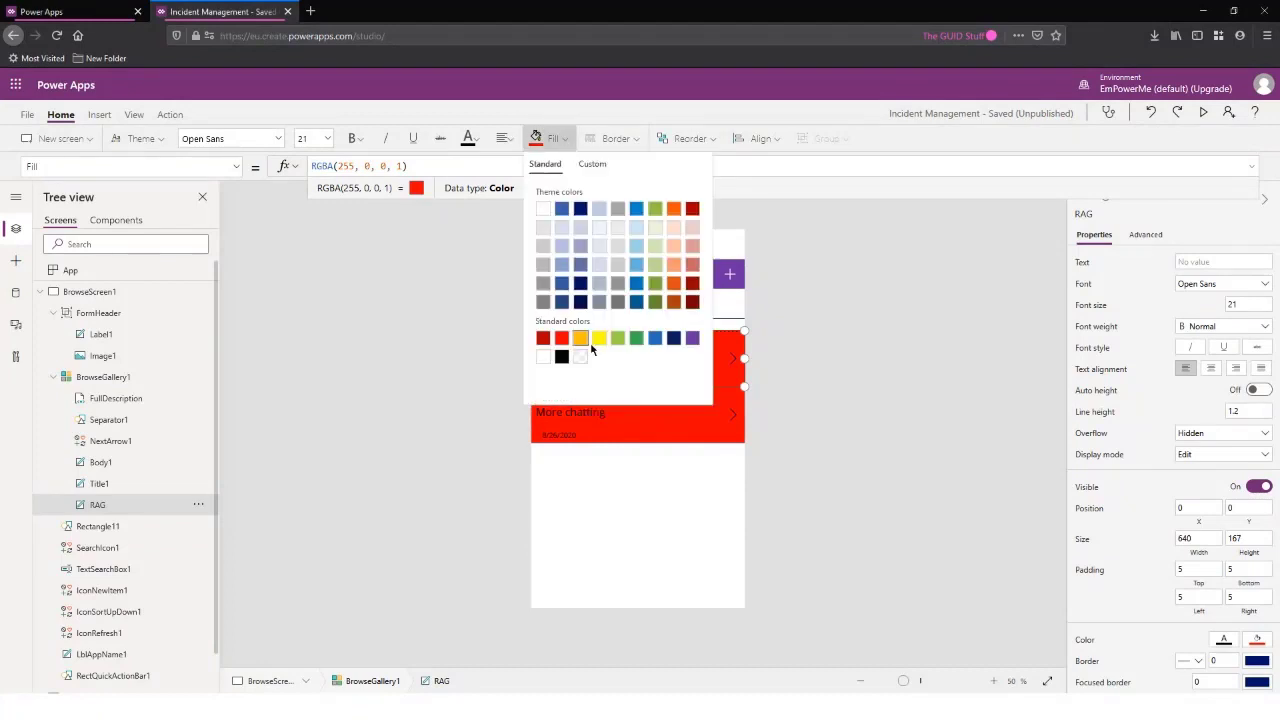
left_click(636, 340)
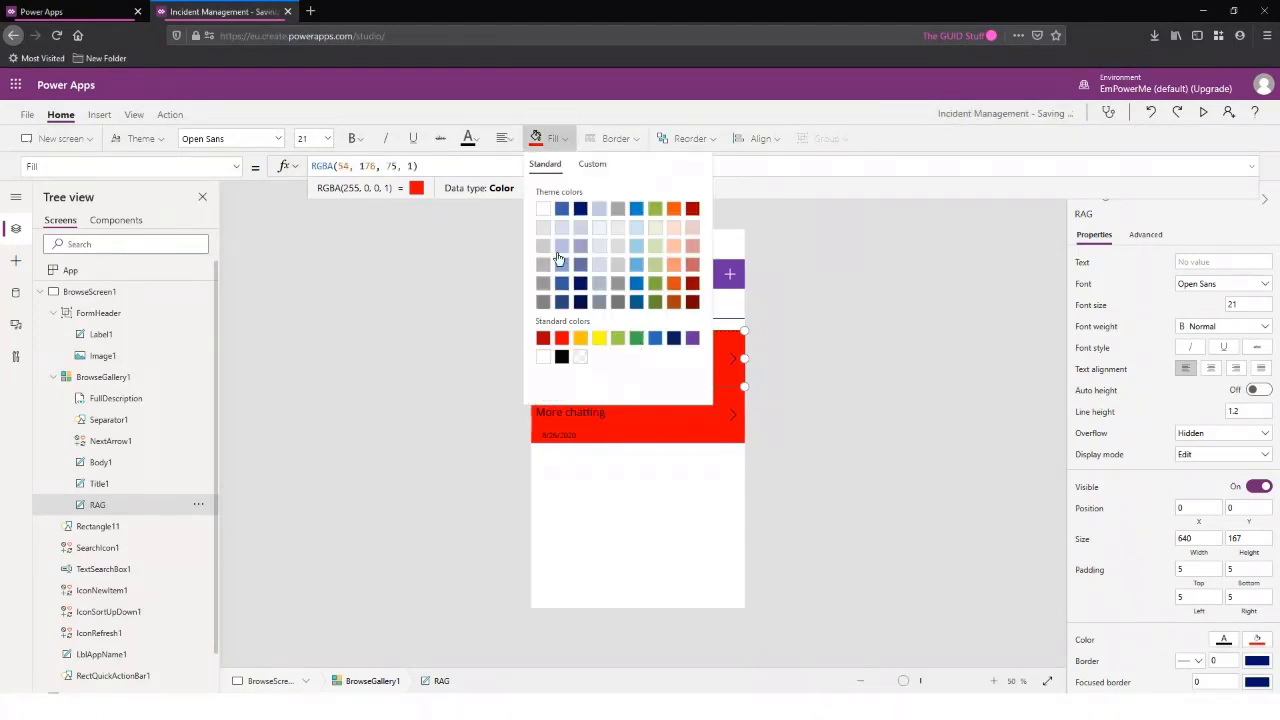
left_click(446, 316)
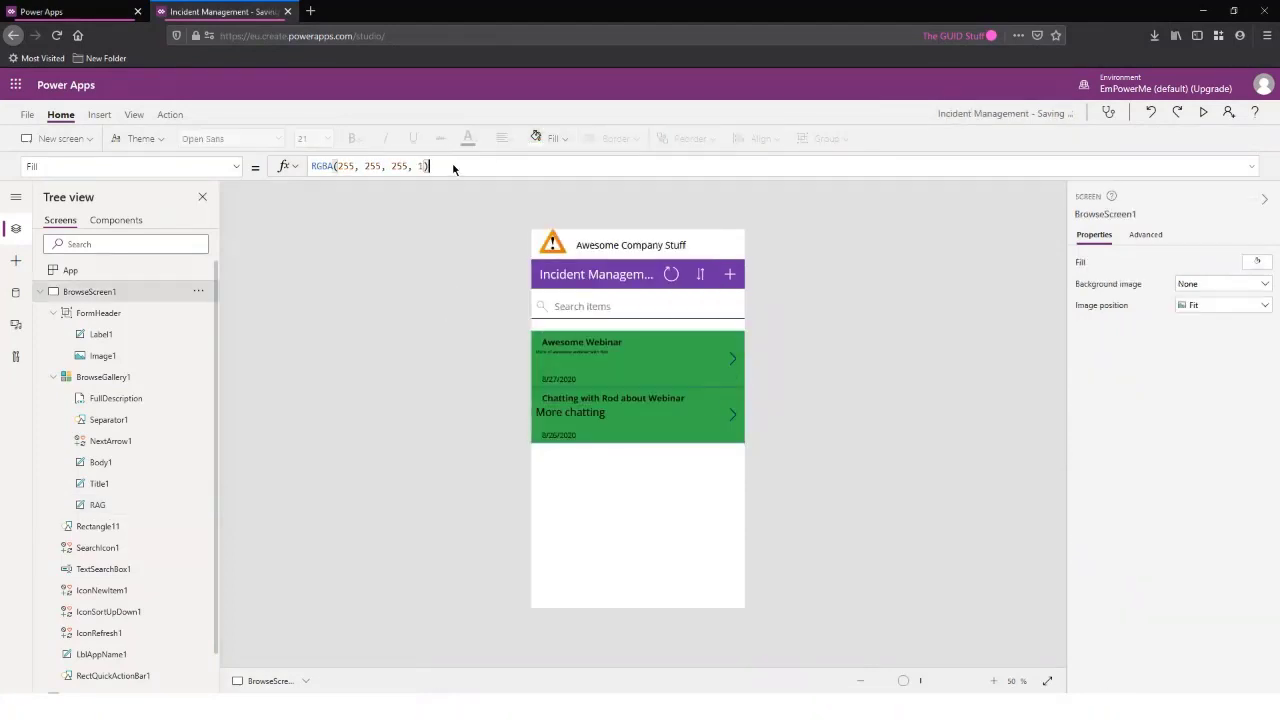
Copy the RAG label's green fill formula, RGBA(54, 176, 75, 1), into the Notepad document below the red one
left_click(96, 505)
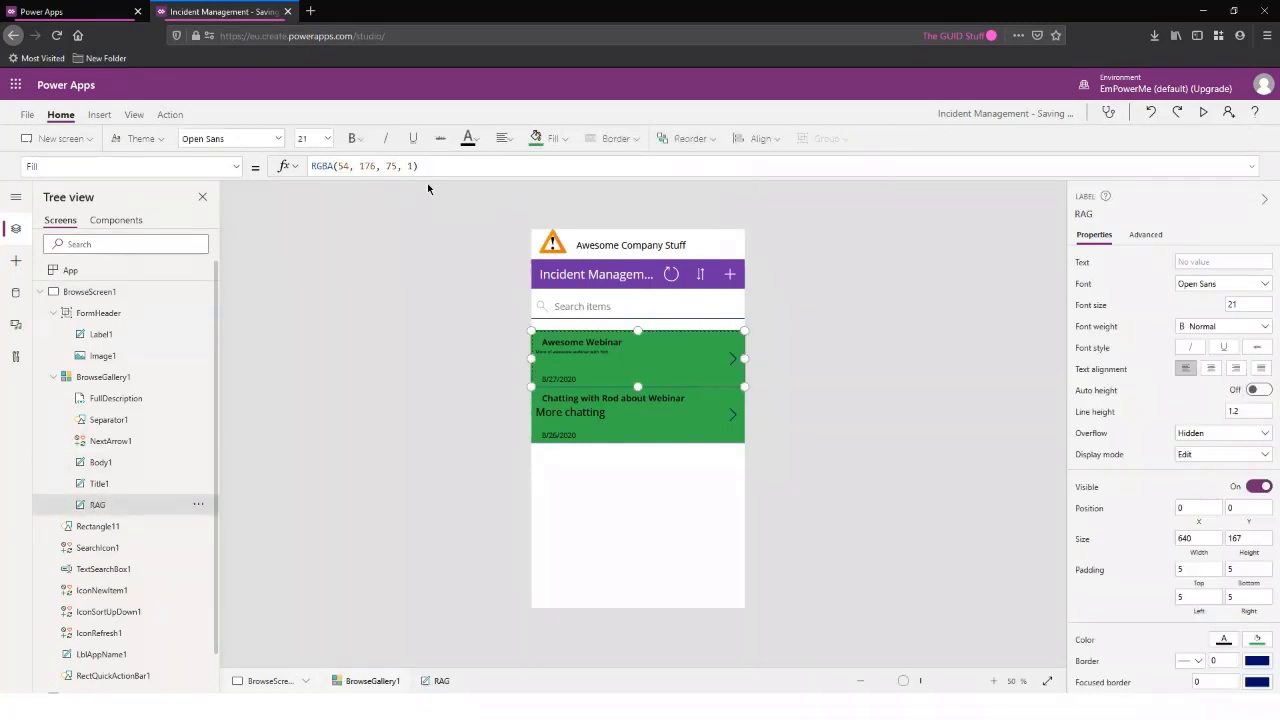
left_click_drag(455, 166, 311, 166)
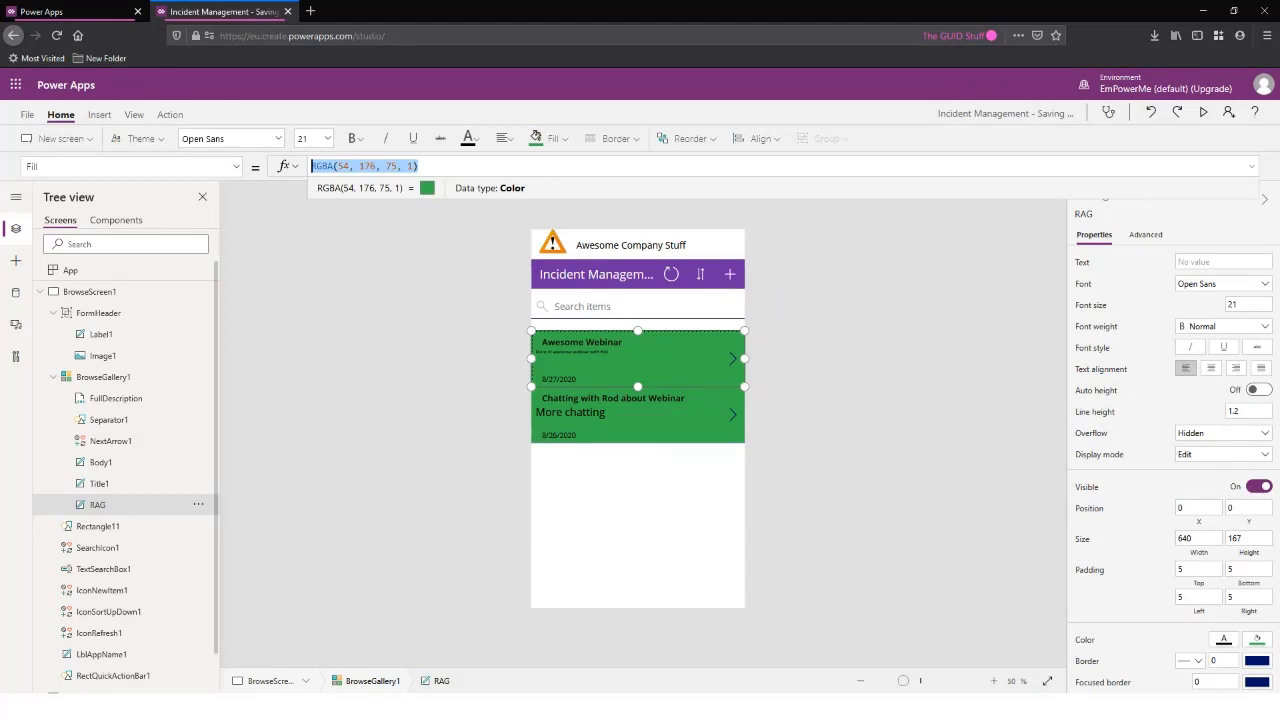
key("ctrl+c")
key("alt+Tab")
key("ctrl+v")
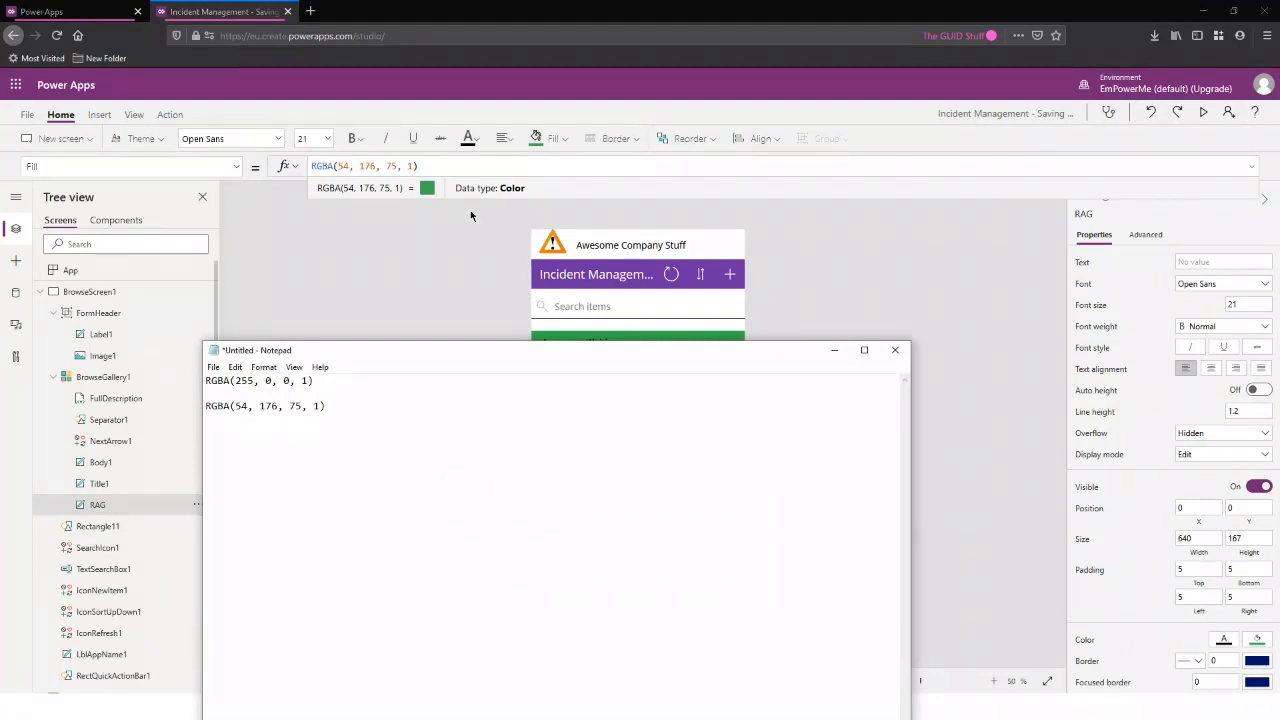
Return to the app editor and change the RAG label's fill to the standard amber, RGBA(255, 191, 0, 1)
left_click(460, 170)
left_click(565, 140)
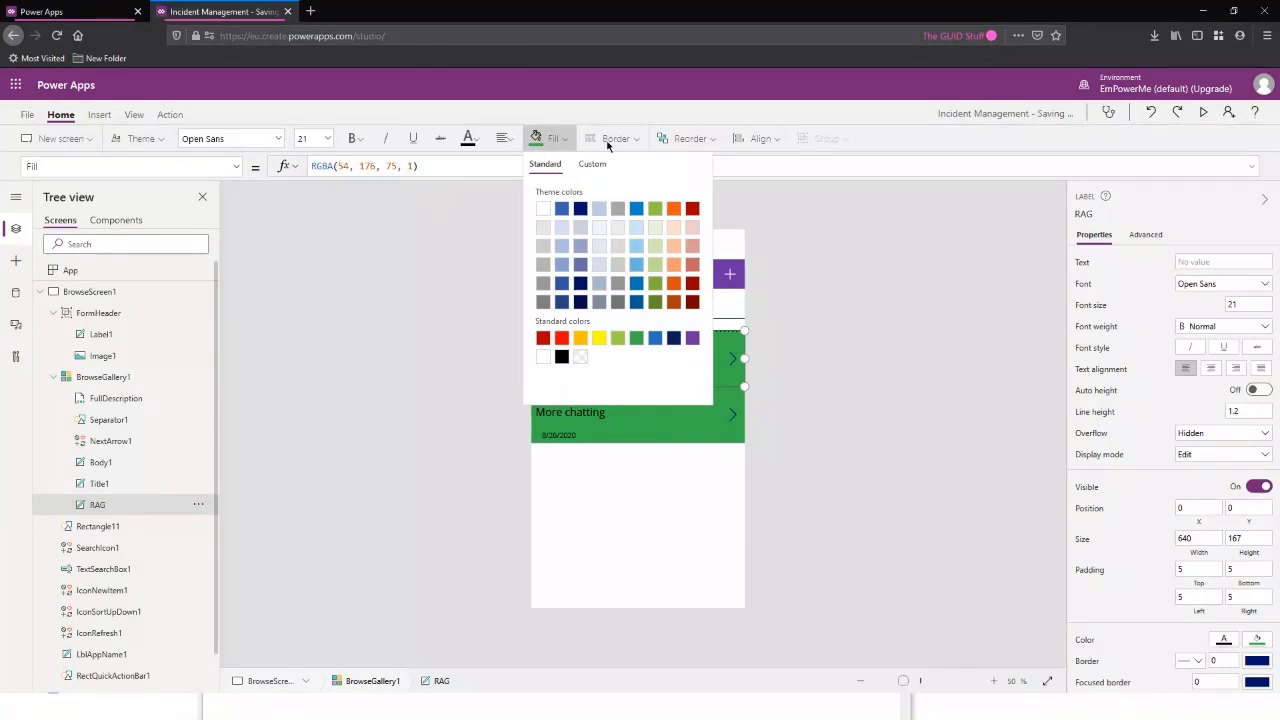
left_click(580, 337)
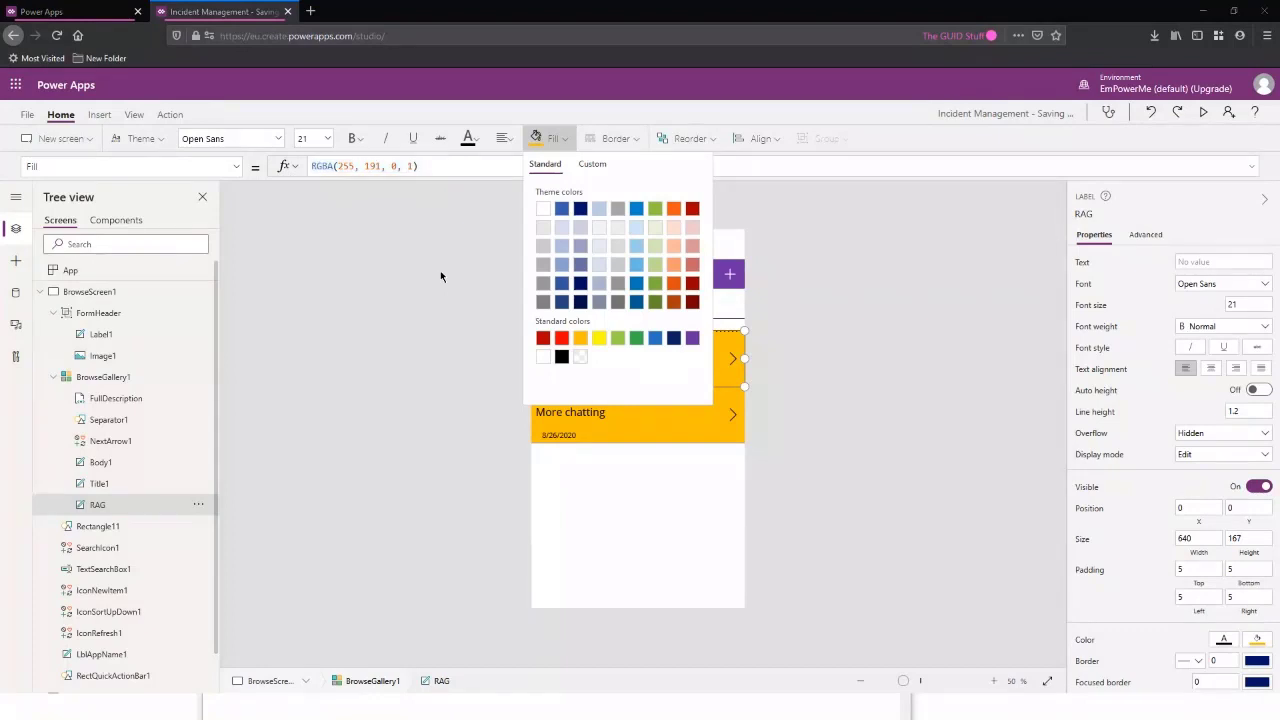
Copy the amber fill formula, RGBA(255, 191, 0, 1), into the Notepad document, then return and select the RAG label's whole Fill formula
key("alt+Tab")
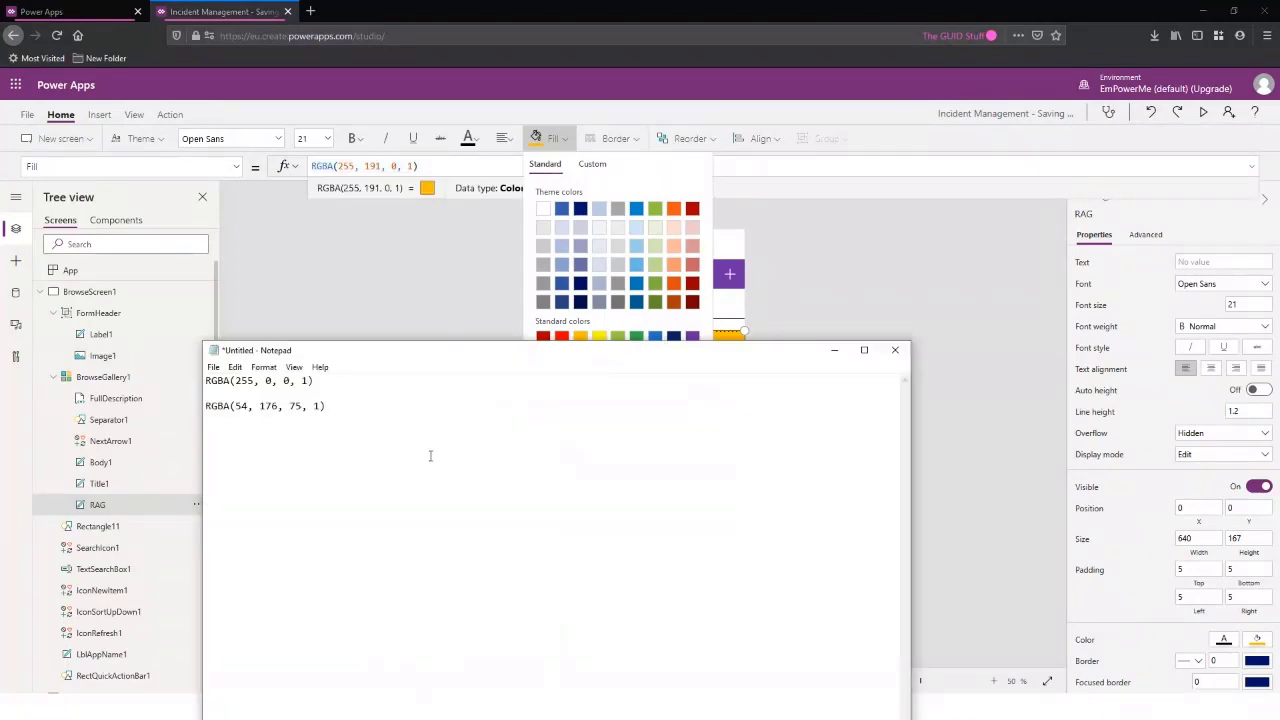
key("ctrl+v")
key("alt+Tab")
triple_click(443, 169)
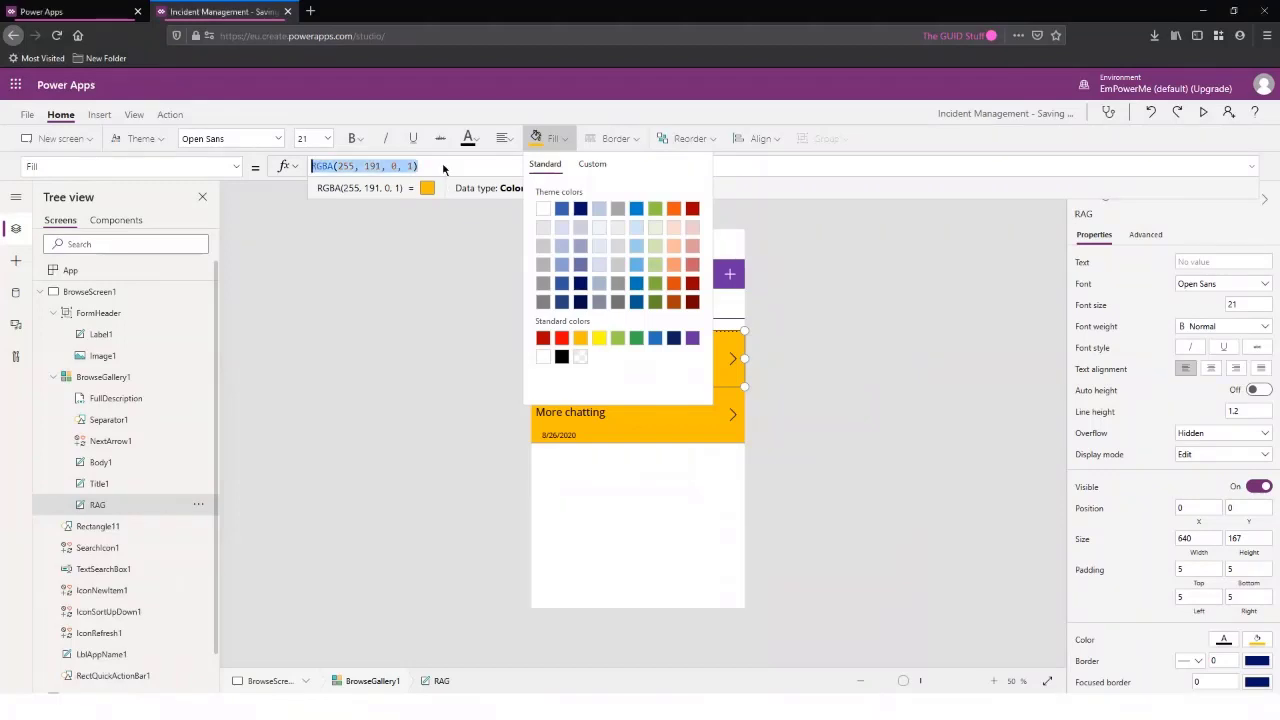
Clear the RAG label's entire Fill formula, including the pasted duplicates of the amber value
key("ctrl+v")
key("ctrl+v")
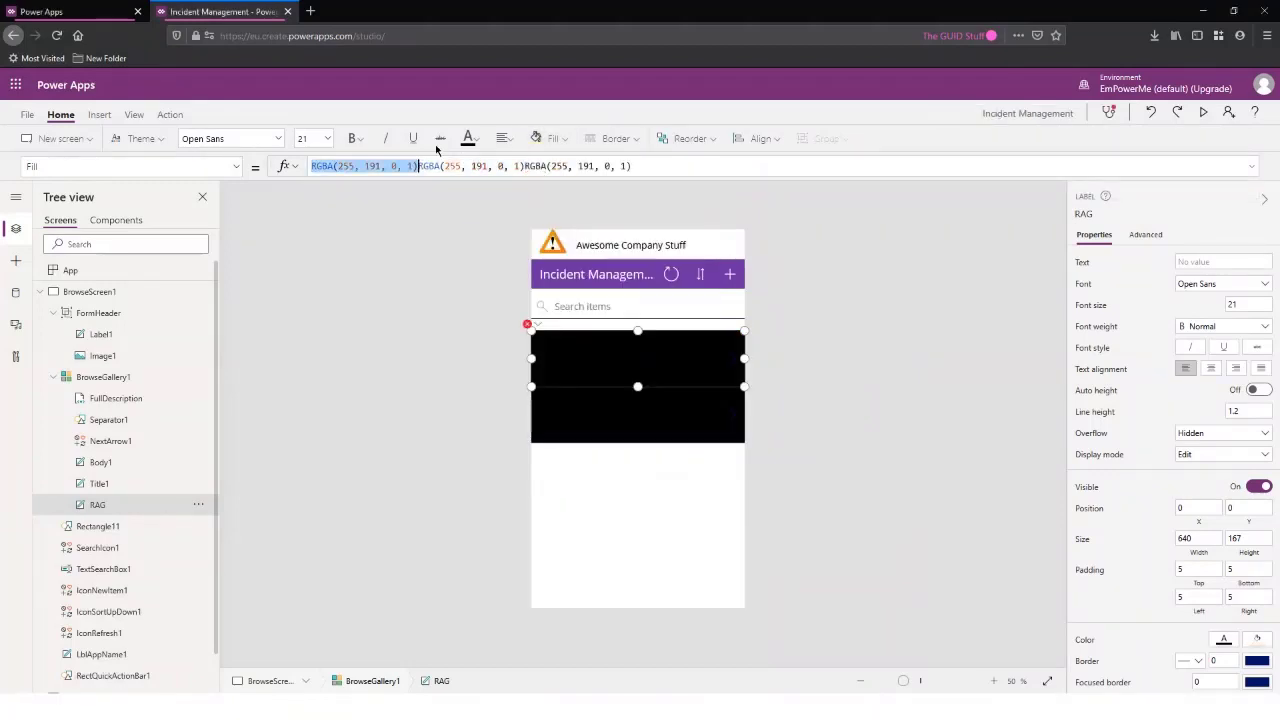
left_click(543, 166)
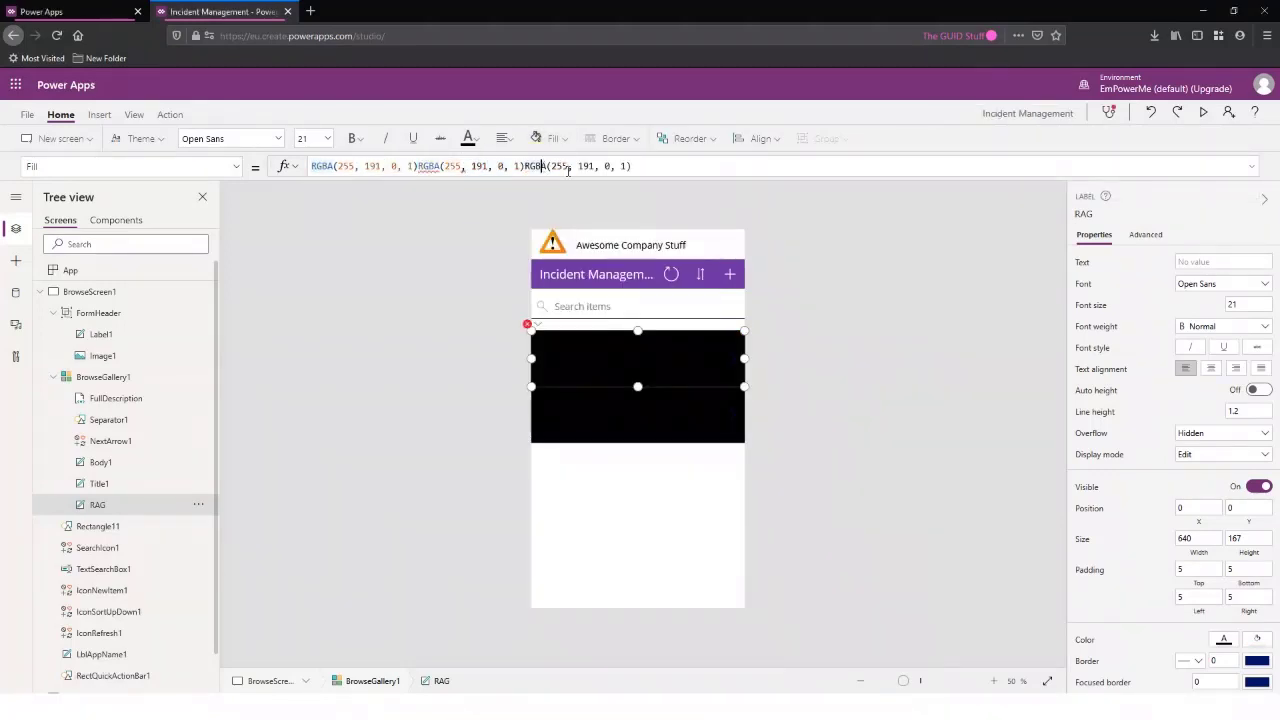
key("ctrl+a")
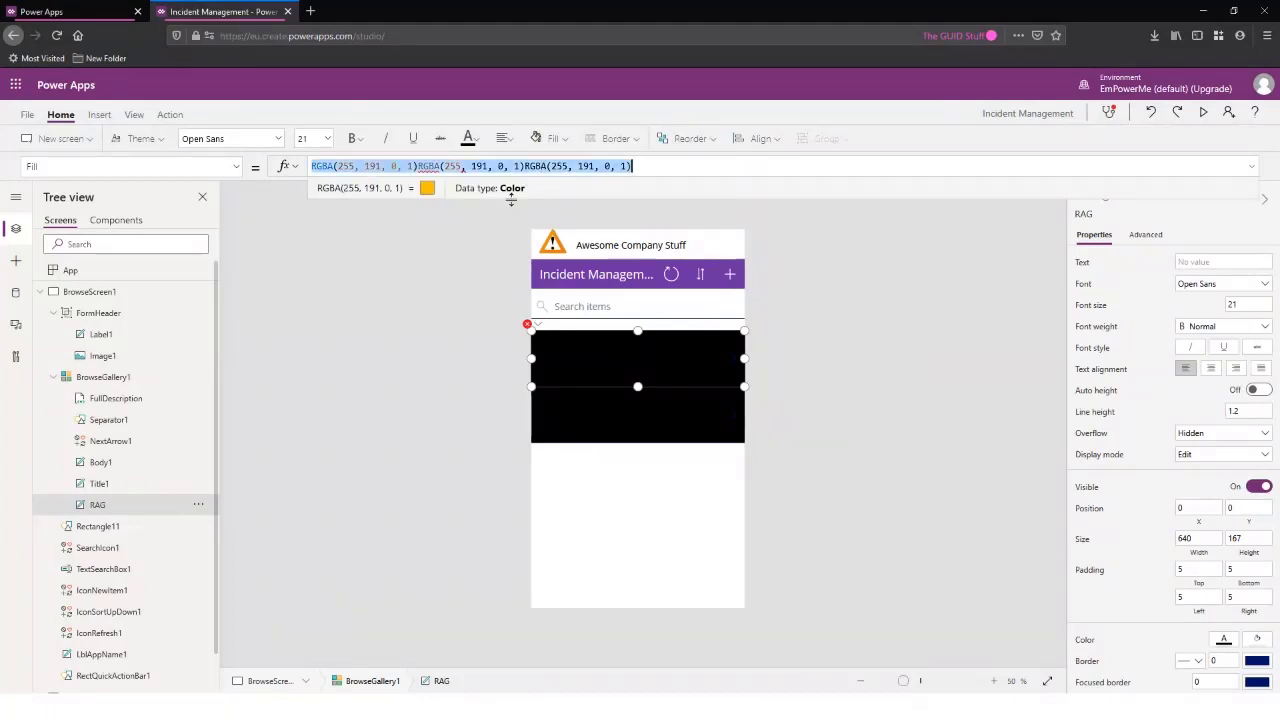
key("BackSpace")
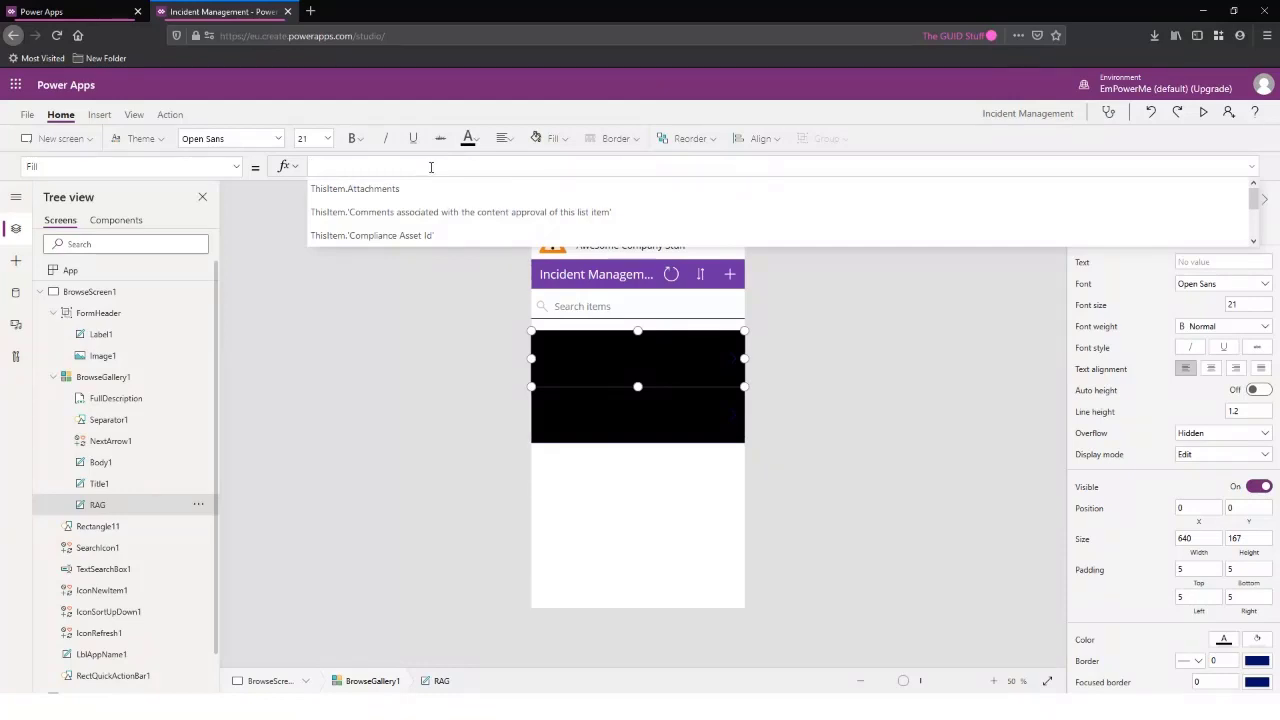
Begin the RAG label's Fill formula with an If condition testing ThisItem.Severity.Value = "High"
type("If(")
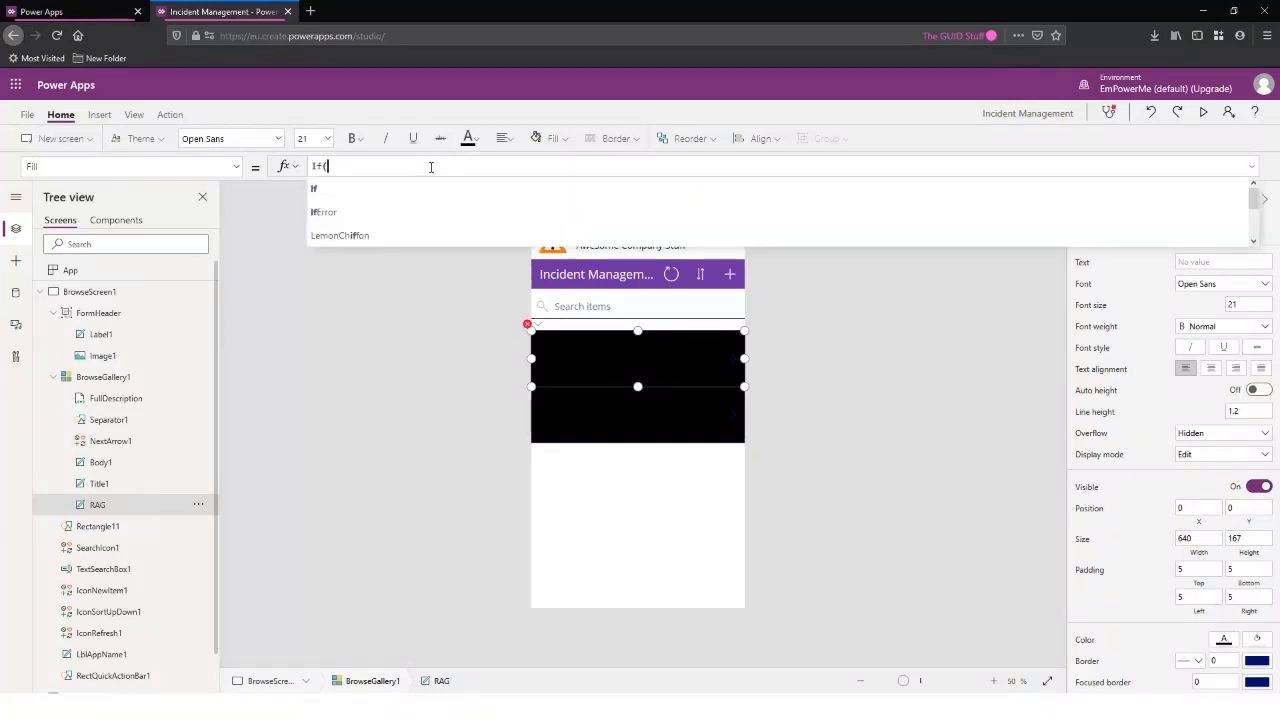
type("This")
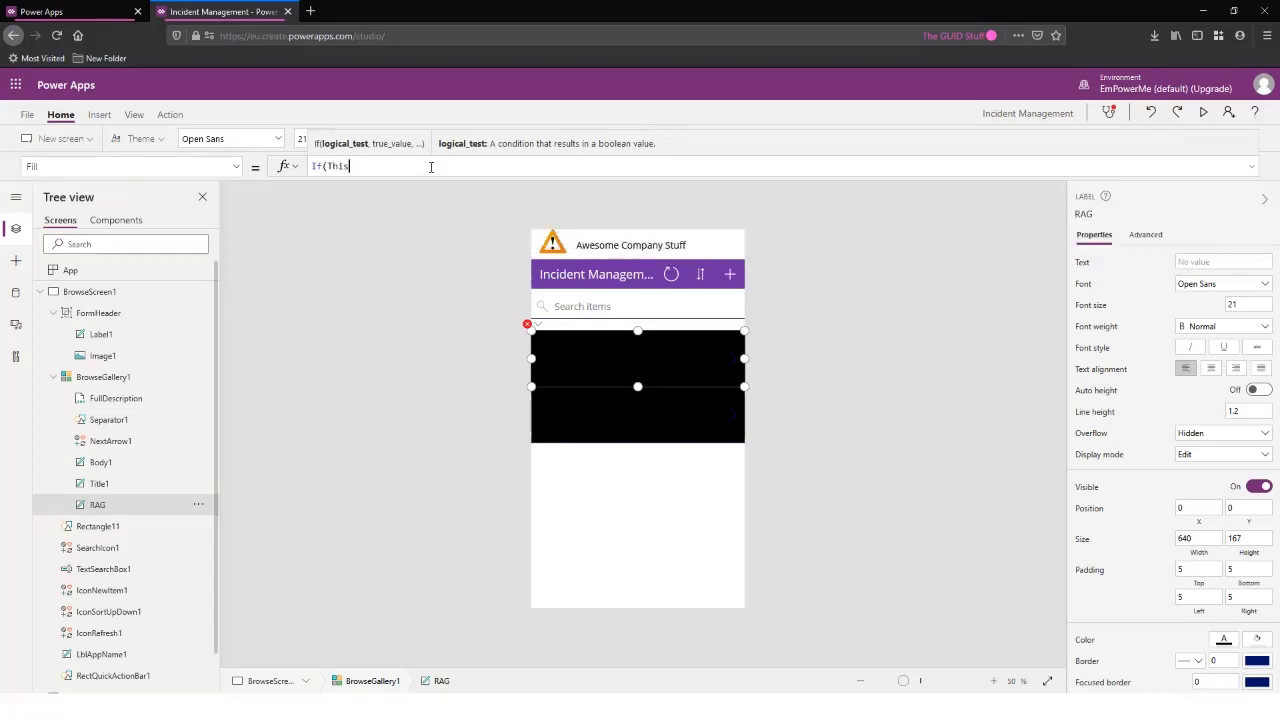
type("Item.")
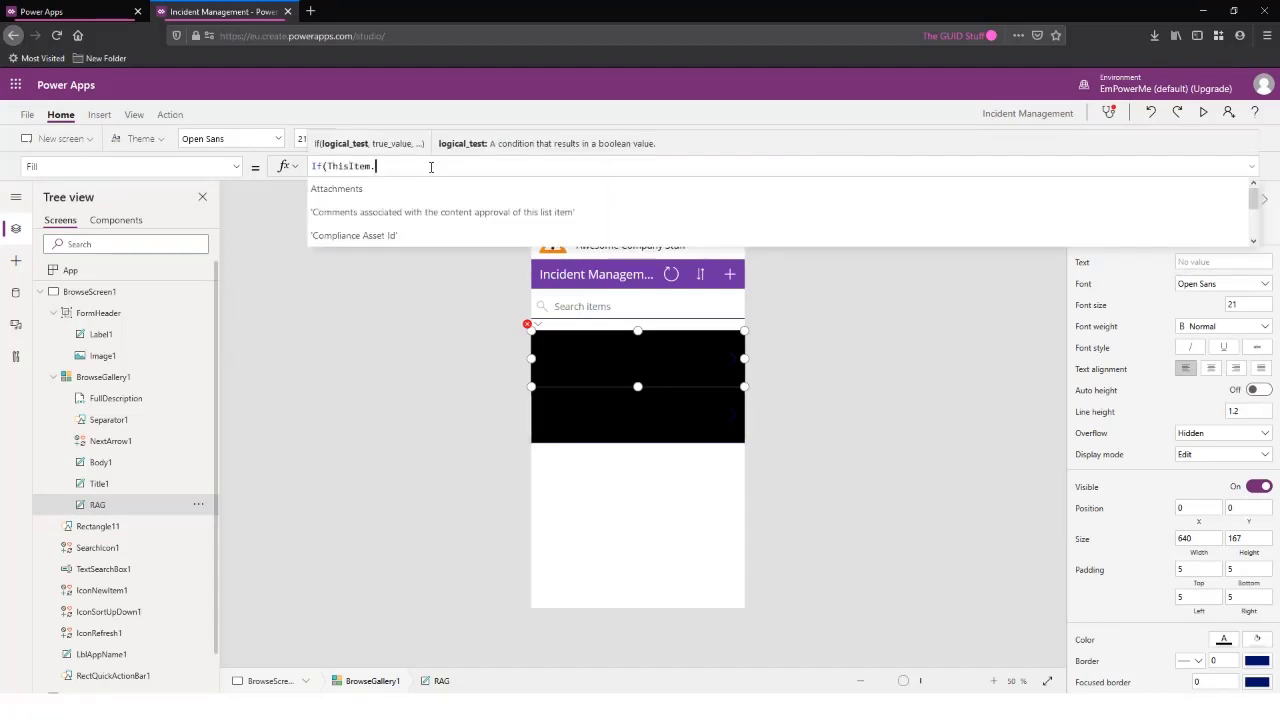
type("Severity")
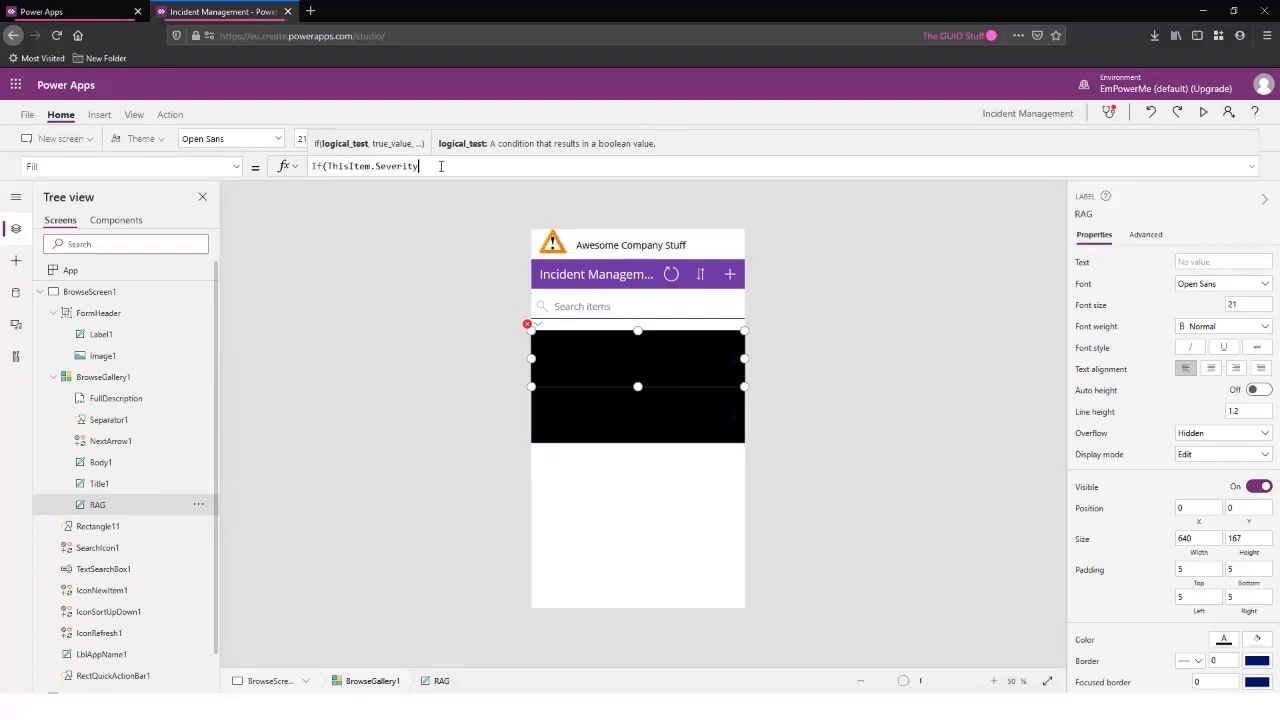
type(".")
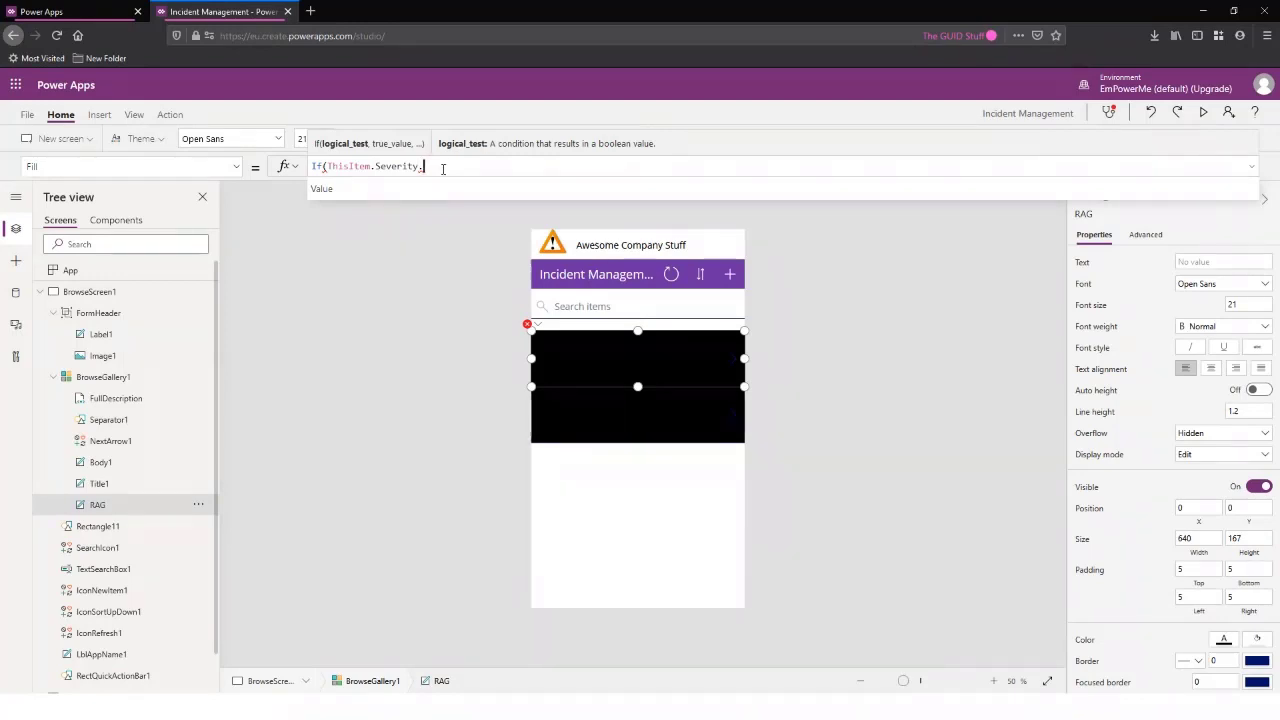
type("Va")
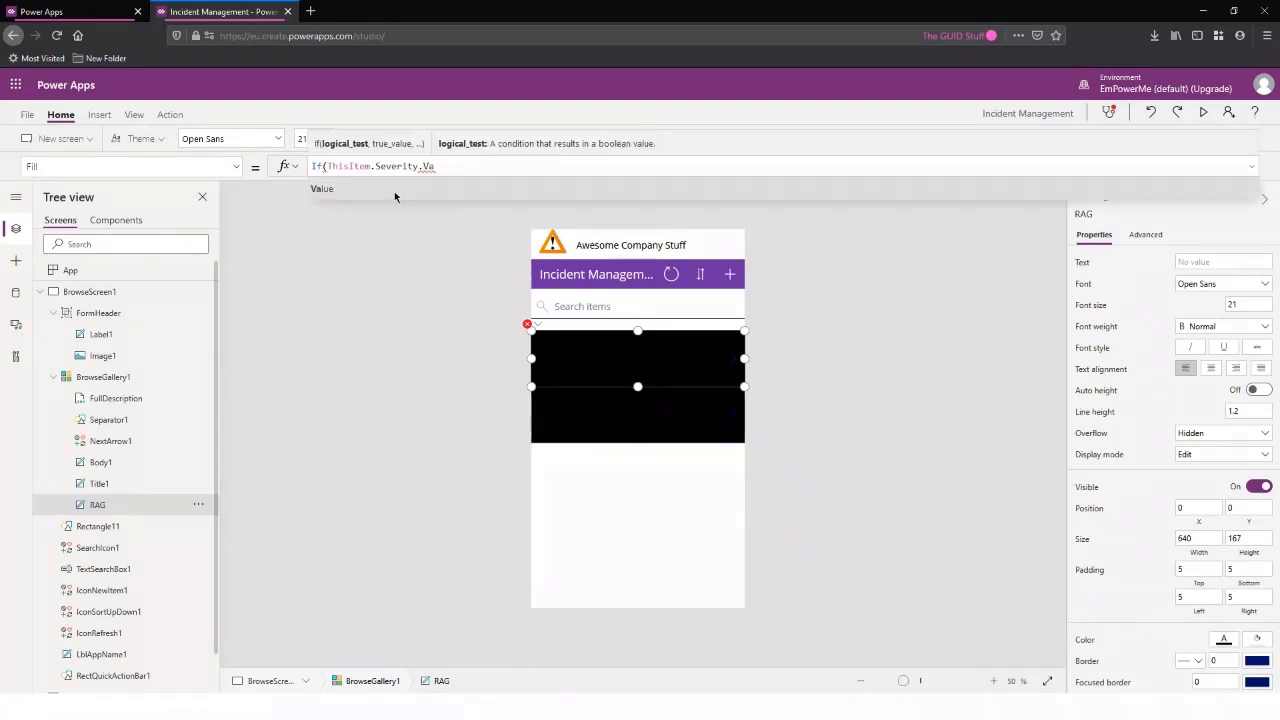
type("lue")
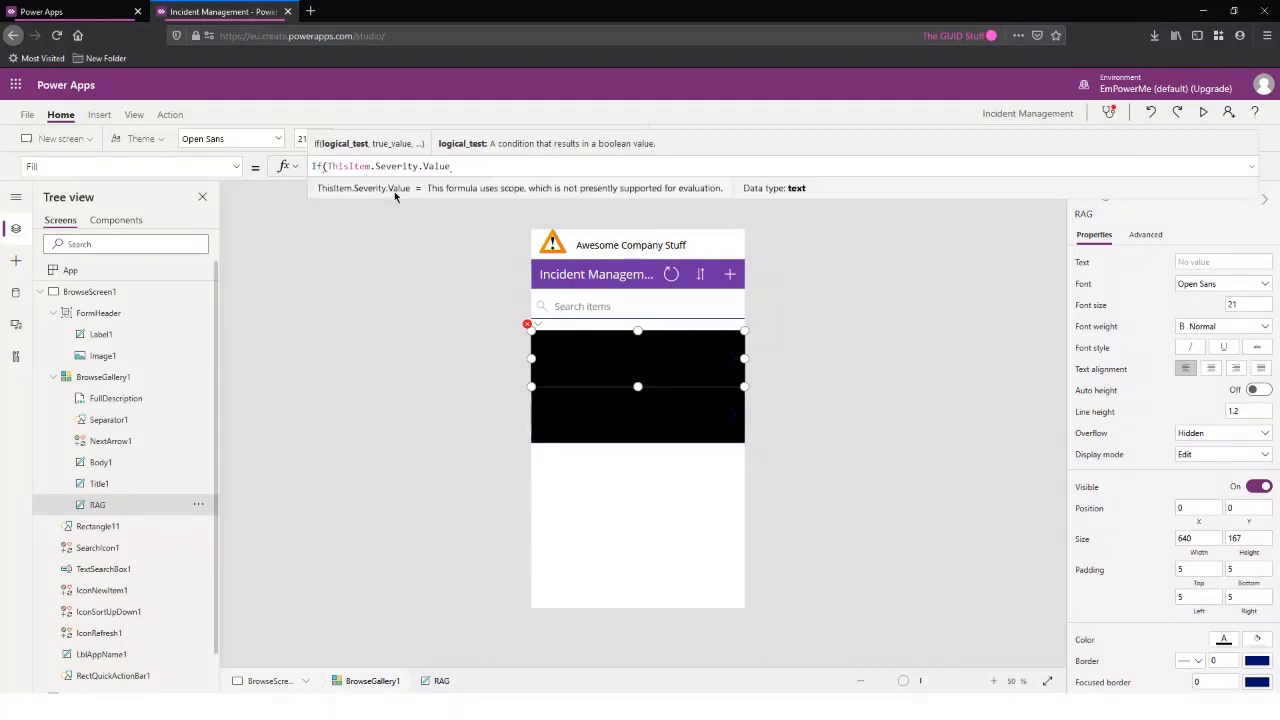
type(",")
type(" = \"")
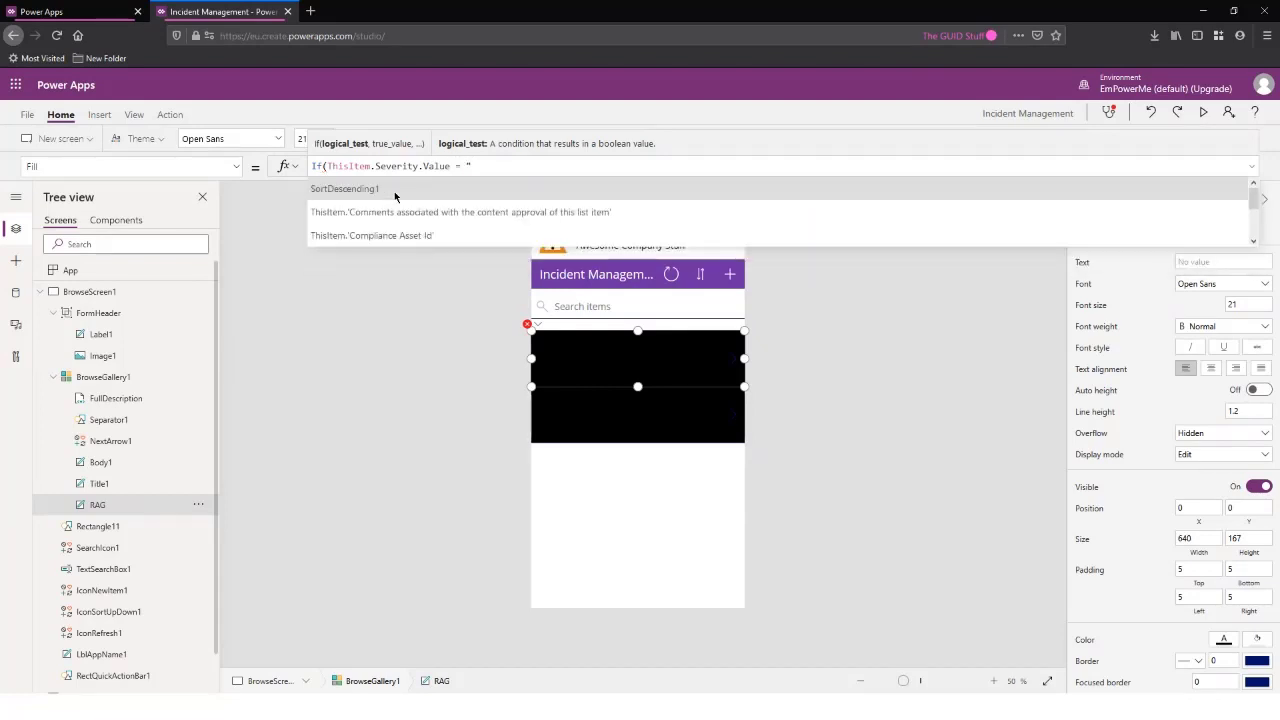
type("High\"")
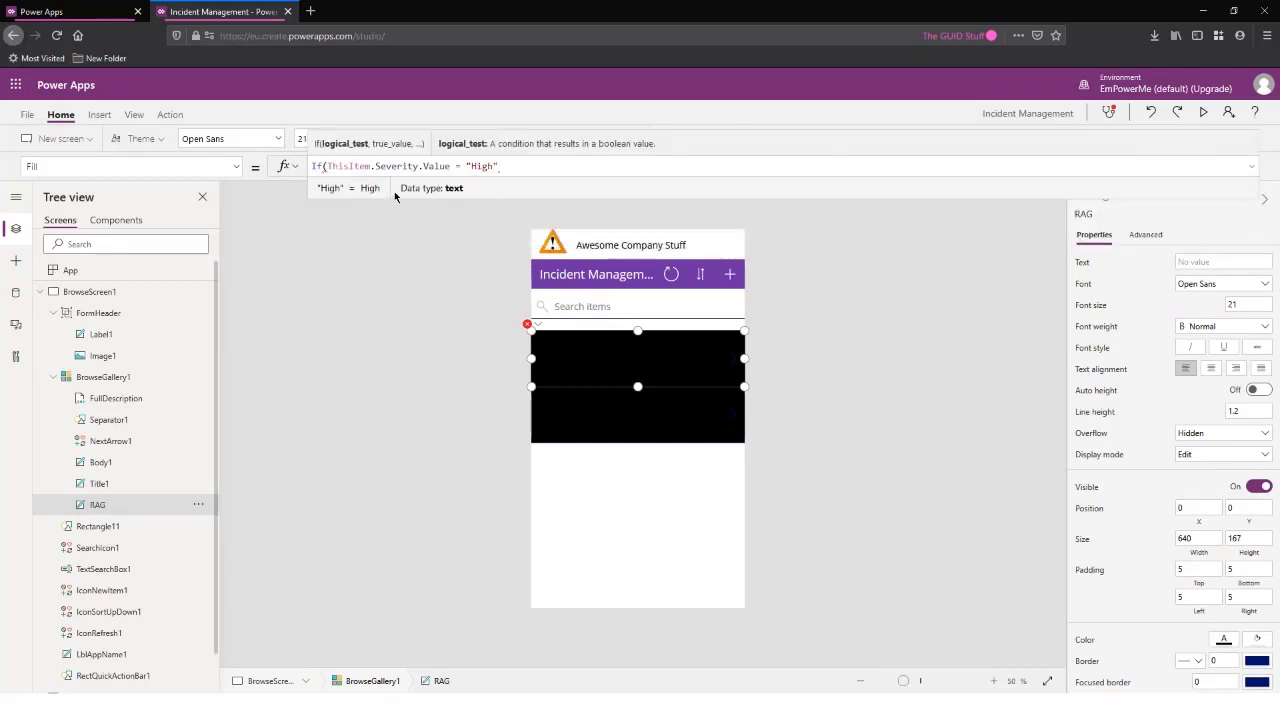
Complete the If formula with red, RGBA(255, 0, 0, 1), as its true value, and keep the RAG label selected
type(",")
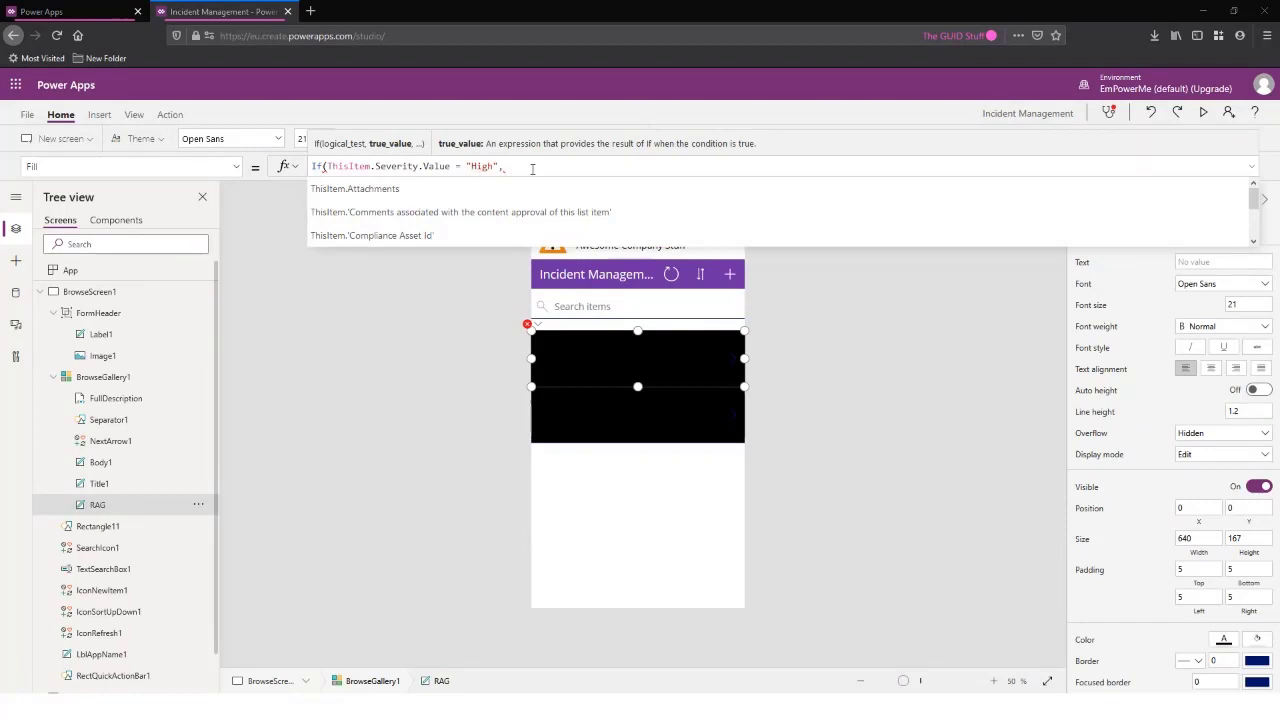
key("ctrl+v")
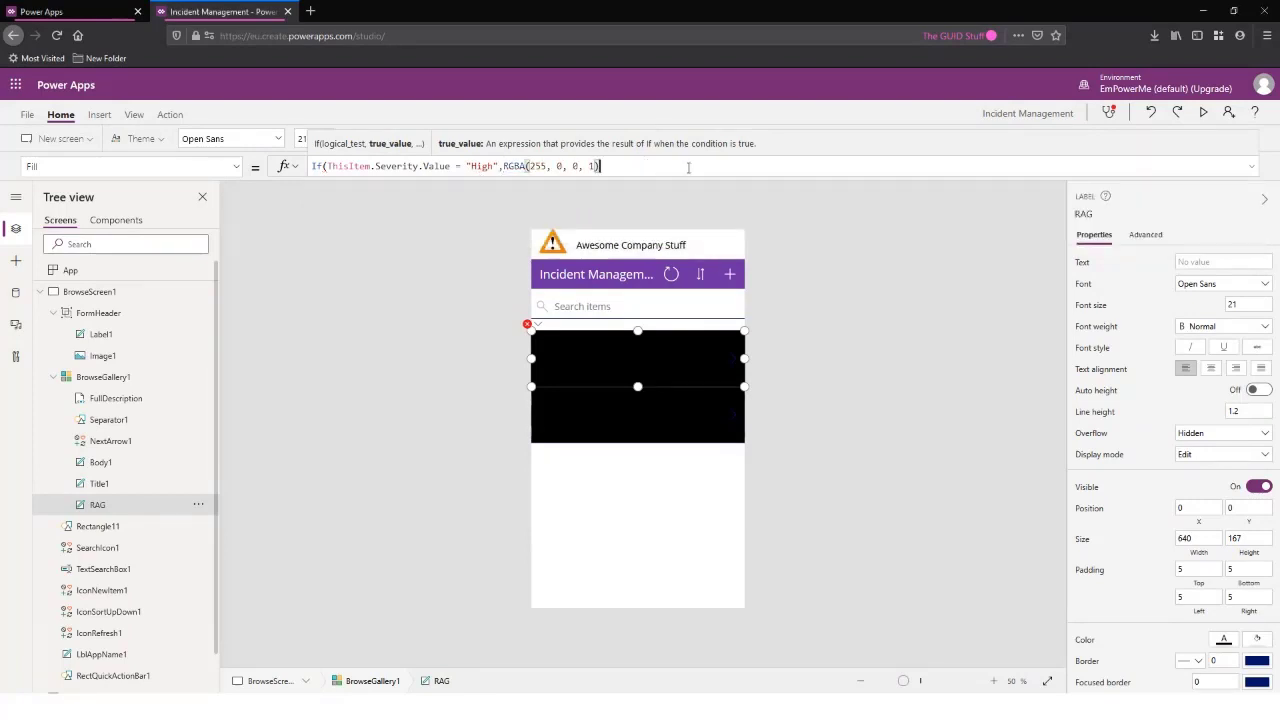
type(")")
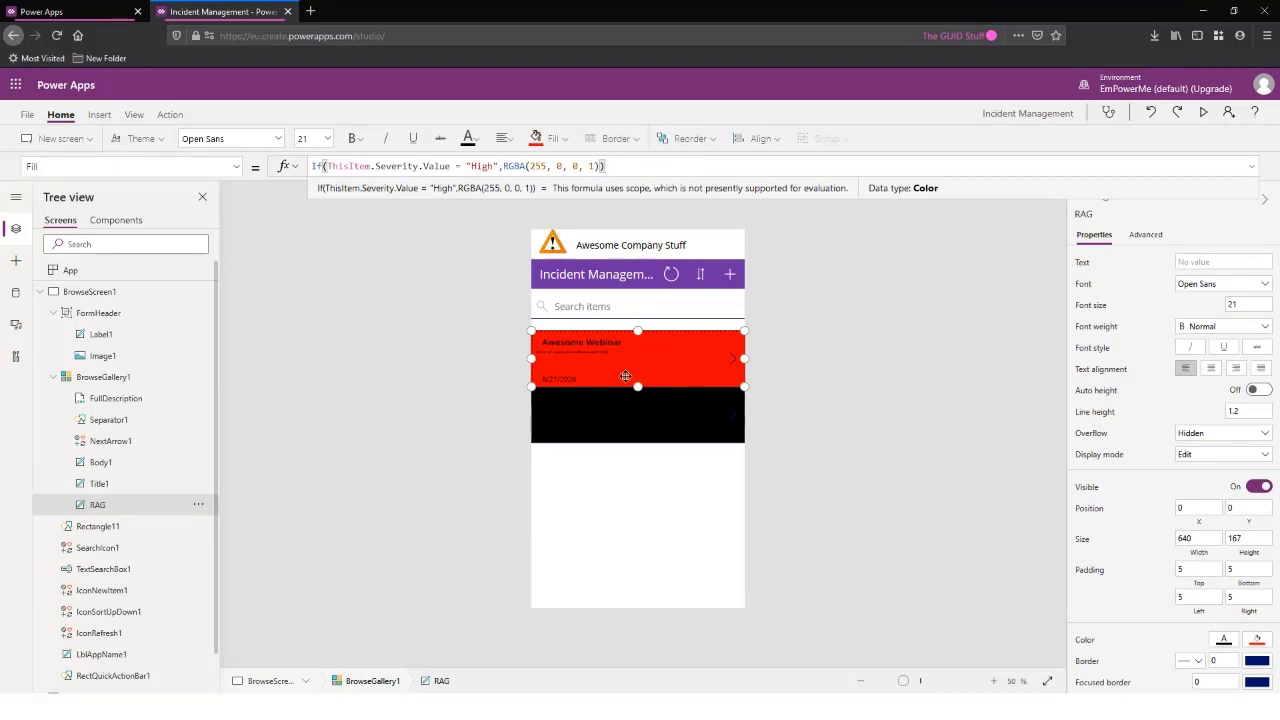
left_click(600, 166)
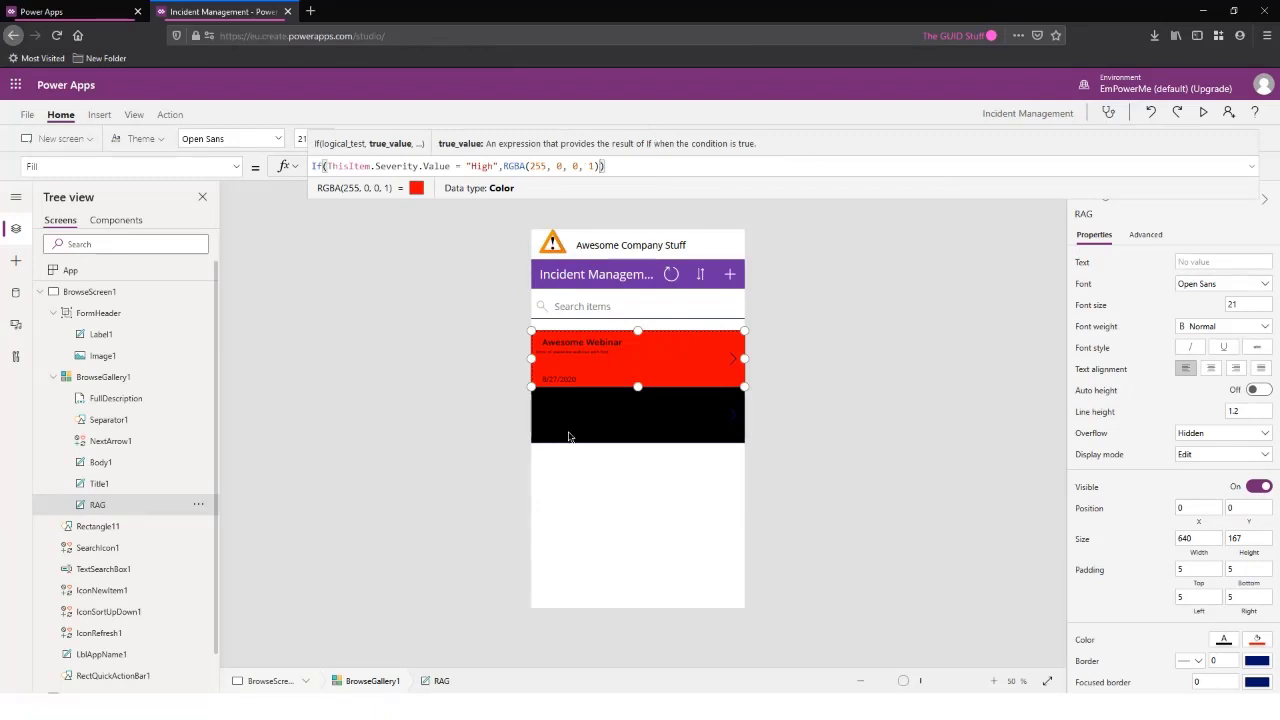
left_click(600, 428)
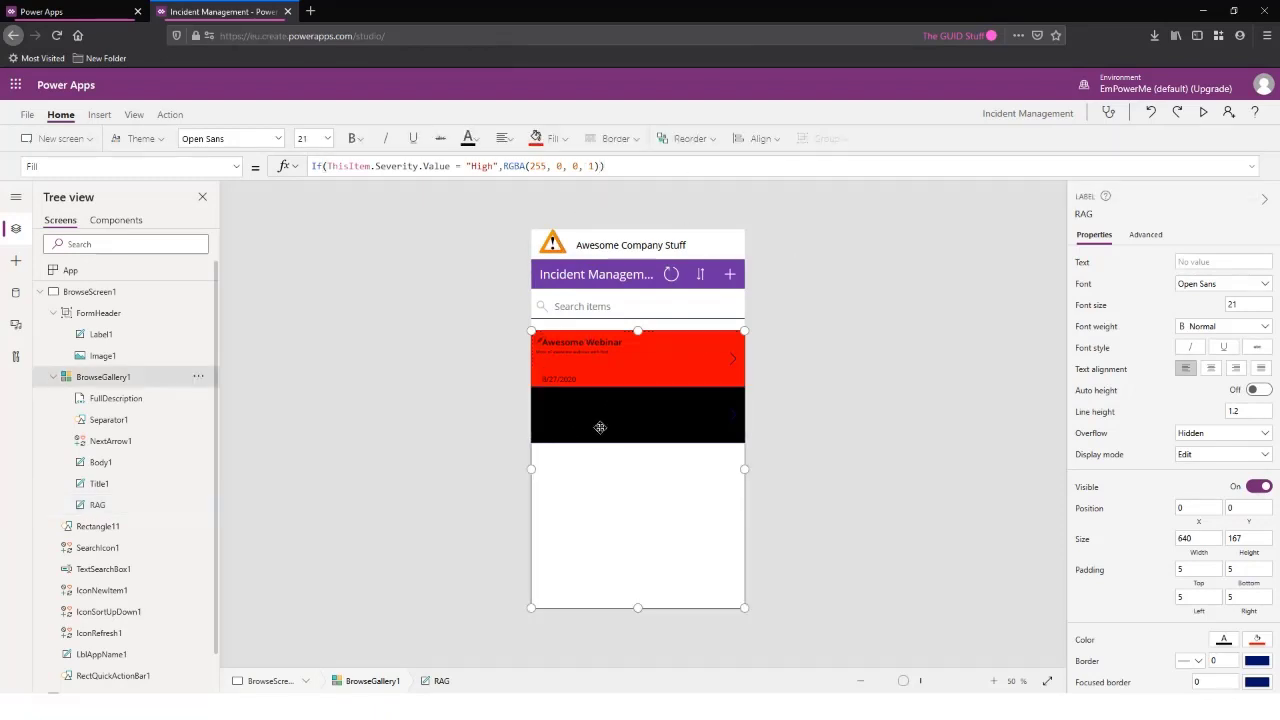
left_click(100, 505)
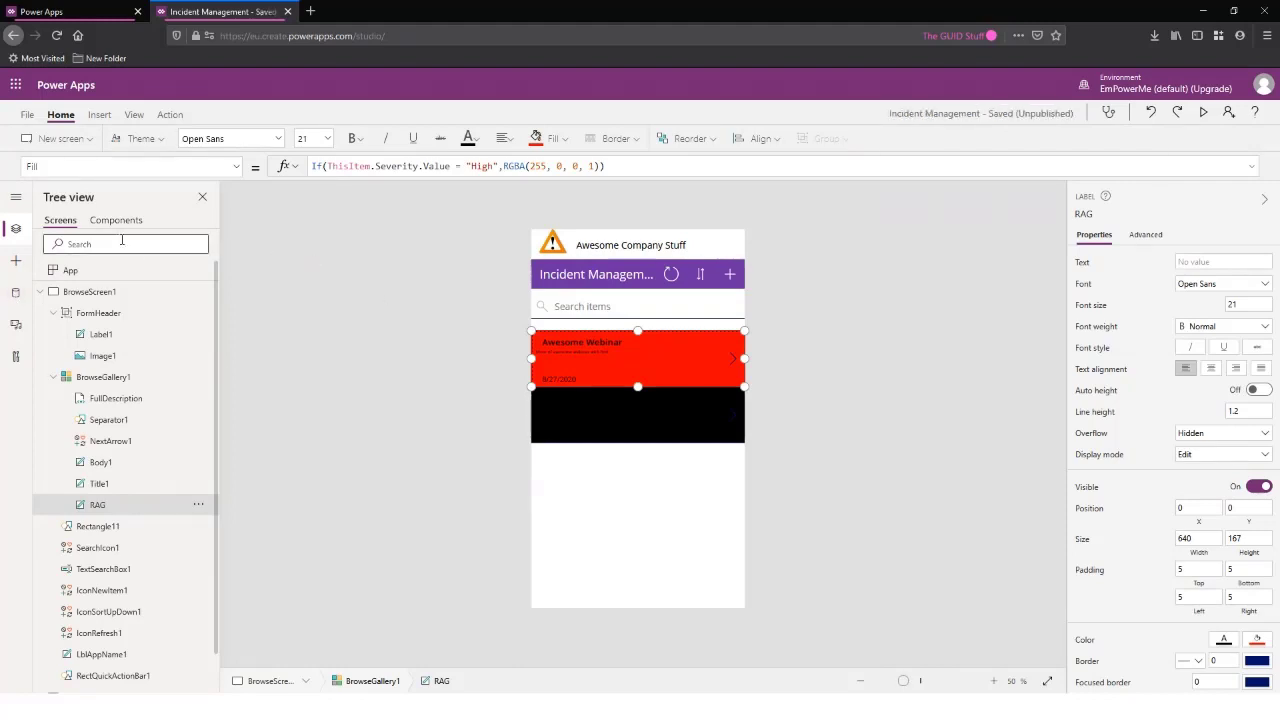
Open the Incident Management SharePoint list from the app's data sources
left_click(15, 295)
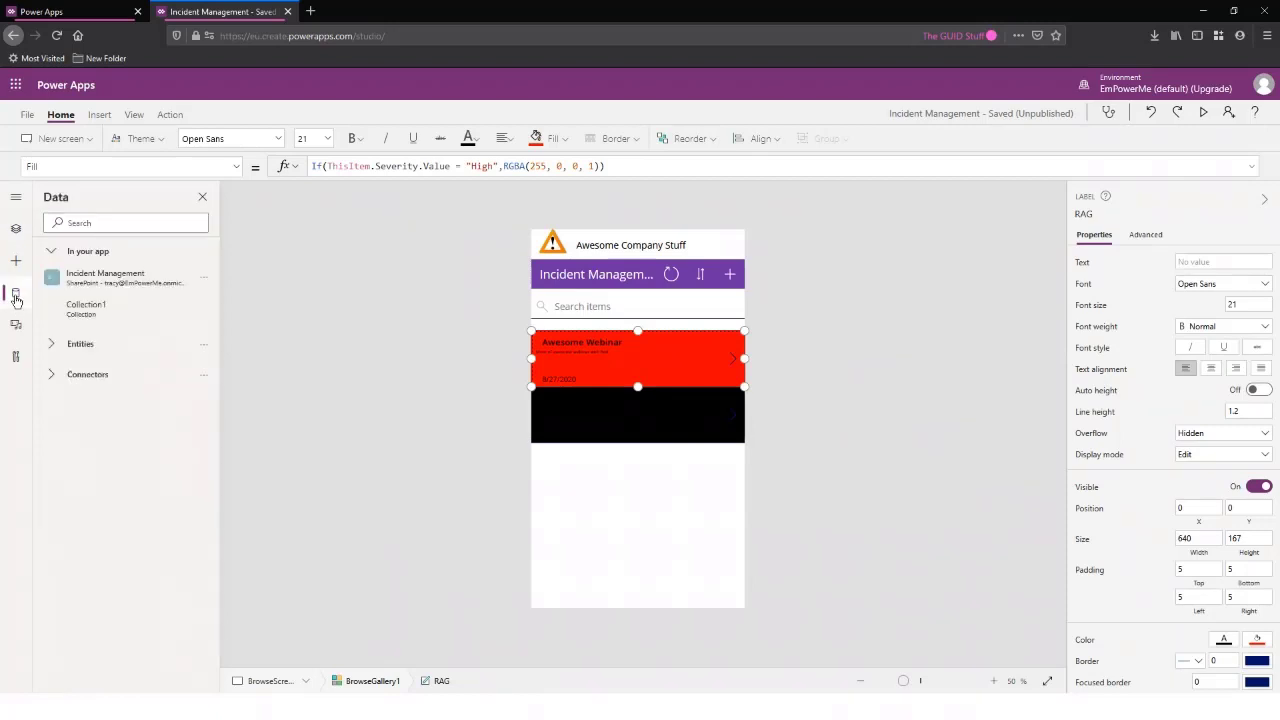
mouse_move(200, 280)
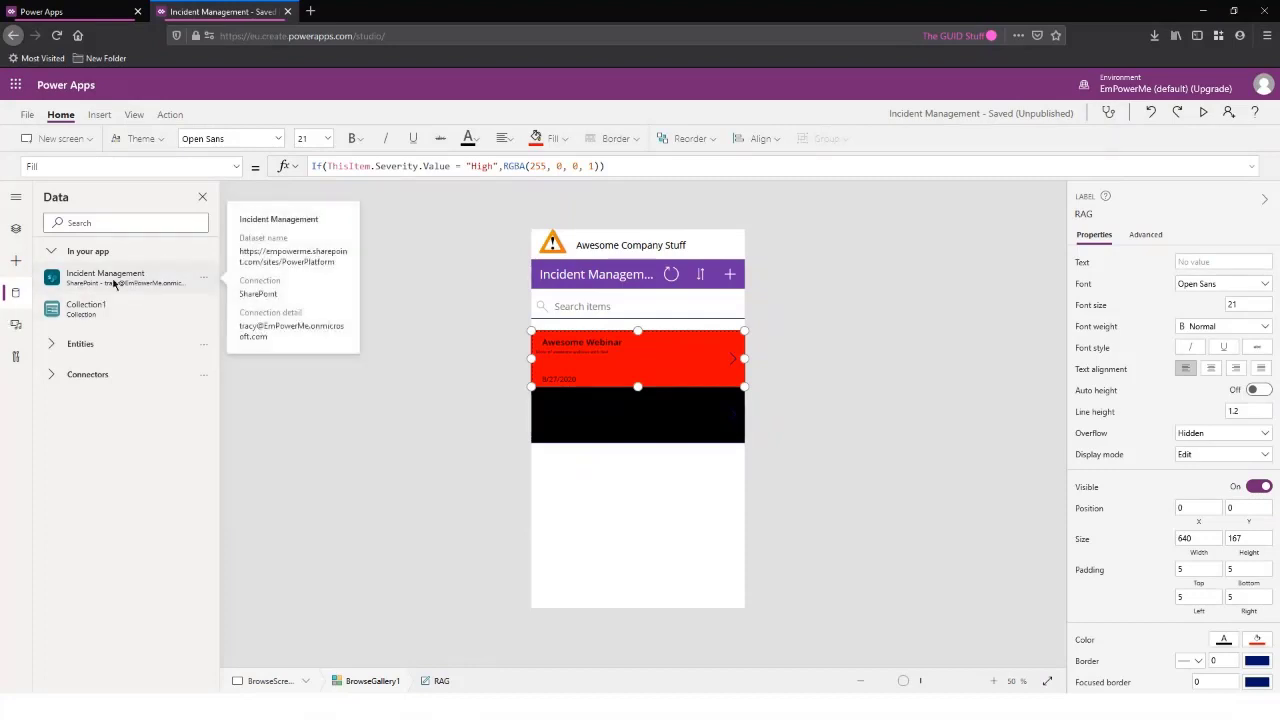
left_click(203, 281)
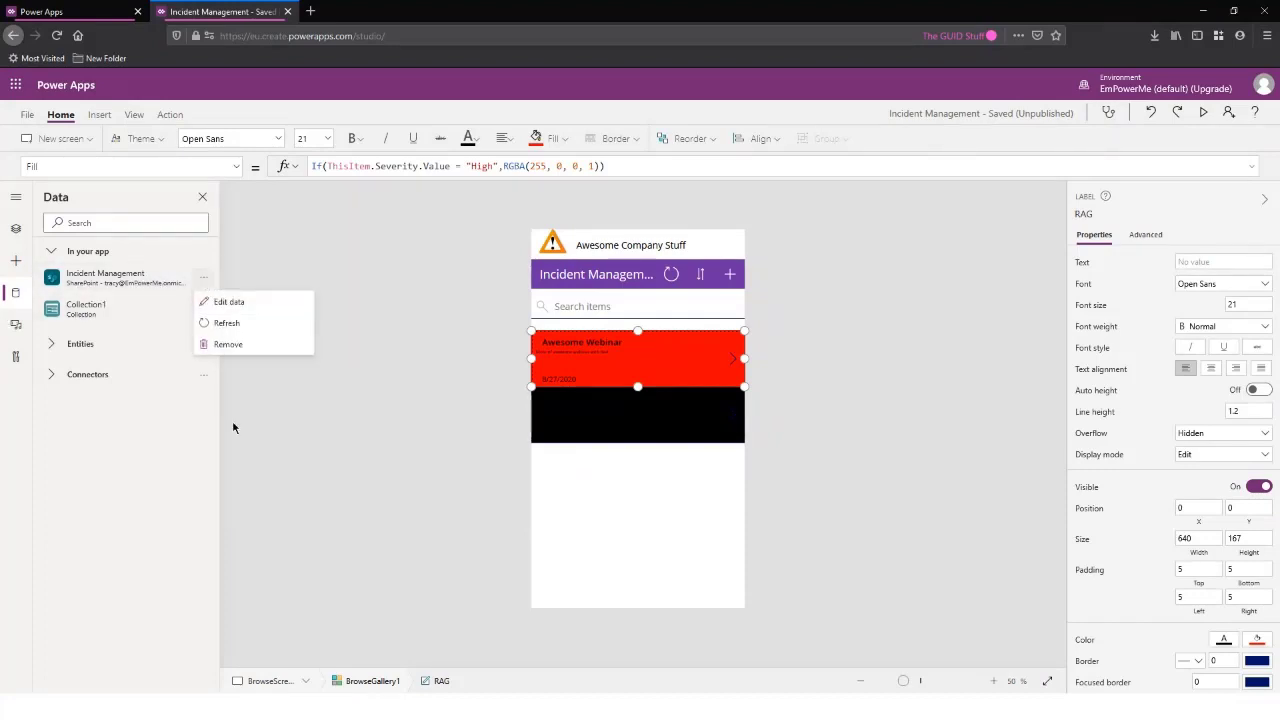
left_click(228, 305)
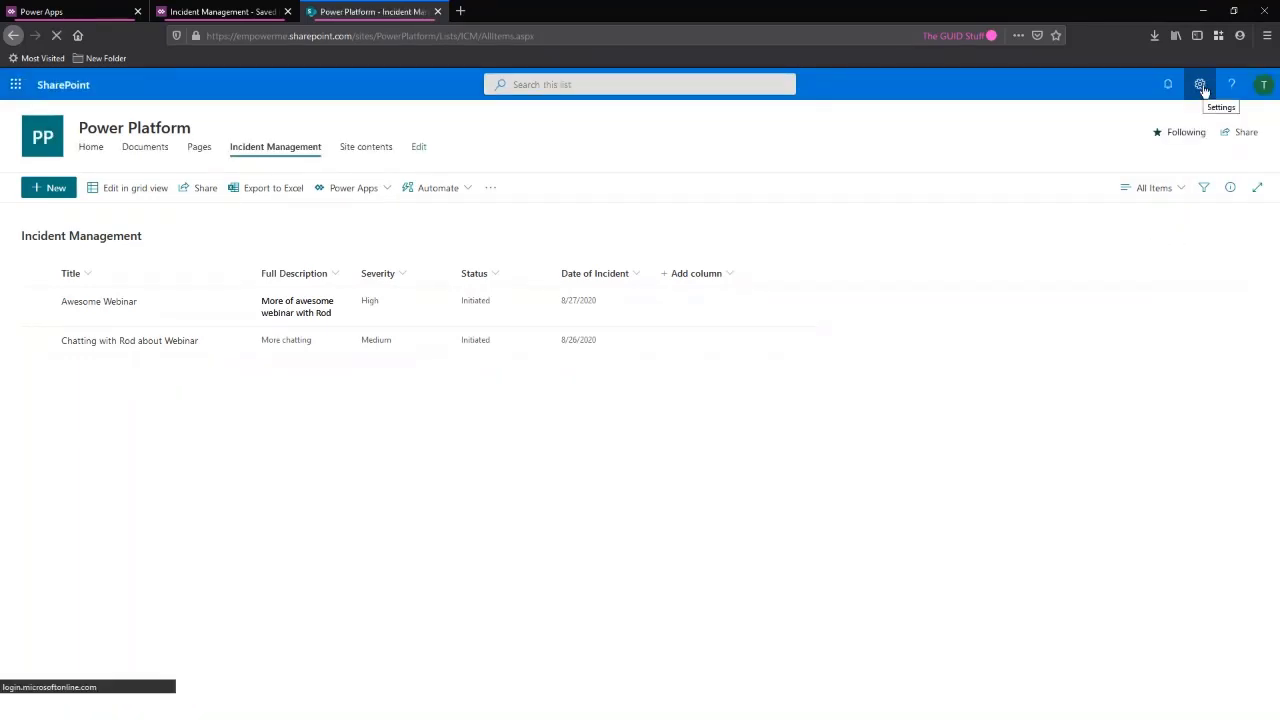
left_click(489, 190)
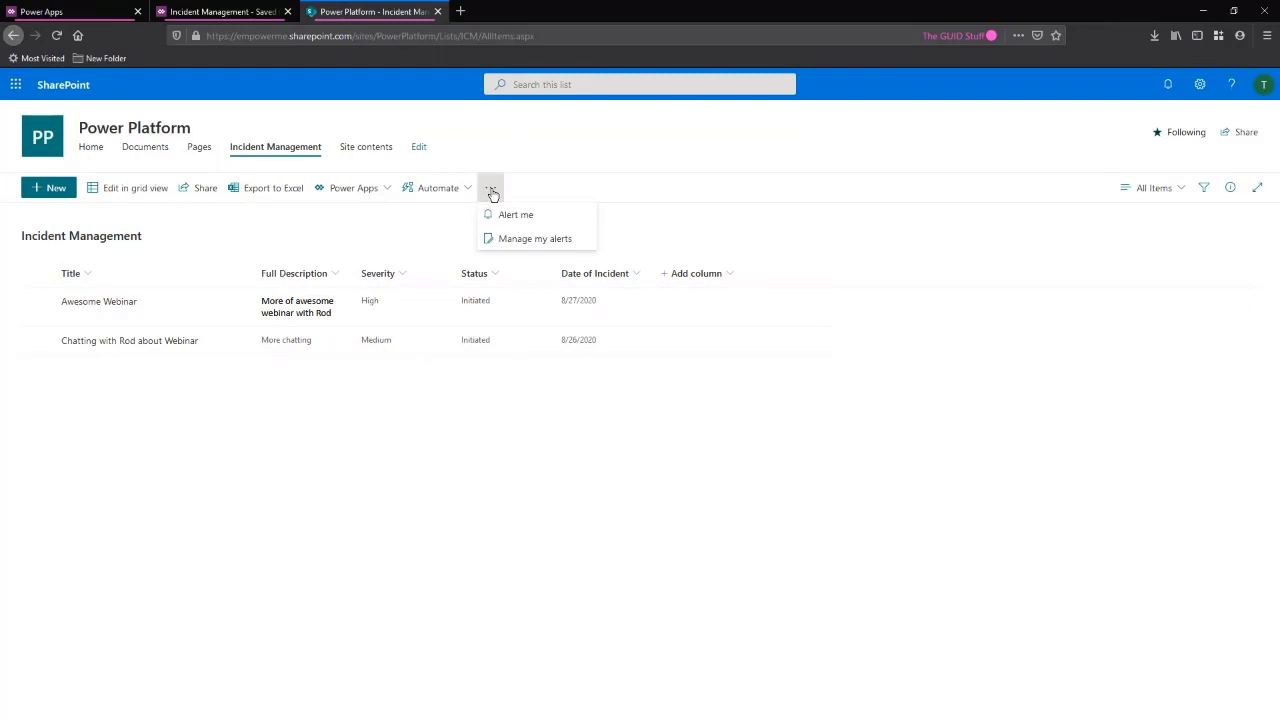
left_click(774, 234)
Open the Severity column in the Incident Management list settings and check the spelling of its choices
left_click(1200, 85)
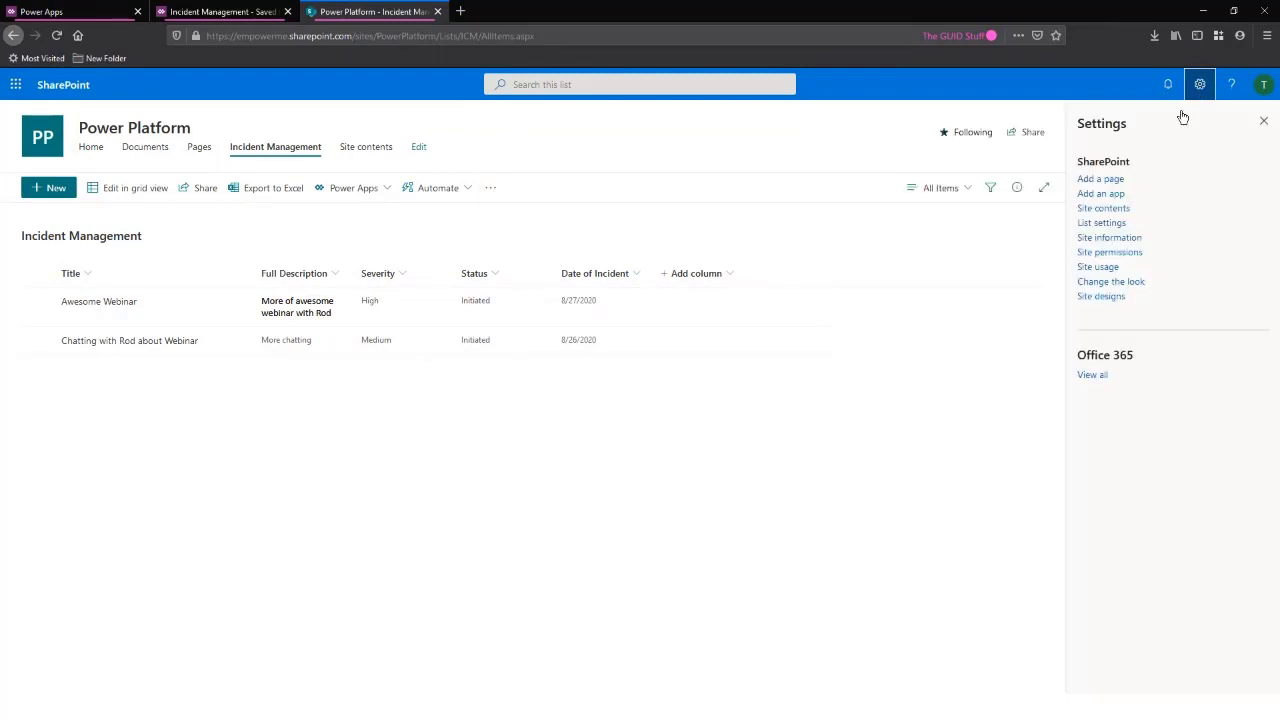
left_click(1108, 228)
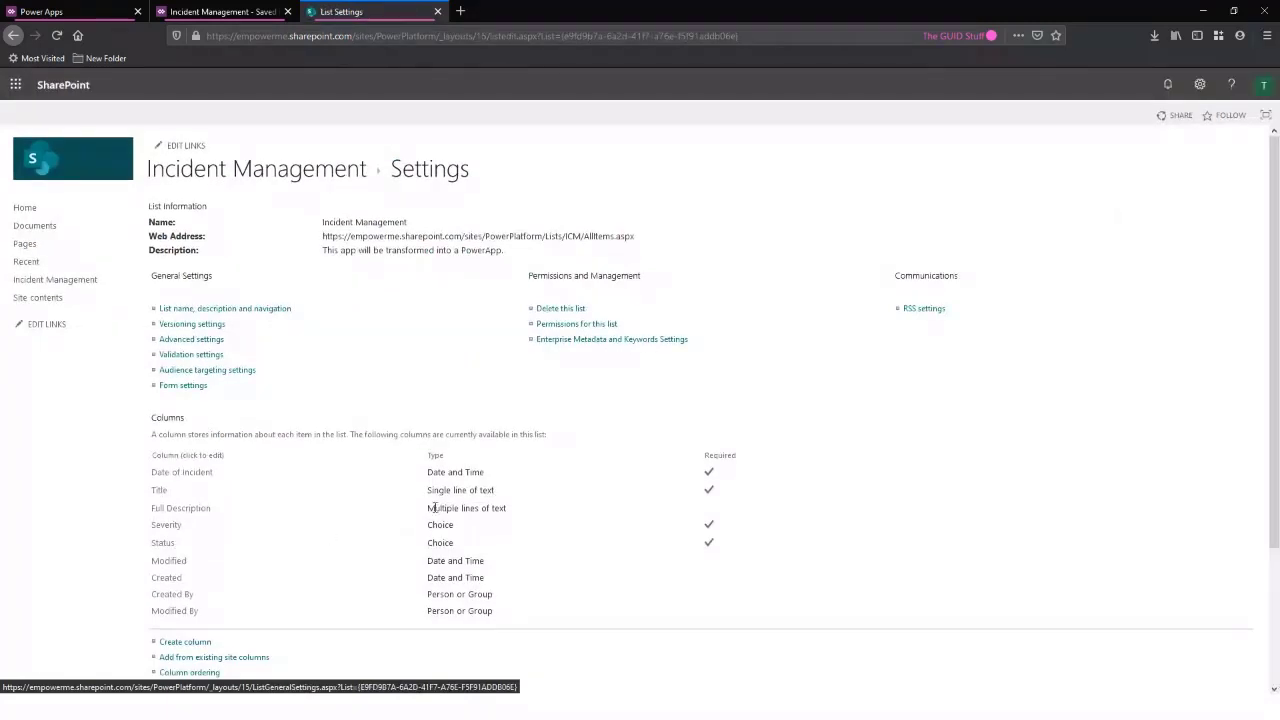
left_click(166, 525)
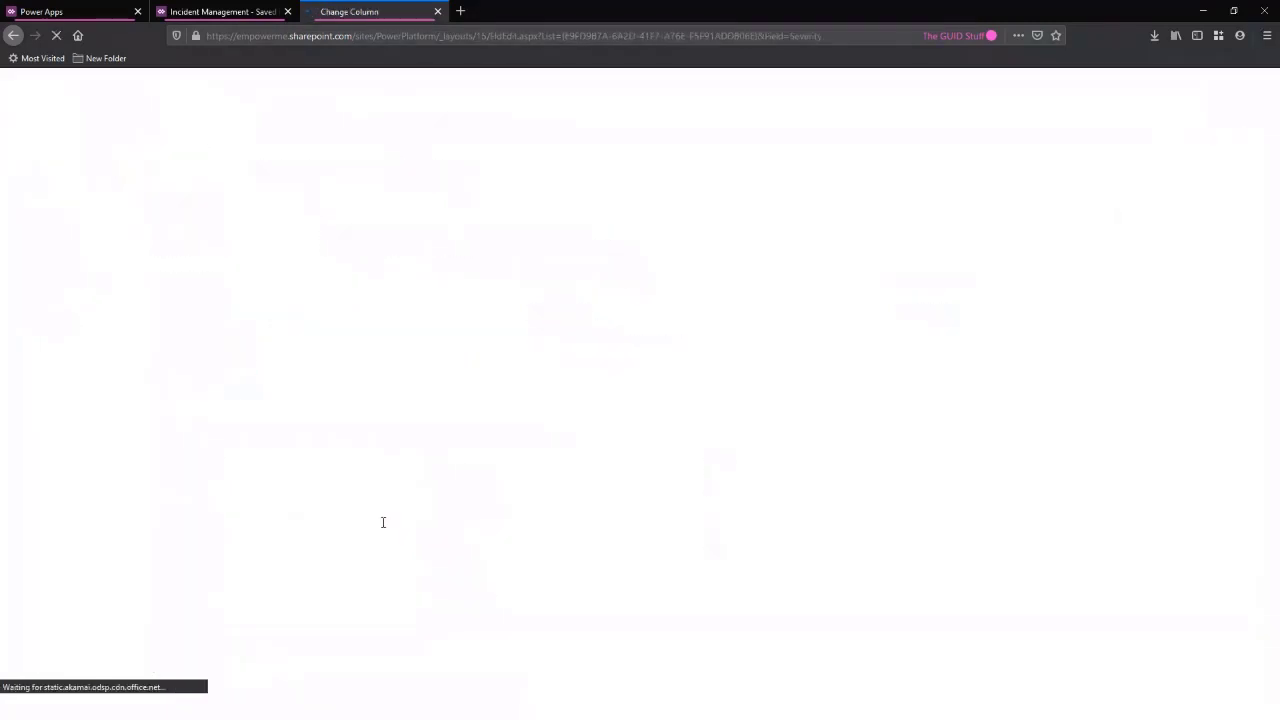
left_click(331, 520)
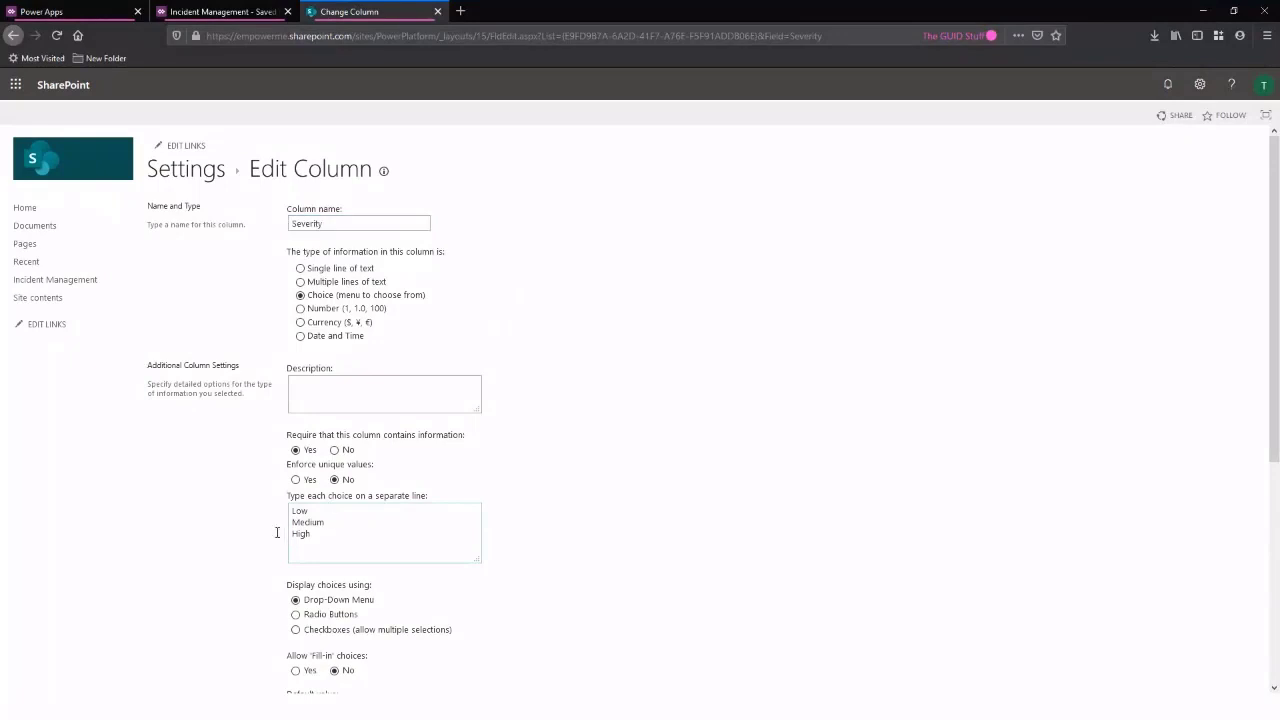
double_click(296, 522)
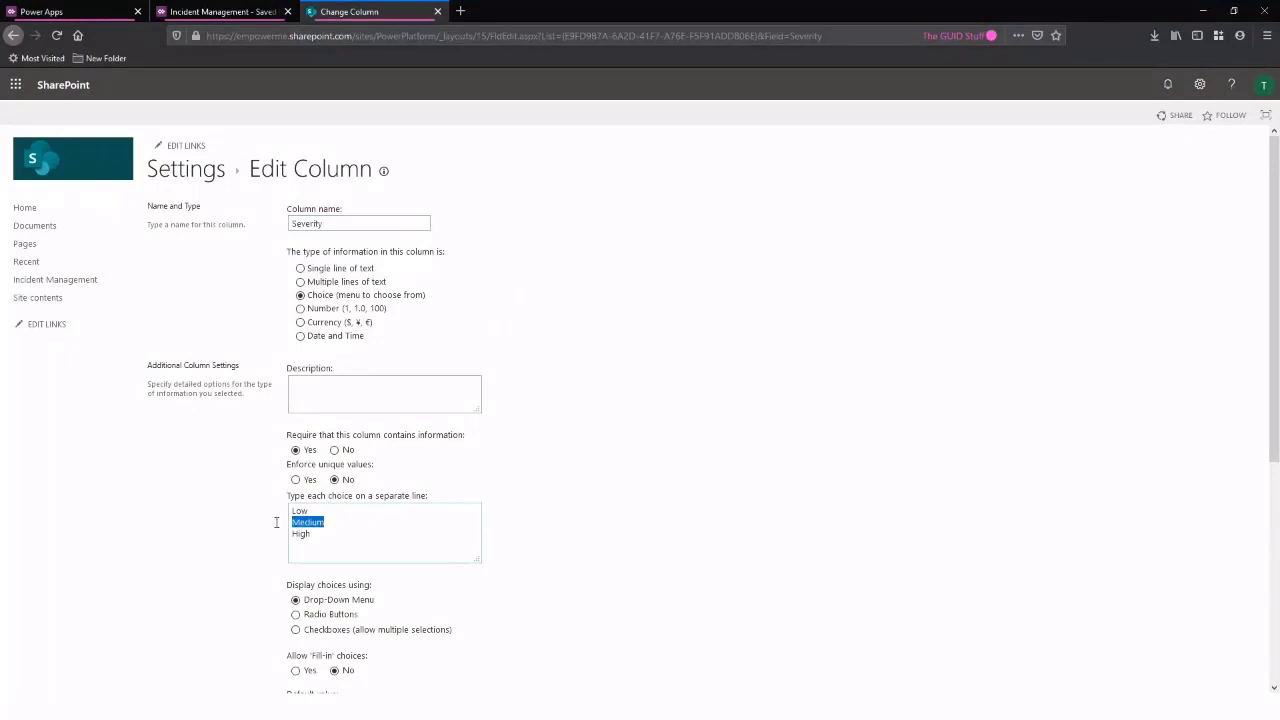
Switch back to the Power Apps studio and add a nested If testing ThisItem.Severity.Value = "Medium" as the else value of the RAG label's Fill formula
left_click(229, 12)
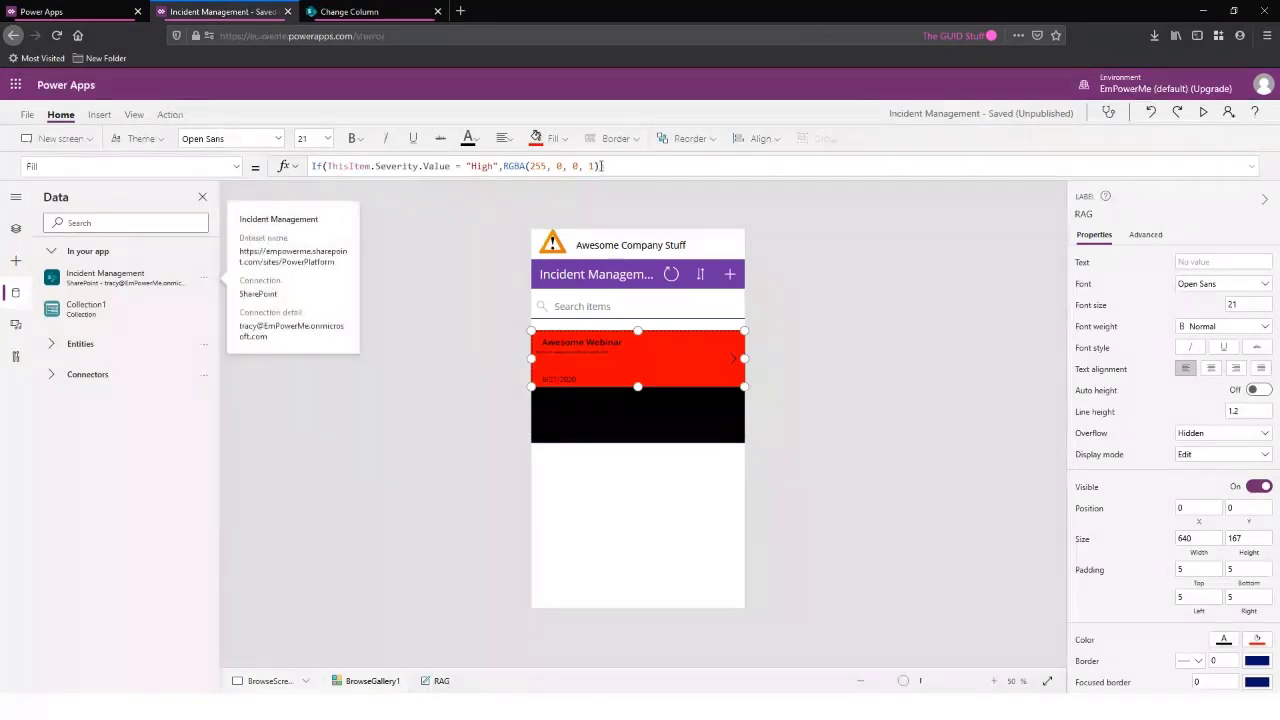
left_click(600, 166)
type(",")
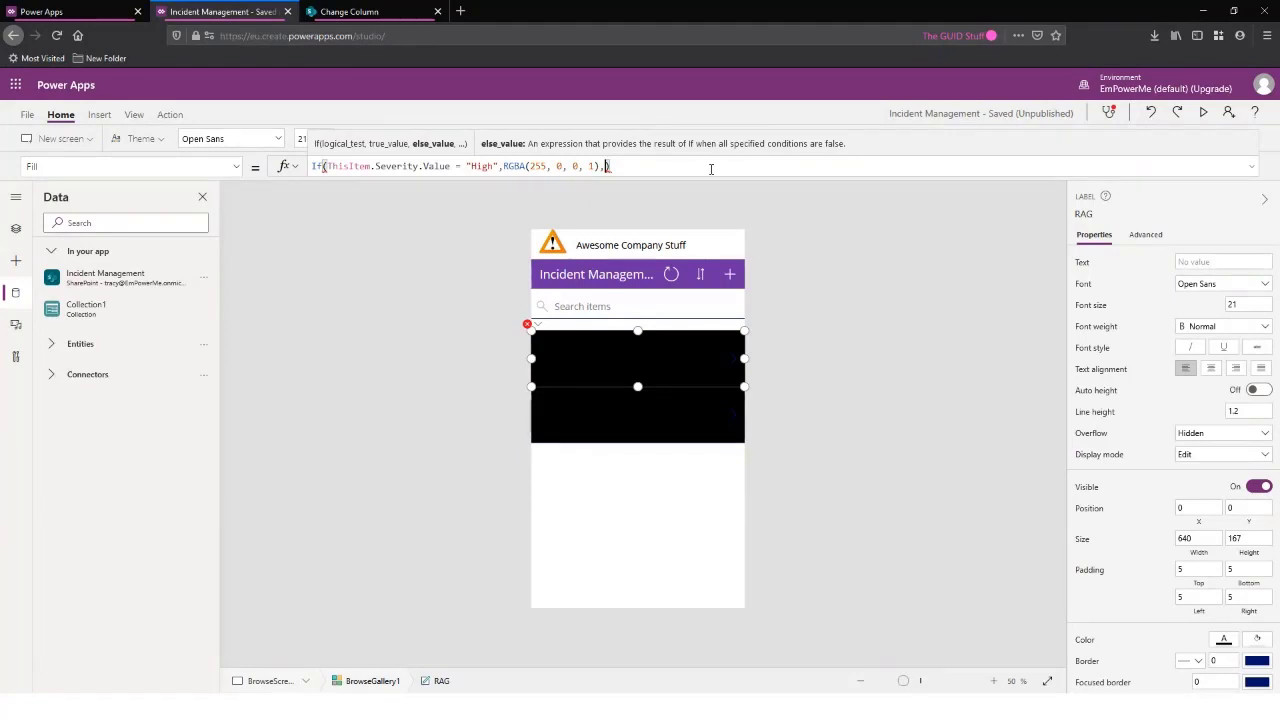
type("If")
type("(")
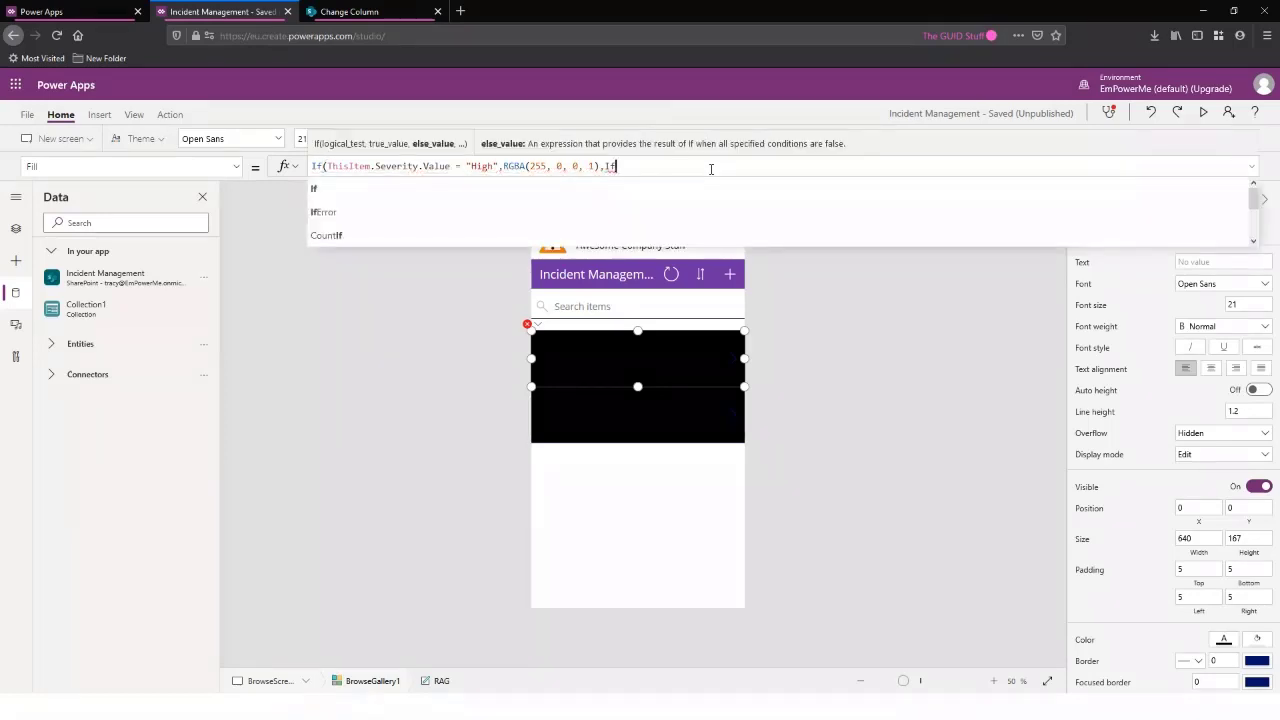
type("ThisItem")
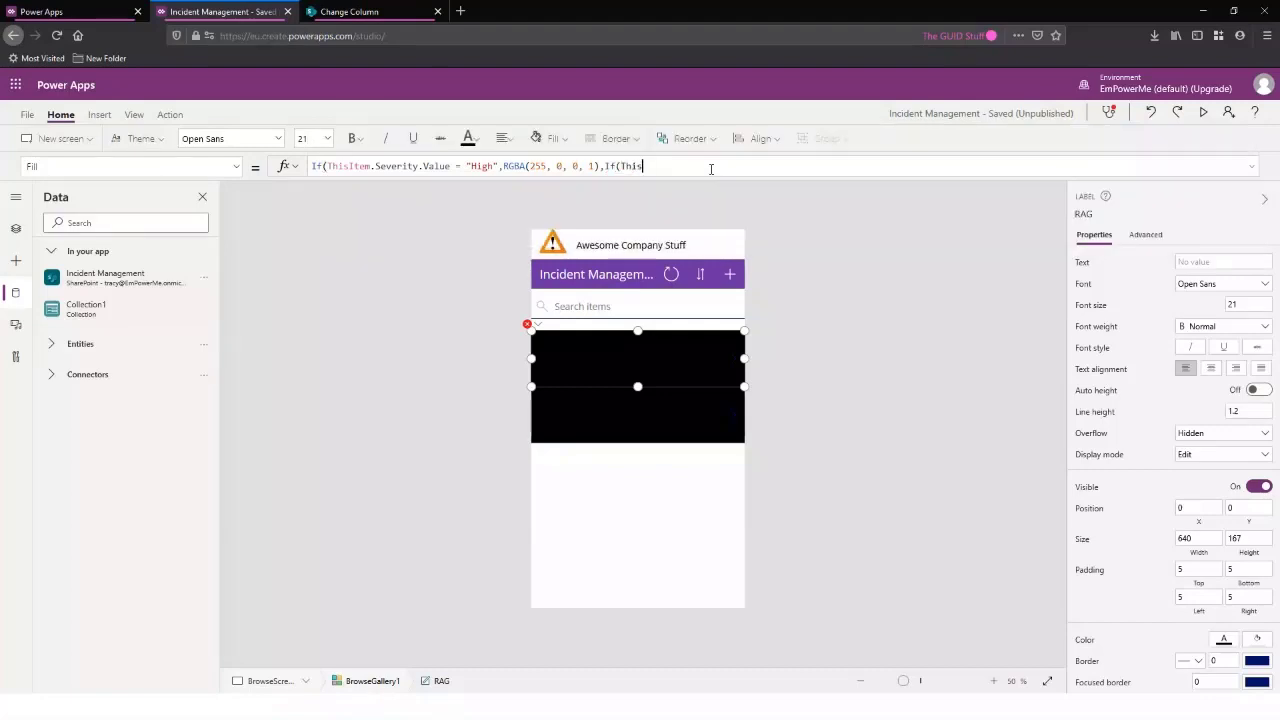
type(".Sev")
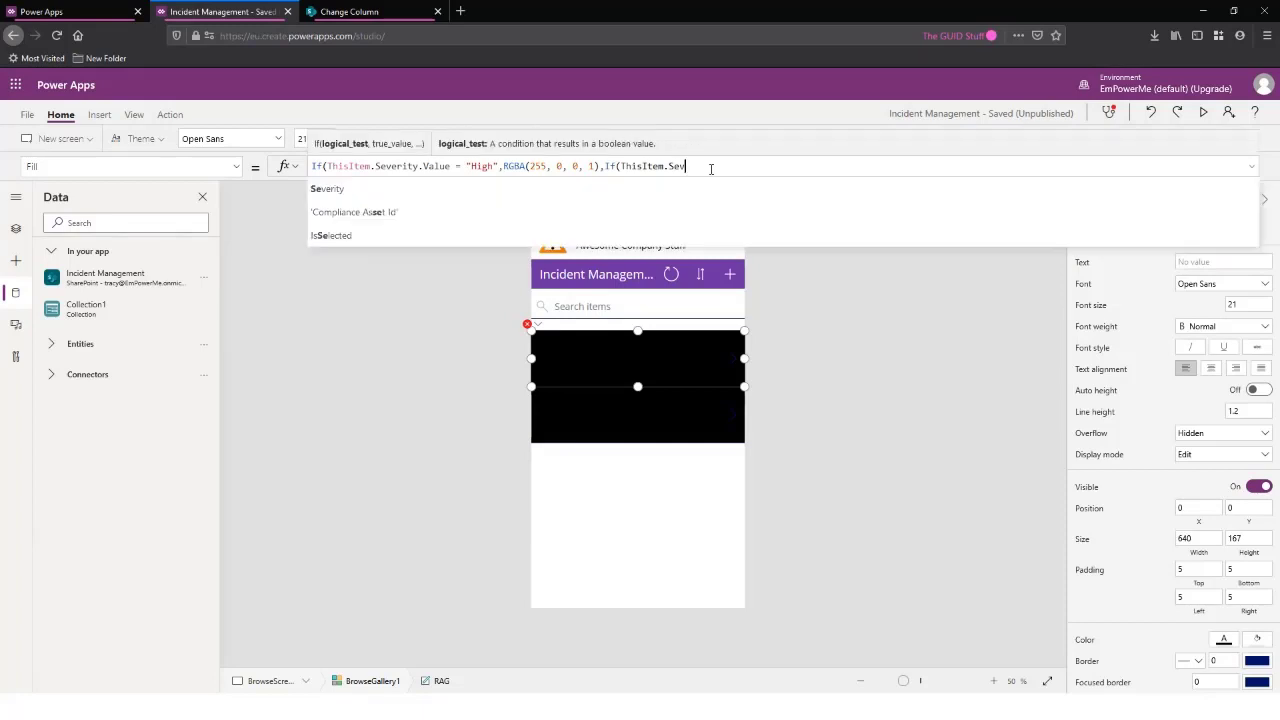
key("Tab")
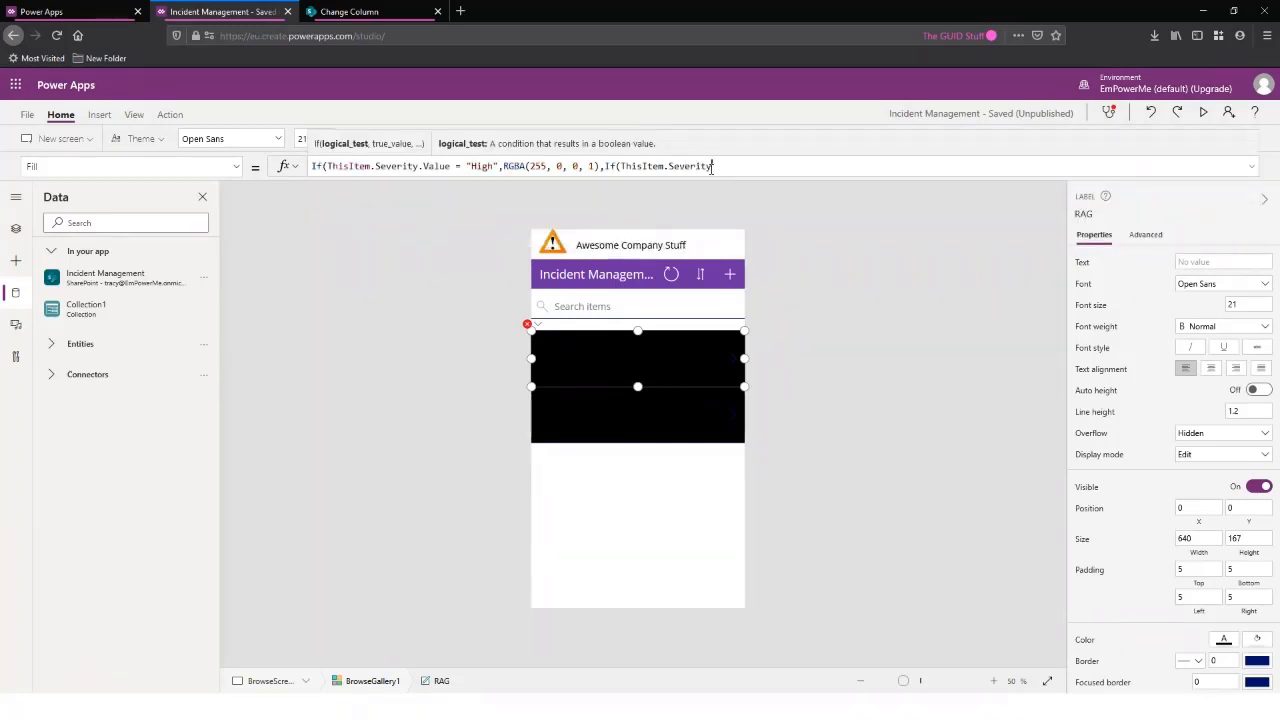
type(".")
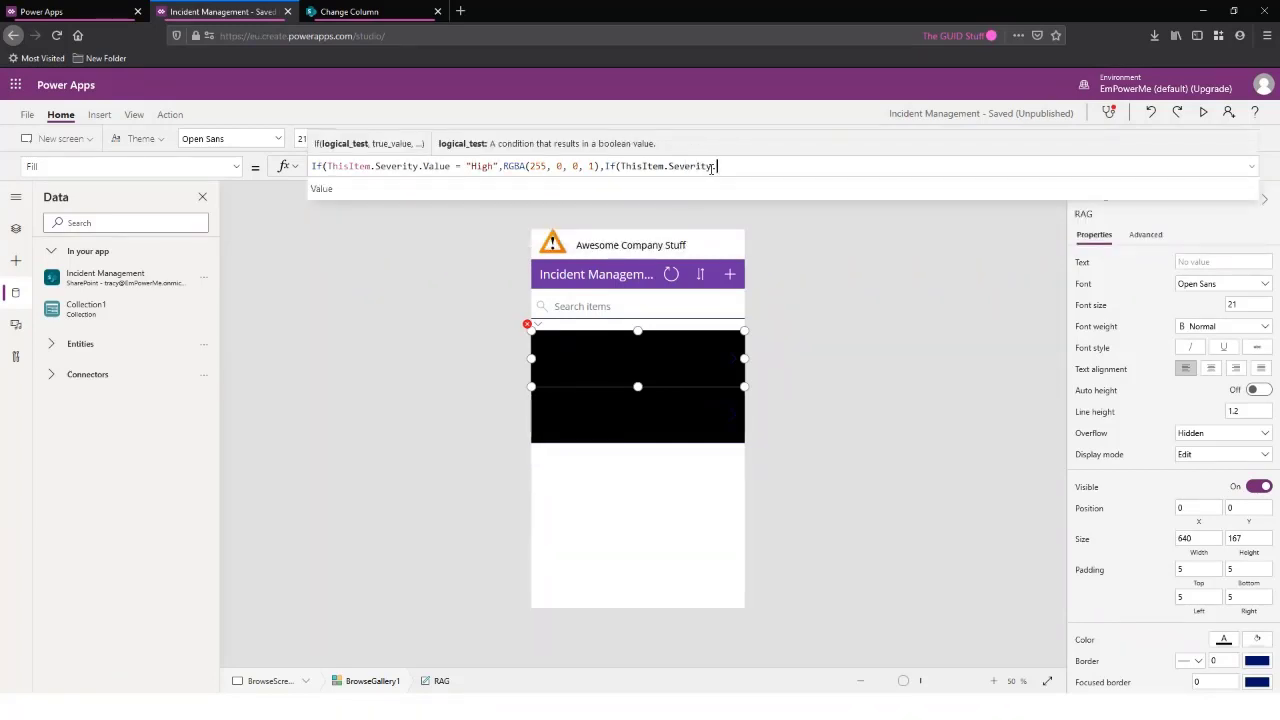
type("Value")
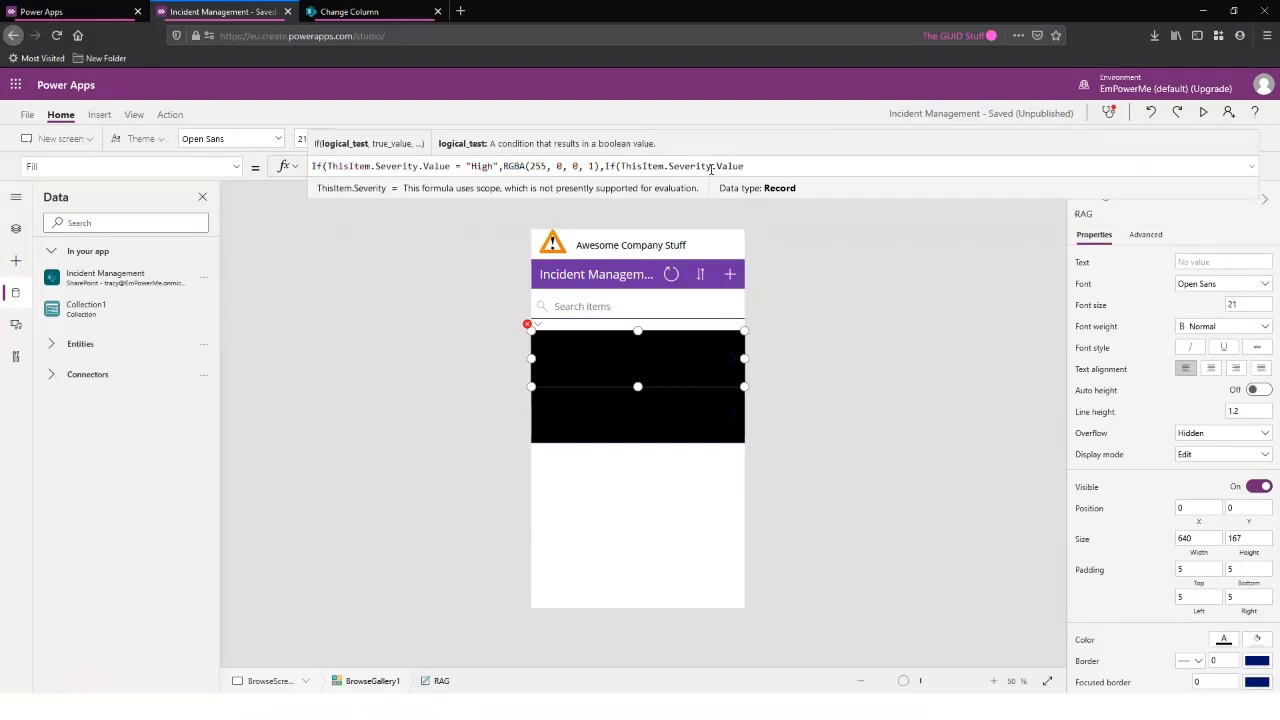
type(" = ")
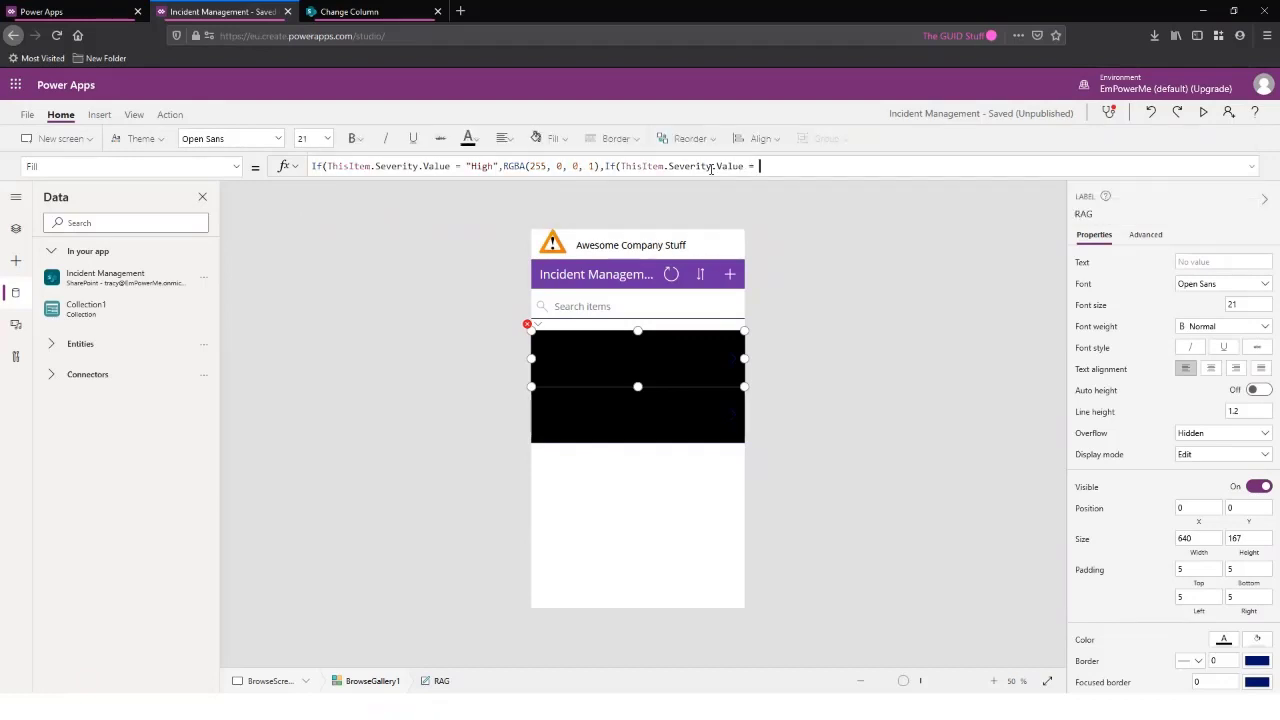
type("\"Medium")
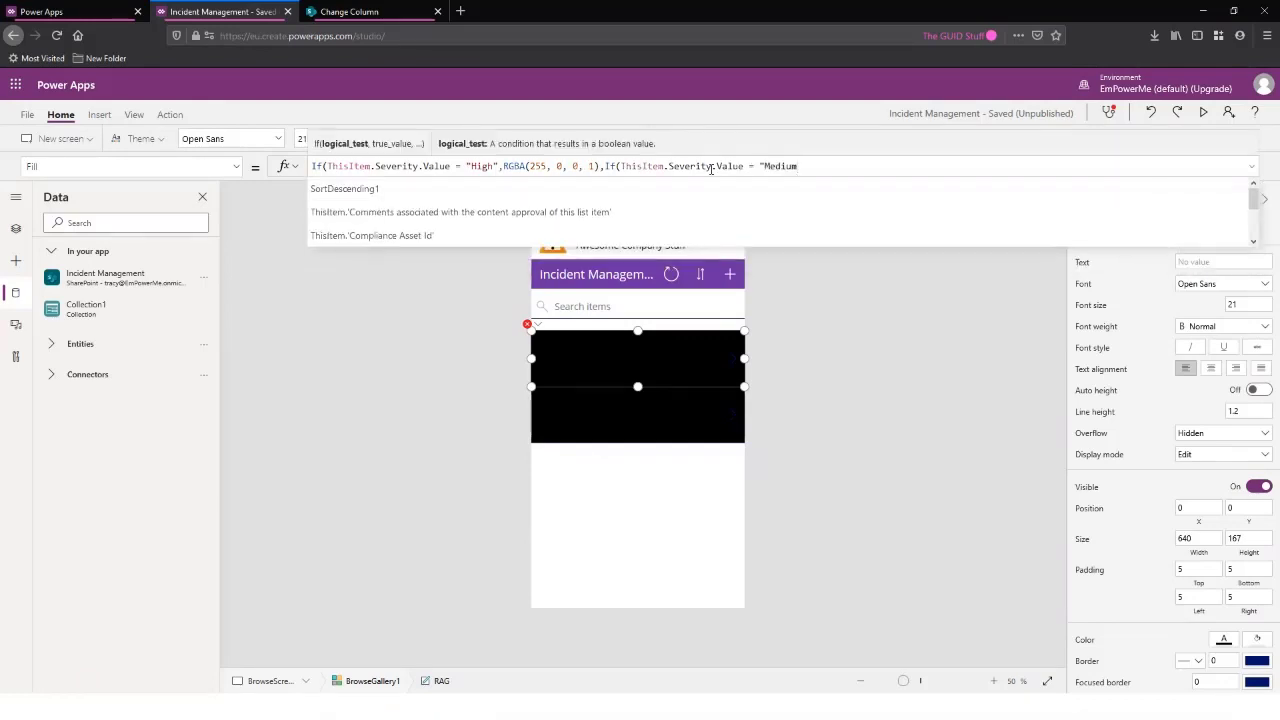
type("\"")
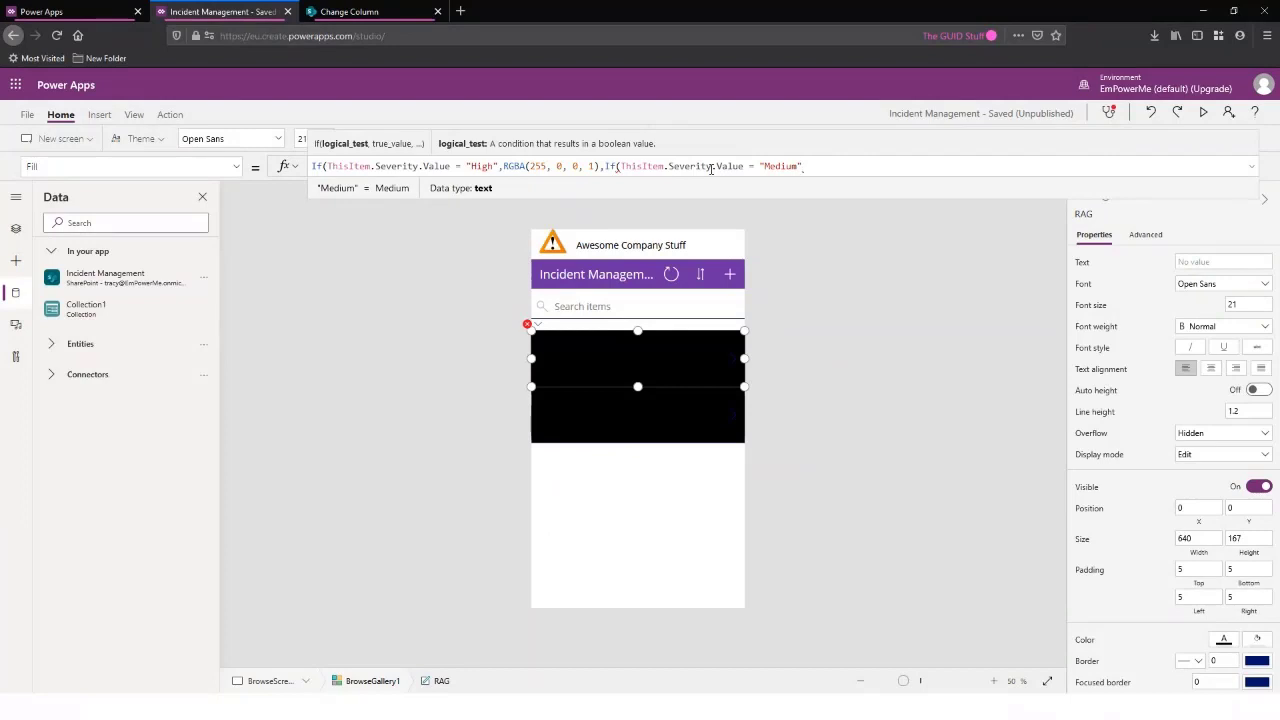
Give the nested If green, RGBA(54, 176, 75, 1), as both its true and else values, and close both If functions
type(",")
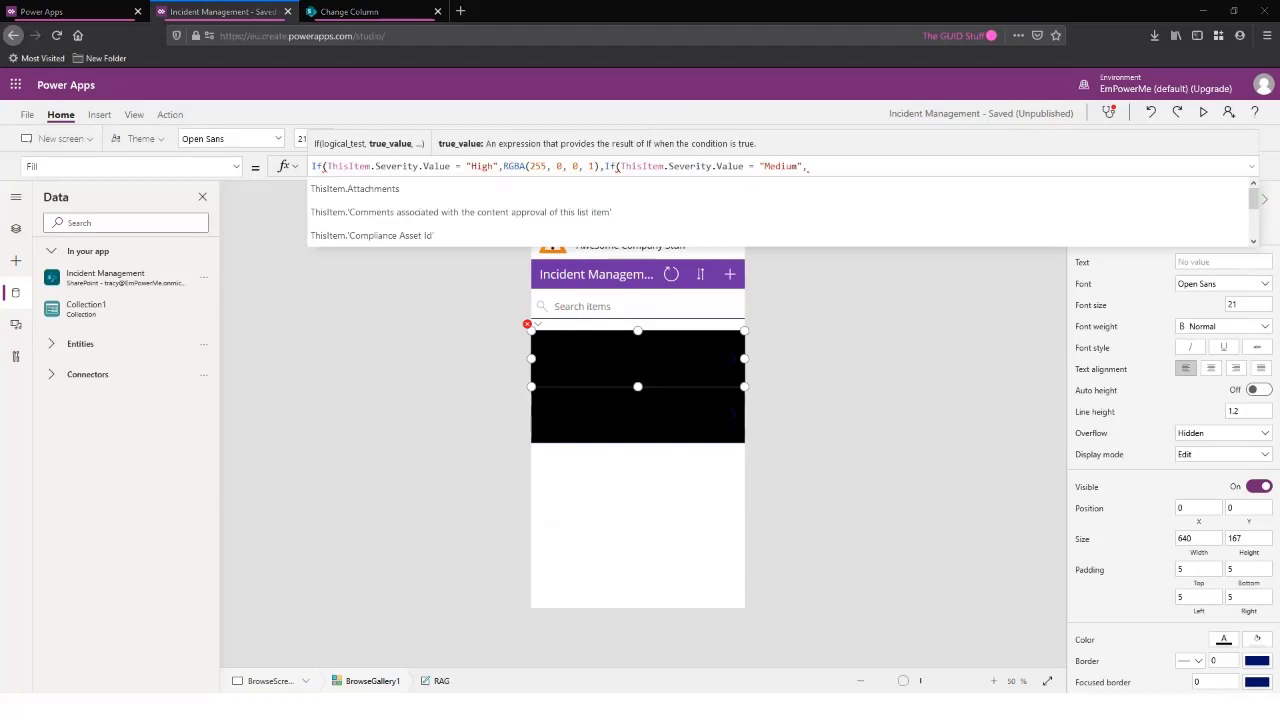
type("RGBA(54, 176, 75, 1)")
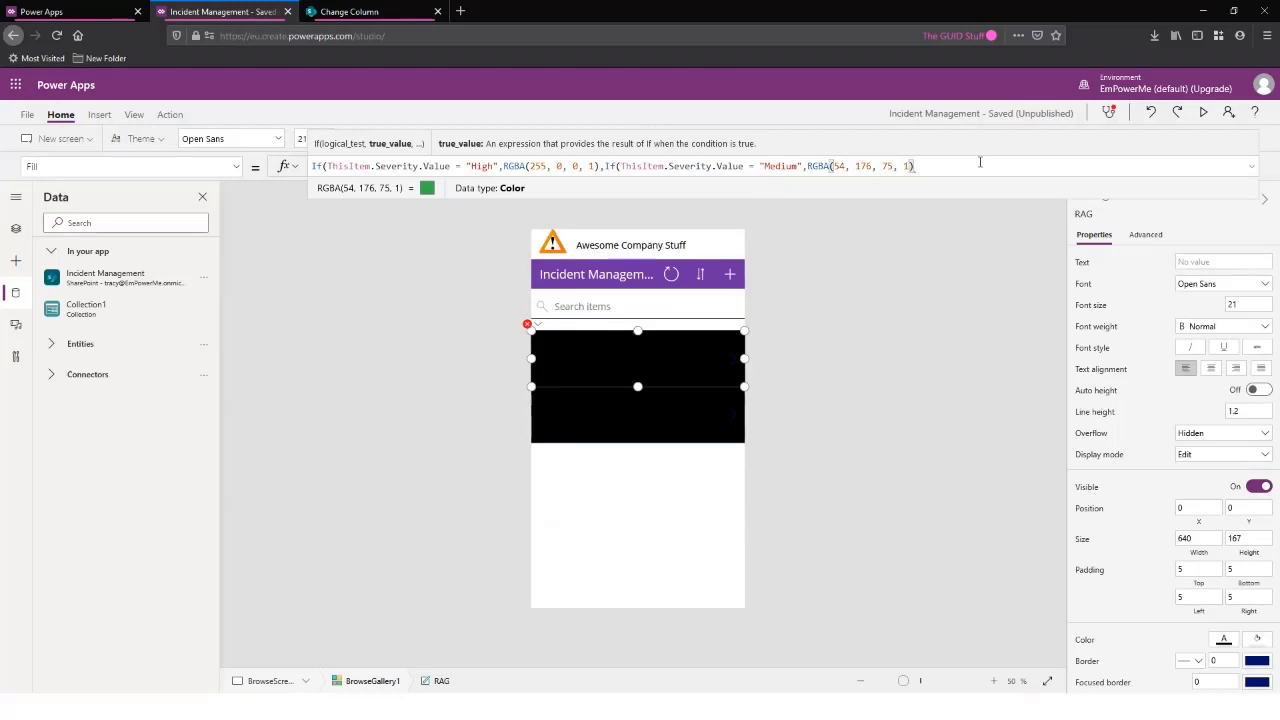
type(",")
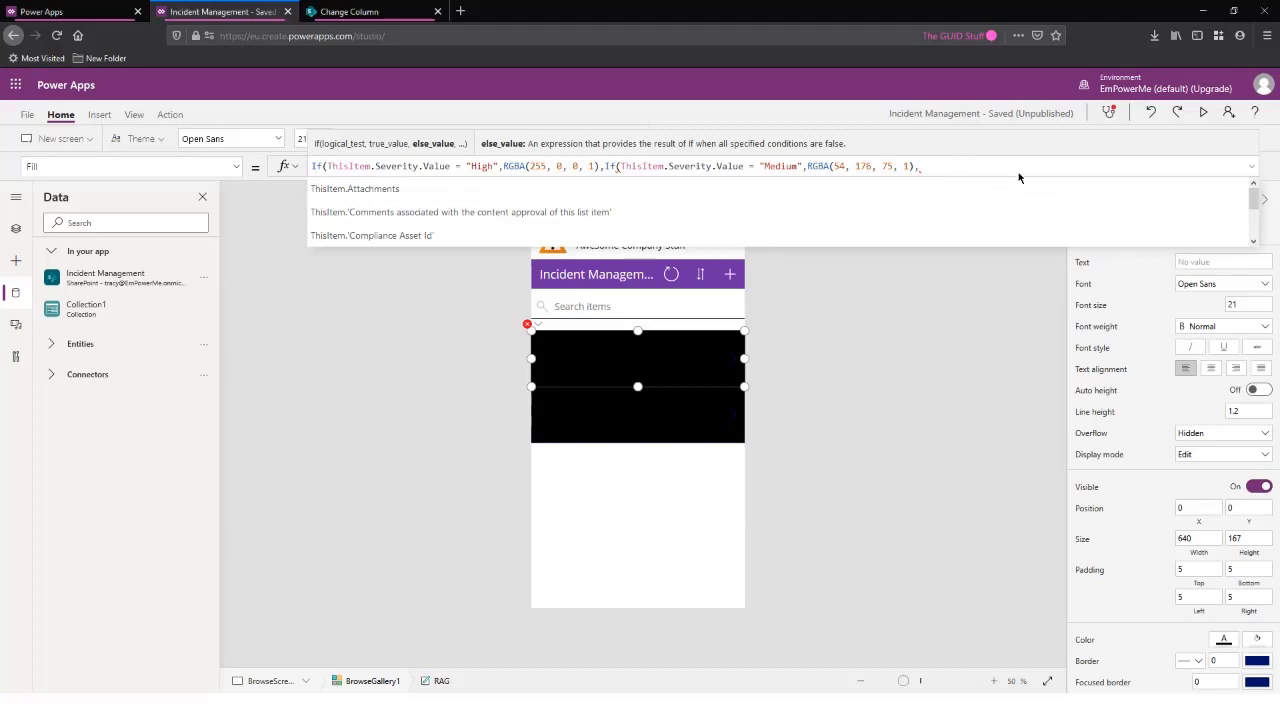
type("RGBA(54, 176, 75, 1)")
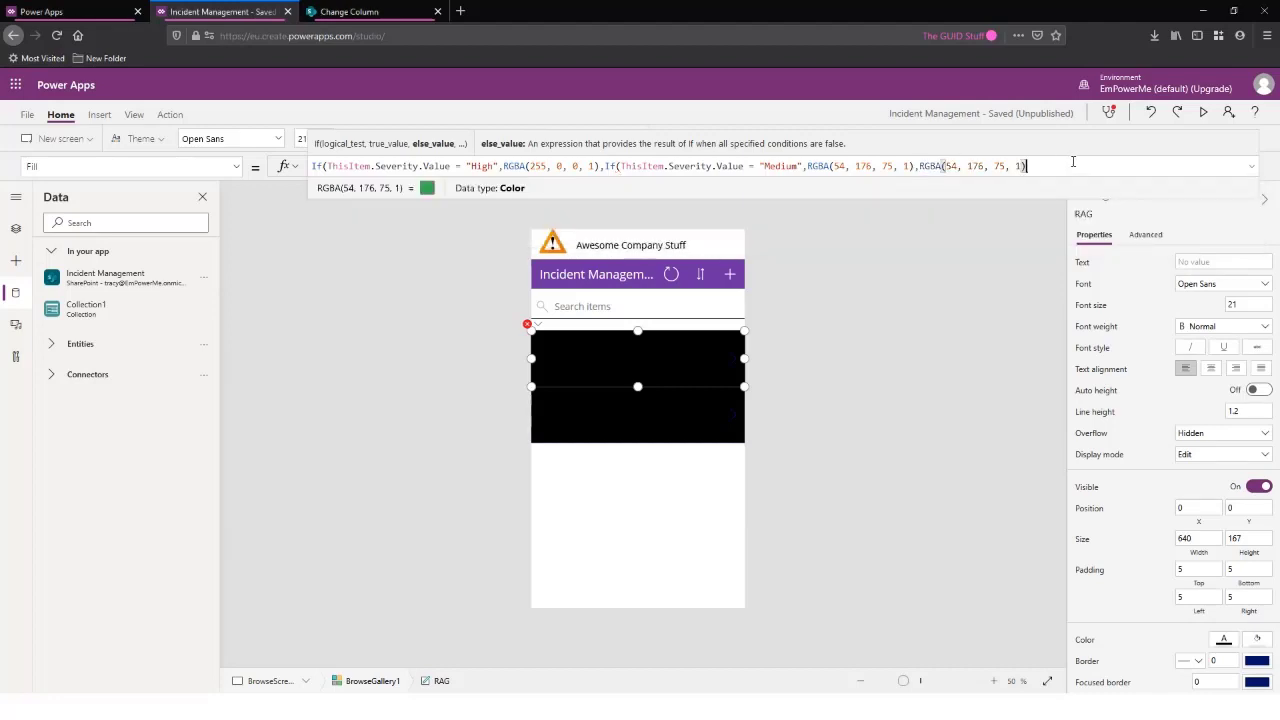
type(")")
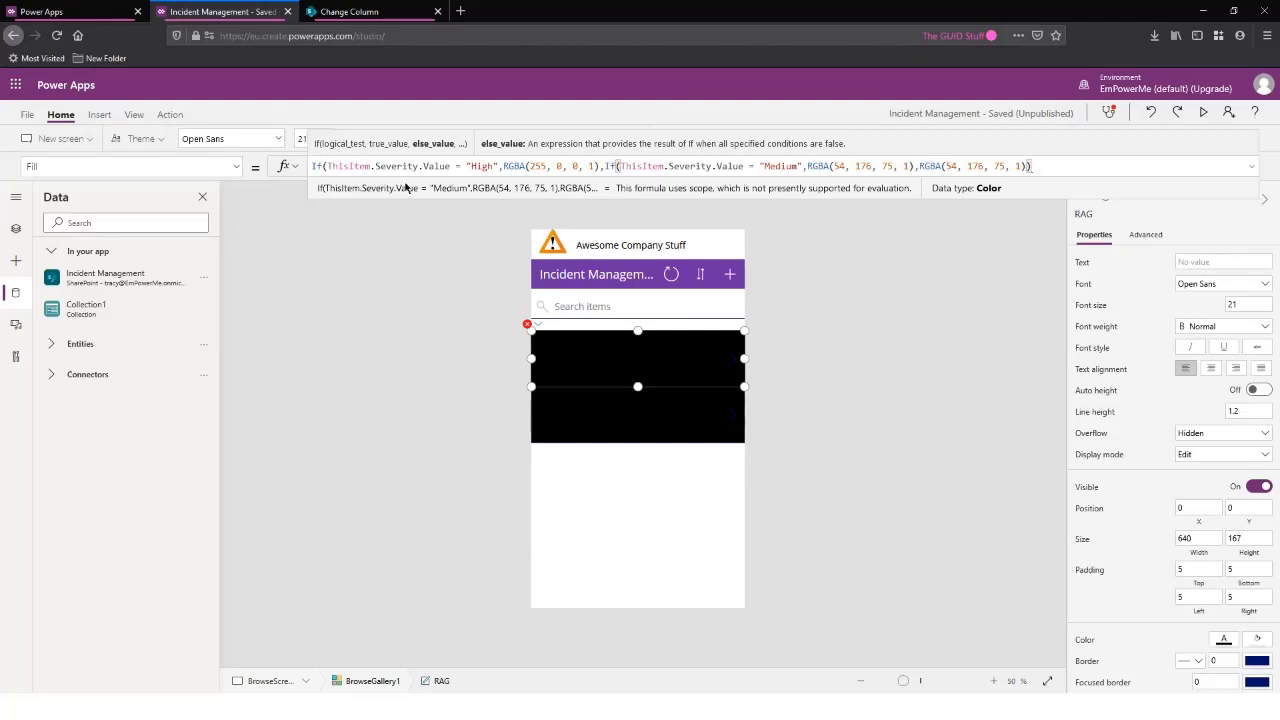
type(")")
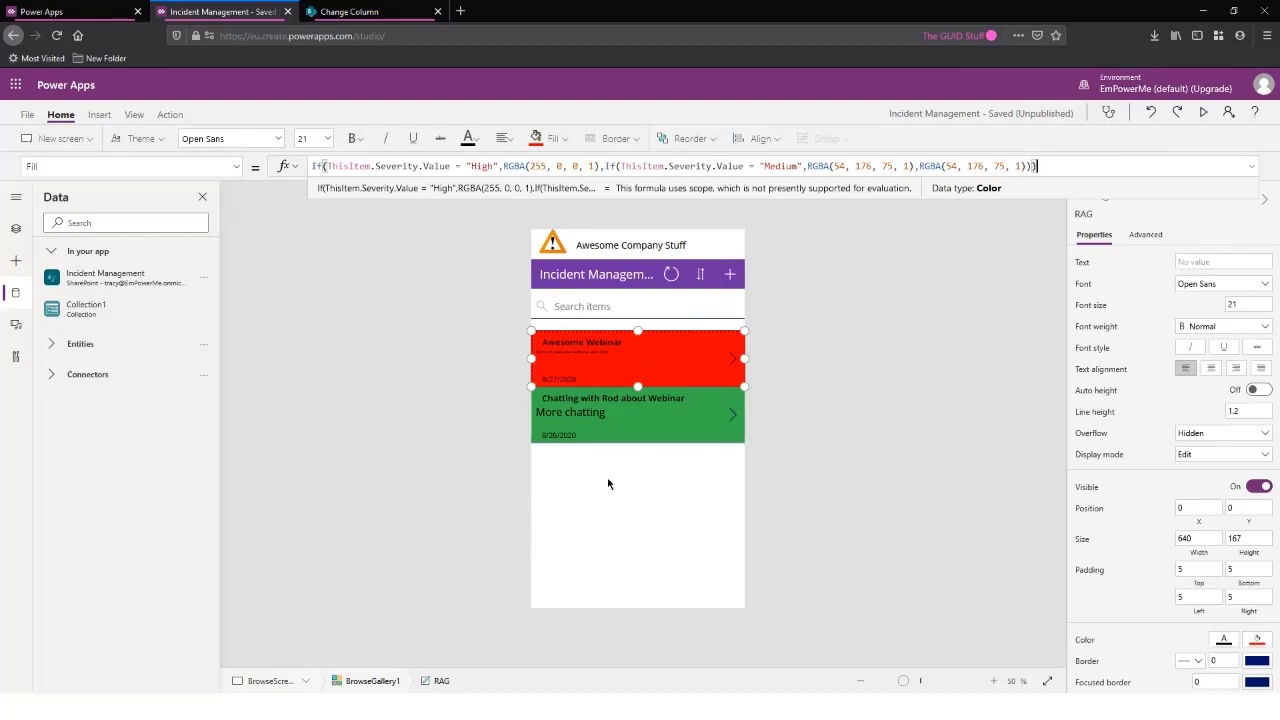
Format the Fill formula over several lines in the expanded formula bar, and enlarge the bar to show the whole formula
left_click(1251, 167)
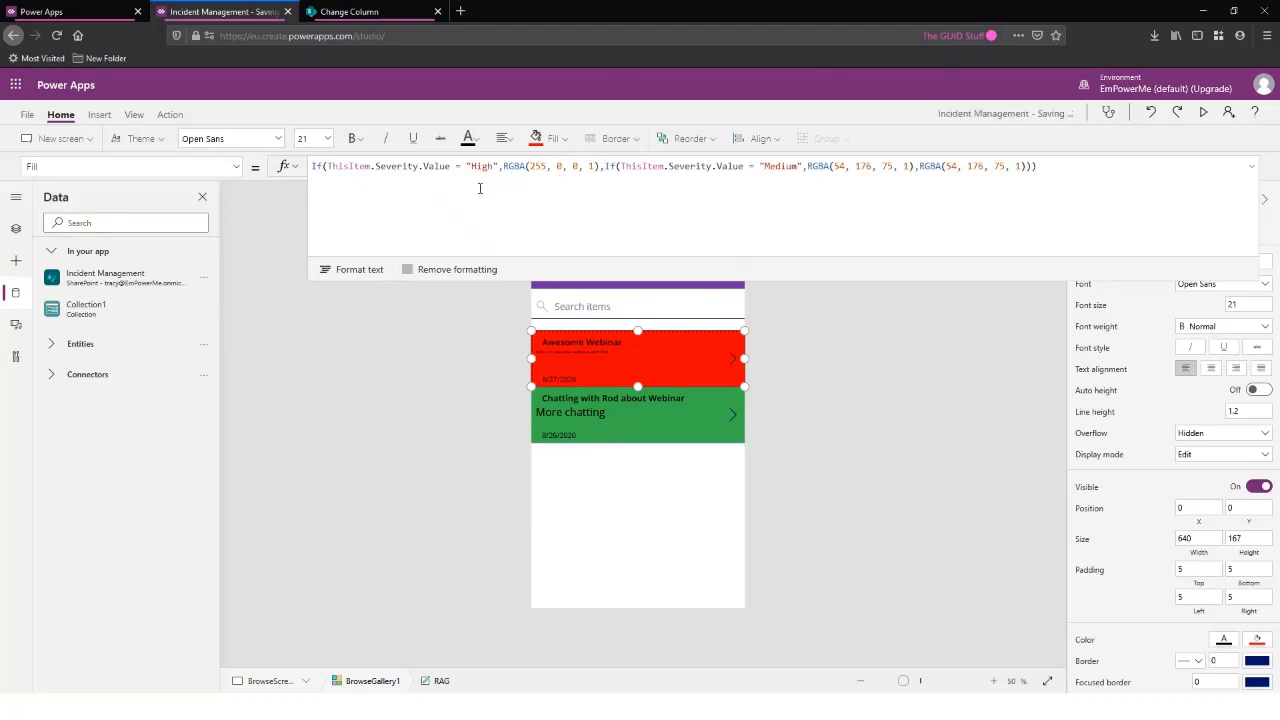
left_click(342, 270)
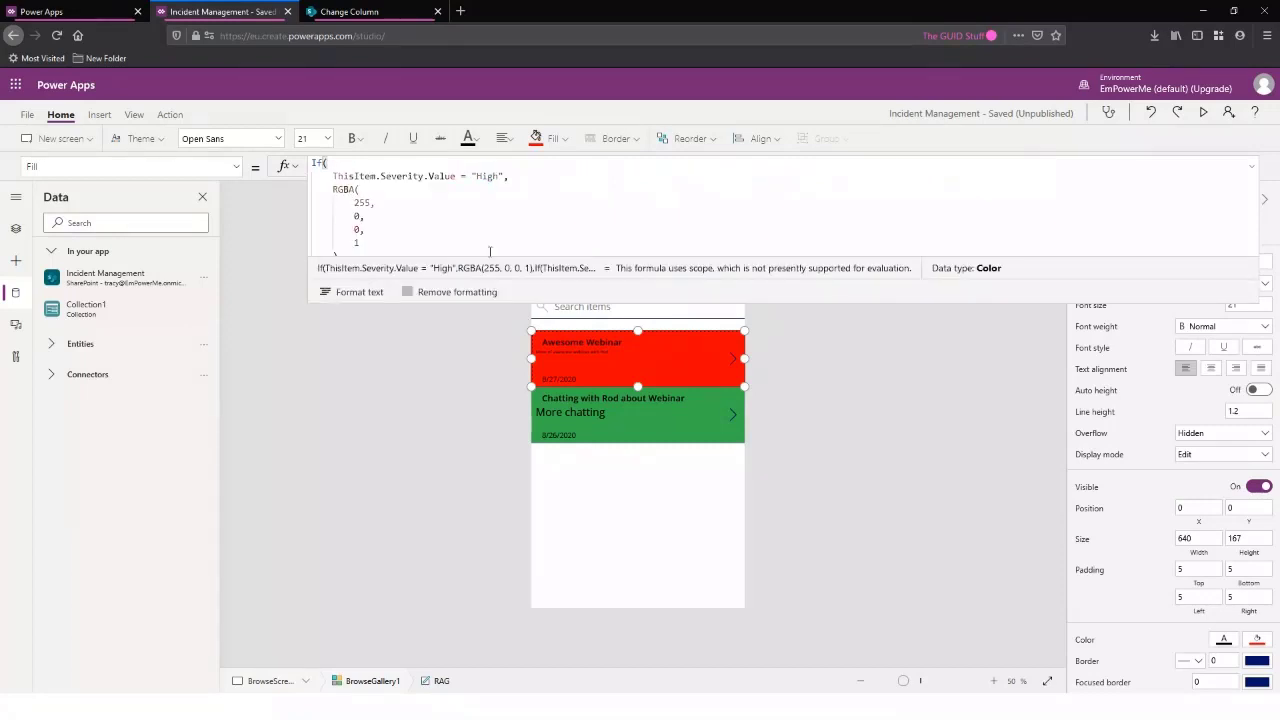
left_click_drag(540, 305, 491, 585)
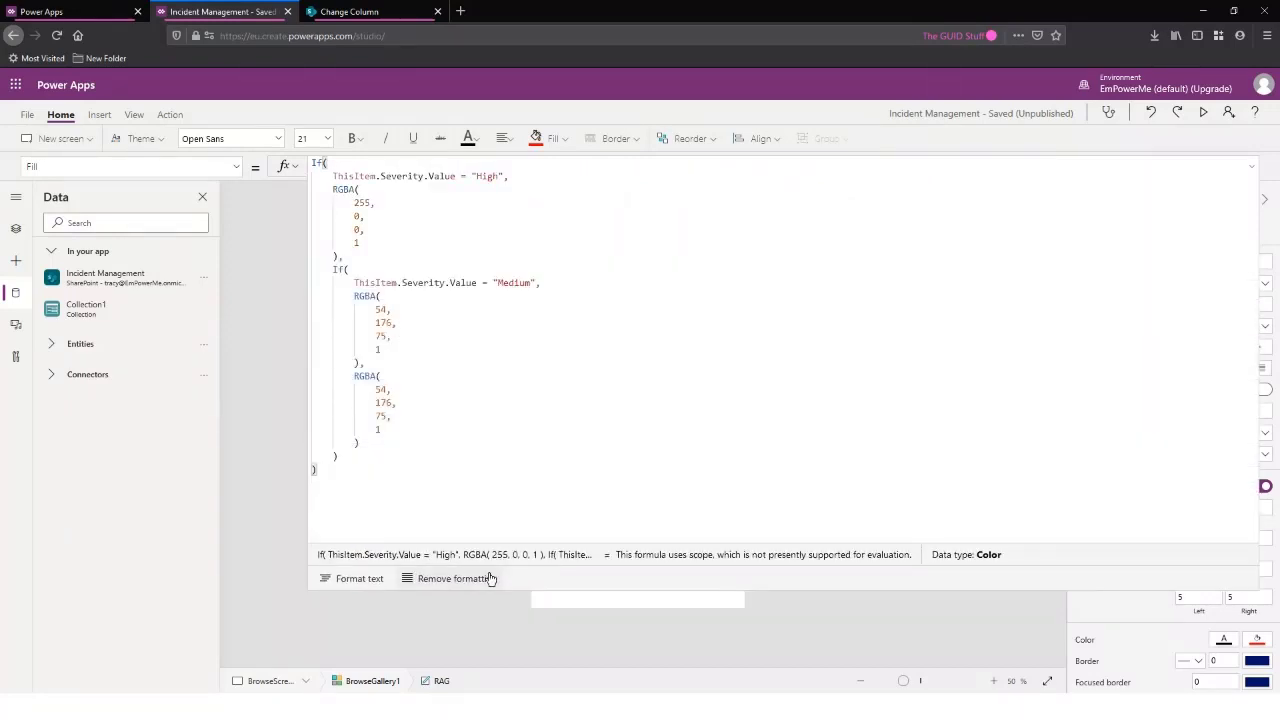
Join the split arguments of the "High" condition's colour onto a single line, RGBA(255,0,0,1)
left_click(413, 190)
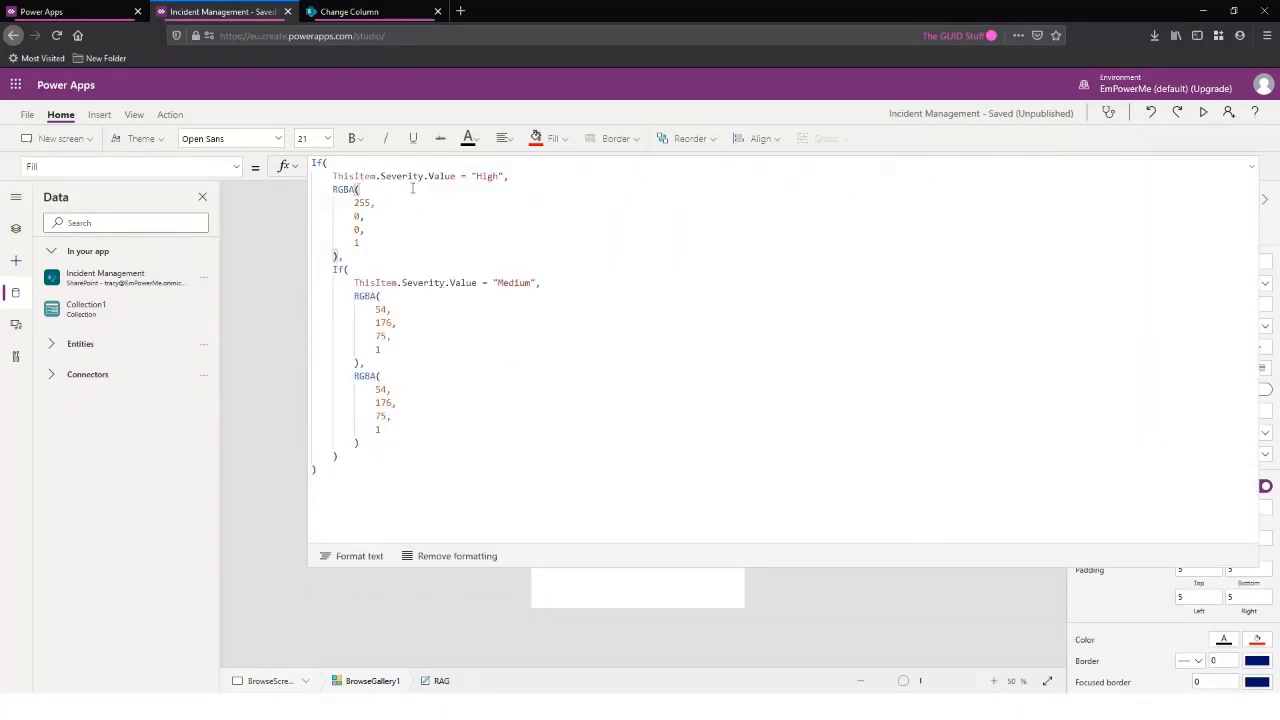
key("Delete")
key("Delete")
key("Delete")
key("Delete")
key("Delete")
key("Delete")
key("Delete")
key("Delete")
key("Delete")
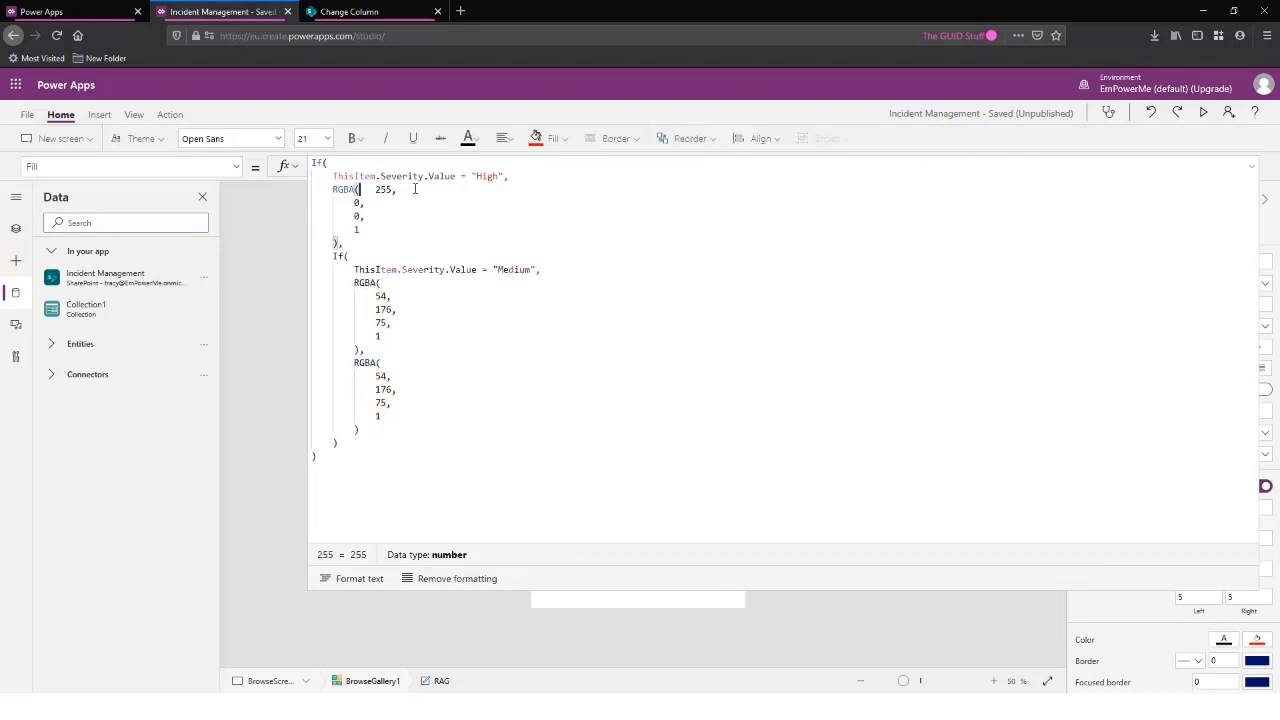
key("Delete")
key("Delete")
key("Delete")
key("Delete")
key("Delete")
key("Delete")
key("Delete")
key("Delete")
key("Delete")
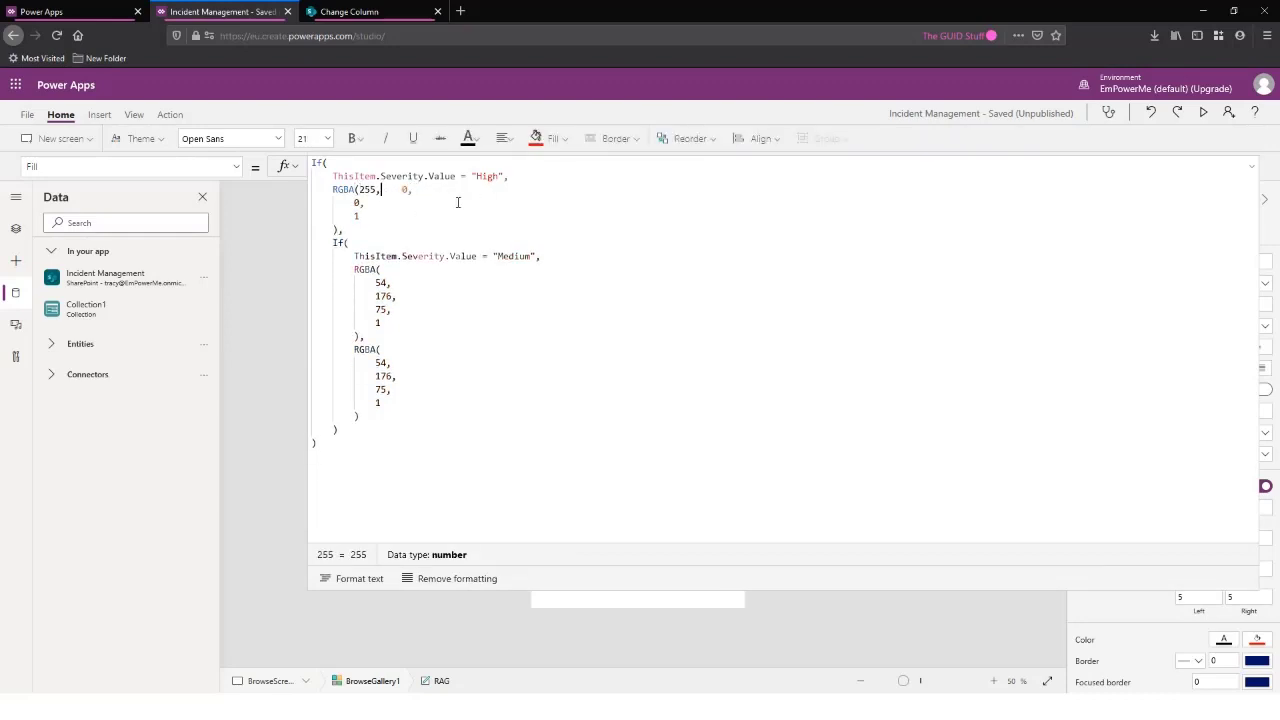
left_click(410, 189)
key("Delete")
key("Delete")
key("Delete")
key("Delete")
key("Delete")
key("Delete")
key("Delete")
key("Delete")
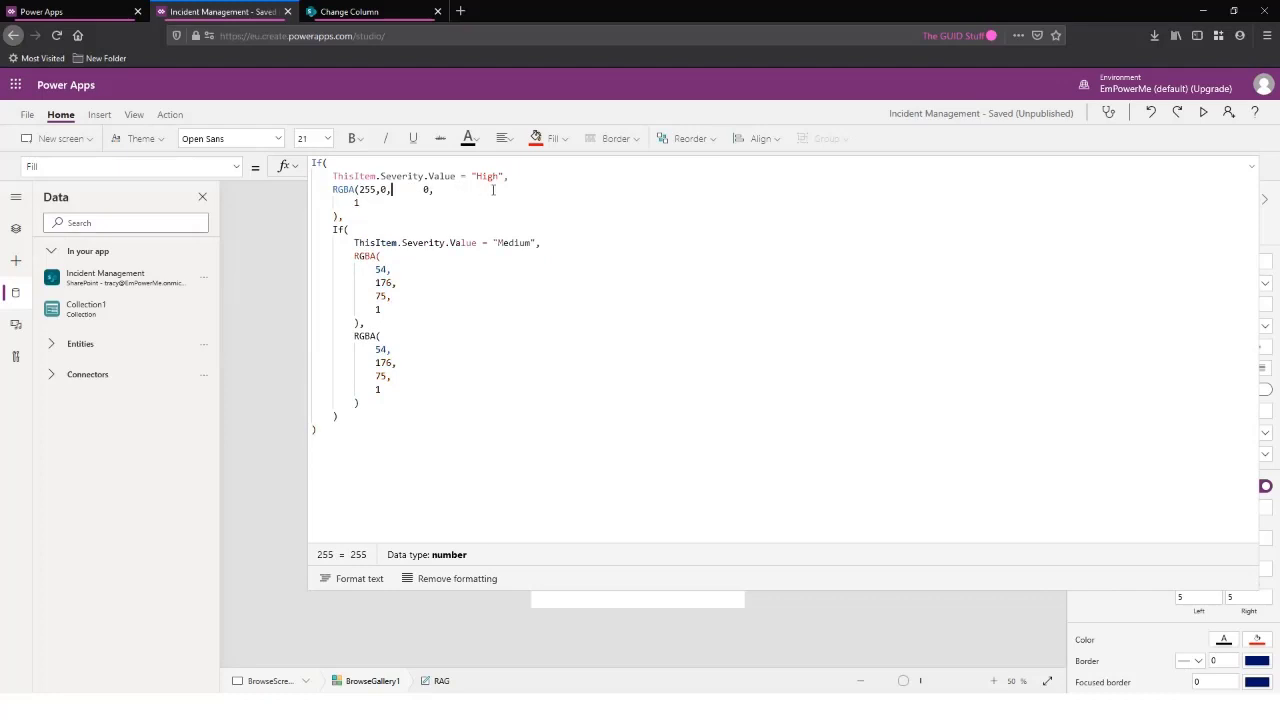
key("Delete")
left_click(418, 189)
key("Delete")
key("Delete")
key("Delete")
key("Delete")
key("Delete")
key("Delete")
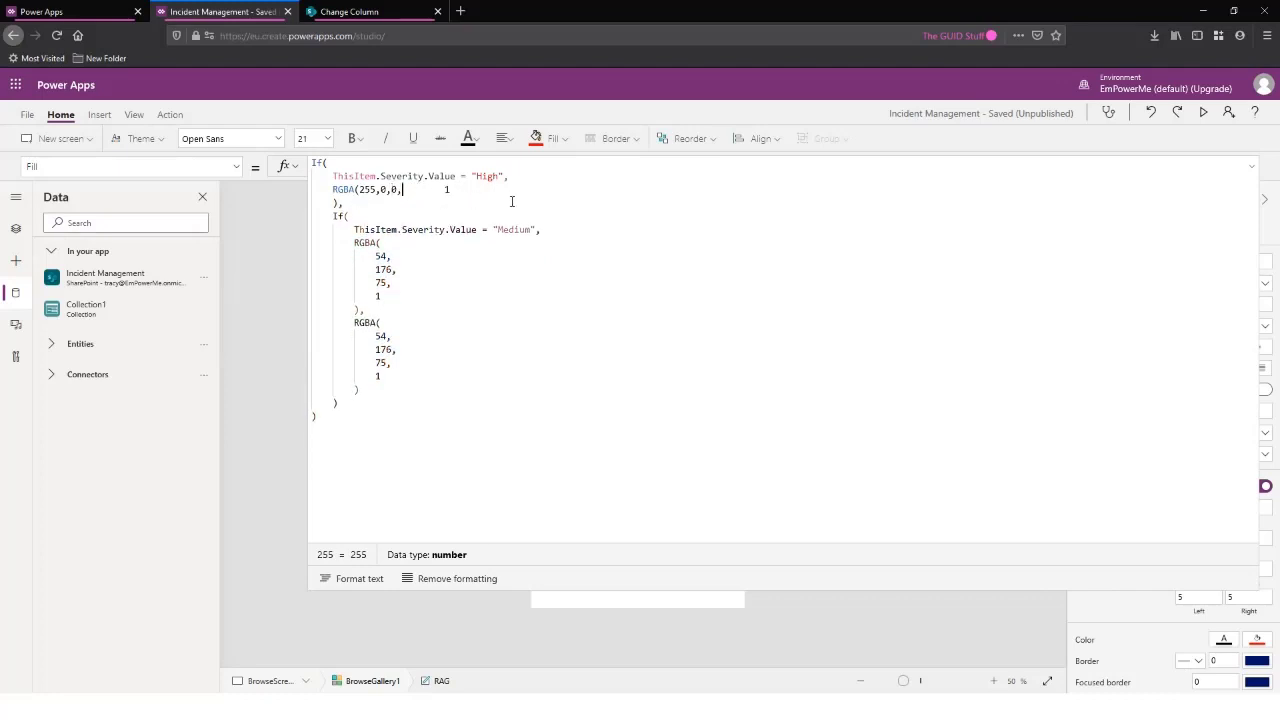
key("Delete")
left_click(430, 192)
key("Delete")
key("Delete")
key("Delete")
key("Delete")
key("Delete")
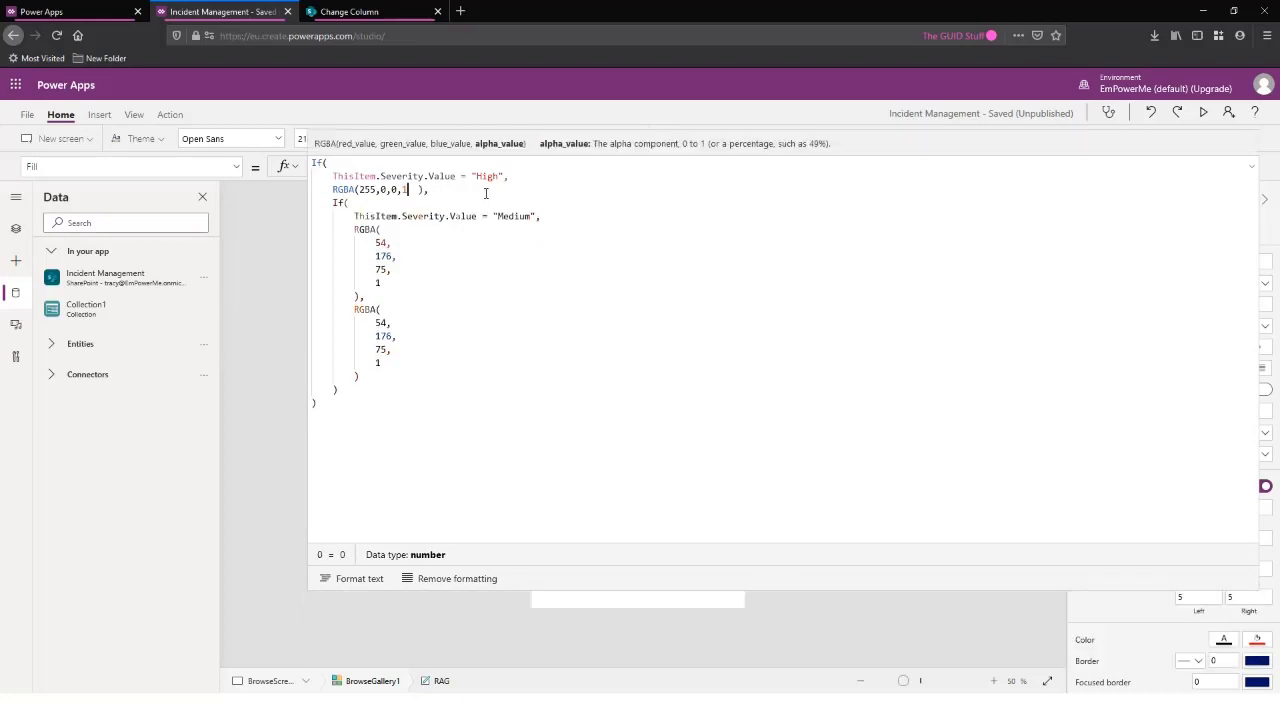
Join the "Medium" condition's colour arguments onto a single line, RGBA(54,176,75,1)
left_click(382, 229)
key("Delete")
key("Delete")
key("Delete")
key("Delete")
key("Delete")
key("Delete")
key("Delete")
key("Delete")
key("Delete")
key("Delete")
key("Delete")
key("Delete")
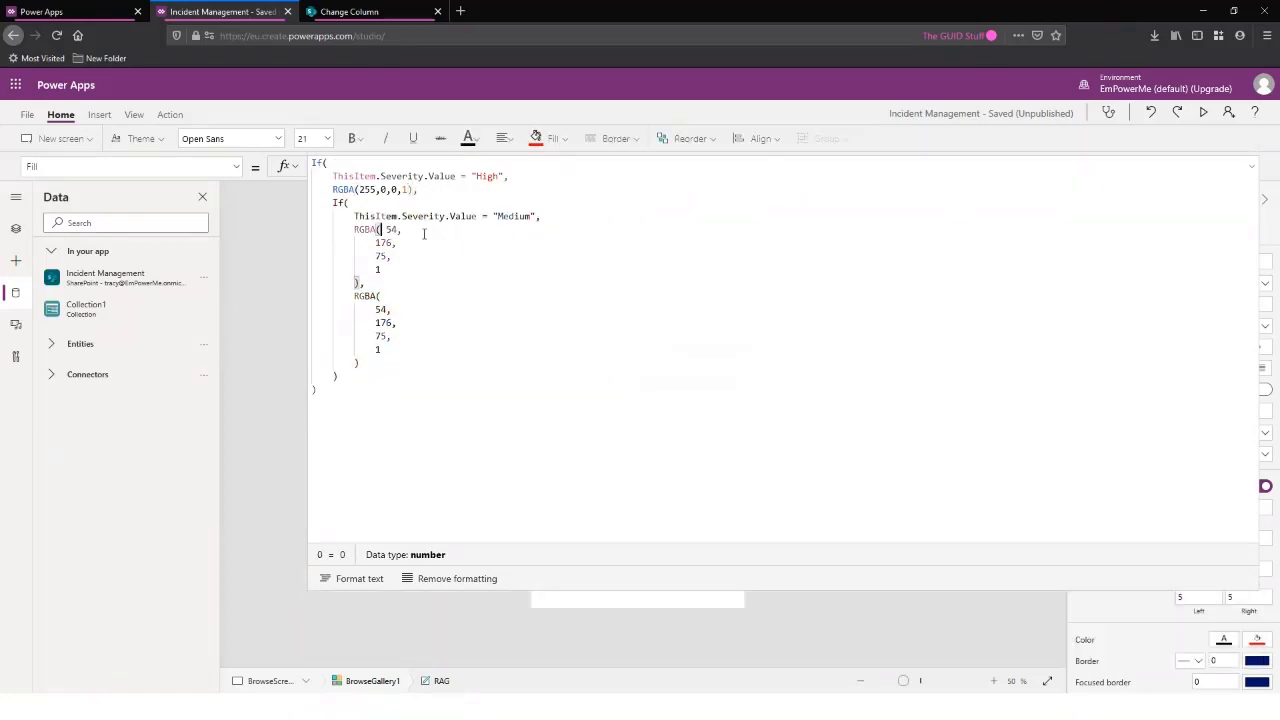
key("End")
key("Delete")
key("Delete")
key("Delete")
key("Delete")
key("Delete")
key("Delete")
key("Delete")
key("Delete")
key("Delete")
key("Delete")
key("Delete")
key("Delete")
key("Delete")
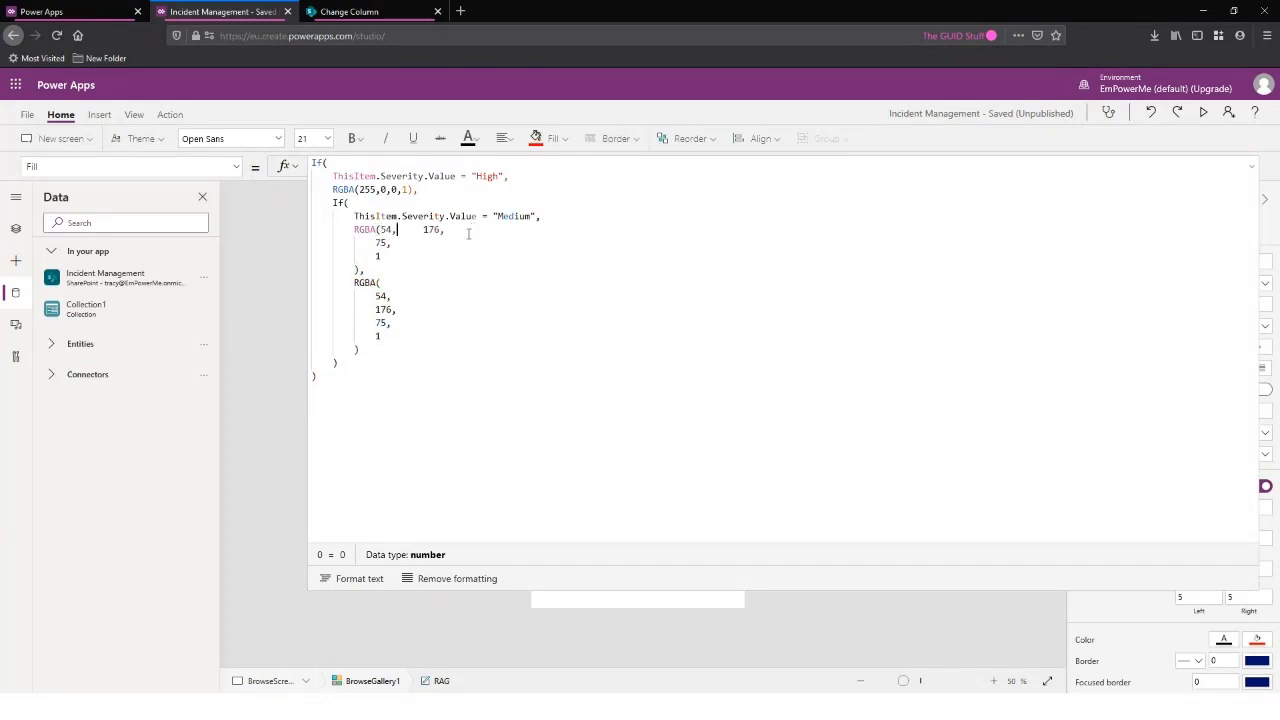
key("End")
key("Delete")
key("Delete")
key("Delete")
key("Delete")
key("Delete")
key("Delete")
key("Delete")
key("Delete")
key("Delete")
key("Delete")
key("Delete")
key("Delete")
key("Delete")
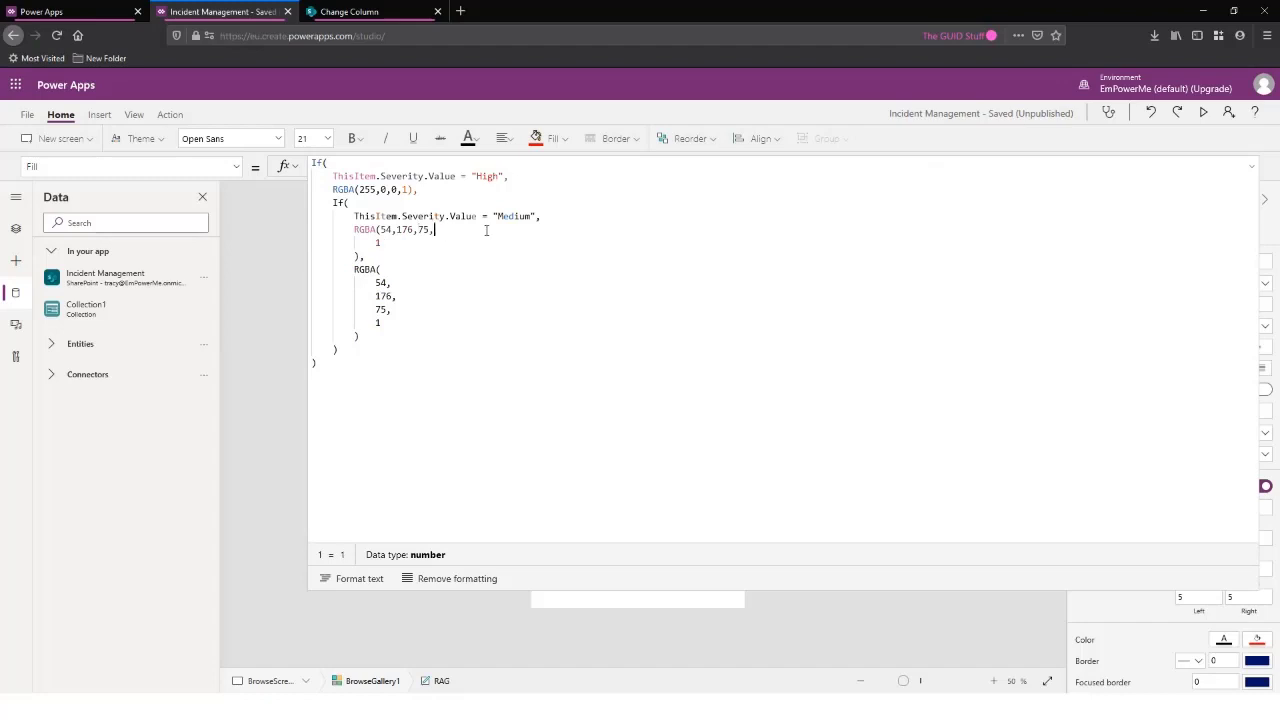
key("Delete")
key("Delete")
key("Delete")
key("Delete")
key("Delete")
key("Delete")
key("Delete")
key("Delete")
key("Delete")
key("Delete")
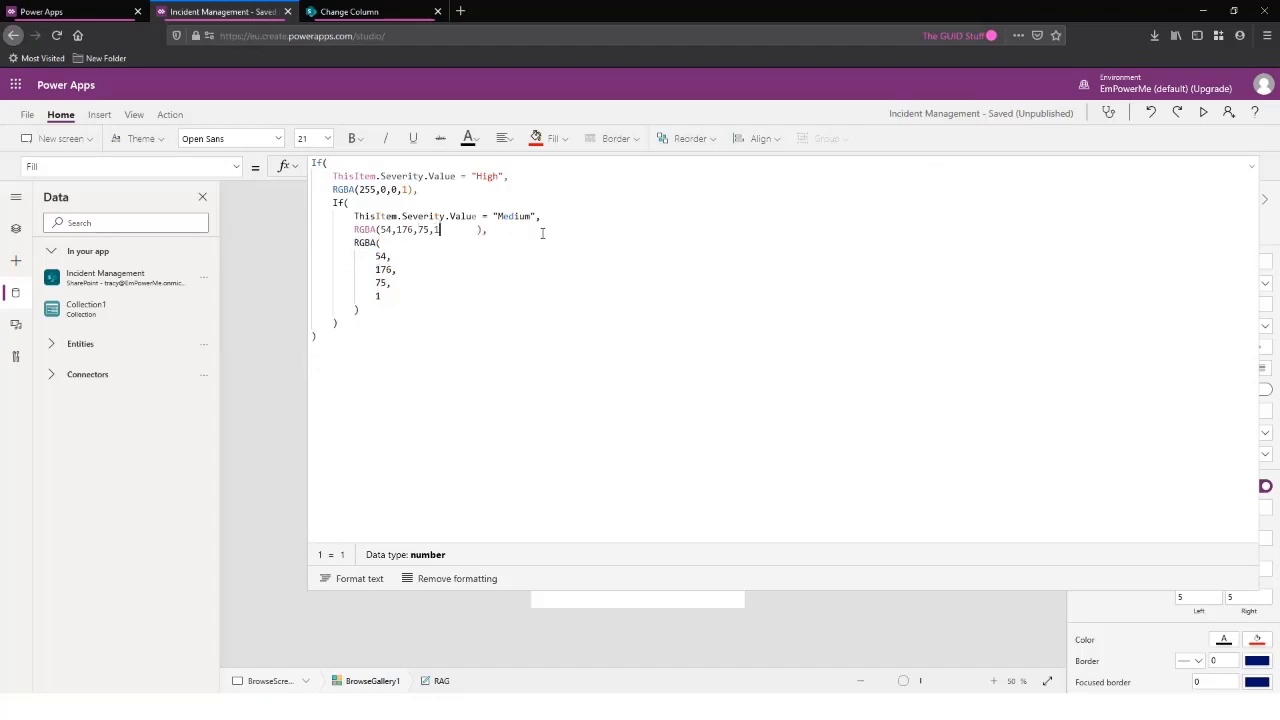
key("Delete")
key("Delete")
key("Delete")
key("Delete")
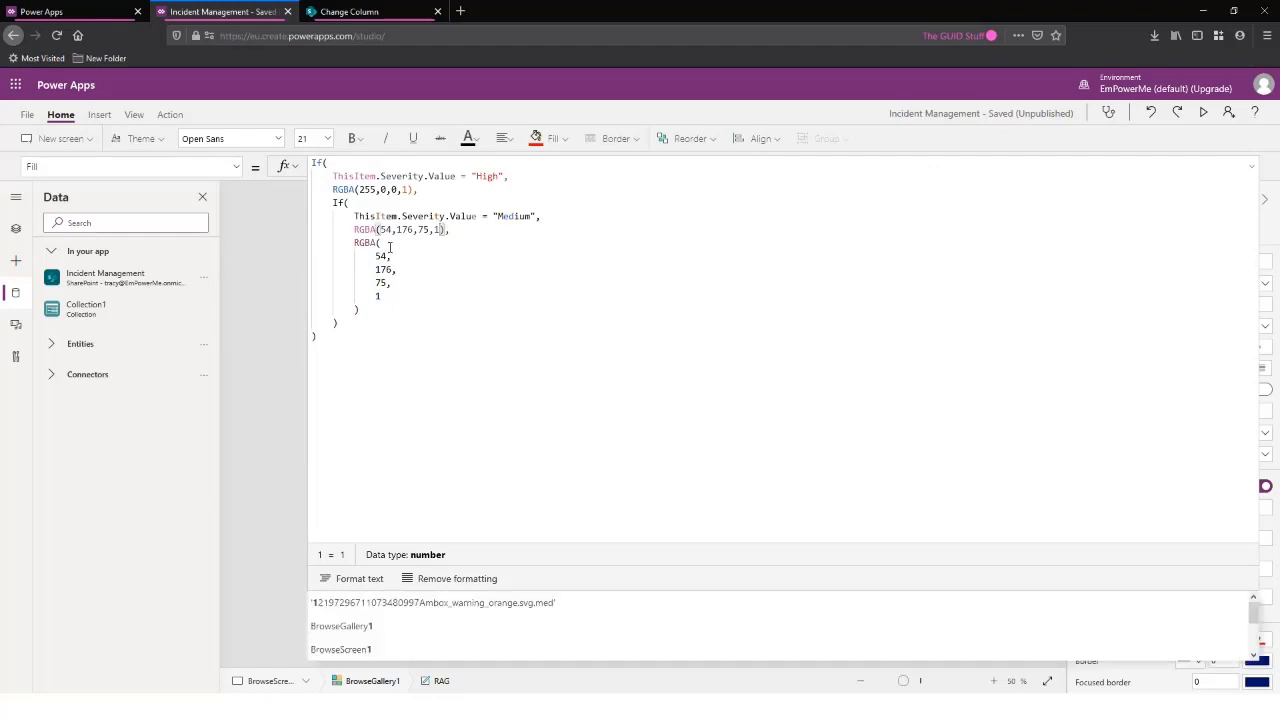
Join the else colour's split arguments in the nested If onto a single line, RGBA(54,176,75,1)
left_click(392, 243)
key("Delete")
key("Delete")
key("Delete")
key("Delete")
key("Delete")
key("Delete")
key("Delete")
key("Delete")
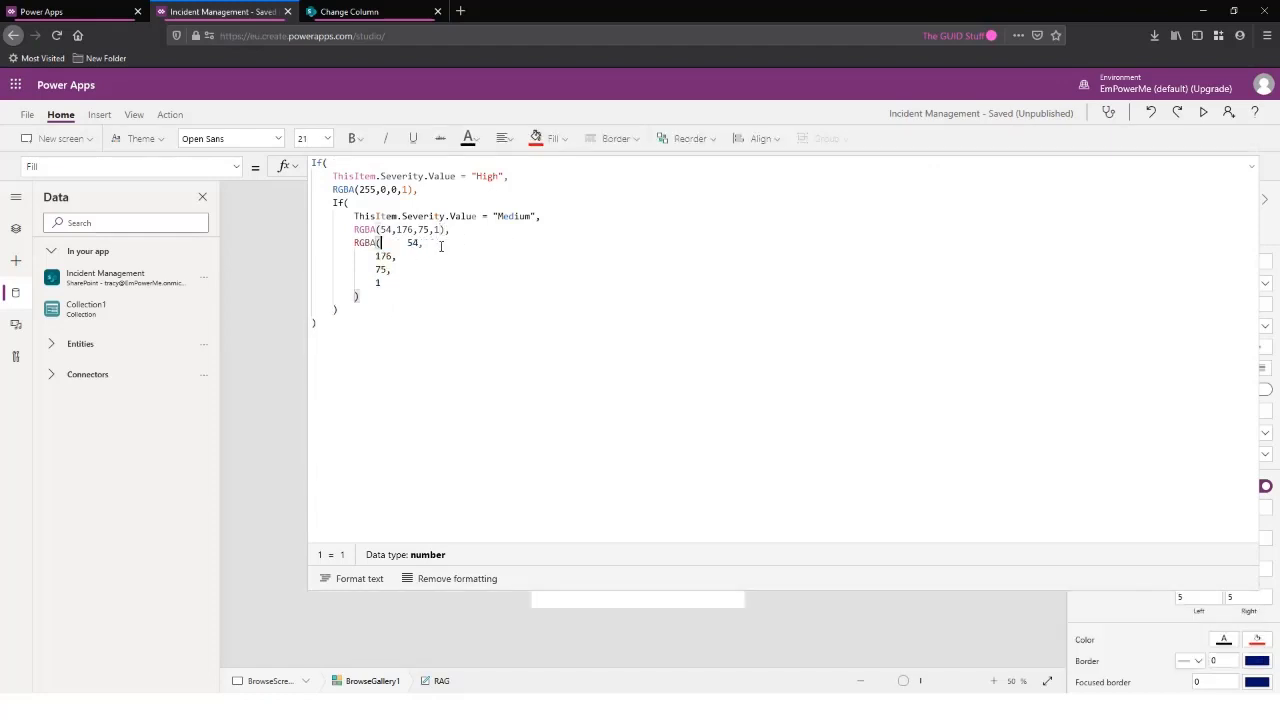
key("Delete")
key("Delete")
key("Delete")
key("Delete")
key("End")
key("Delete")
key("Delete")
key("Delete")
key("Delete")
key("Delete")
key("Delete")
key("Delete")
key("Delete")
key("Delete")
key("Delete")
key("Delete")
key("End")
key("Delete")
key("Delete")
key("Delete")
key("Delete")
key("Delete")
key("Delete")
key("Delete")
key("Delete")
key("Delete")
key("Delete")
key("Delete")
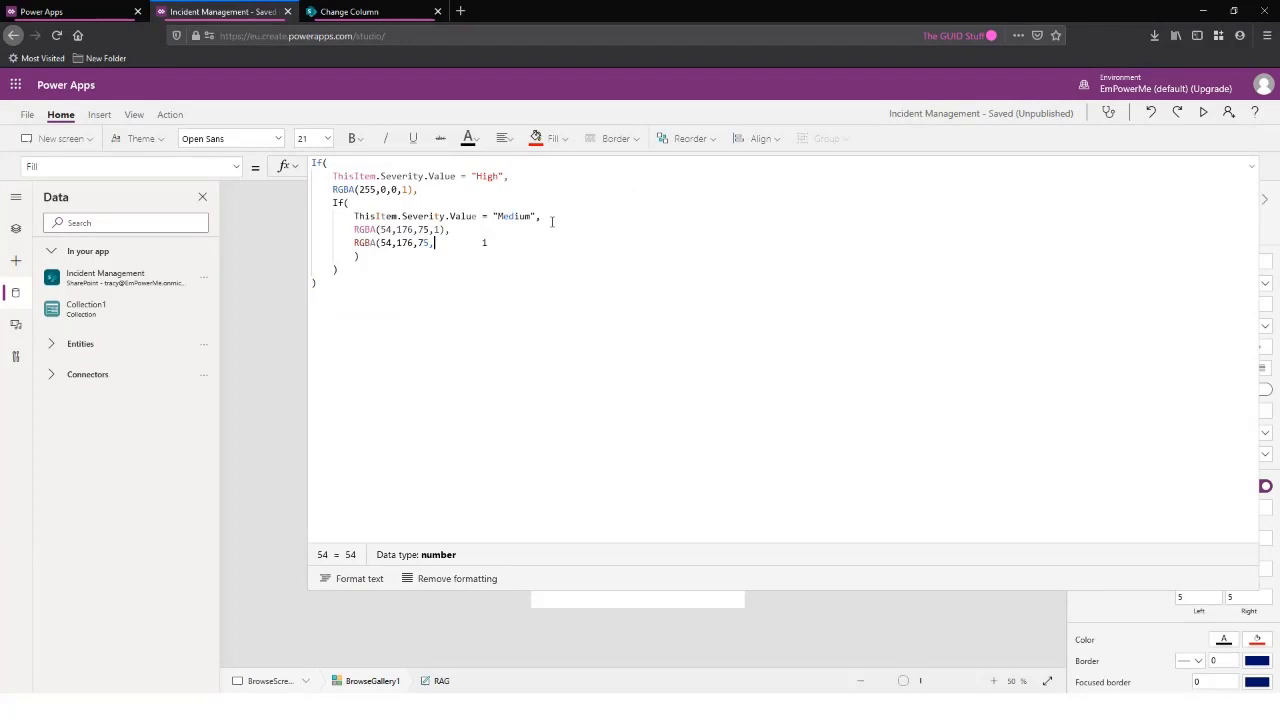
key("Delete")
key("Delete")
key("Delete")
key("Delete")
key("Delete")
key("Delete")
key("Delete")
key("Delete")
key("Delete")
key("End")
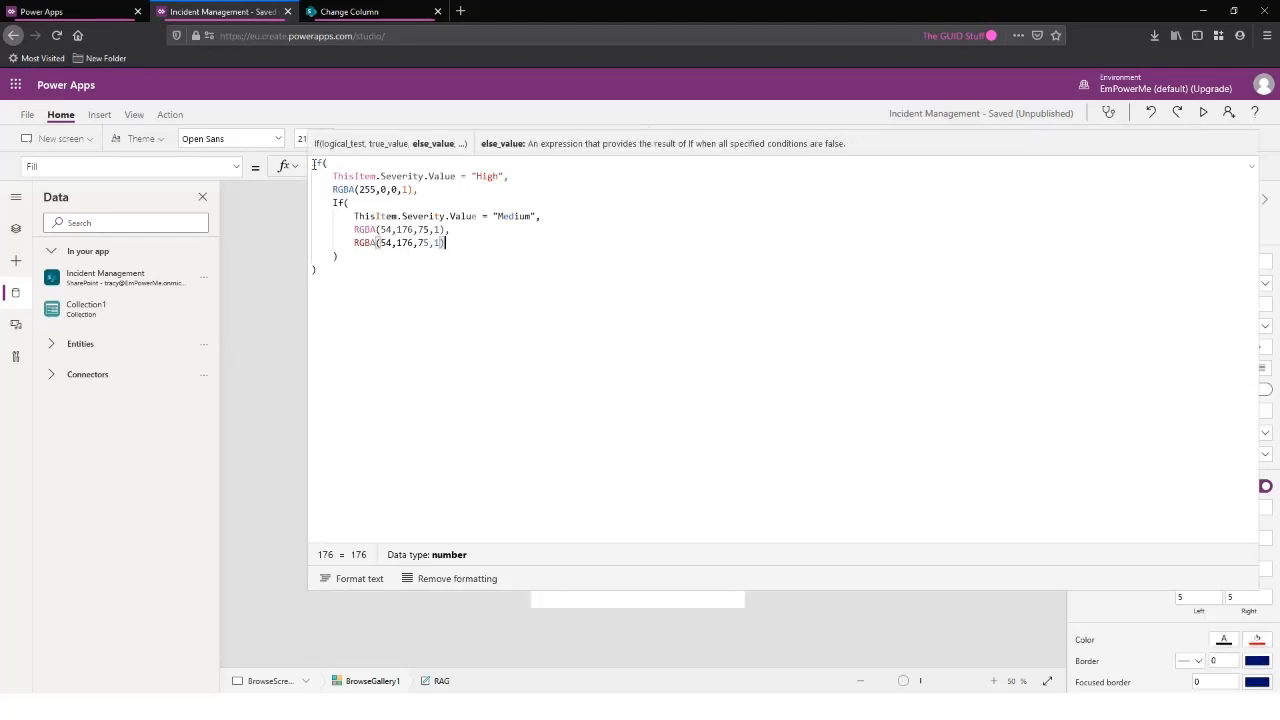
Review the High and Medium conditions and their colours in the Fill formula, and collapse the formula bar
left_click_drag(313, 163, 511, 177)
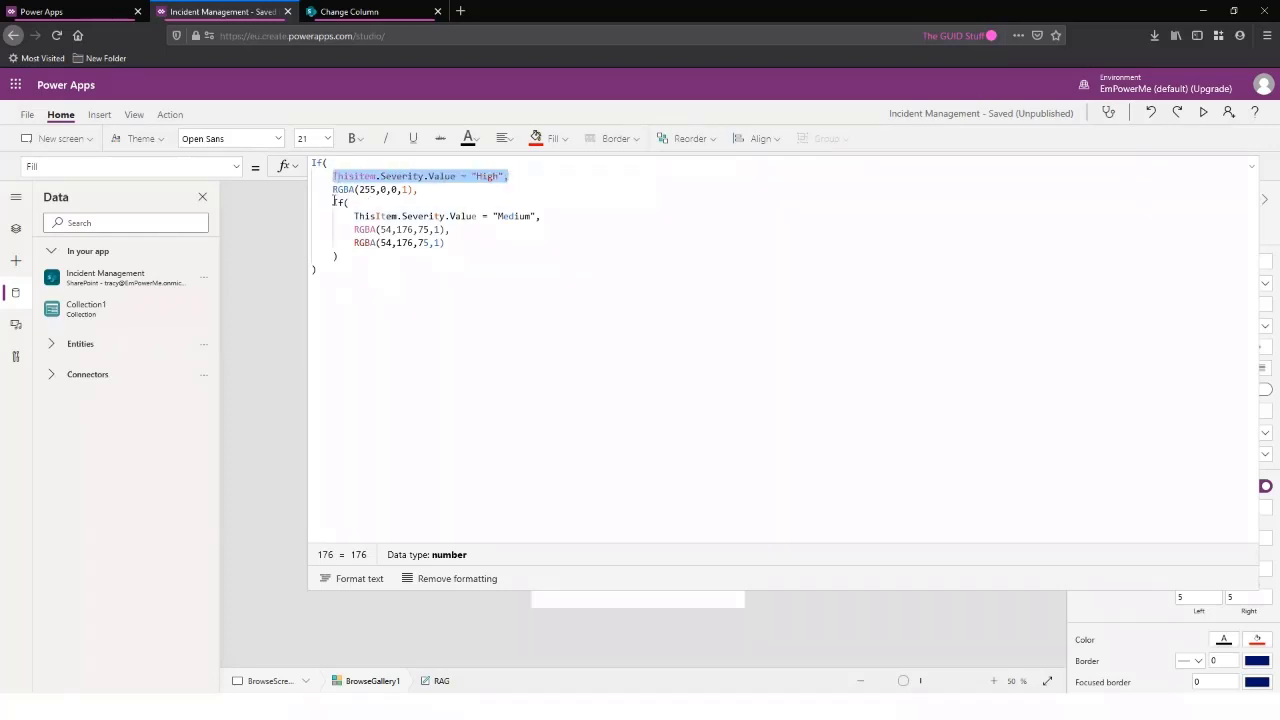
left_click_drag(333, 189, 418, 189)
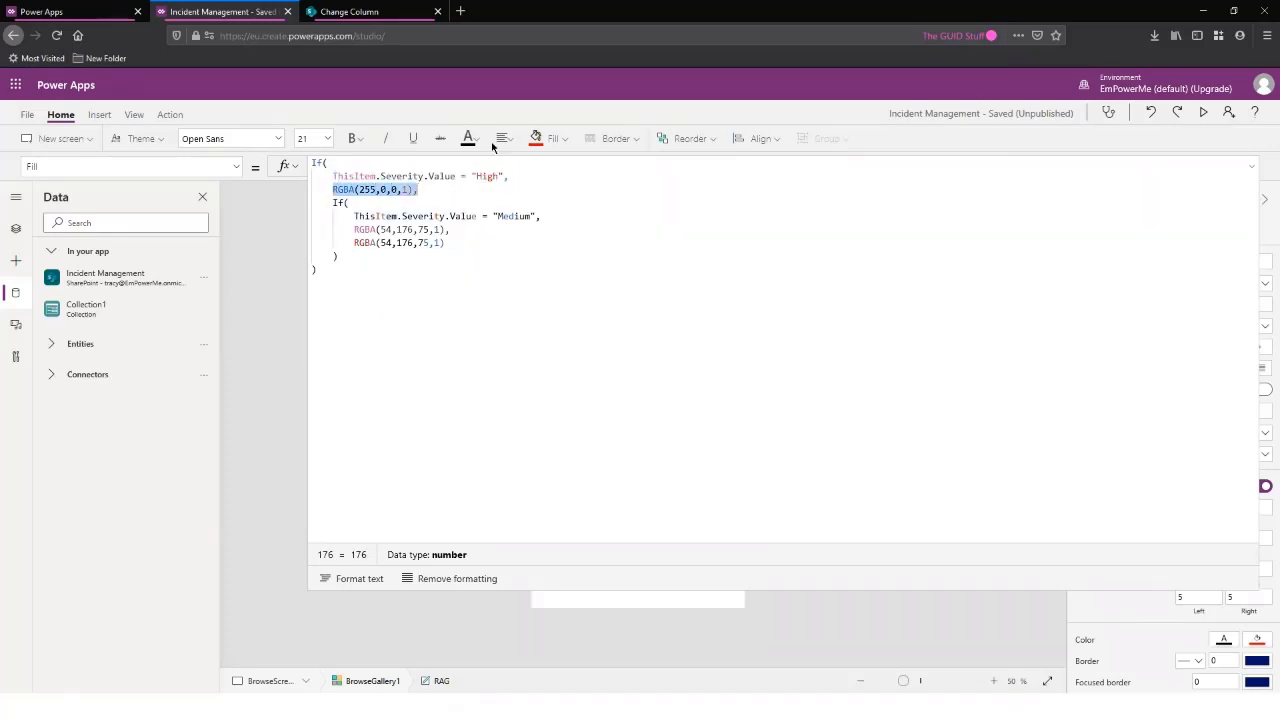
left_click_drag(331, 203, 452, 229)
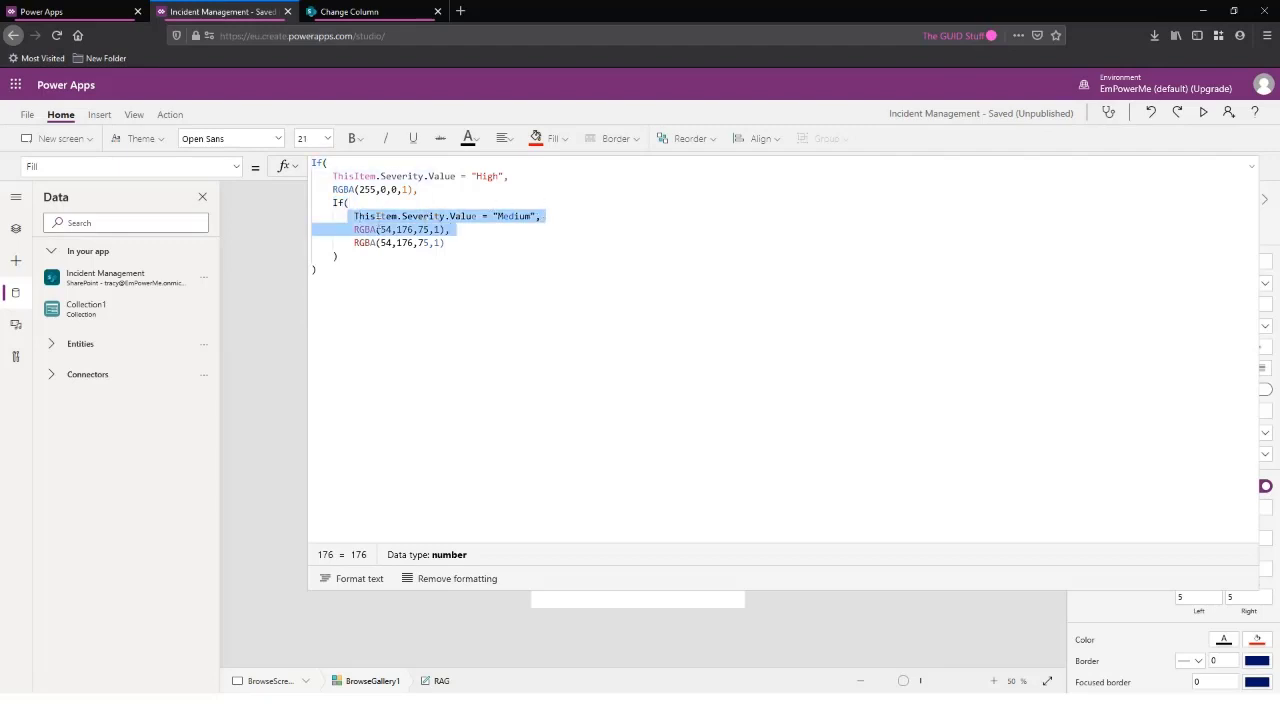
left_click_drag(354, 229, 452, 229)
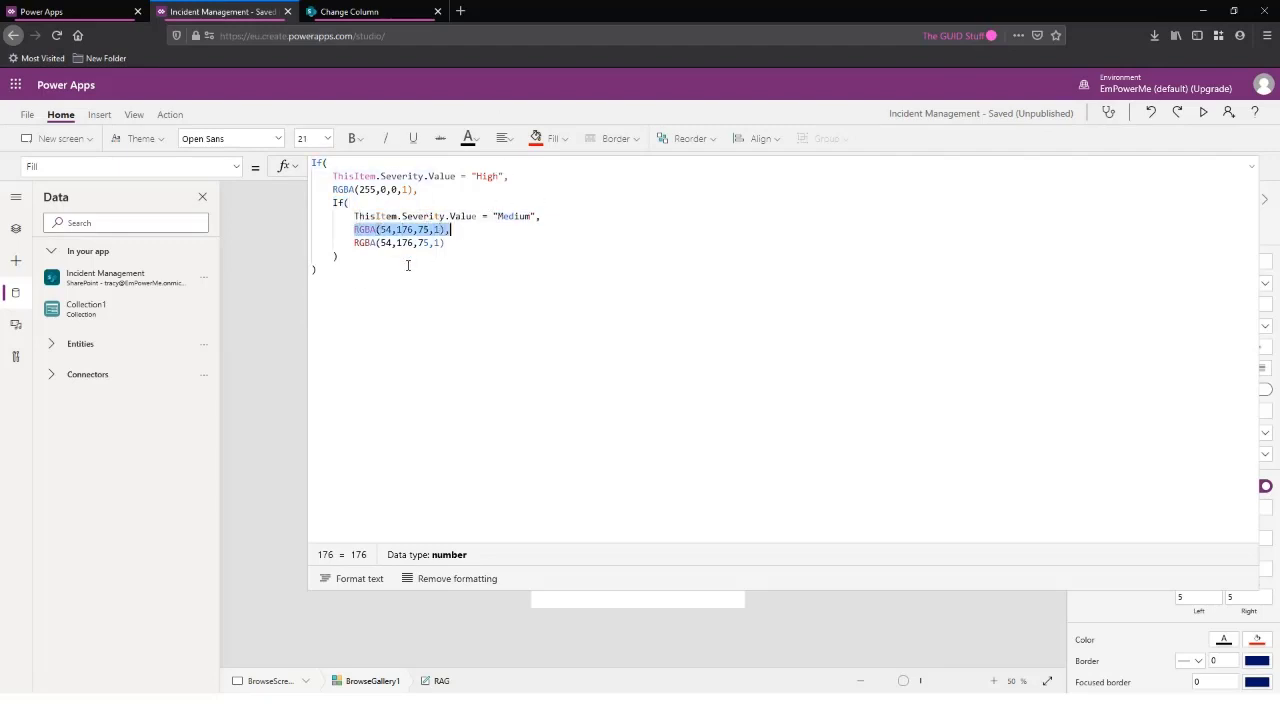
left_click_drag(354, 242, 491, 243)
left_click(499, 280)
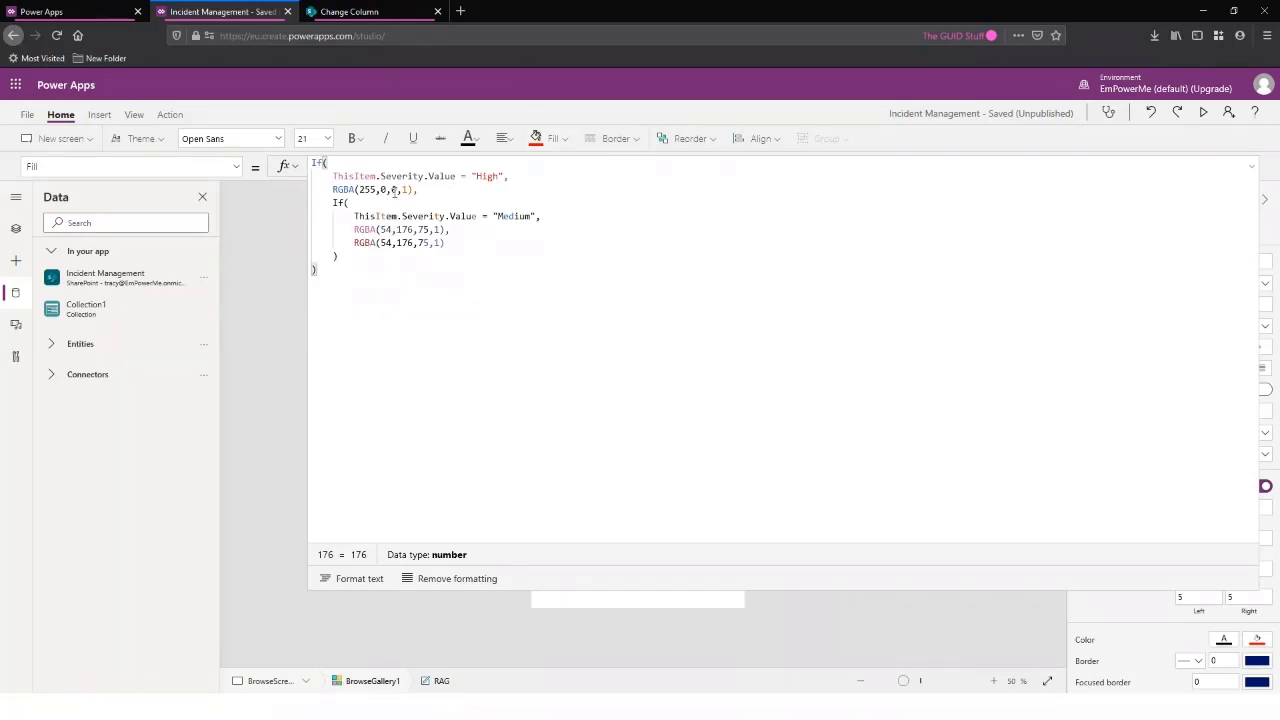
left_click(1250, 167)
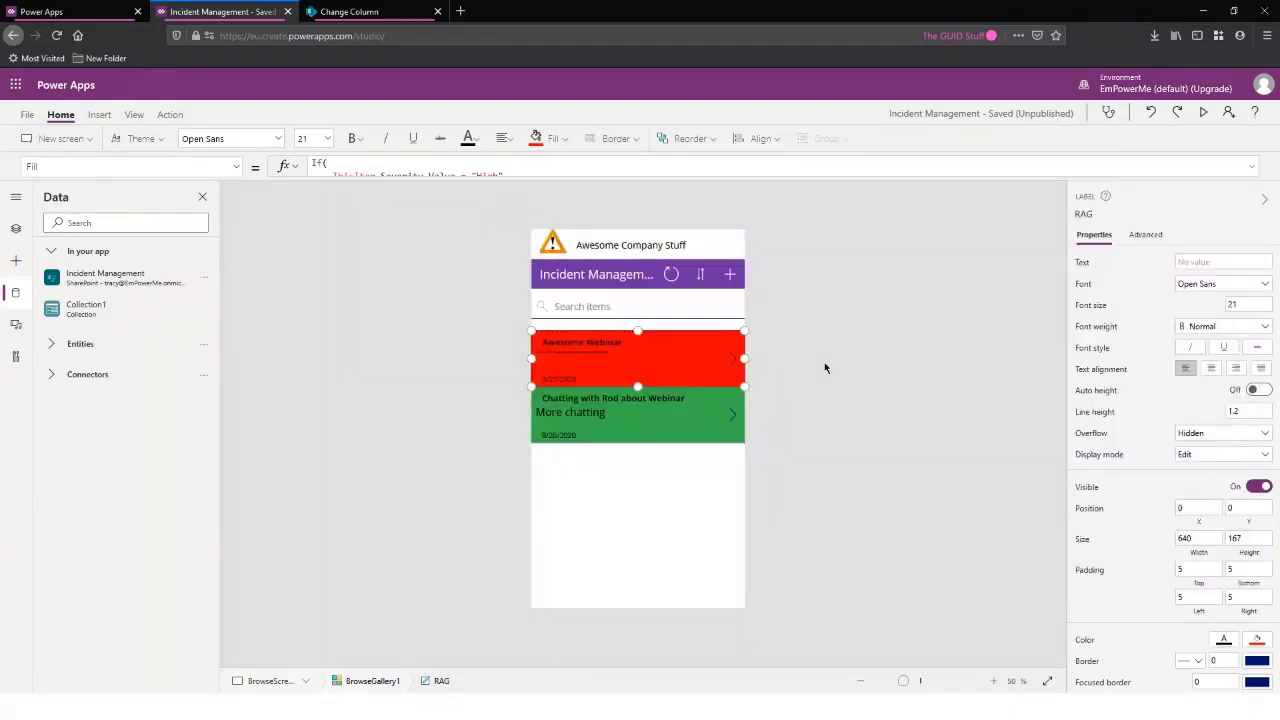
left_click(824, 362)
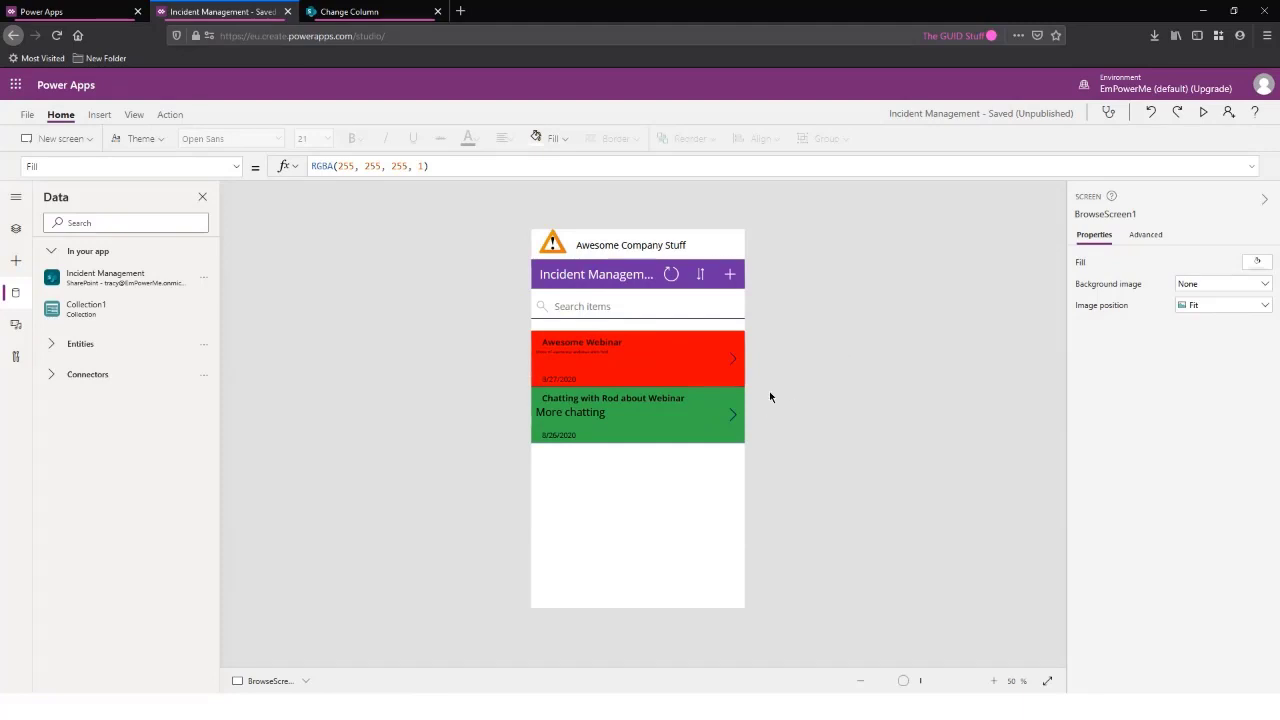
Show the tree of screens and controls, and check the Awesome Webinar incident's detail screen before returning to the gallery
left_click(15, 228)
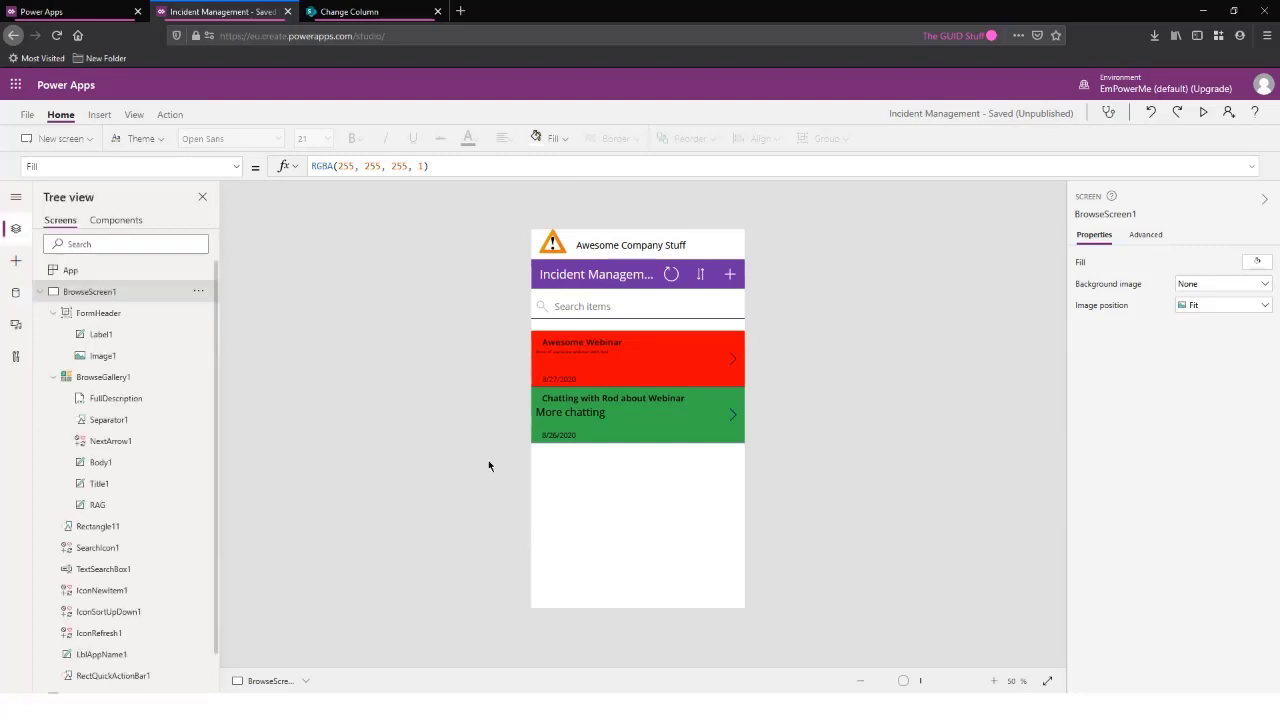
left_click(735, 363, "alt")
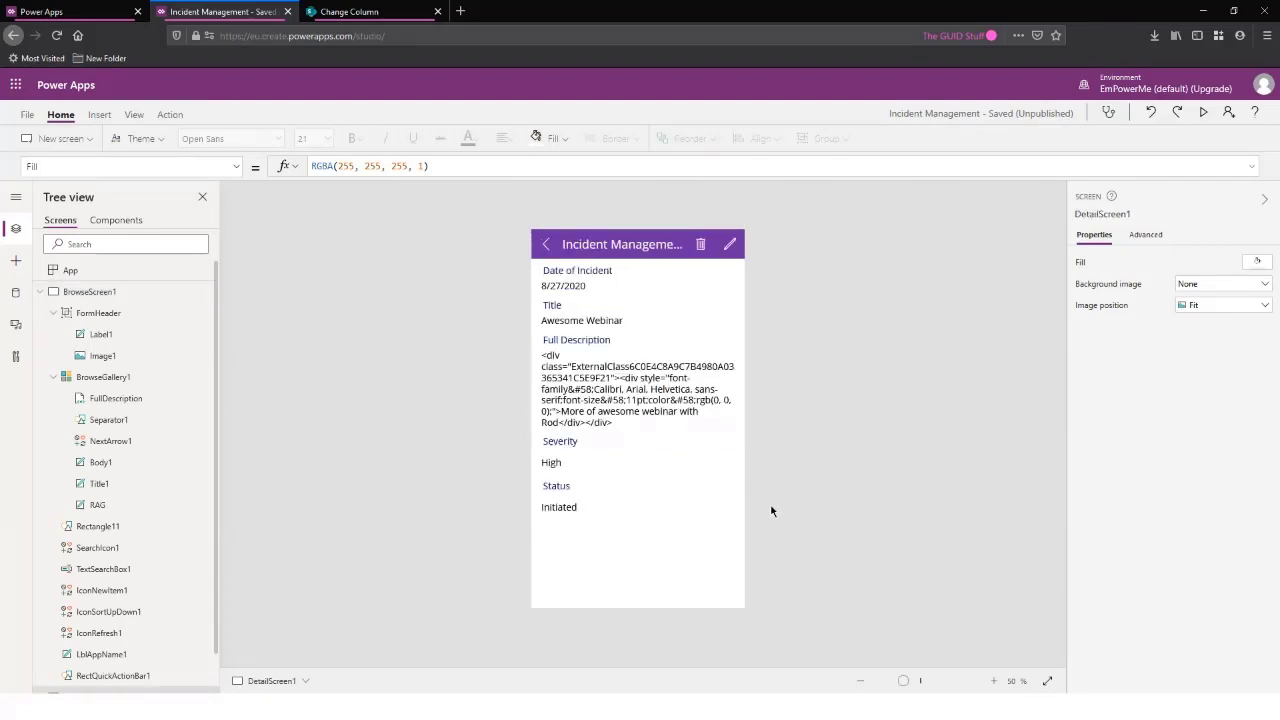
left_click(546, 244, "alt")
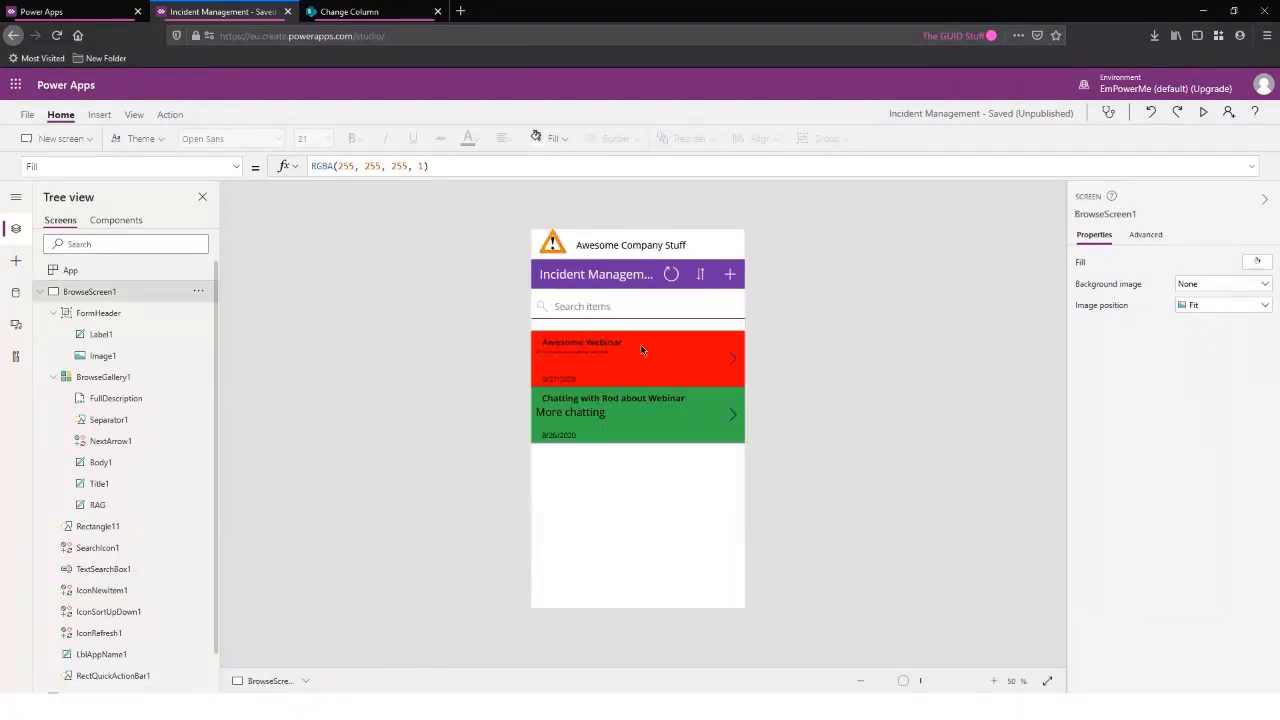
Preview the app, open the Awesome Webinar incident's details, and close the preview
left_click(1203, 112)
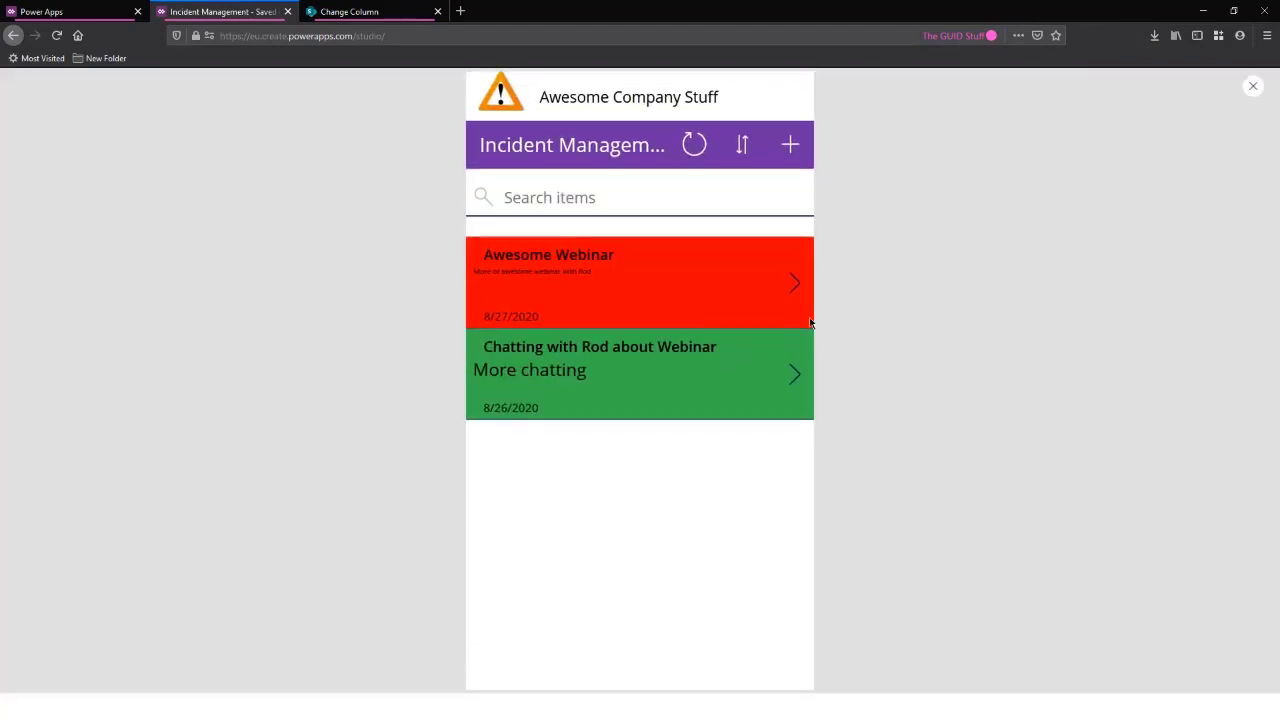
left_click(791, 285)
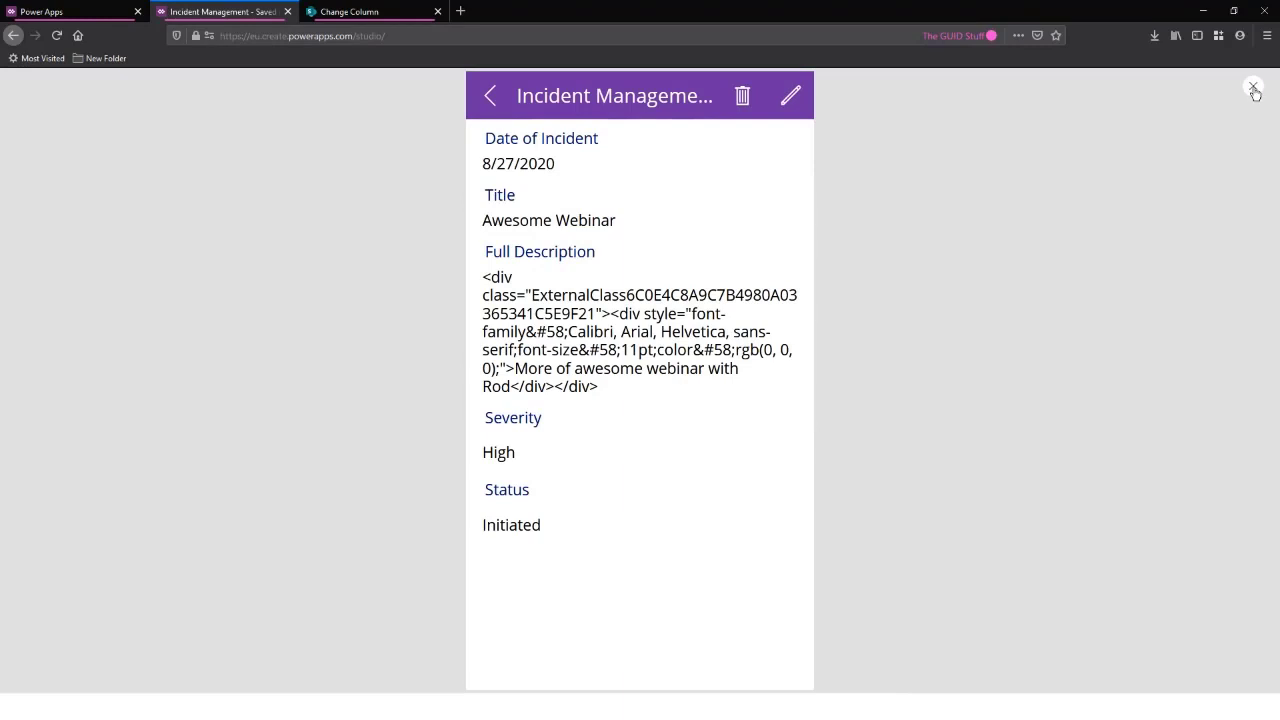
left_click(1253, 86)
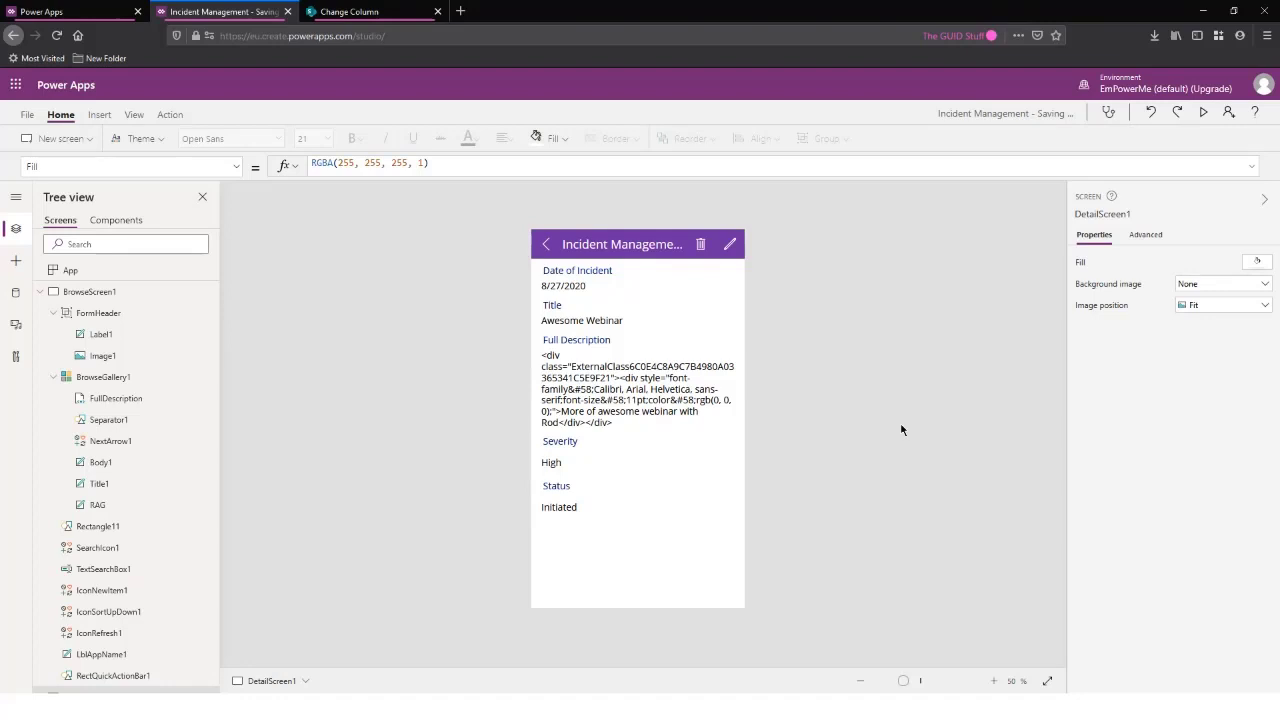
Enlarge the detail screen to 60% and select the Full Description card's value label, DataCardValue3, inside DetailForm1
left_click(993, 681)
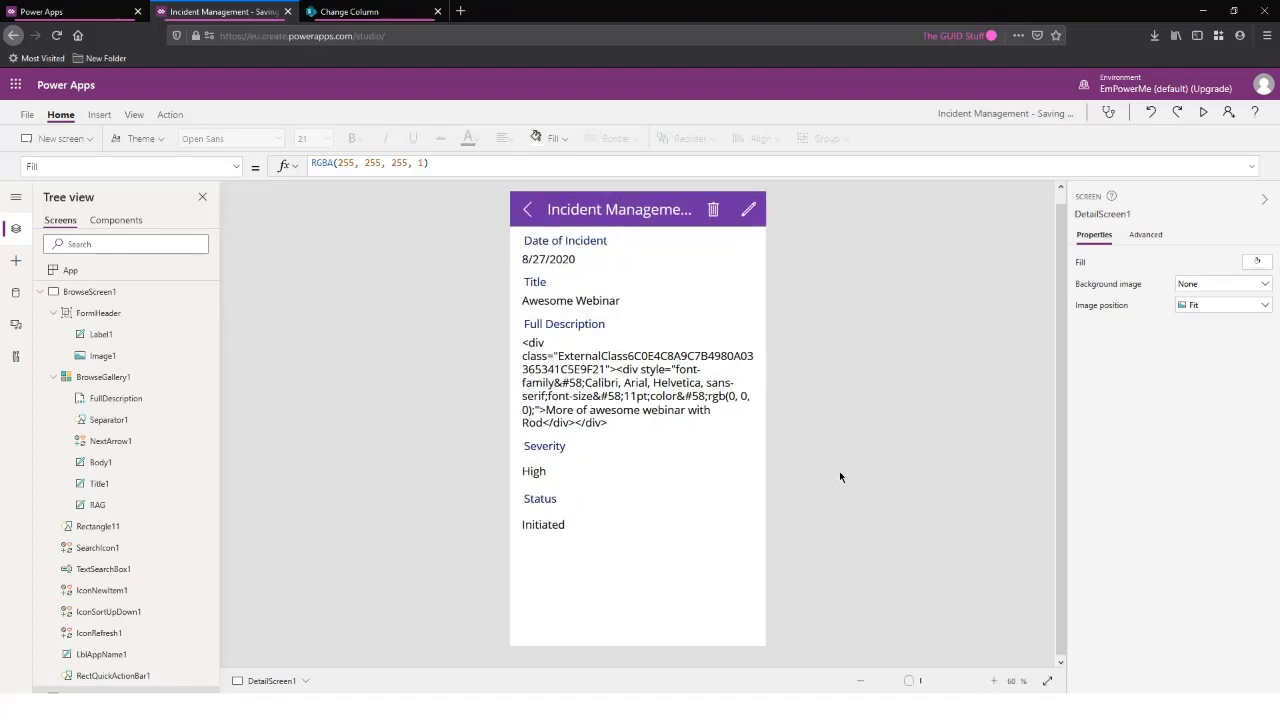
left_click(580, 376)
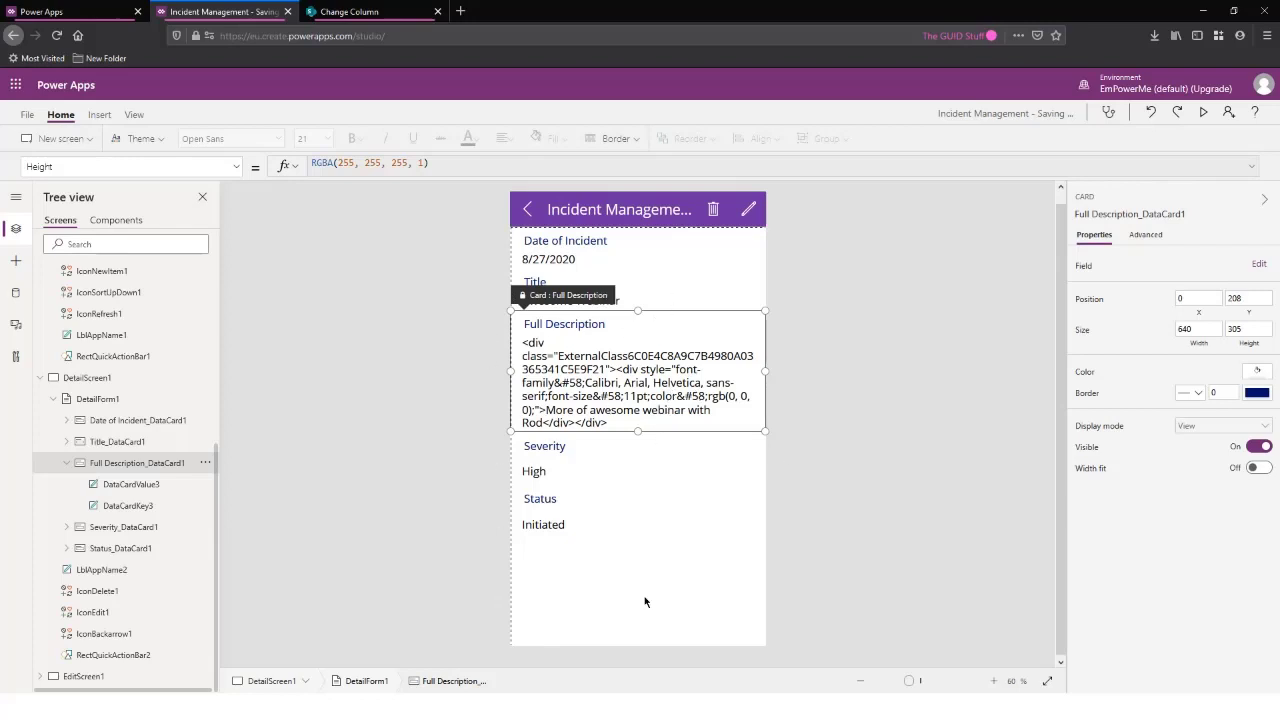
left_click(66, 463)
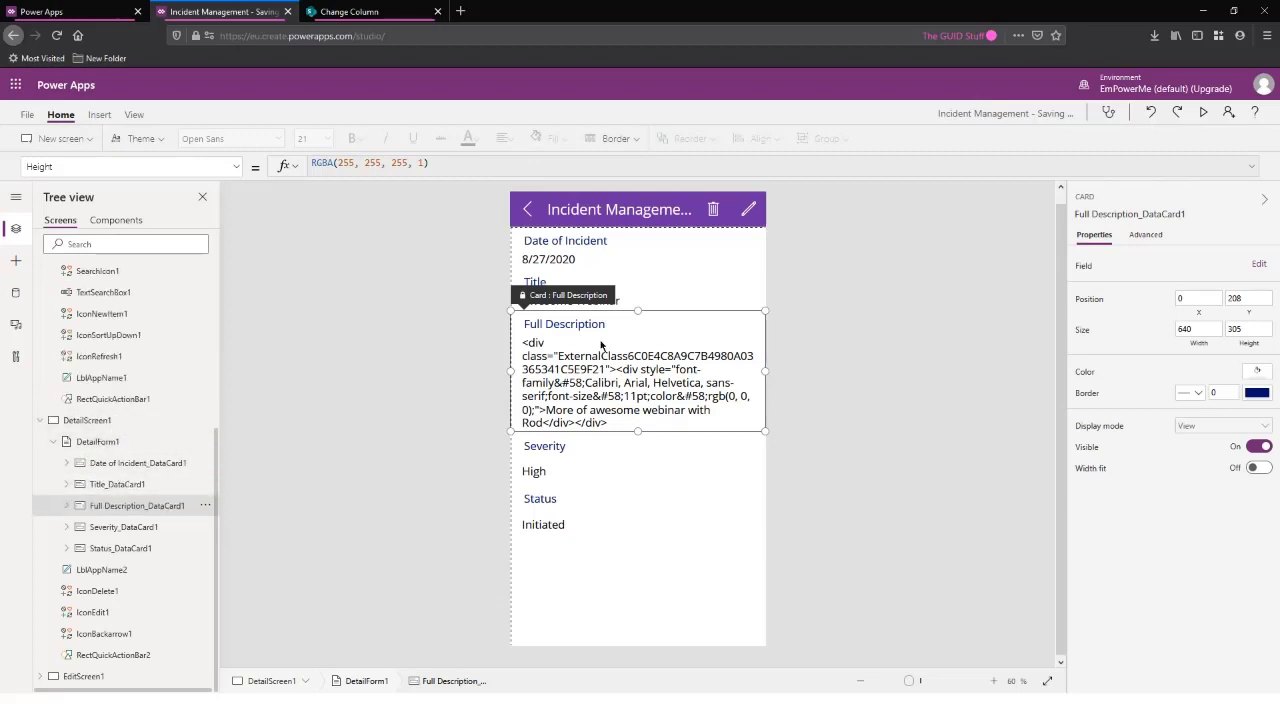
left_click(100, 442)
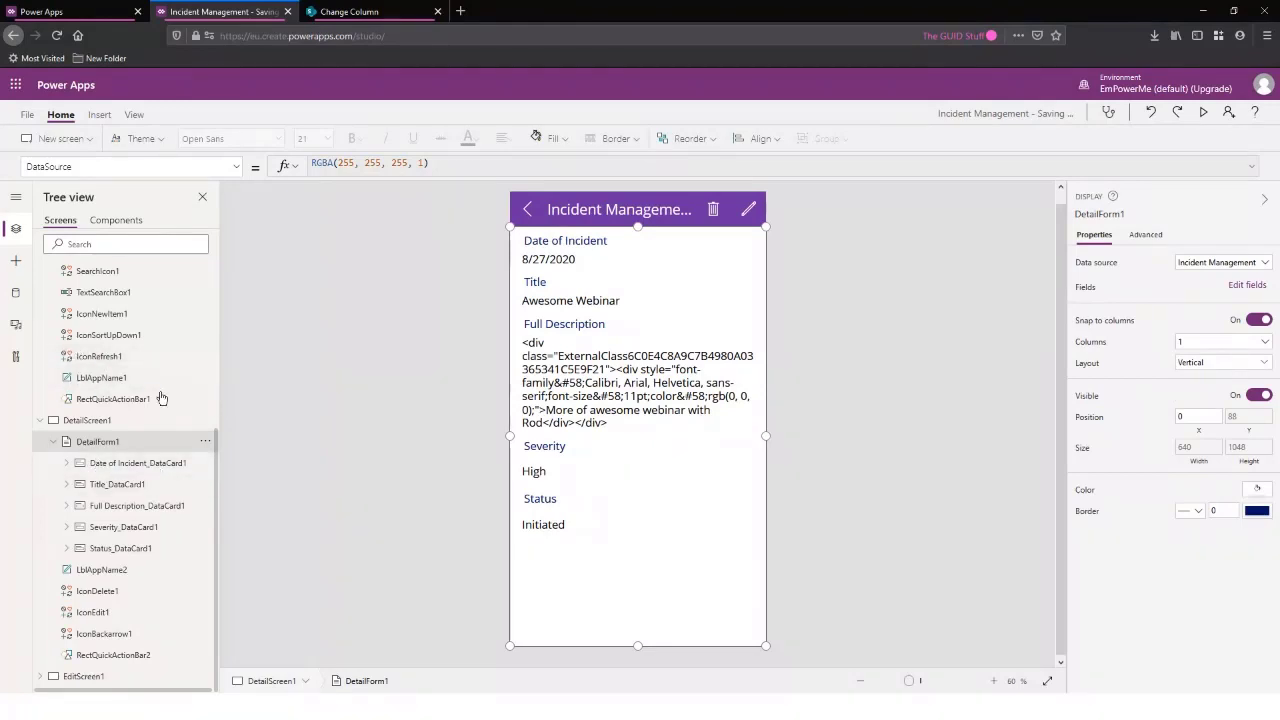
scroll(150, 410, "up", 5)
scroll(108, 397, "down", 5)
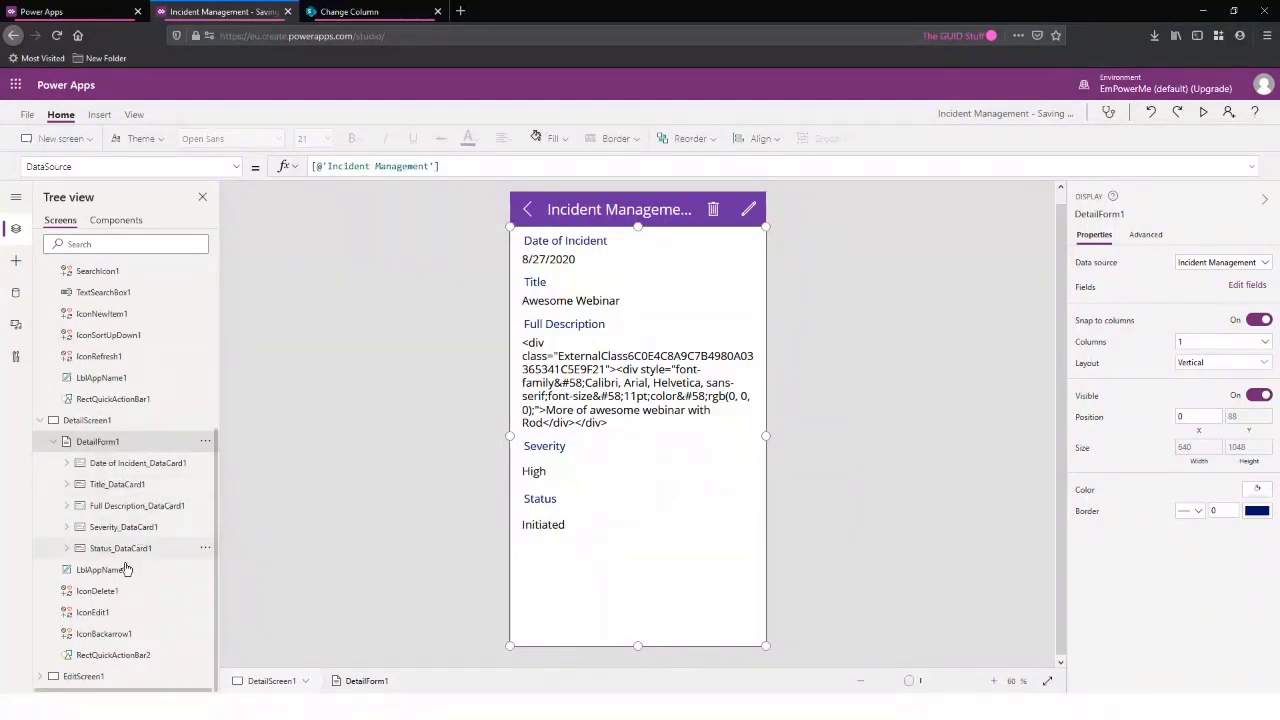
left_click(67, 506)
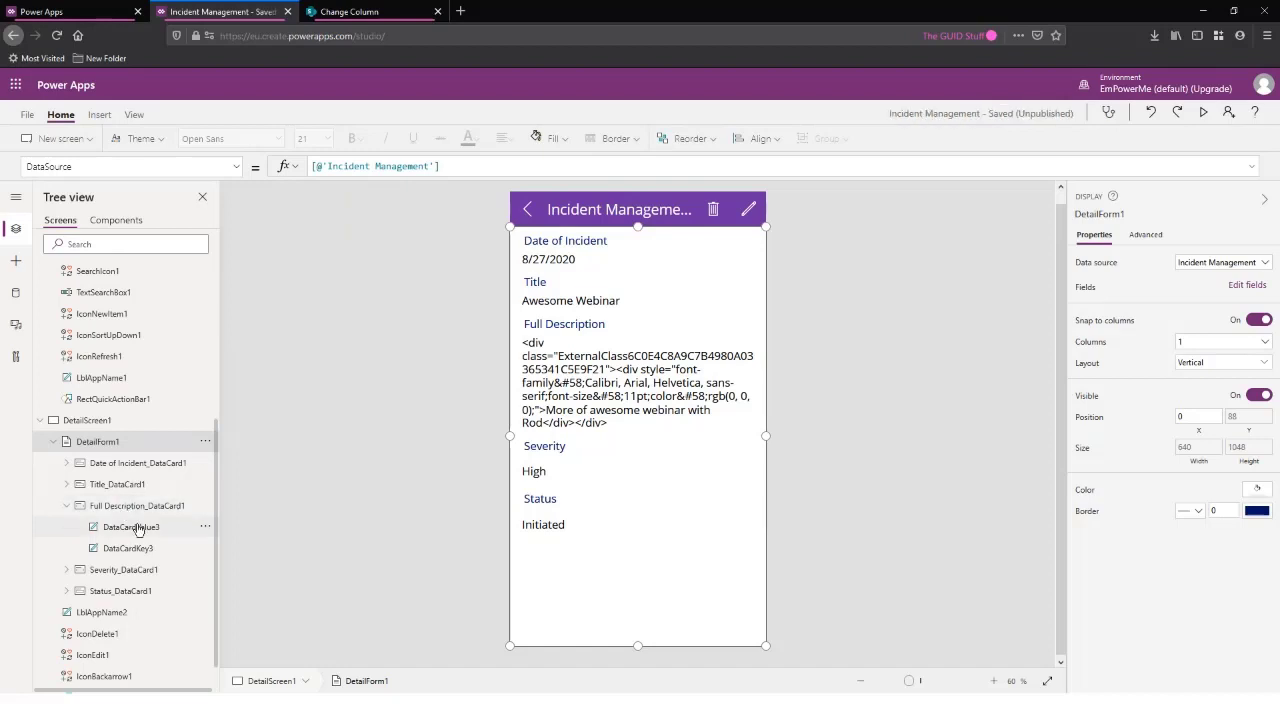
left_click(138, 528)
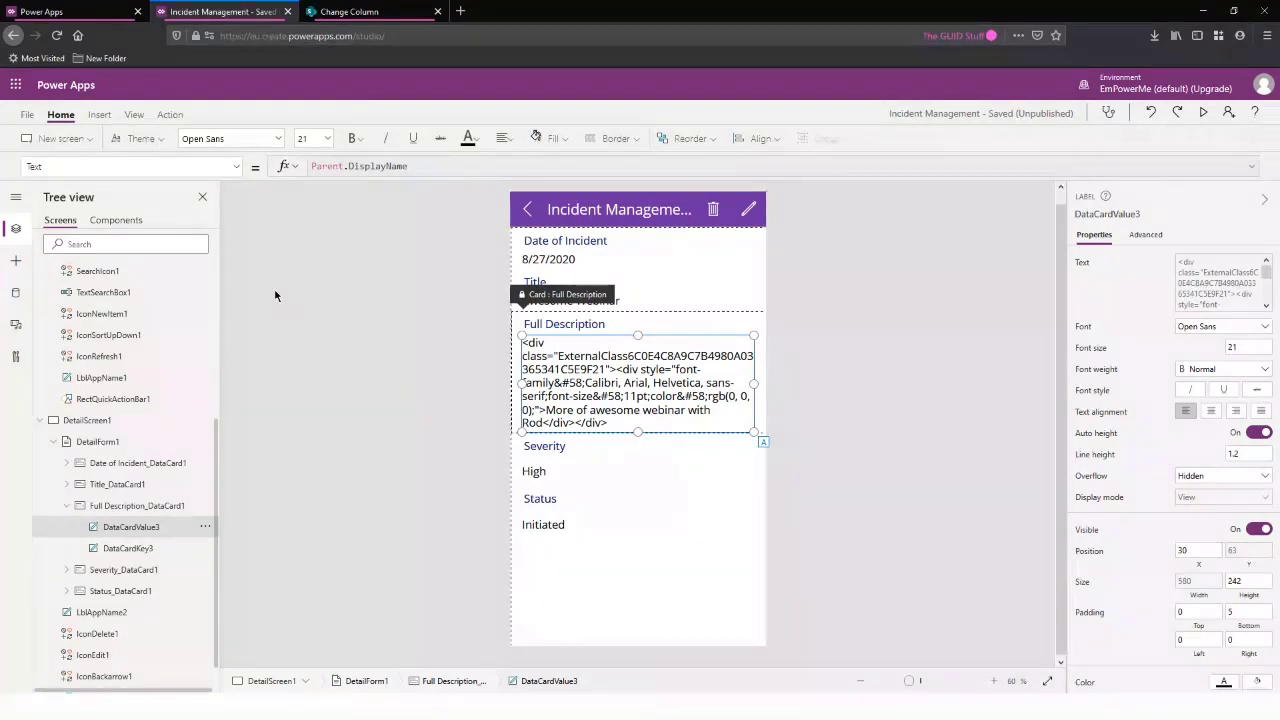
Compare the Text formula of DataCardValue3 with the Default formula of its parent Full Description card
left_click(163, 507)
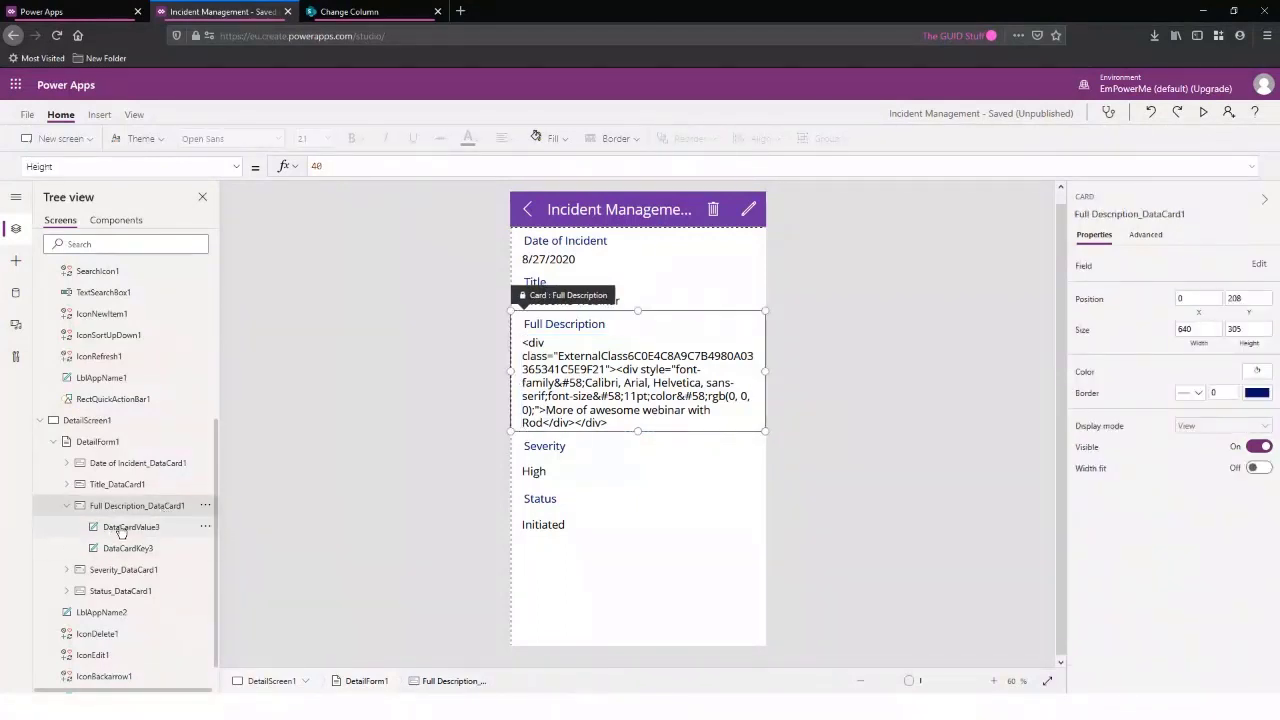
left_click(145, 528)
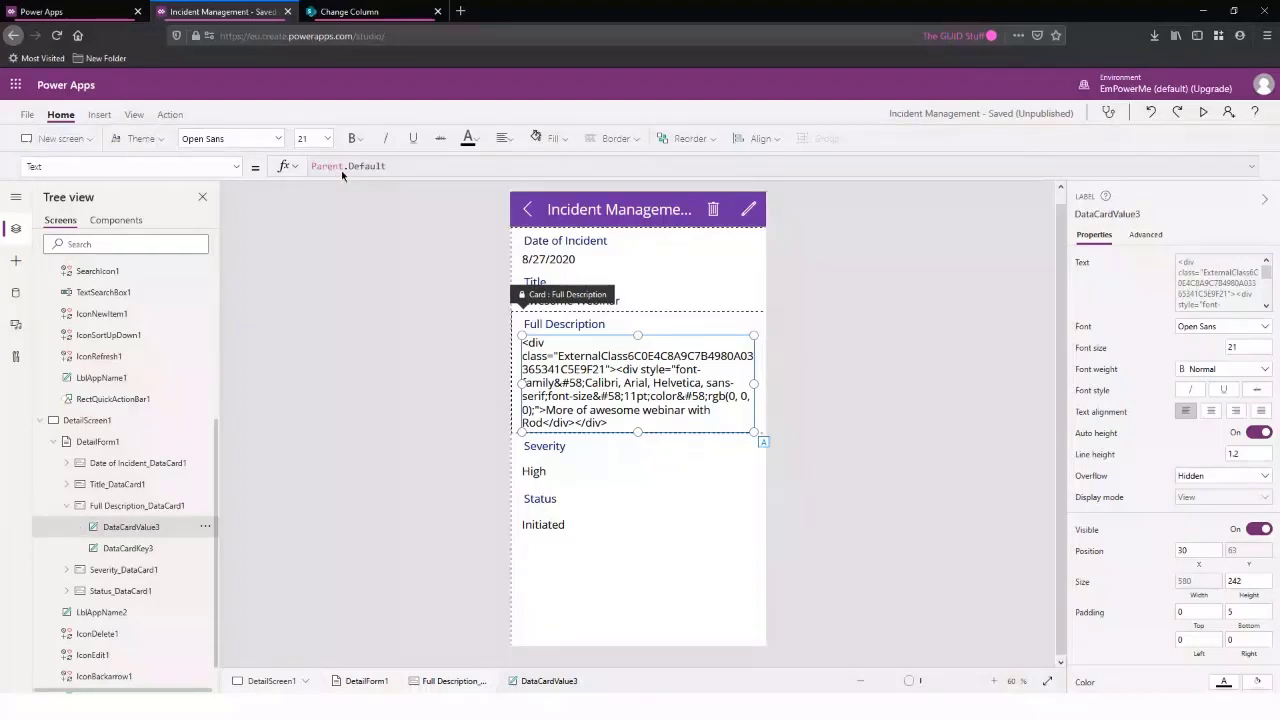
left_click(132, 514)
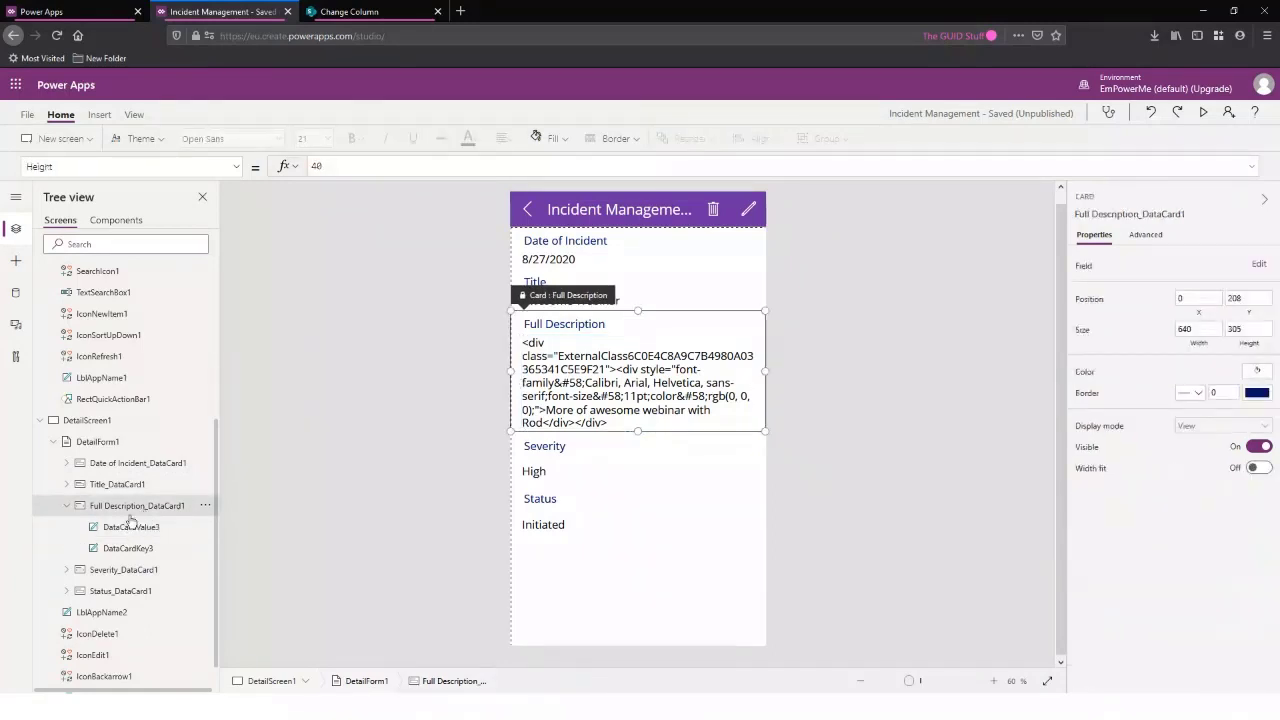
left_click(100, 441)
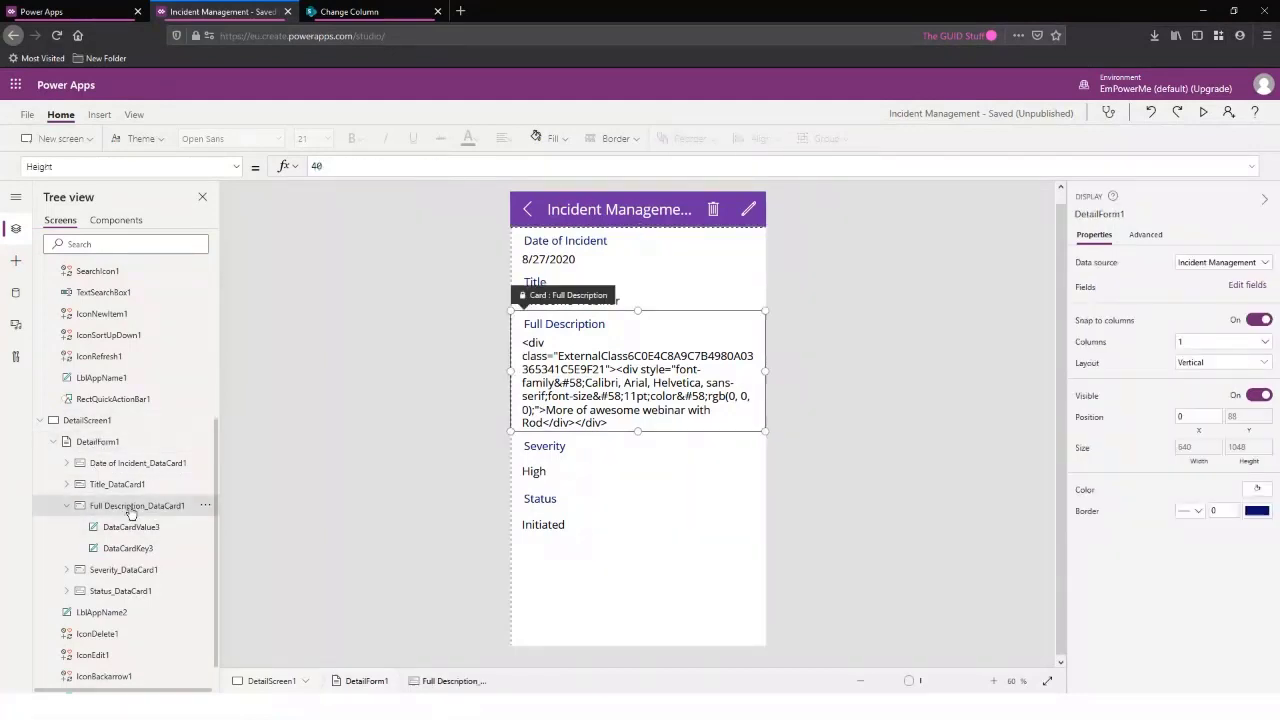
left_click(130, 508)
left_click(22, 165)
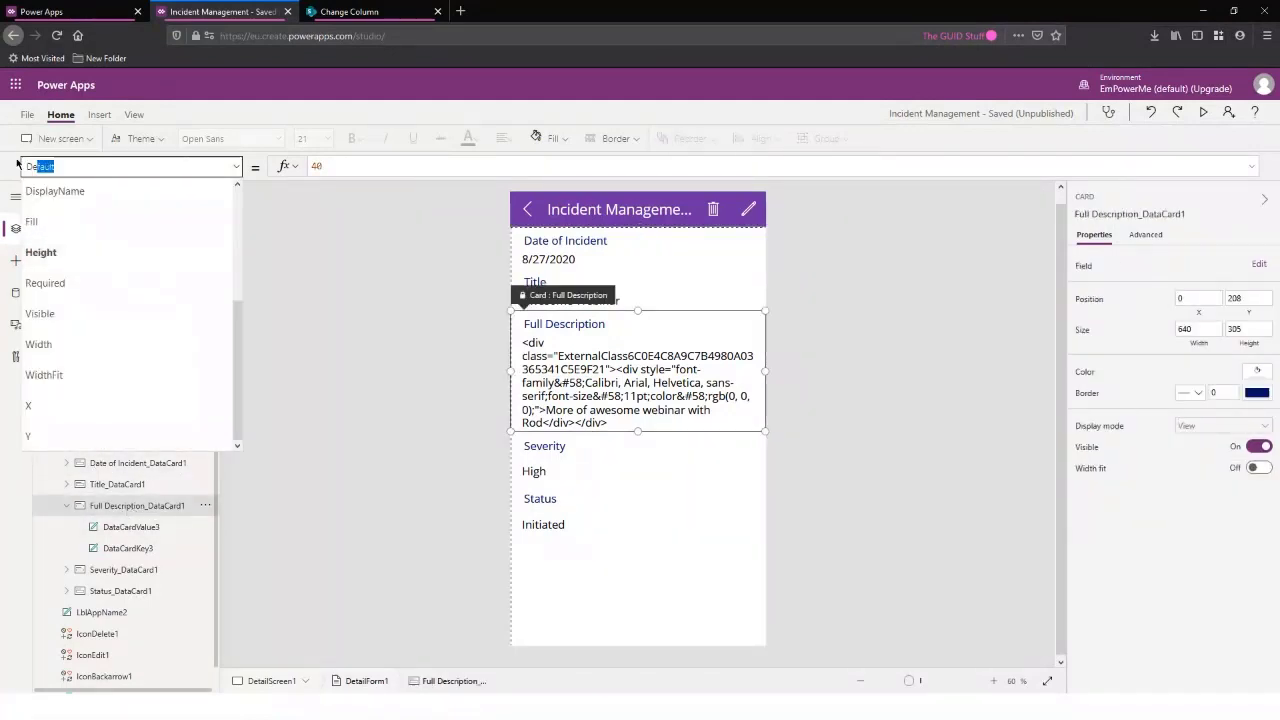
key("Tab")
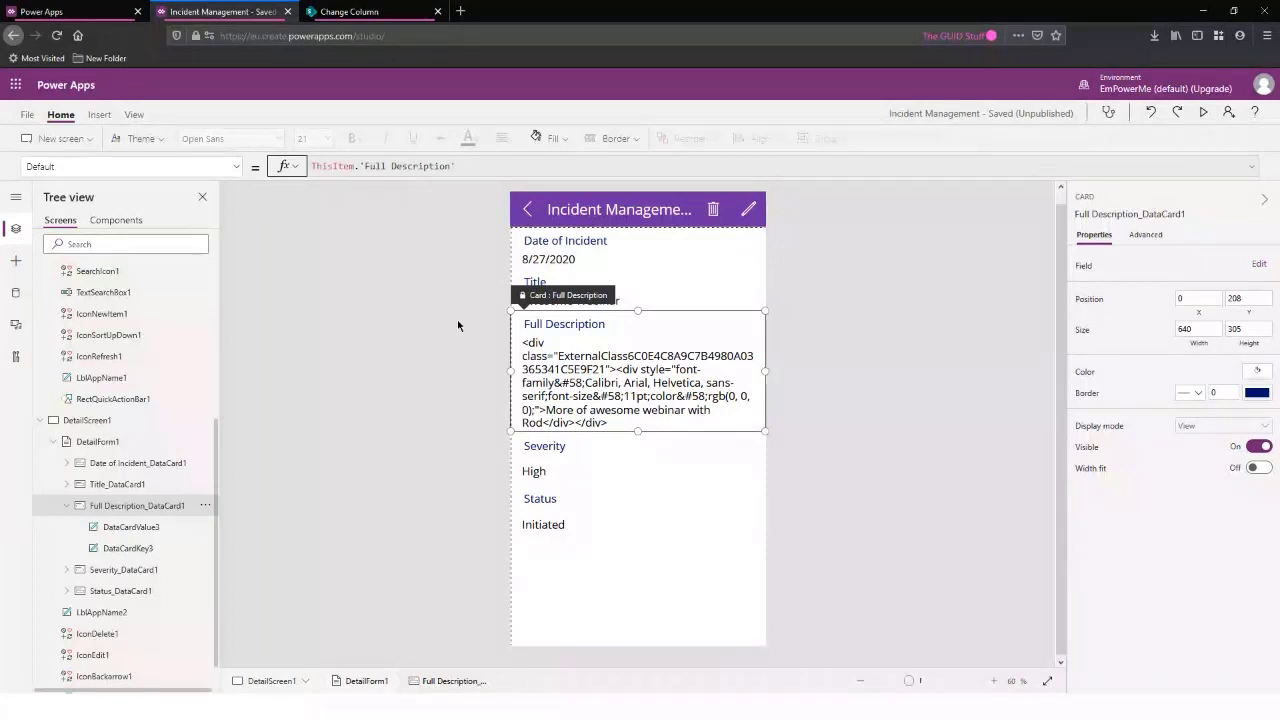
Unlock DataCardValue3 in the Full Description card so its properties can be changed
left_click(163, 528)
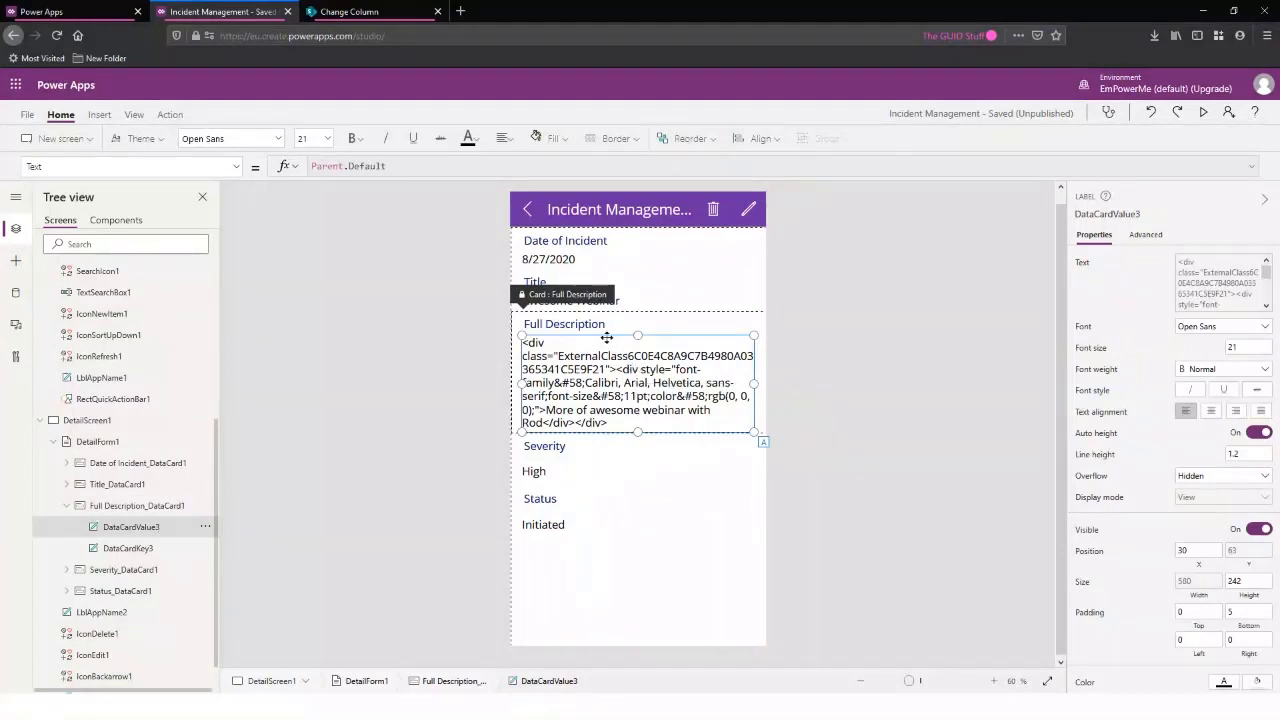
left_click(205, 530)
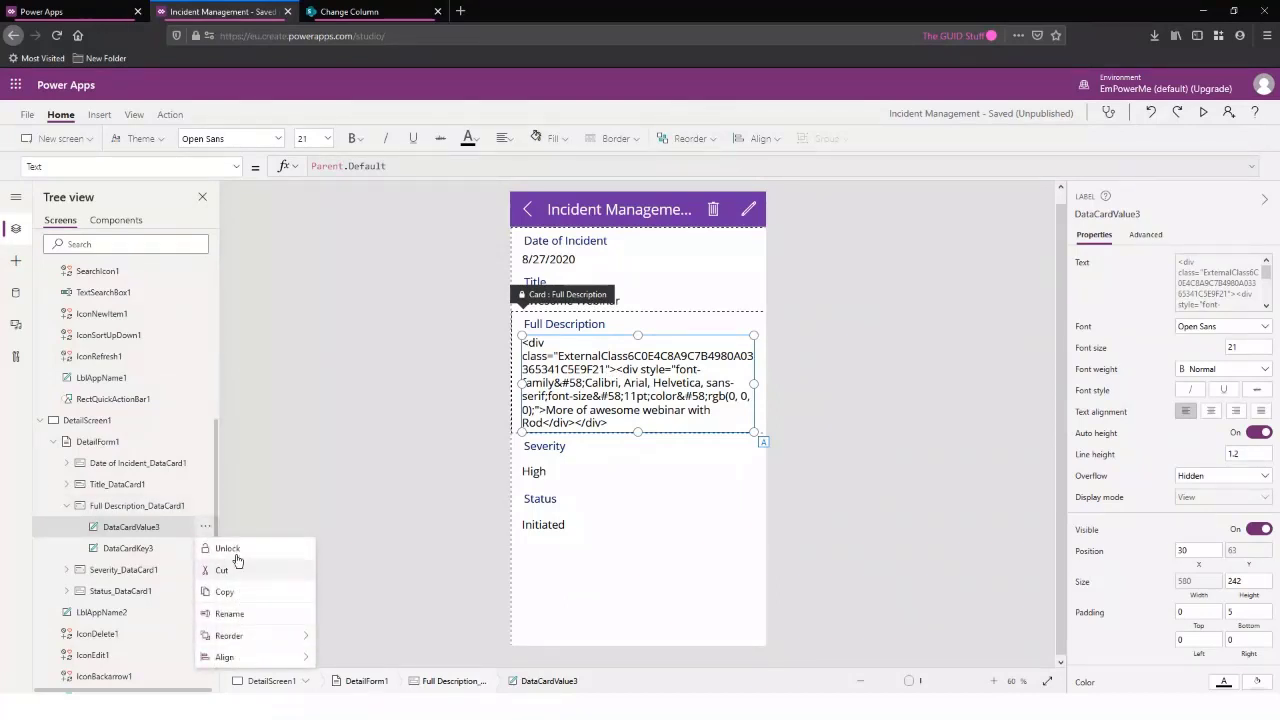
left_click(105, 506)
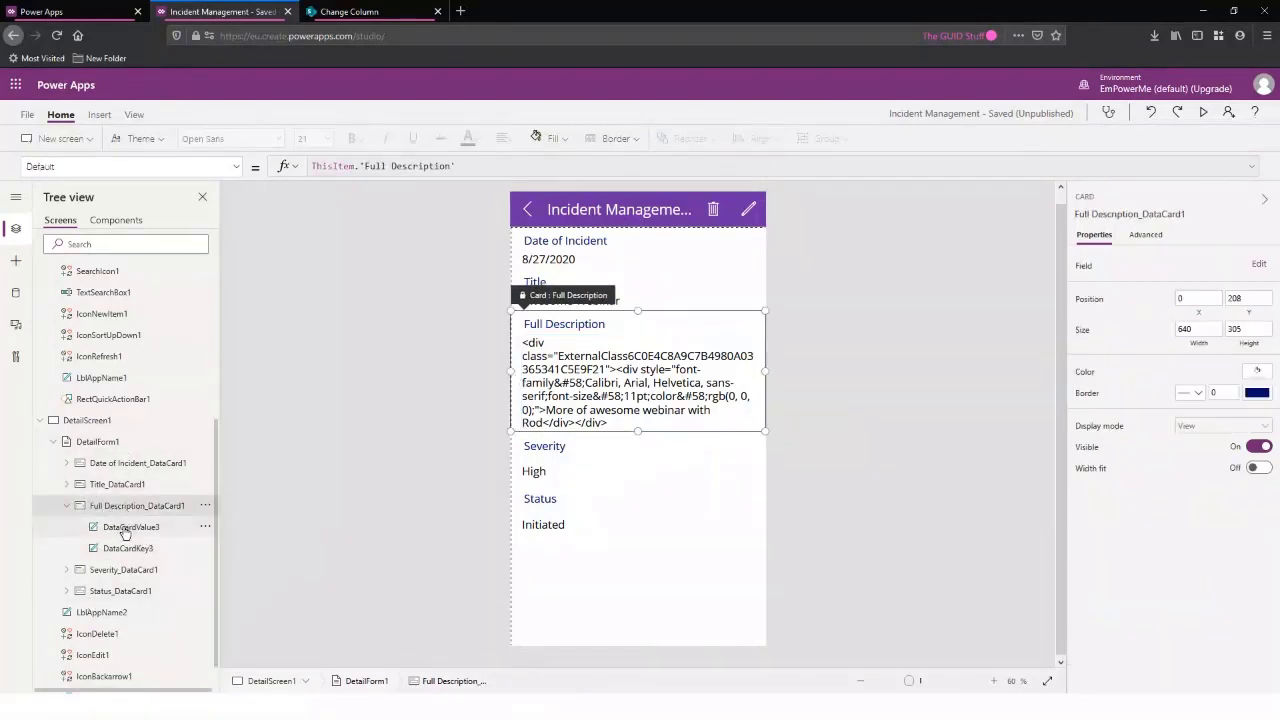
left_click(125, 528)
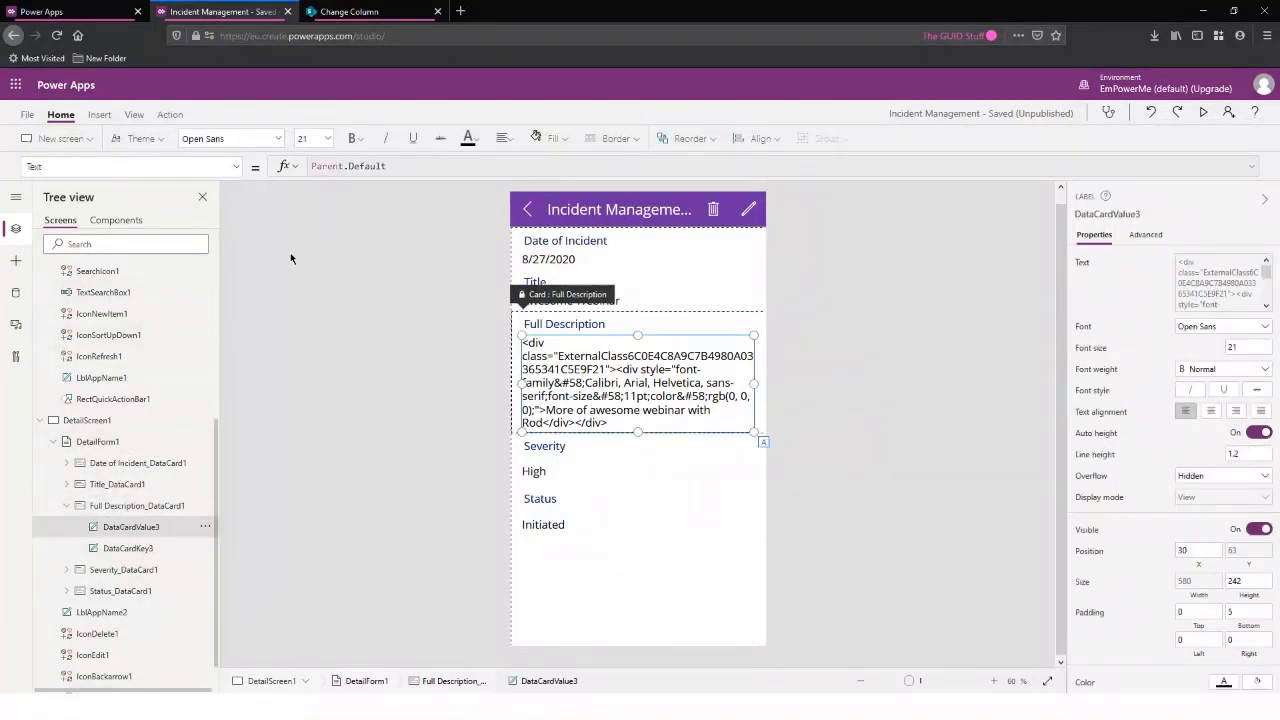
left_click(1148, 236)
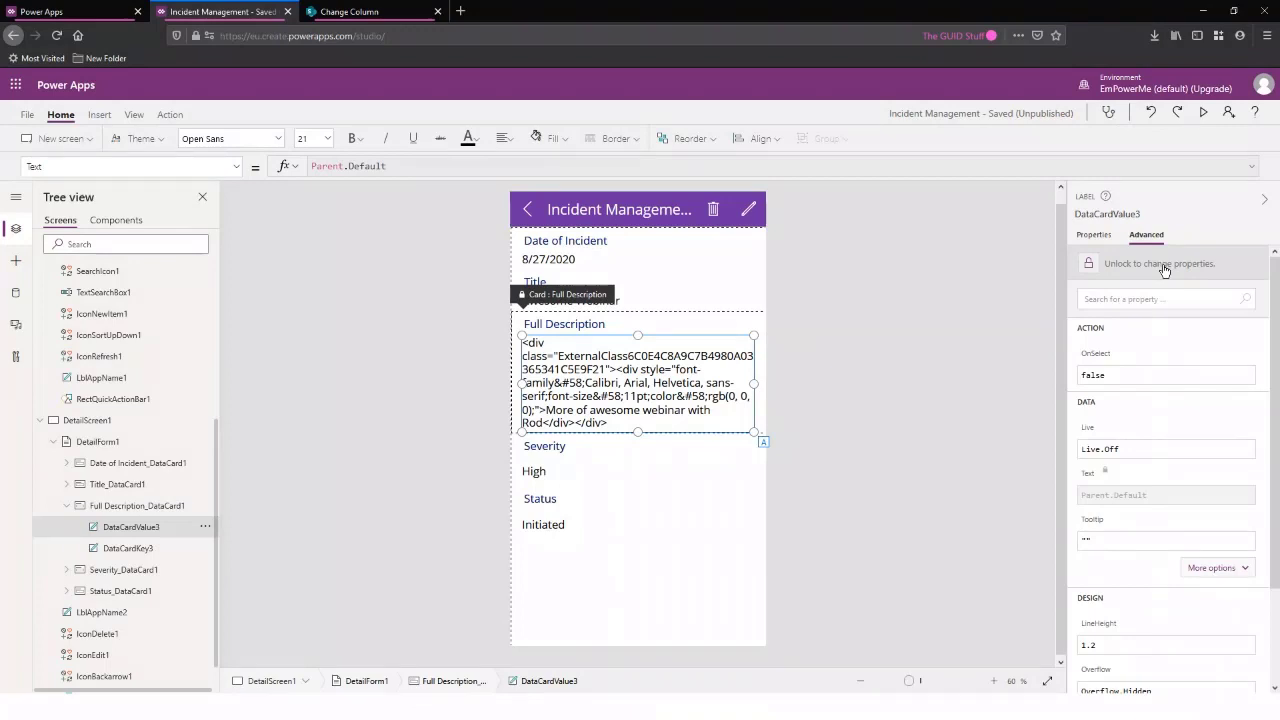
right_click(244, 549)
left_click(252, 554)
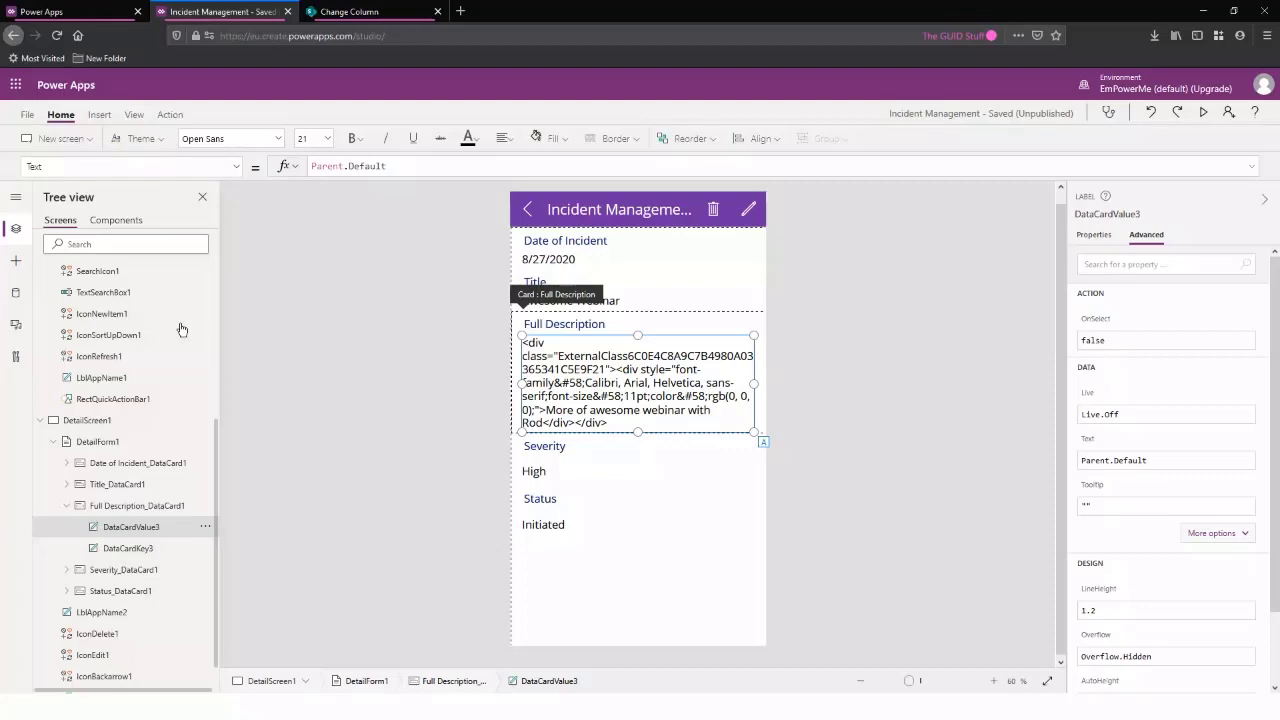
Replace DataCardValue3 in the detail form's Full Description card with an HTML text control, placed below the field heading and made taller
key("Delete")
left_click(98, 114)
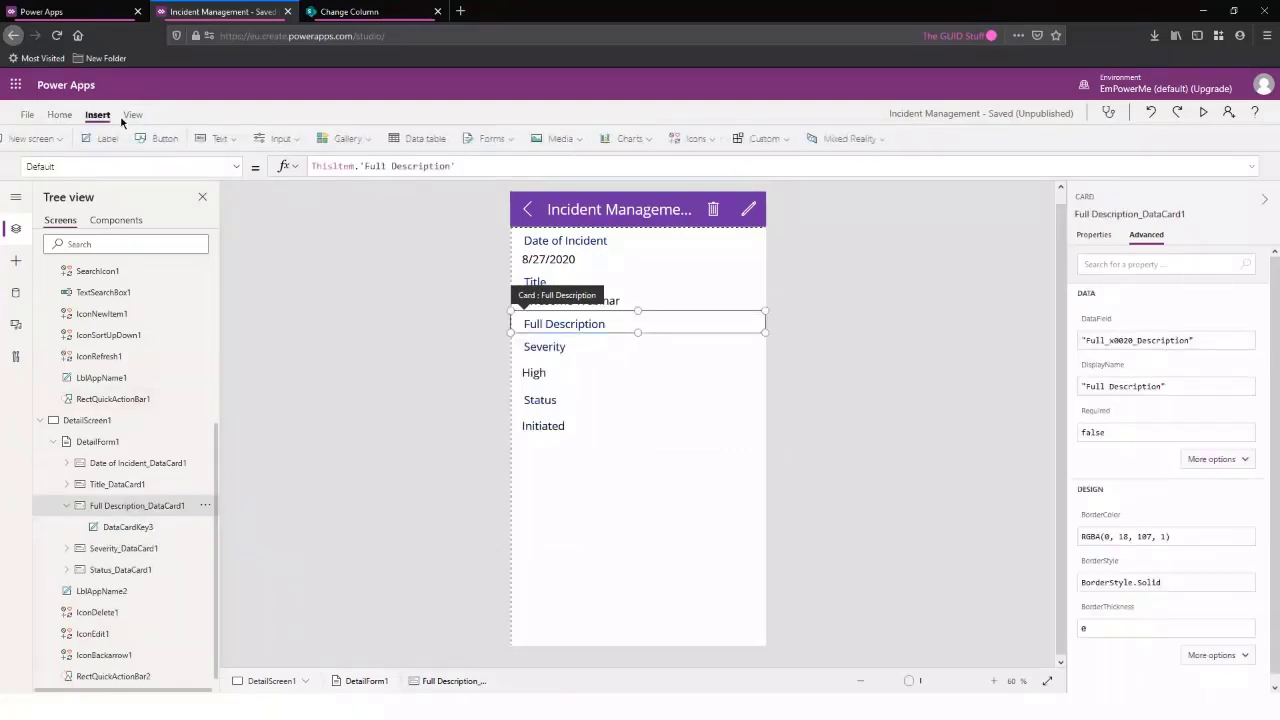
left_click(247, 140)
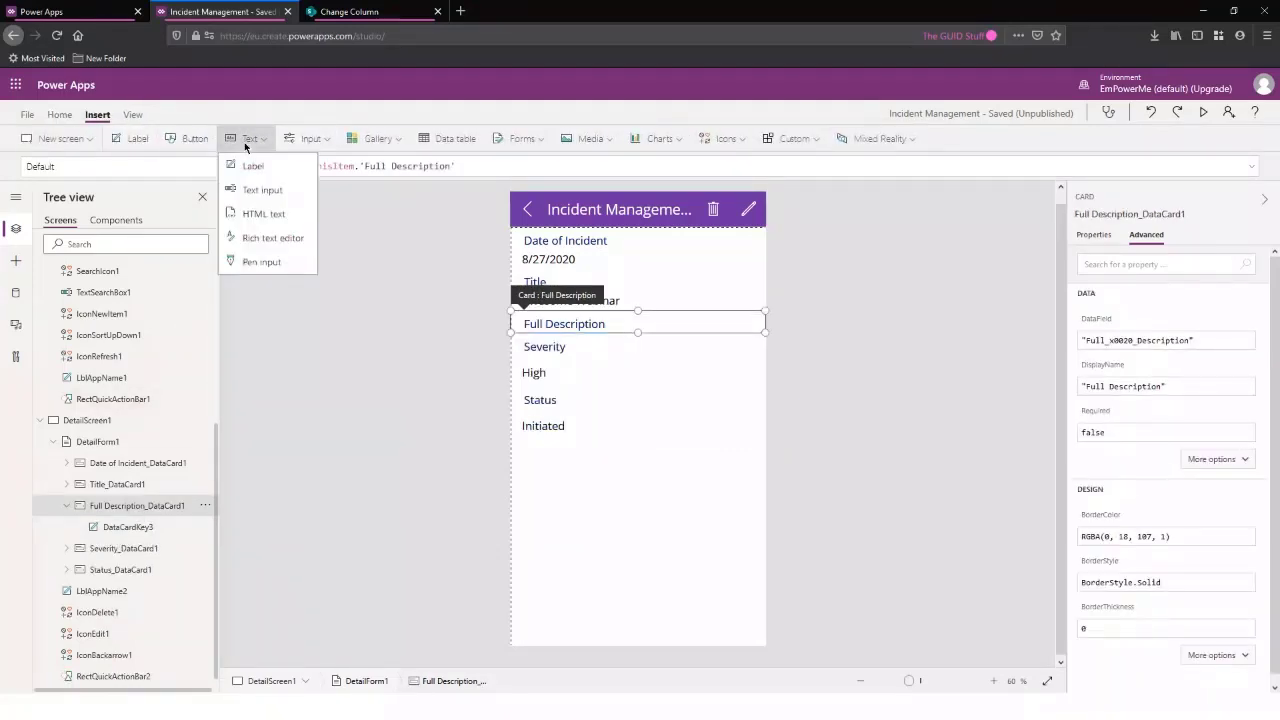
left_click(272, 216)
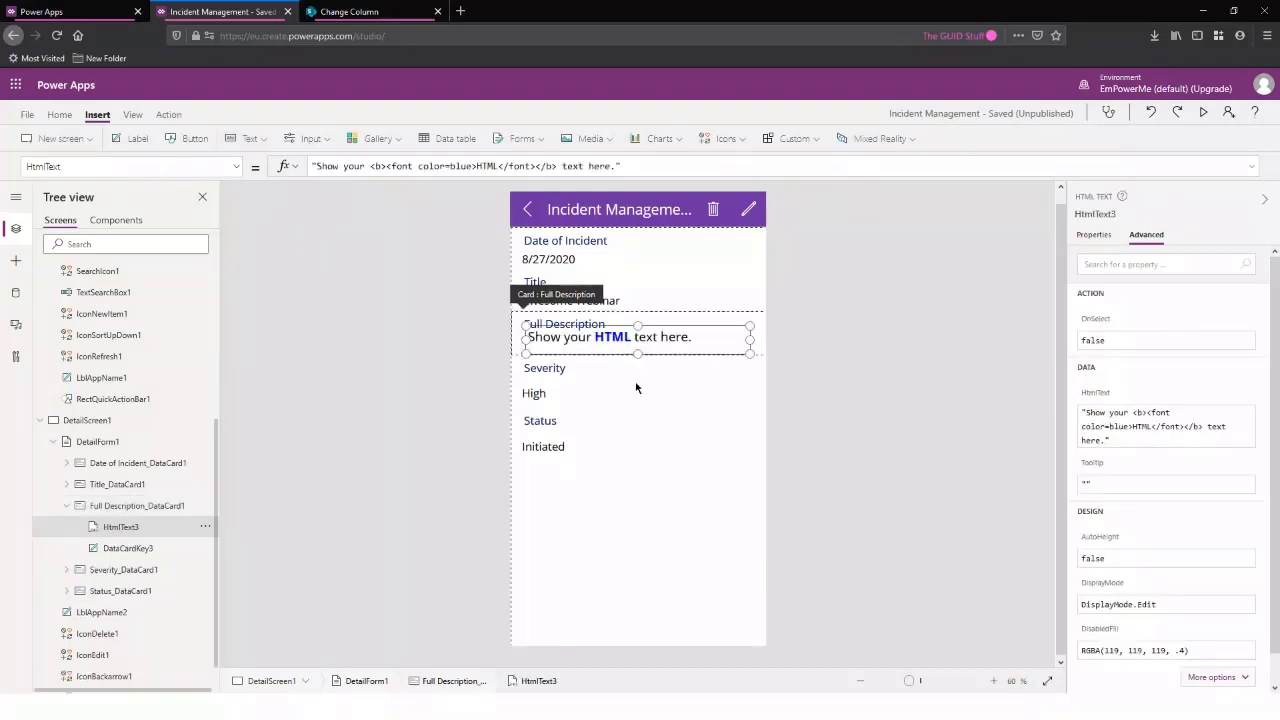
left_click(640, 324)
left_click(670, 341)
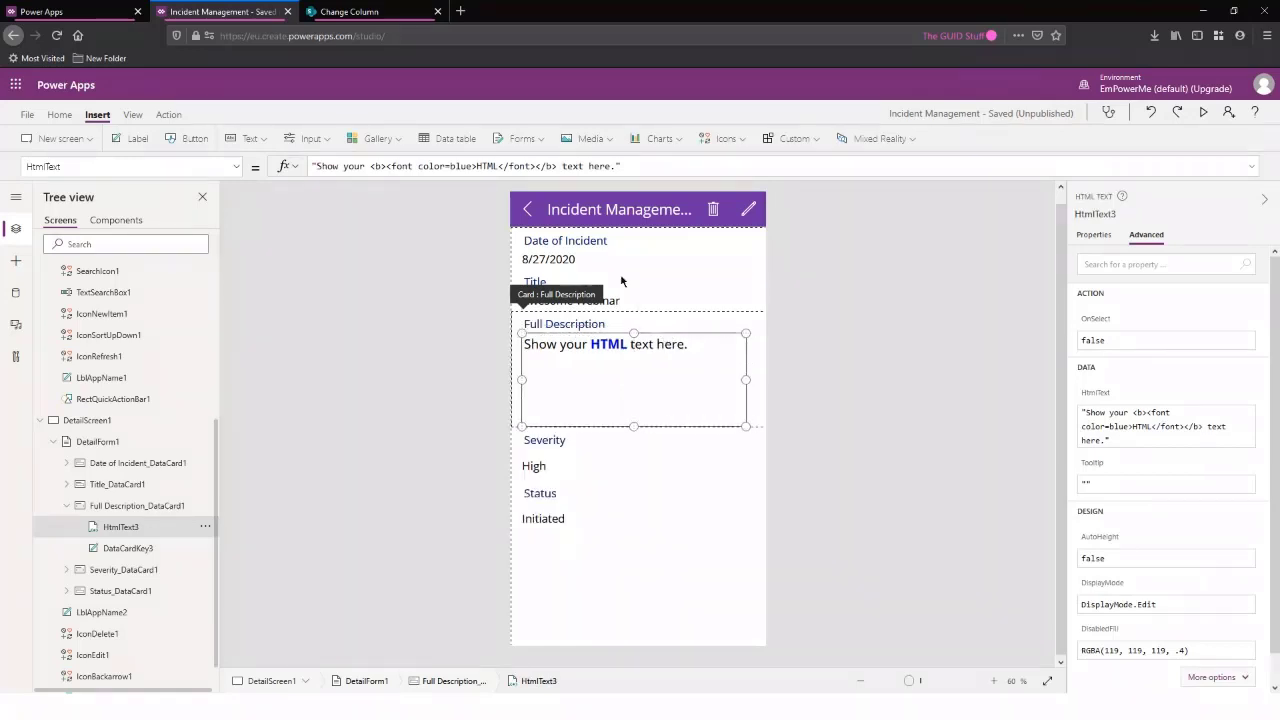
Set the HtmlText property of the new HTML text control to Parent.Default
left_click(163, 165)
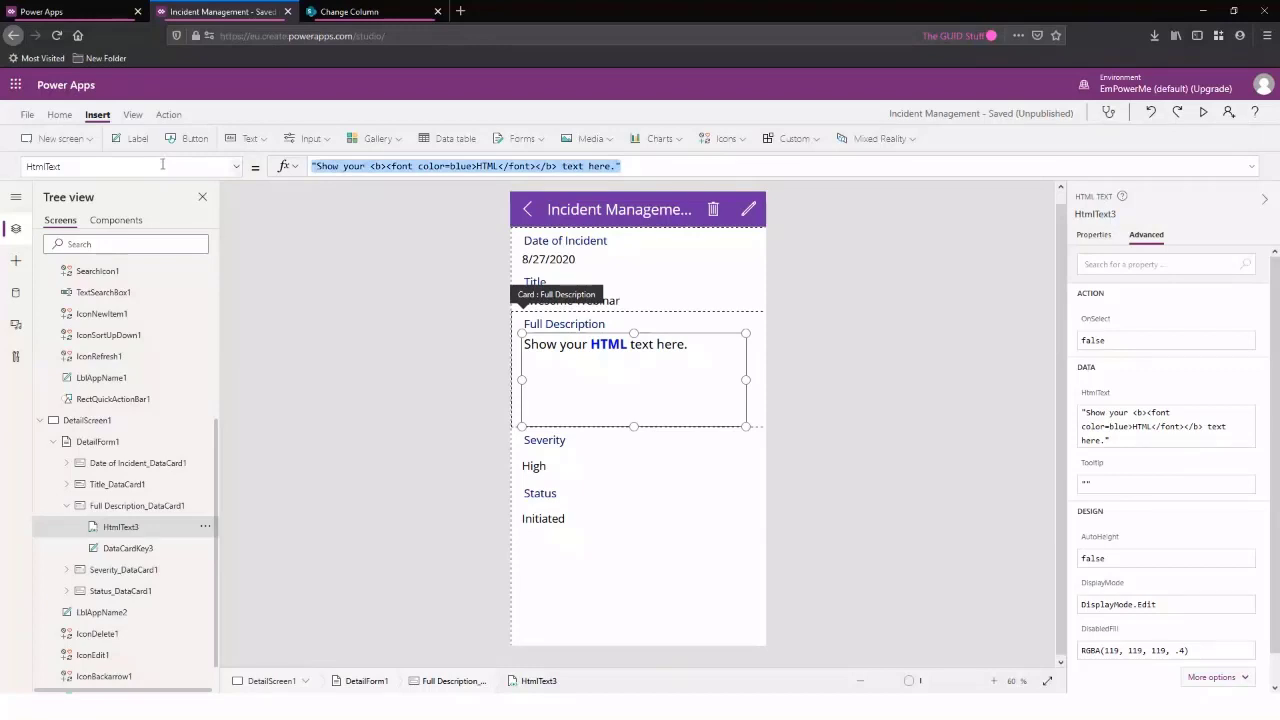
type("Parent.Default")
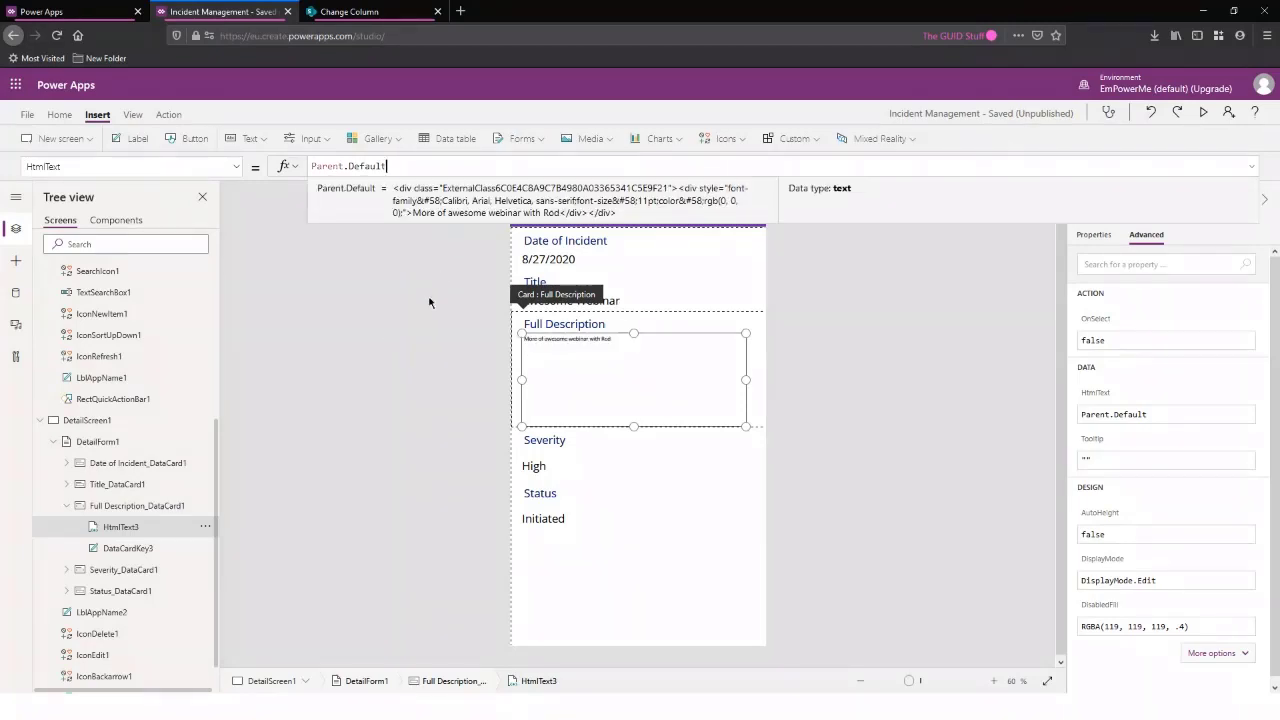
left_click(475, 370)
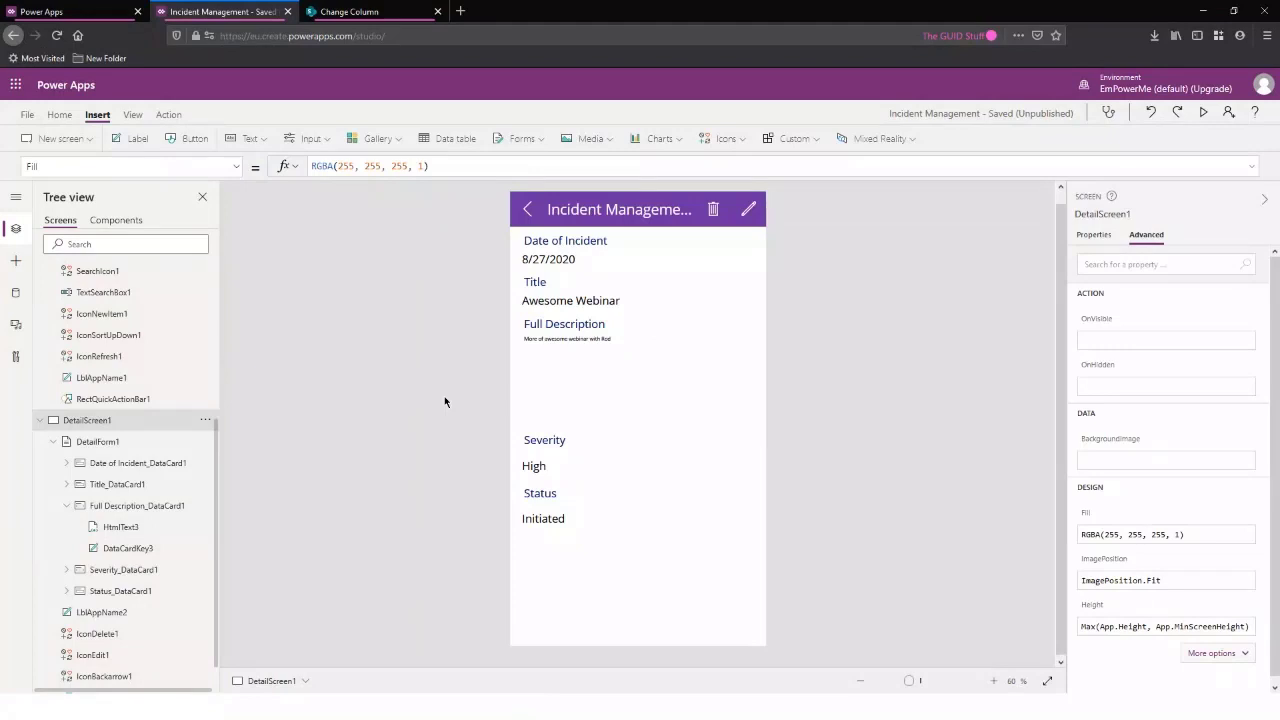
Look over the detail form's cards and examine the OnSelect formulas of the delete and edit icons in the screen header
left_click(530, 372)
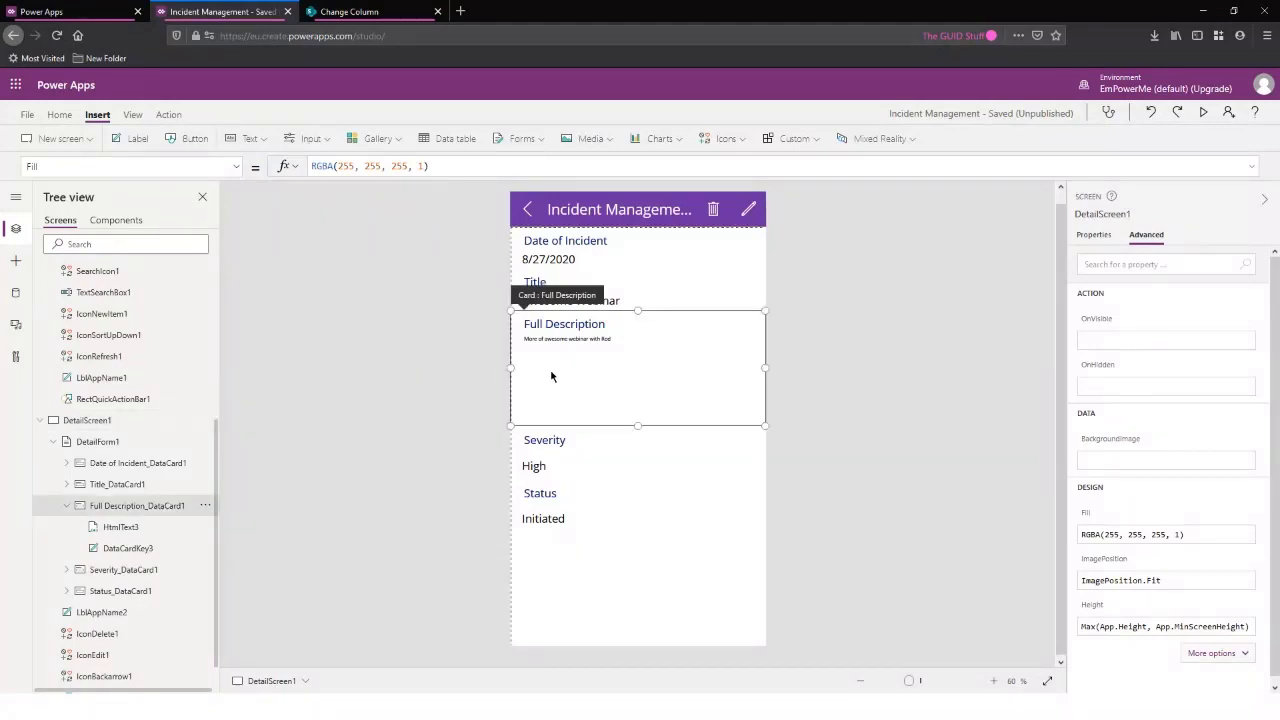
left_click(388, 413)
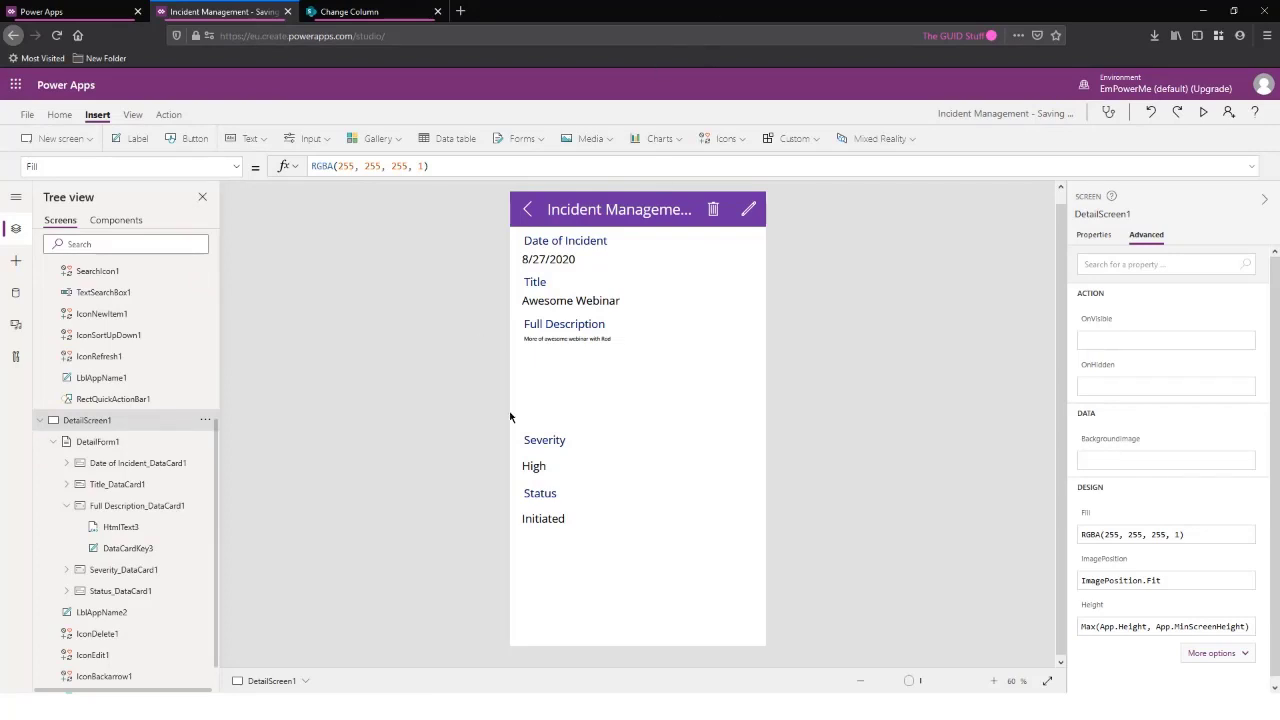
left_click(543, 475)
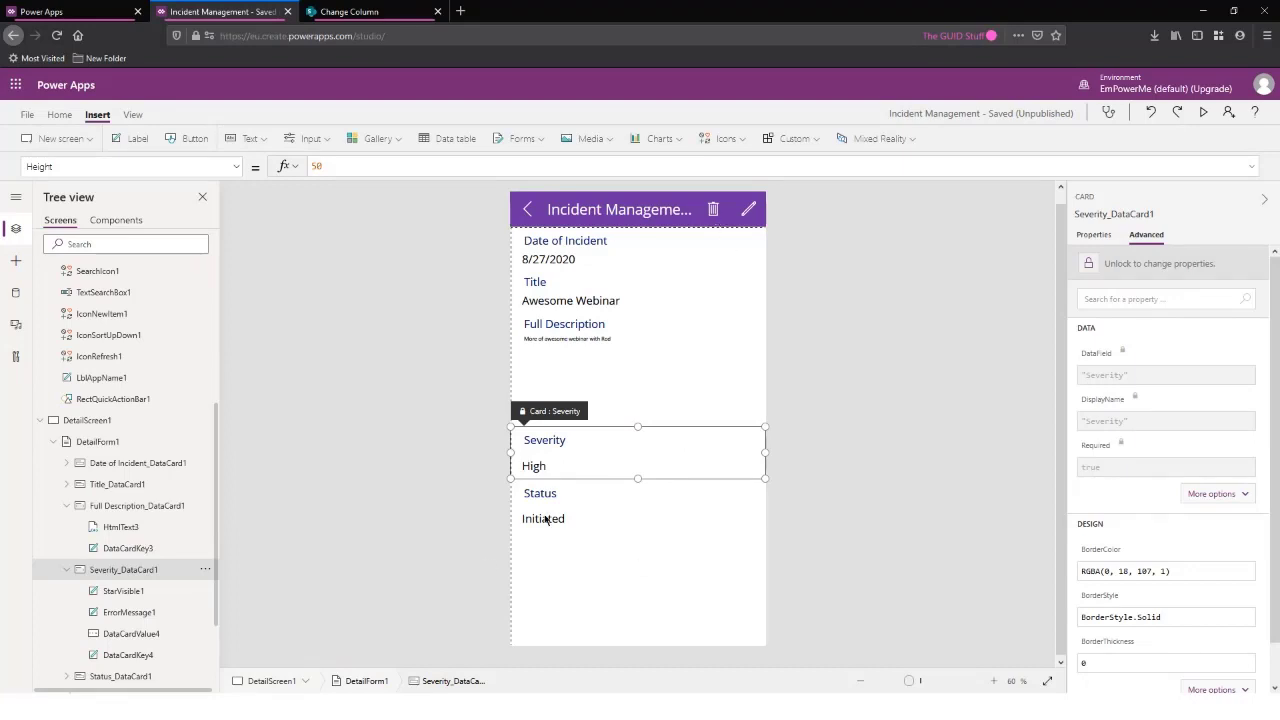
left_click(713, 210)
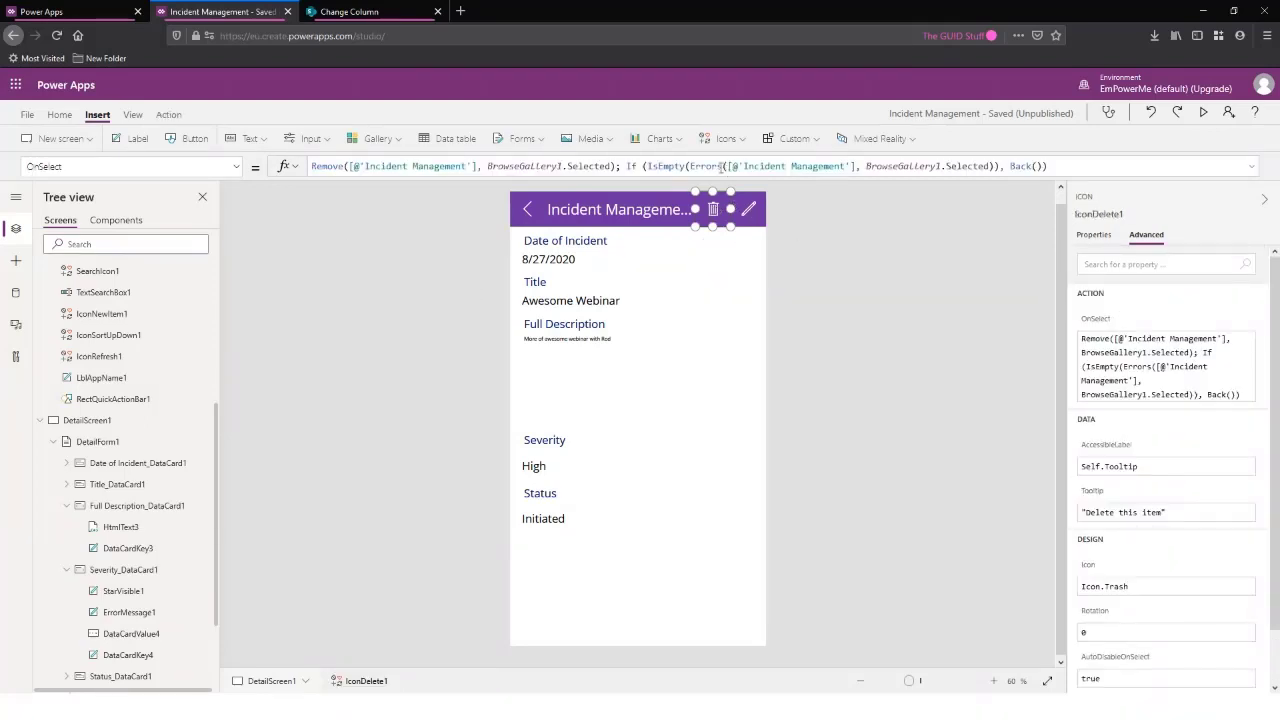
left_click(750, 212)
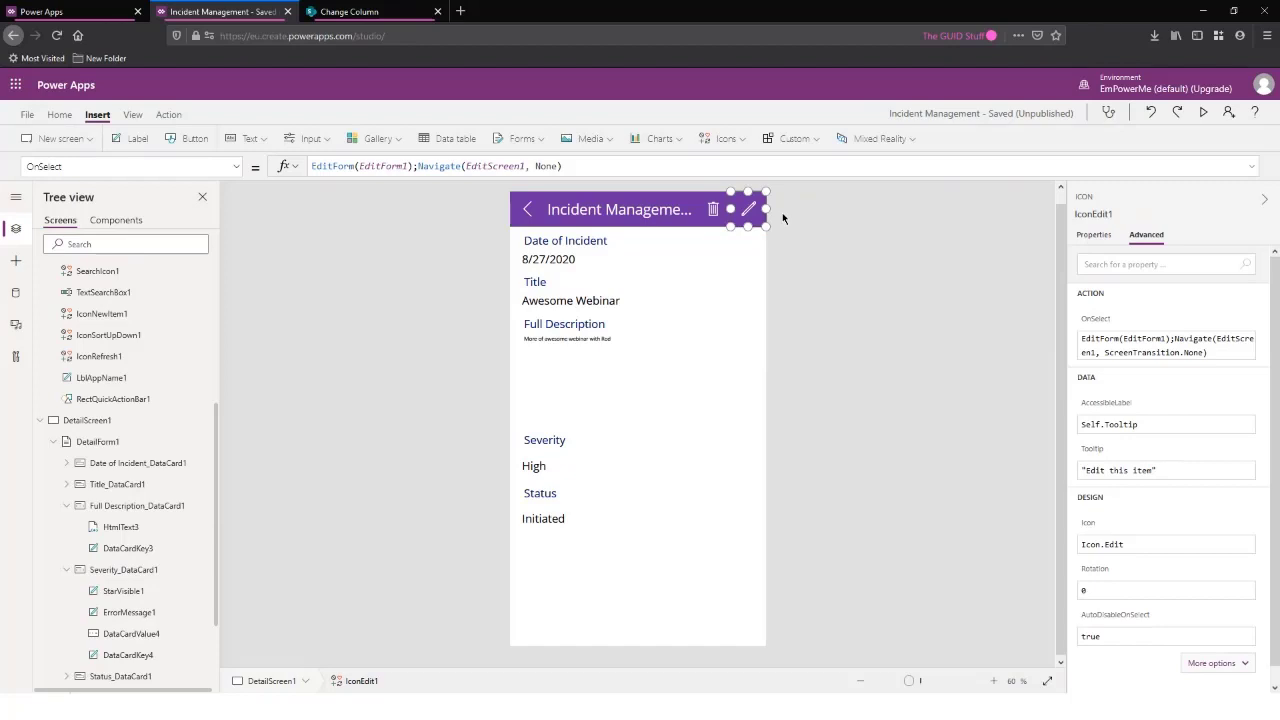
Follow the edit icon to the edit screen and select the Full Description card's text input, DataCardValue8, in EditForm1
key("alt")
left_click(749, 216, "alt")
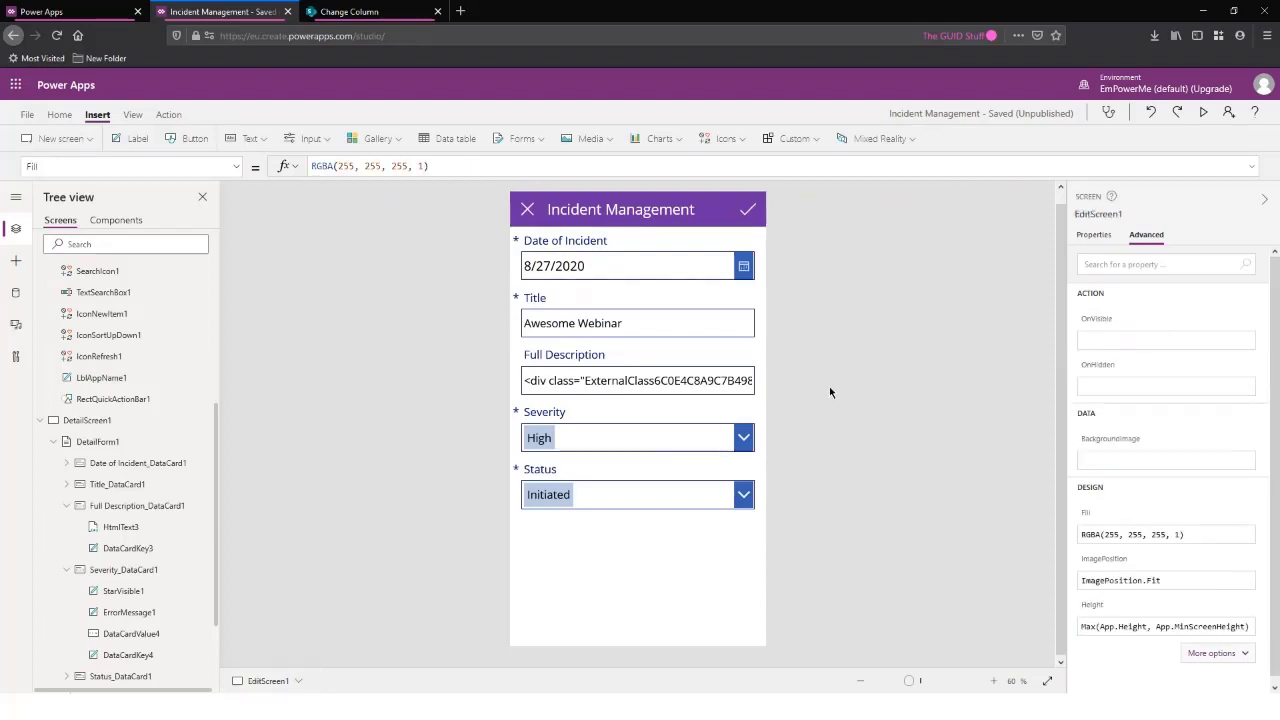
left_click(587, 389)
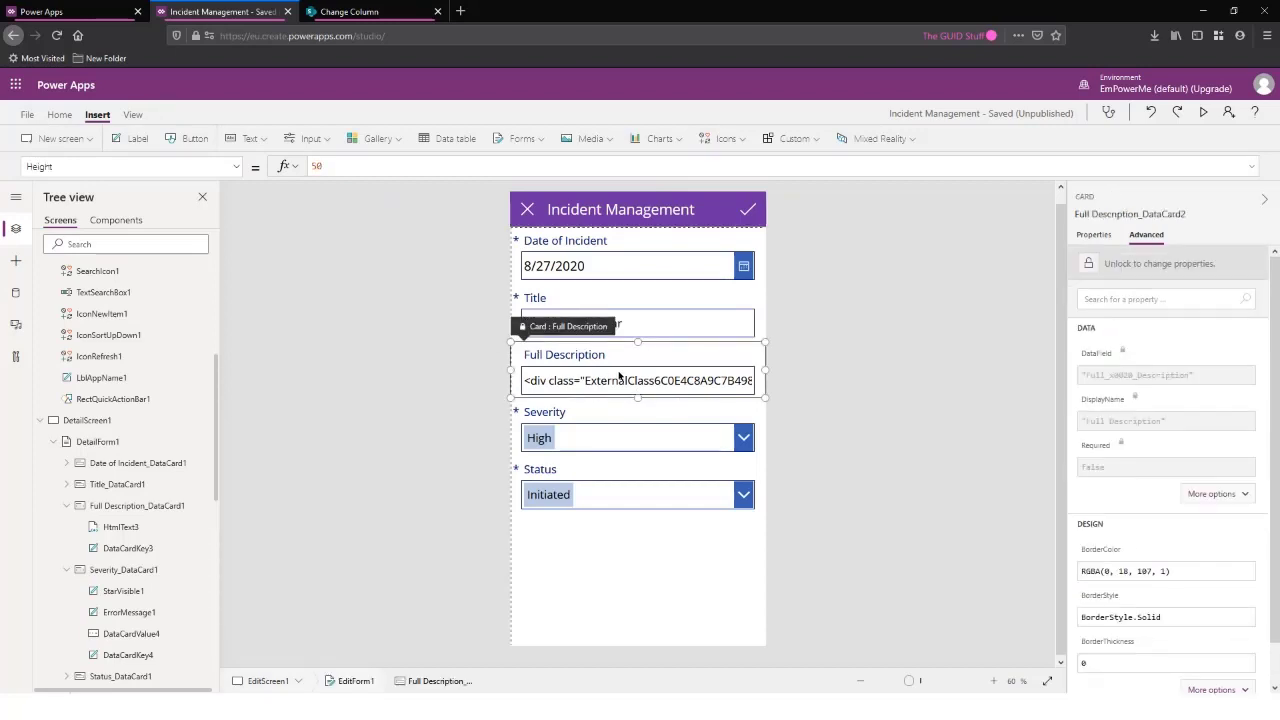
left_click(622, 384)
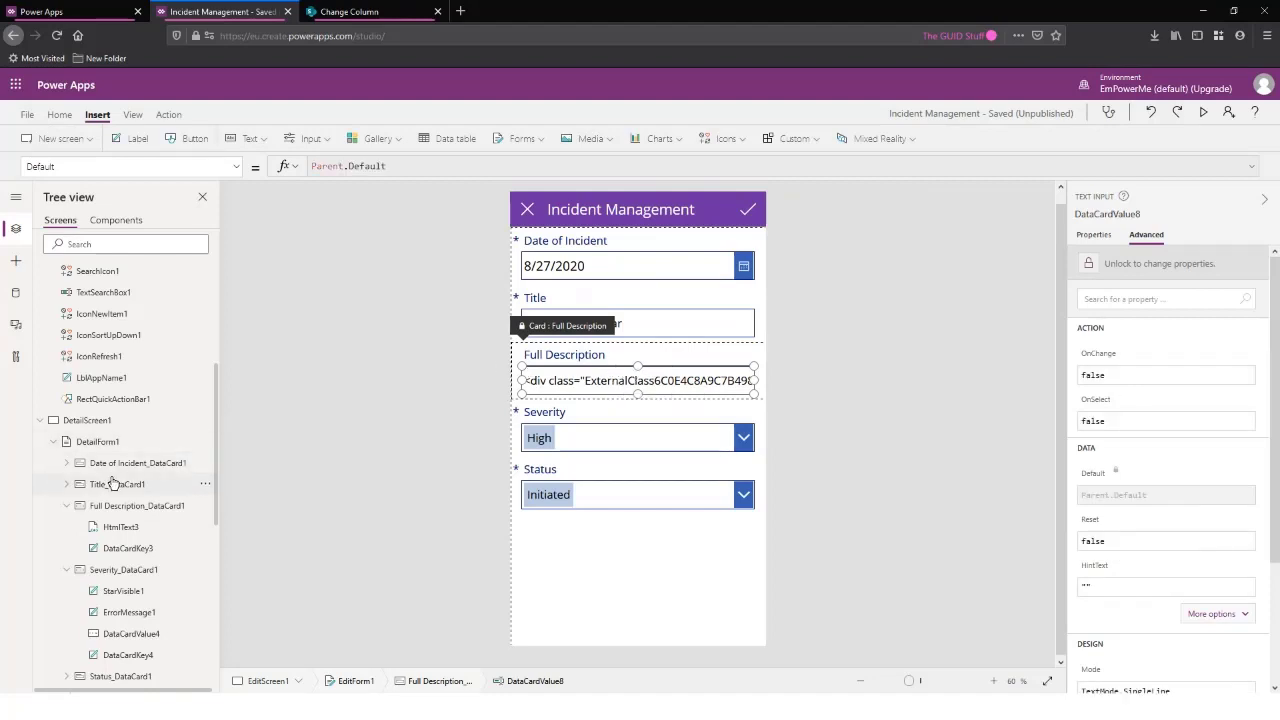
scroll(160, 470, "down", 5)
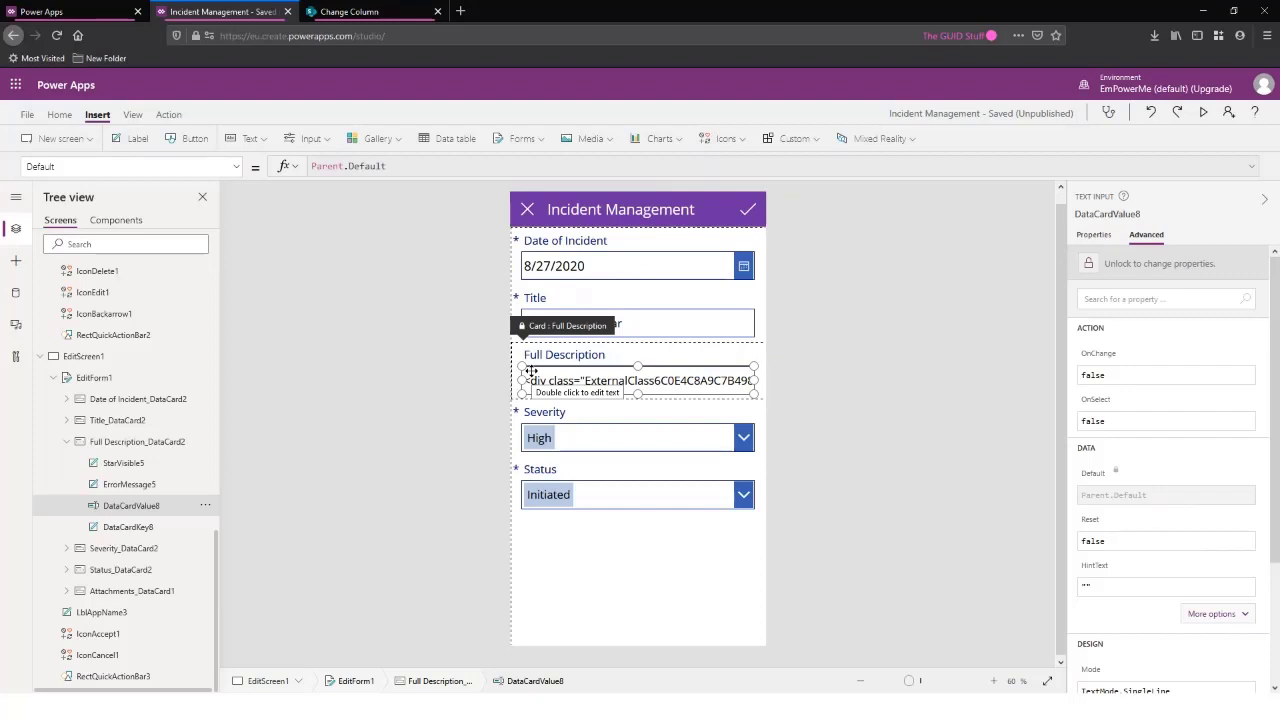
left_click(262, 139)
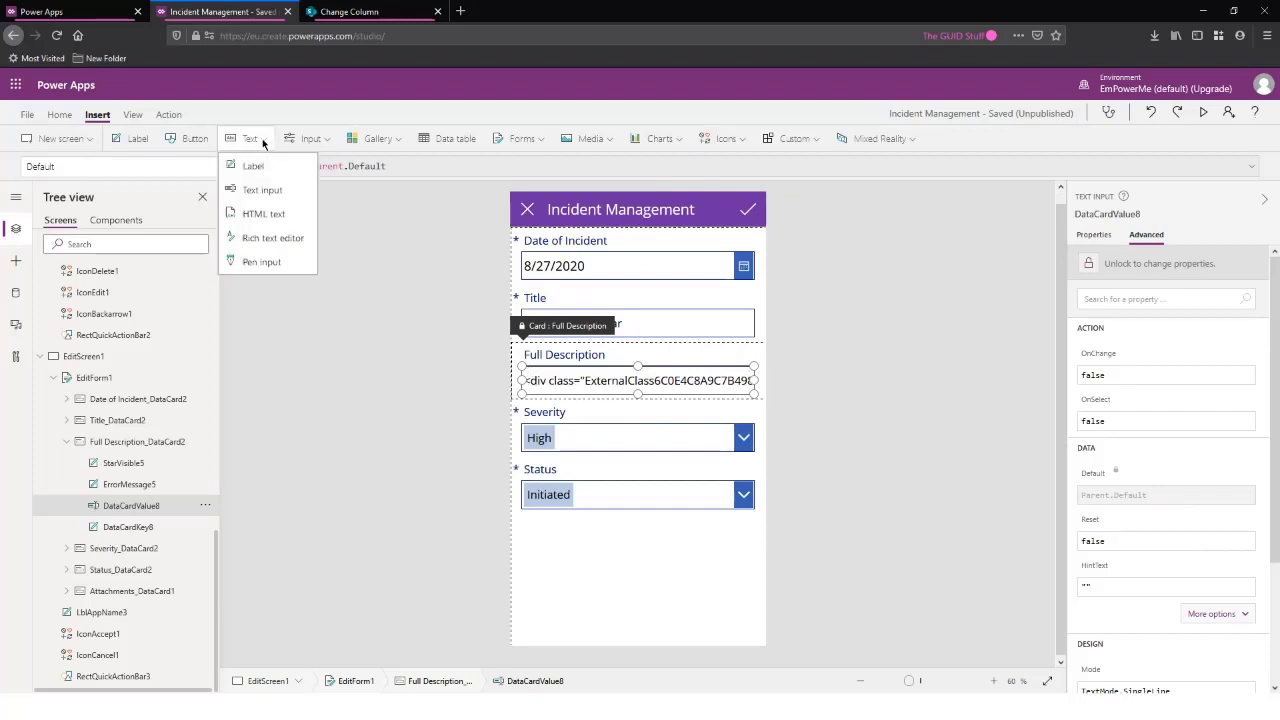
left_click(274, 239)
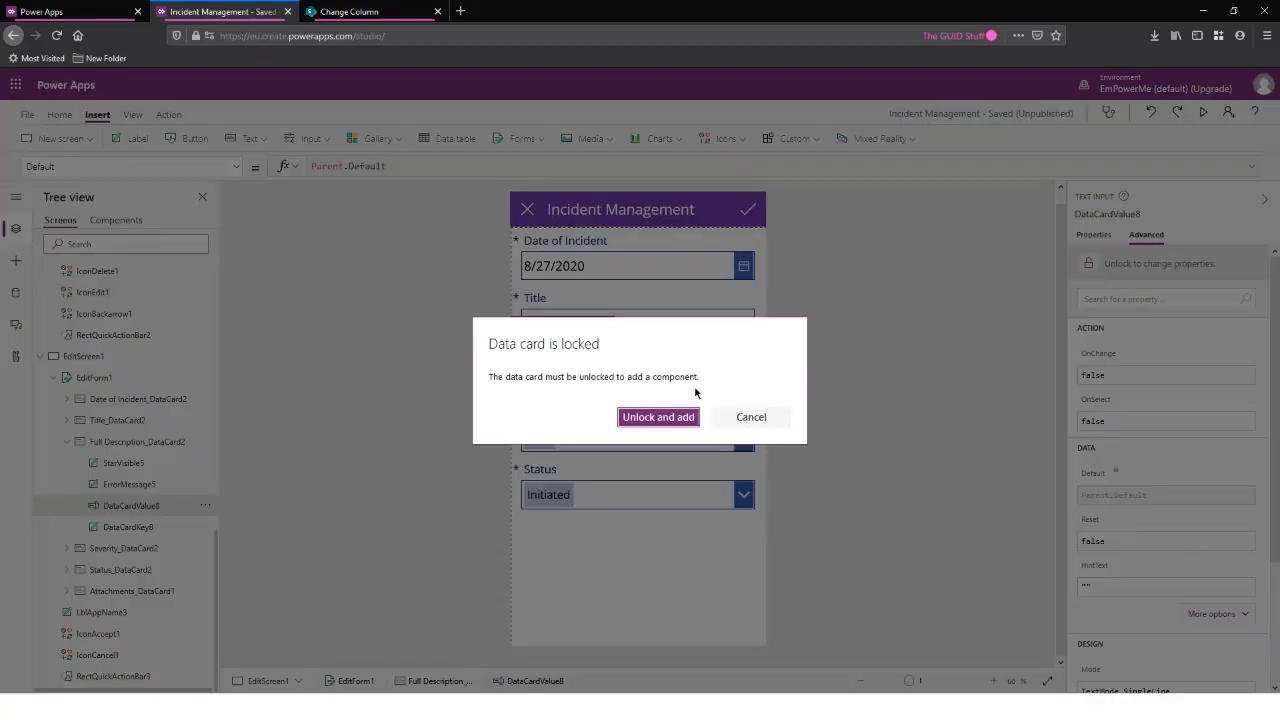
left_click(751, 416)
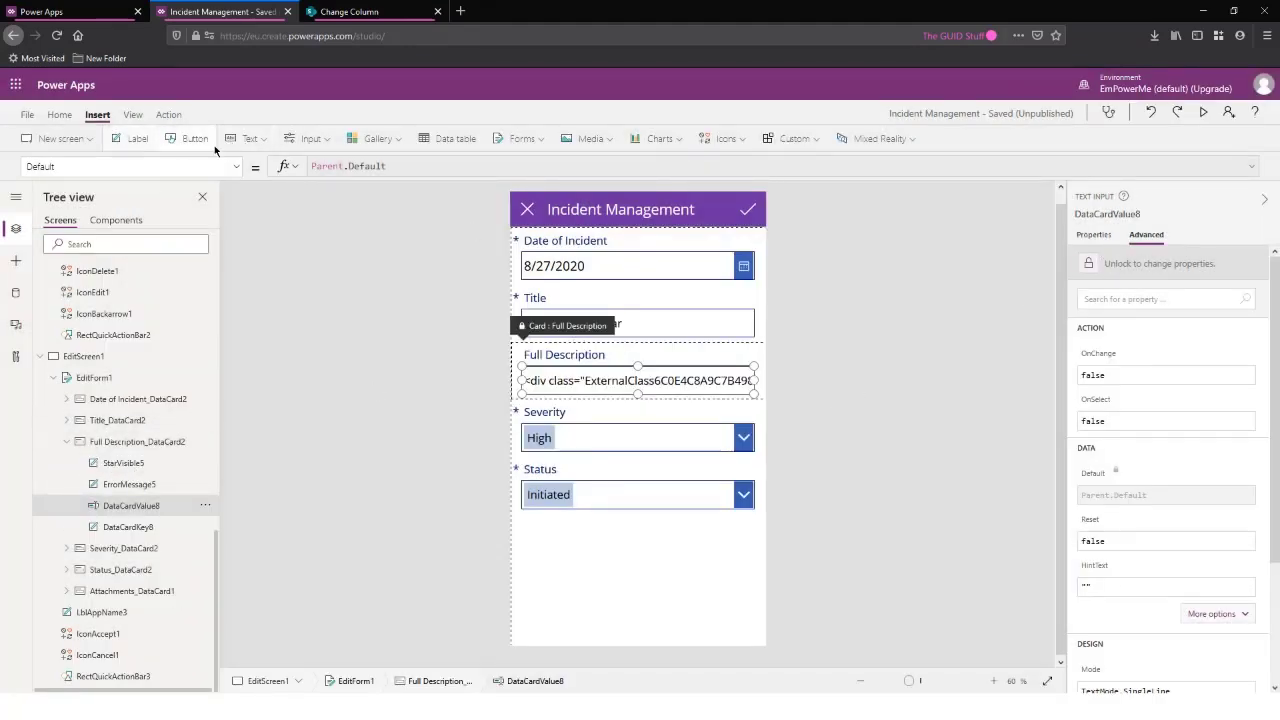
Unlock the edit form's Full Description card, add a rich text editor to it, and place the editor below the existing text input
left_click(266, 139)
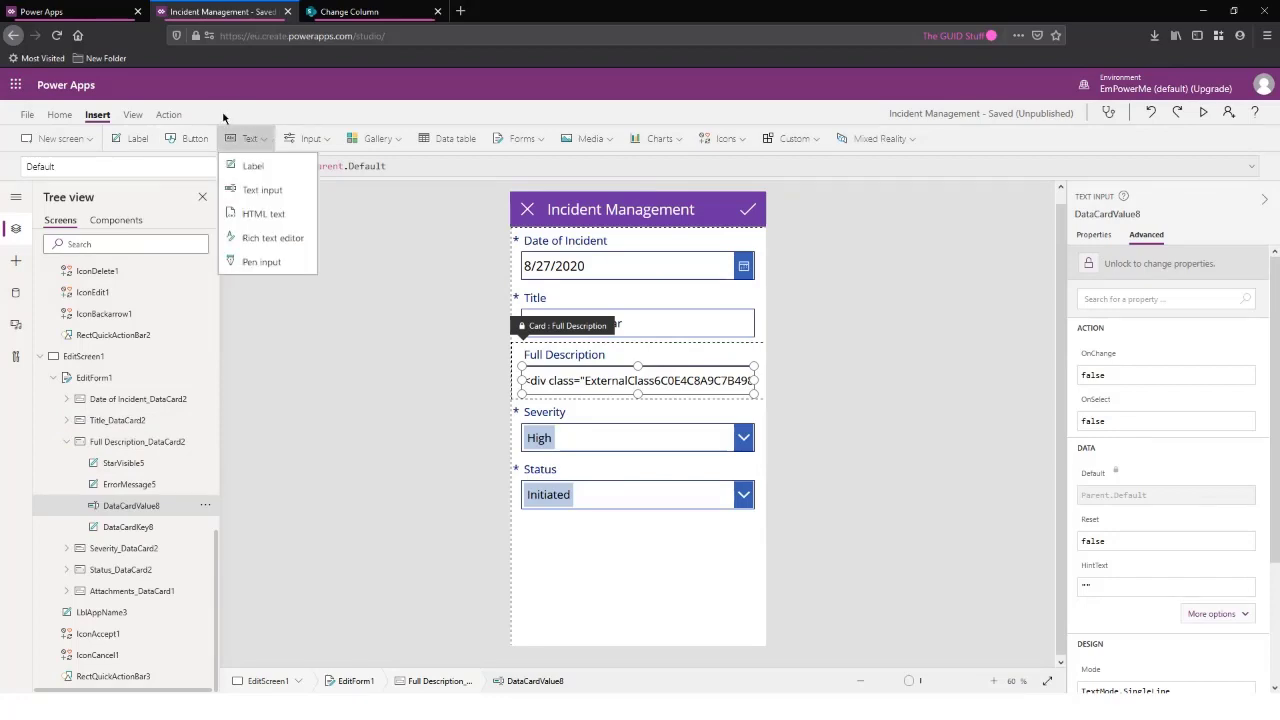
left_click(276, 244)
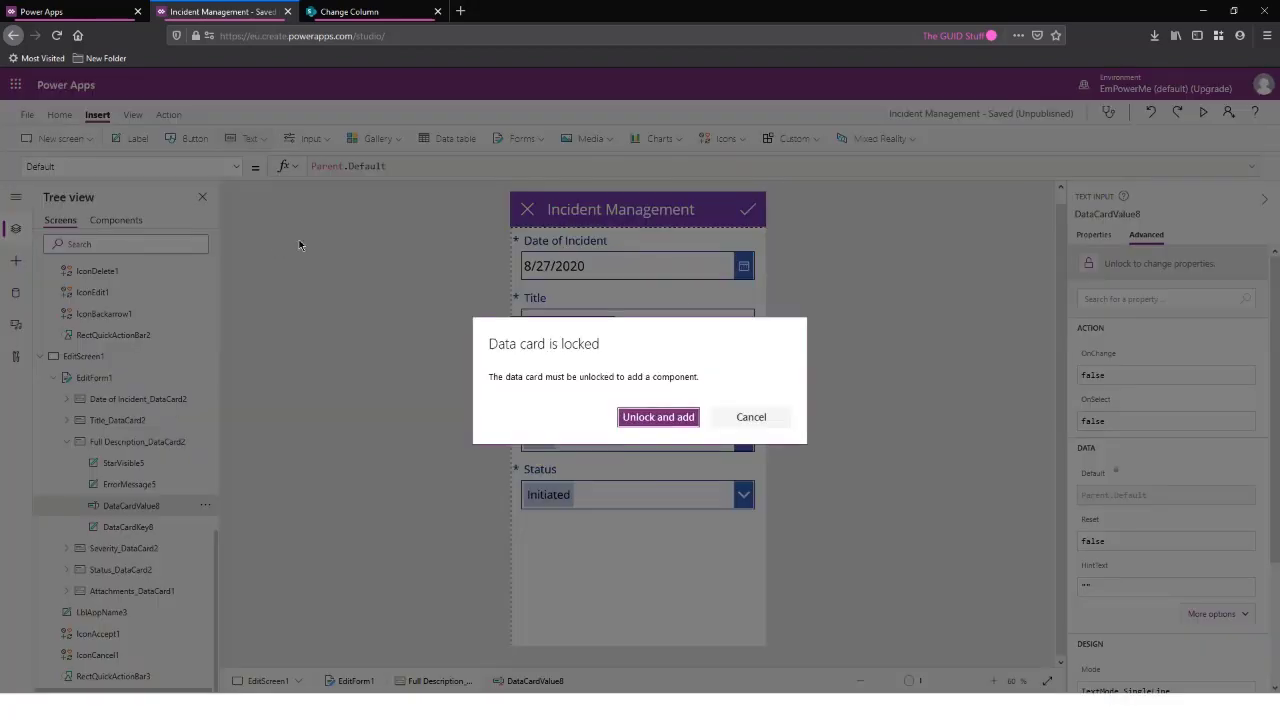
left_click(658, 417)
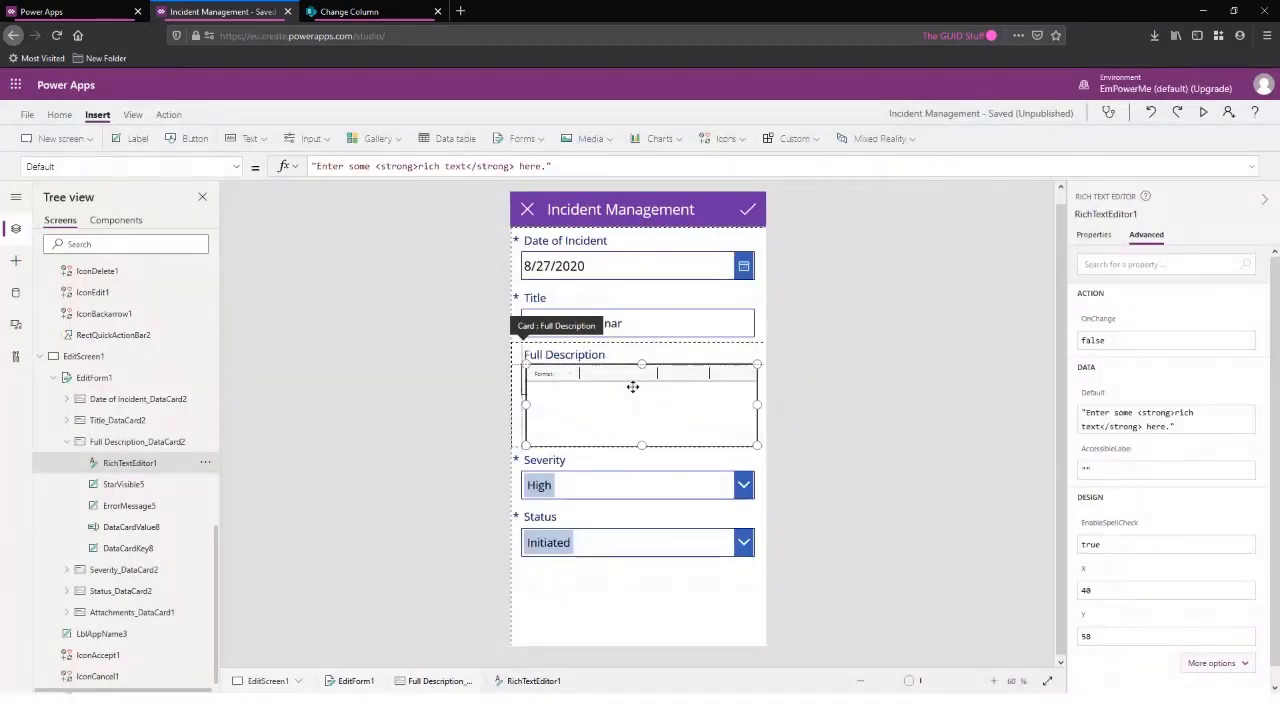
left_click_drag(632, 387, 625, 418)
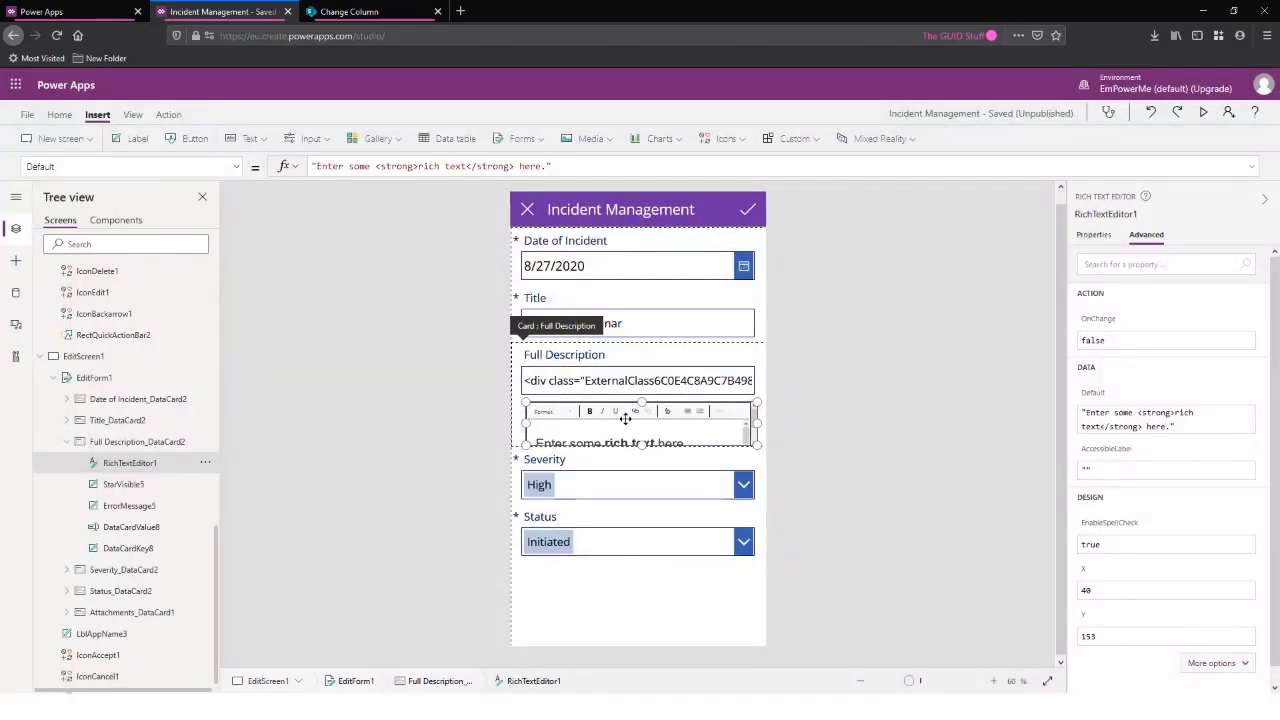
Set the Default property of the rich text editor to Parent.Default
left_click_drag(552, 166, 312, 166)
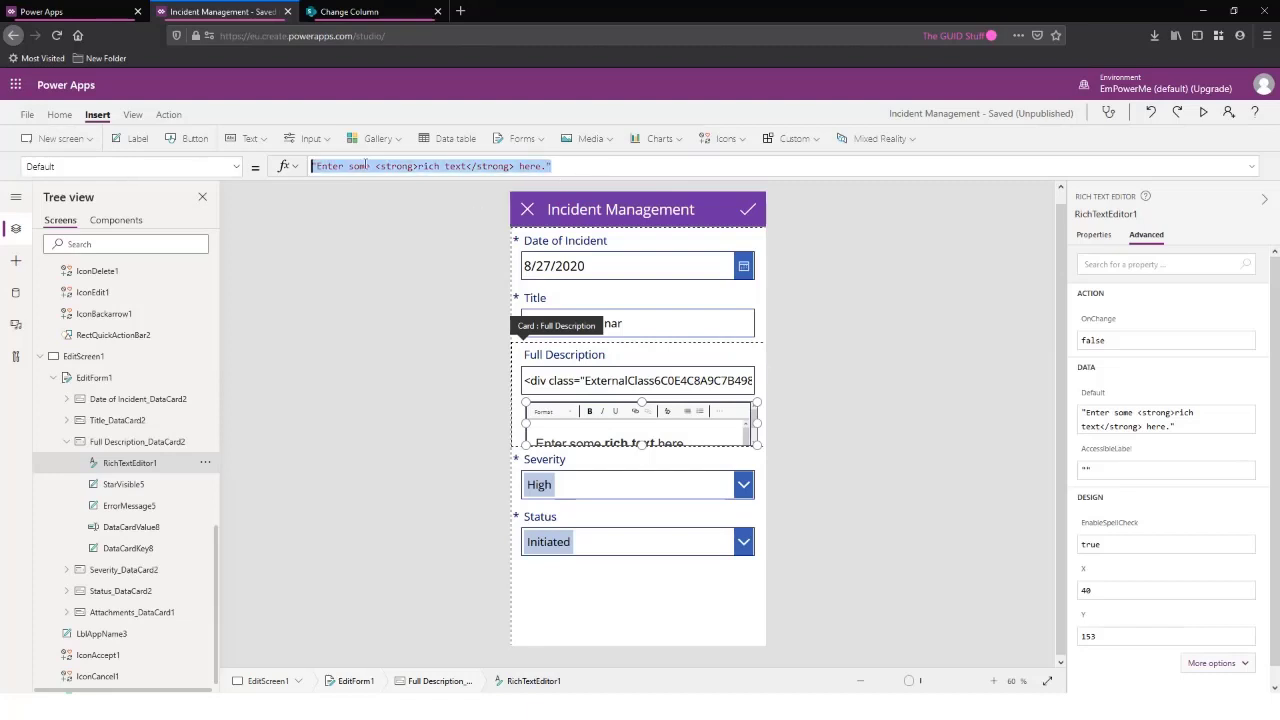
type("Pare")
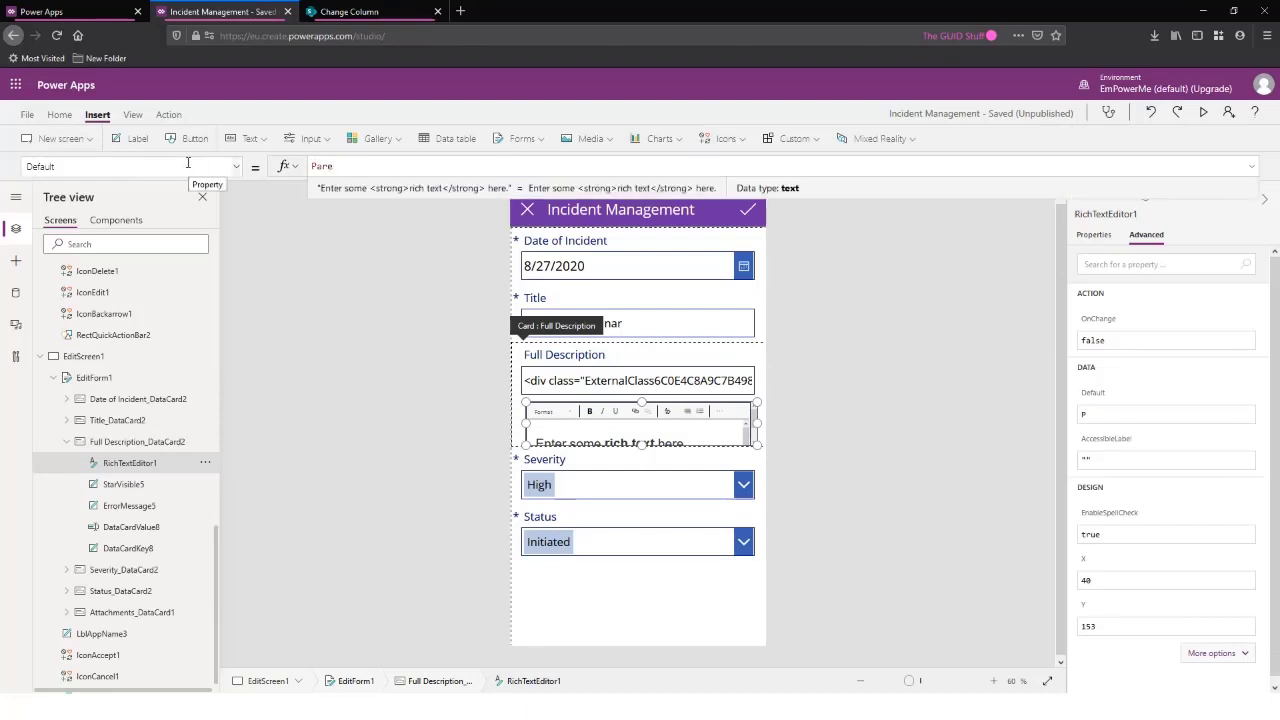
type("nt.Def")
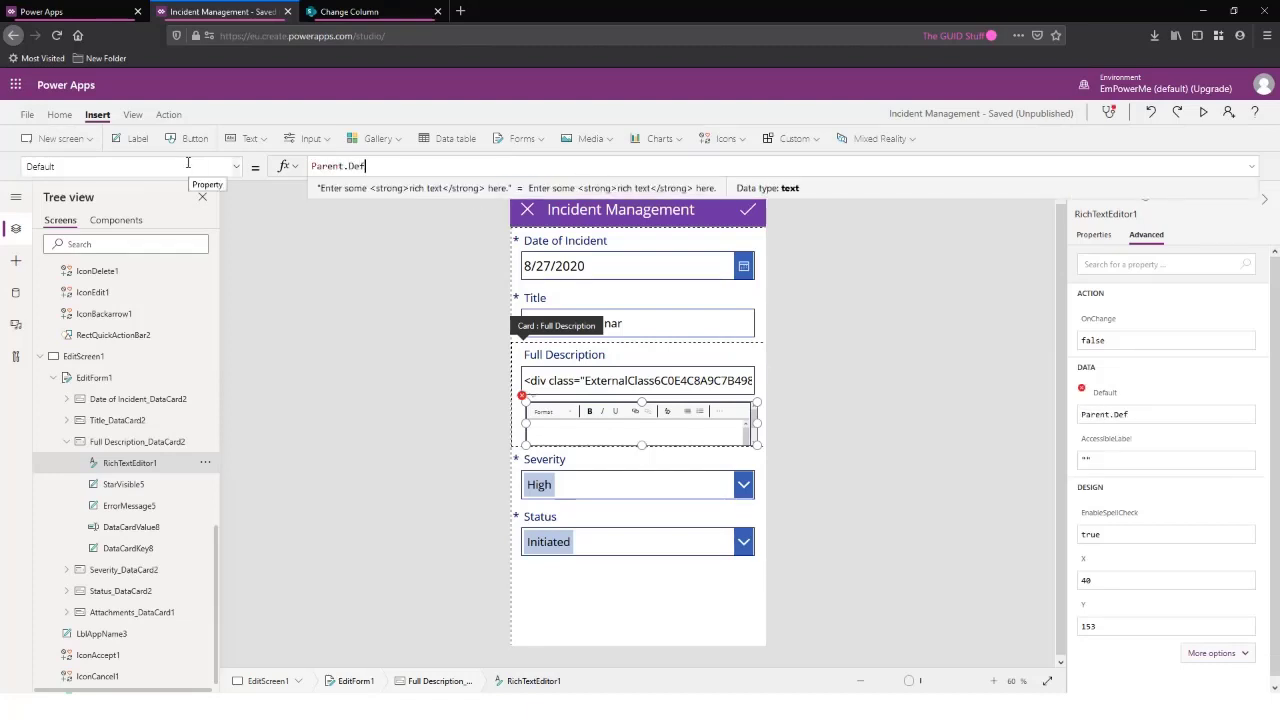
left_click(325, 188)
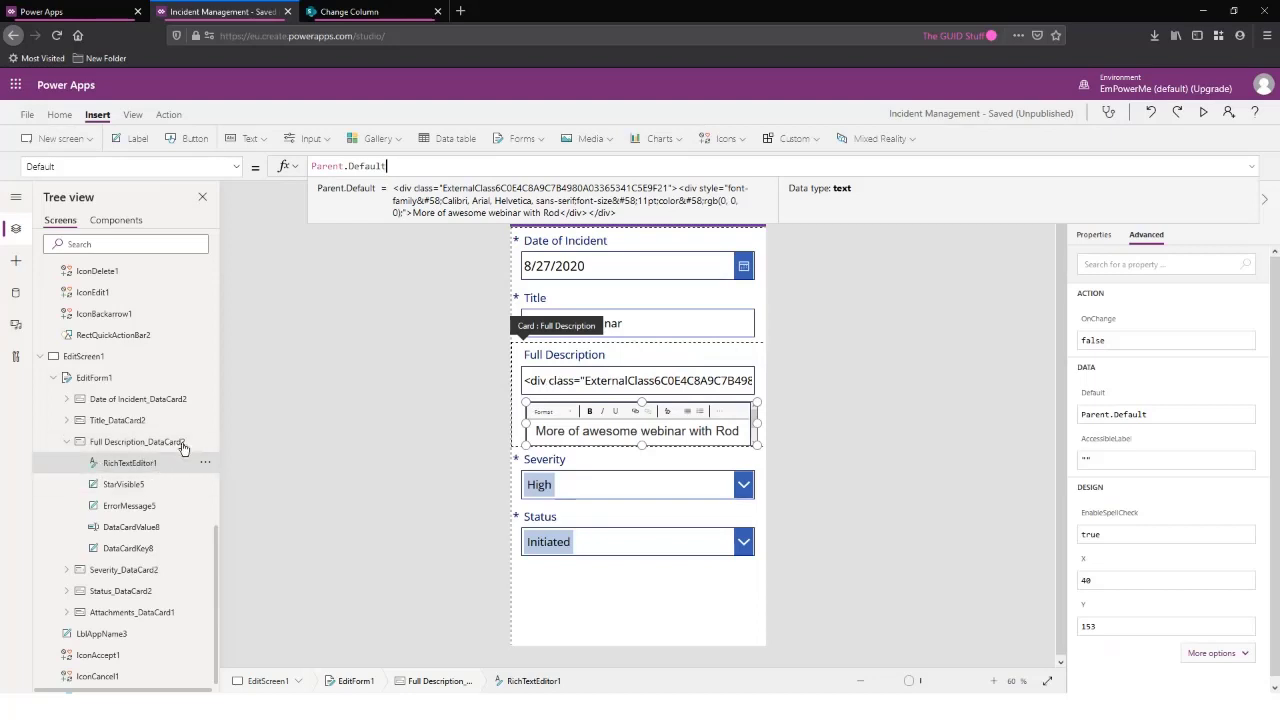
Try to delete the text input DataCardValue8 from the edit form's Full Description card, and undo the deletion
left_click(116, 529)
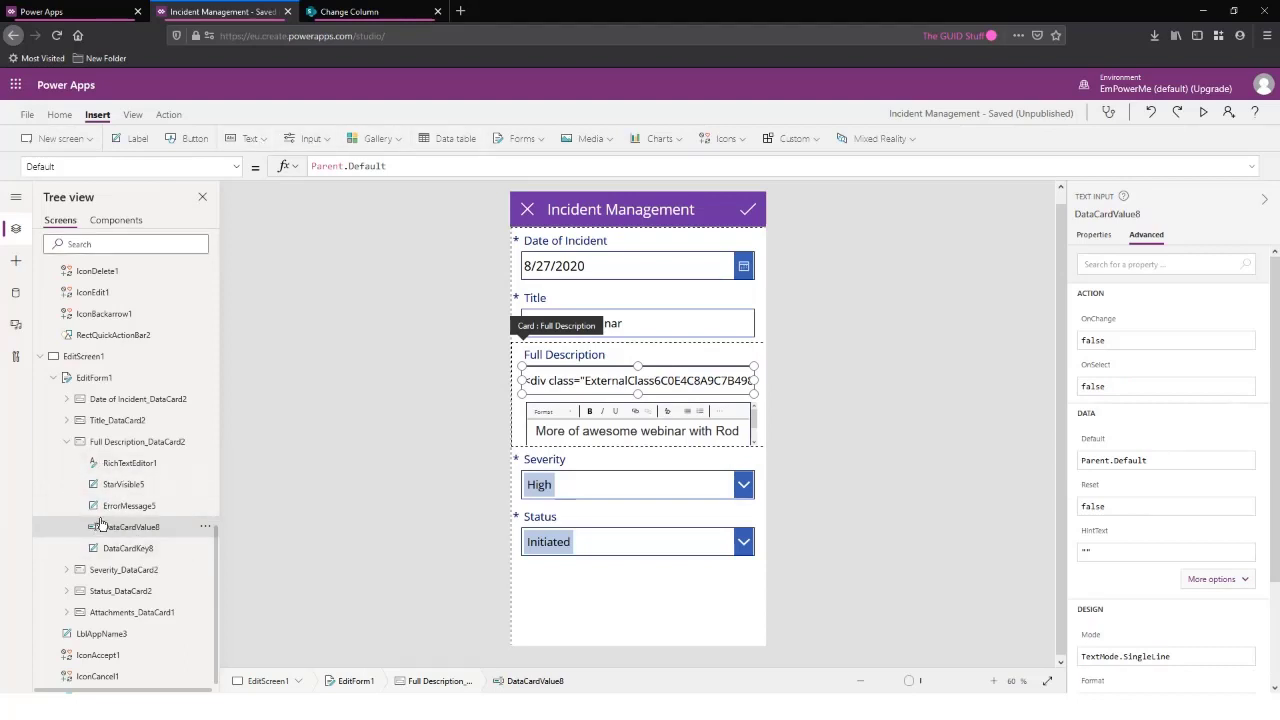
left_click(205, 527)
left_click(242, 590)
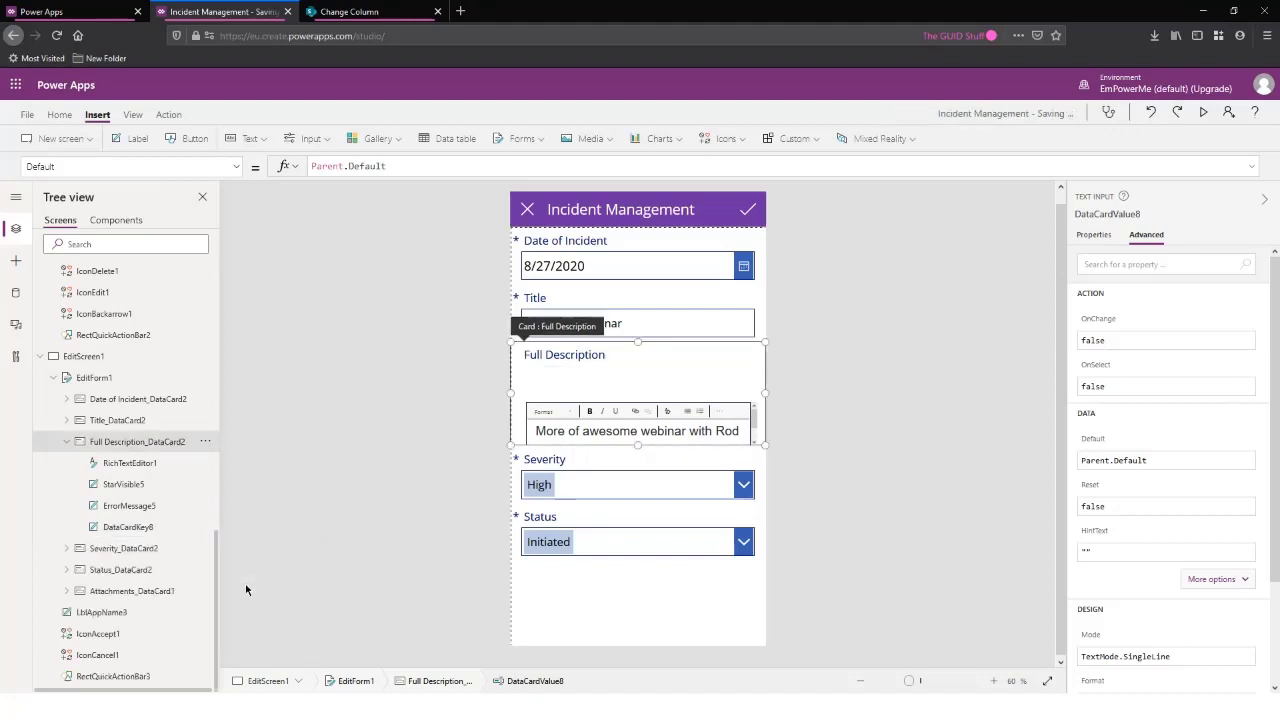
left_click(585, 420)
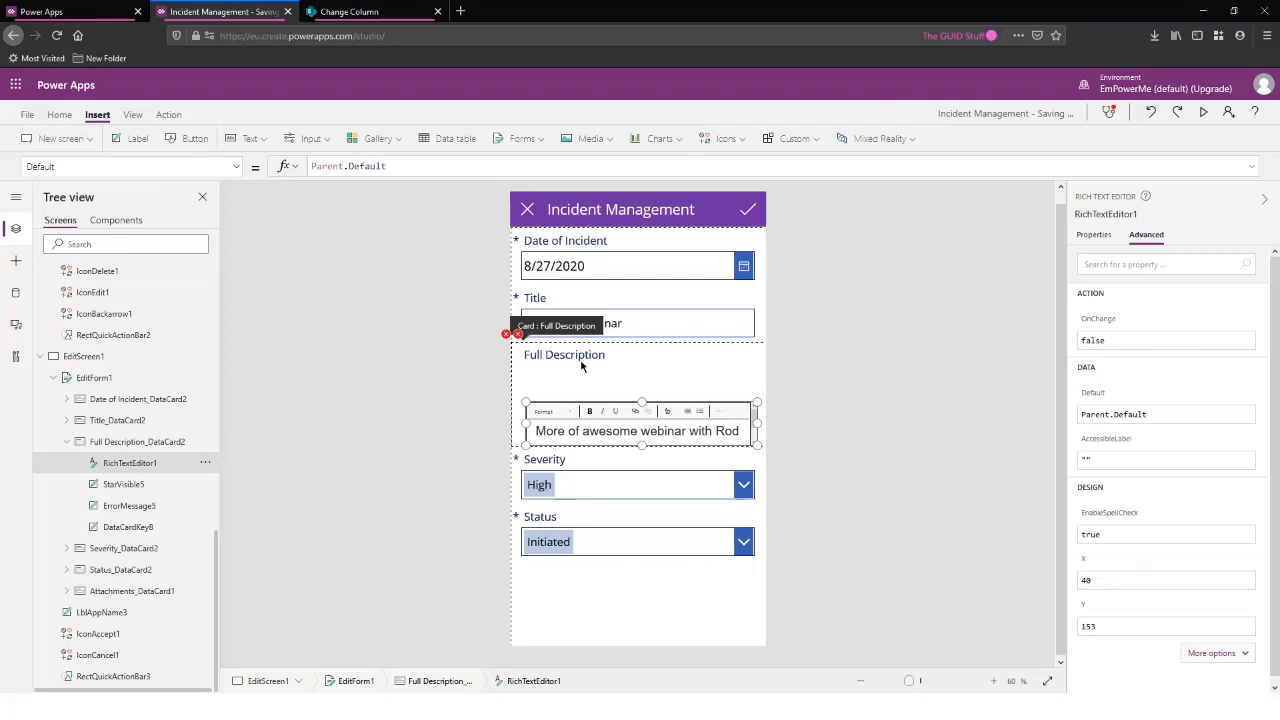
key("ctrl+z")
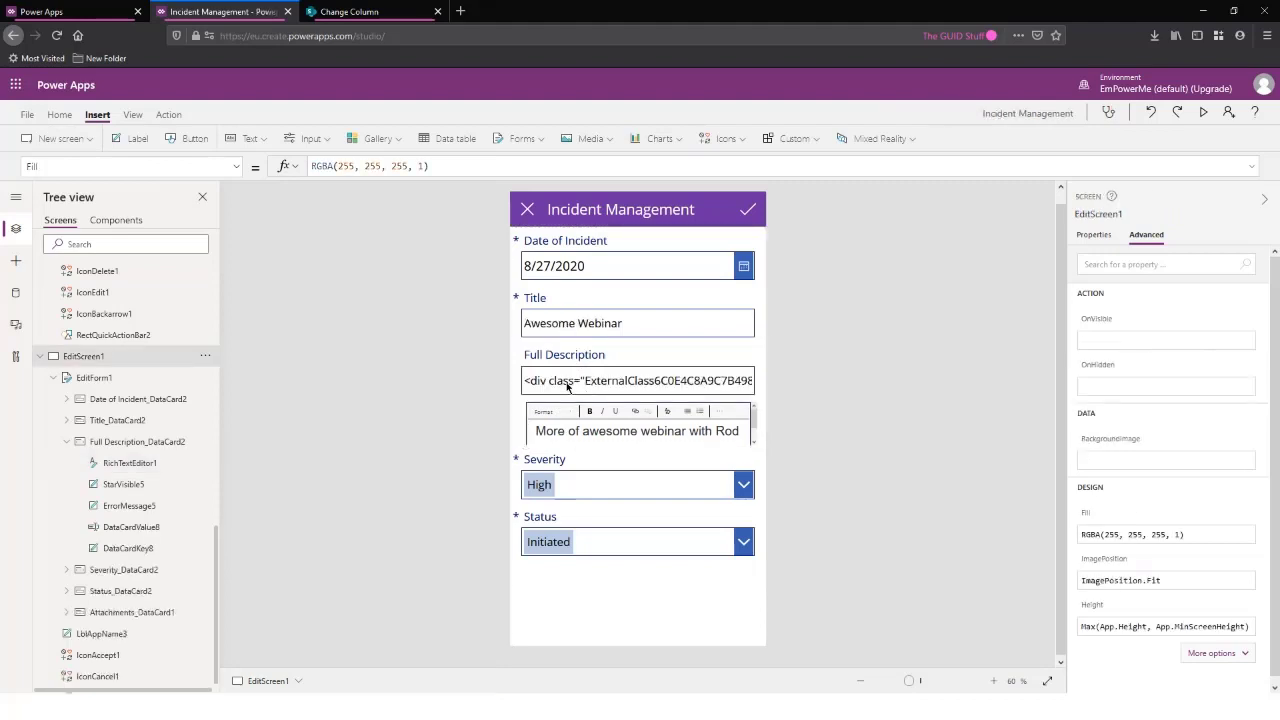
Look through the available properties of the Full Description card's text input, DataCardValue8, including OnChange
left_click(585, 380)
left_click(584, 380)
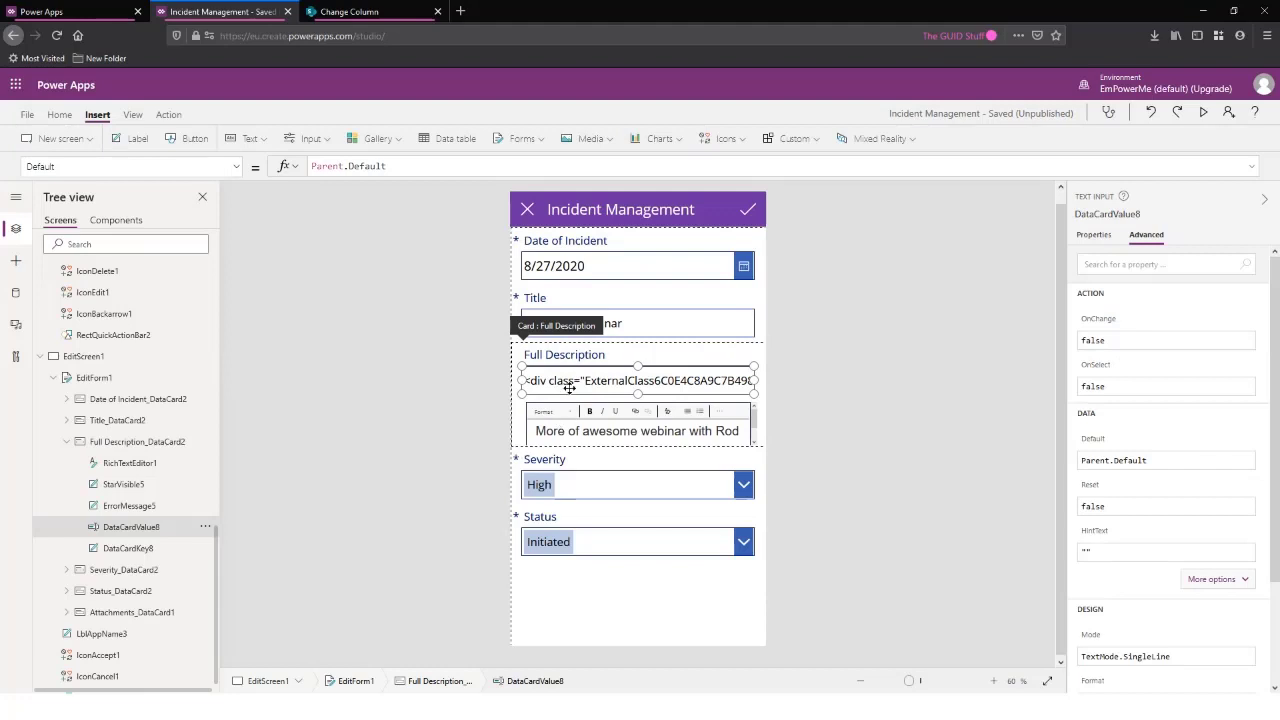
left_click(146, 168)
left_click(146, 168)
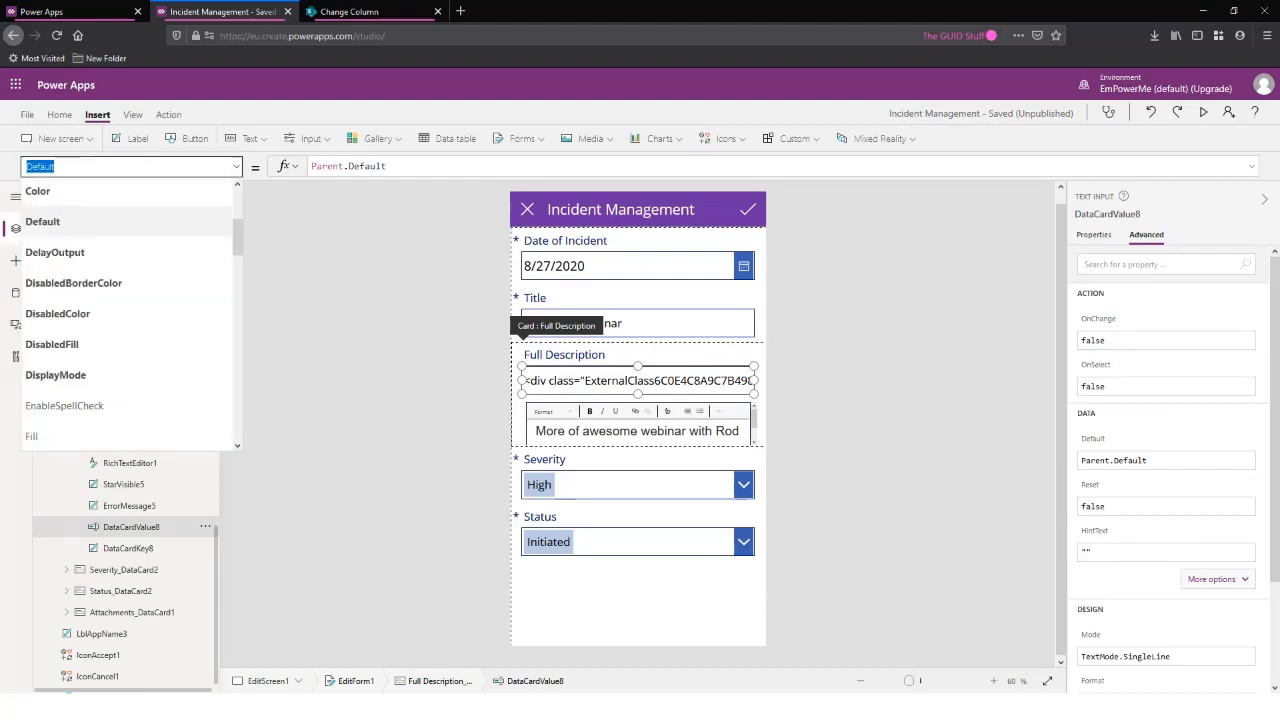
type("On")
key("Return")
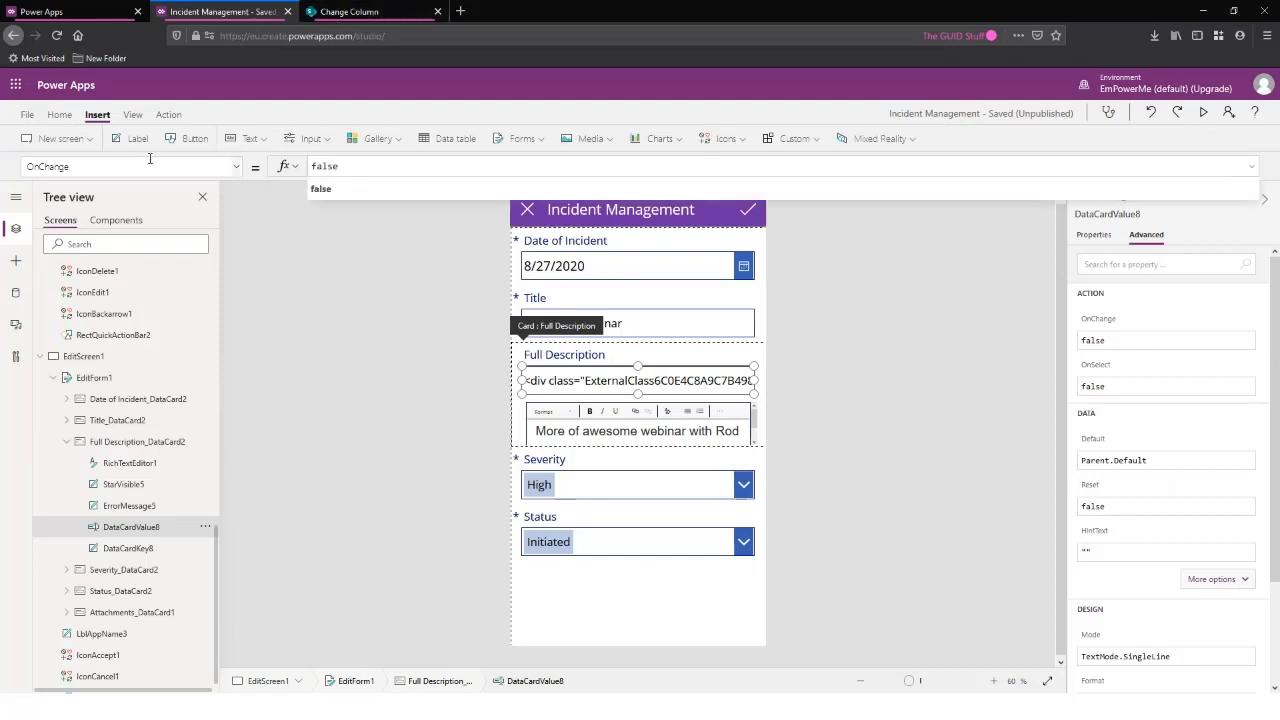
left_click(222, 166)
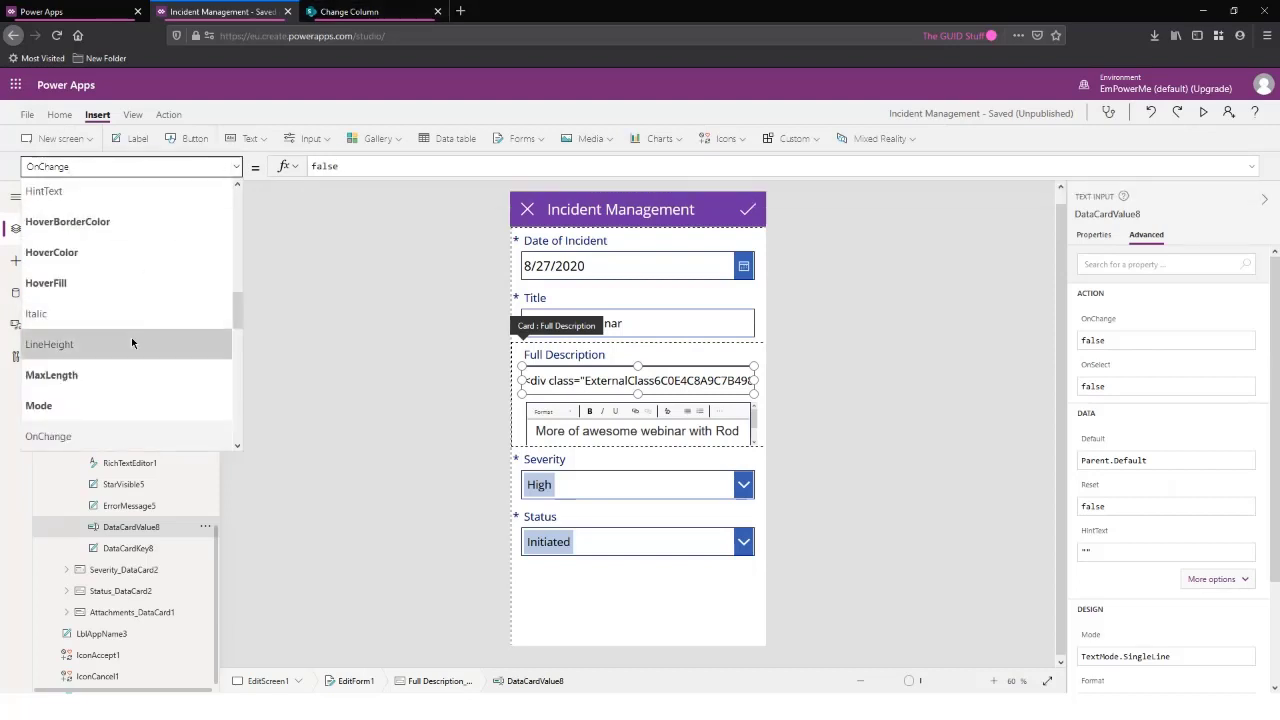
scroll(131, 338, "down", 2)
scroll(140, 338, "down", 5)
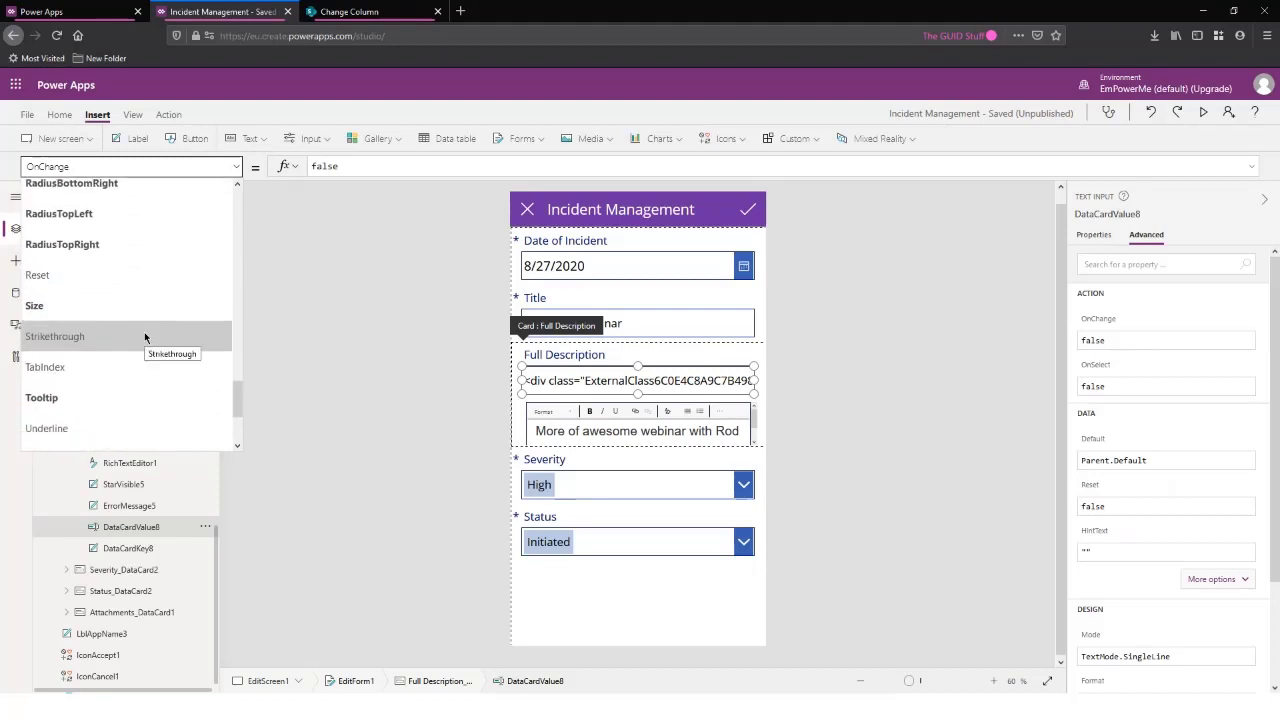
scroll(143, 338, "down", 3)
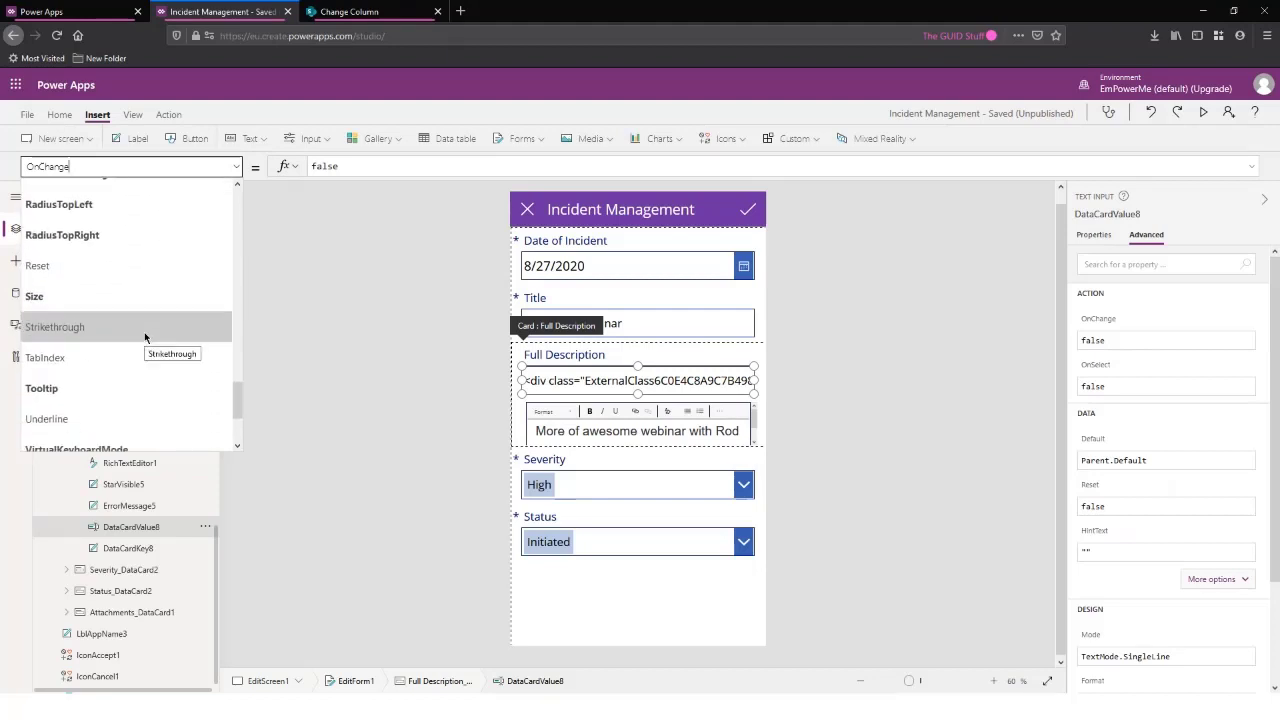
left_click(365, 342)
Delete the text input DataCardValue8 from the edit form's Full Description card and set the card's Update property to RichTextEditor1.HtmlText
left_click(640, 375)
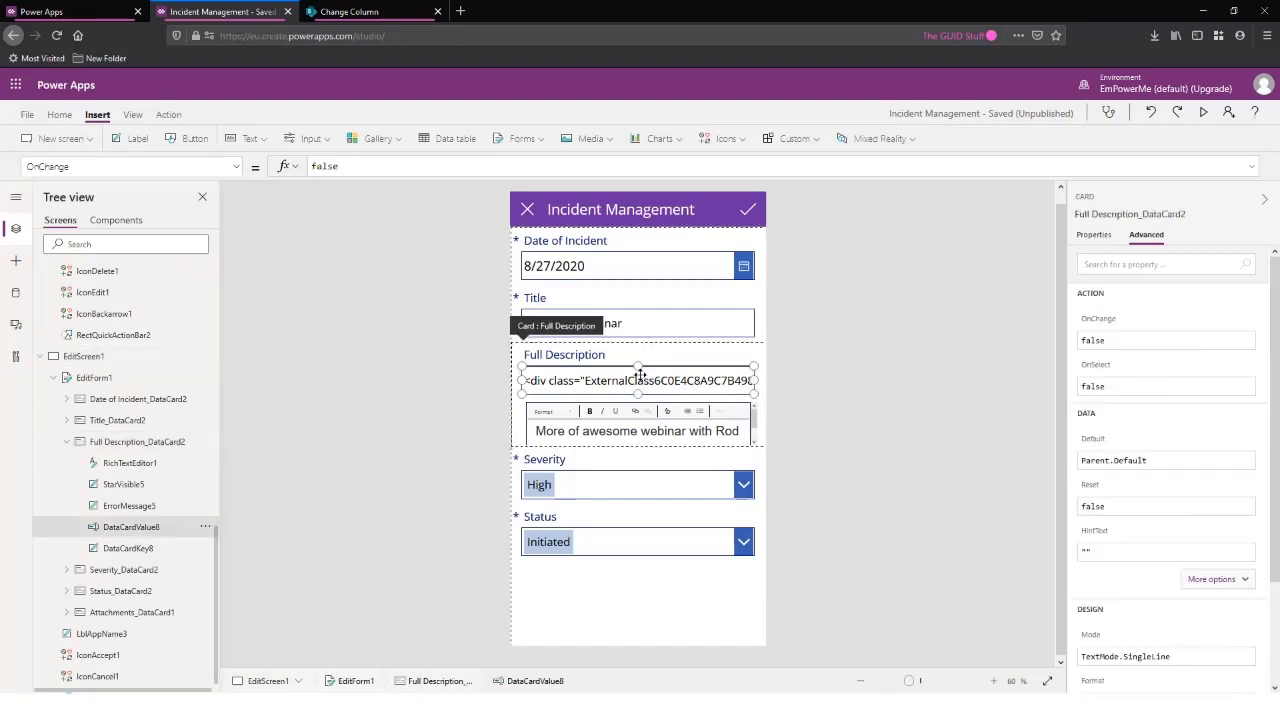
key("Delete")
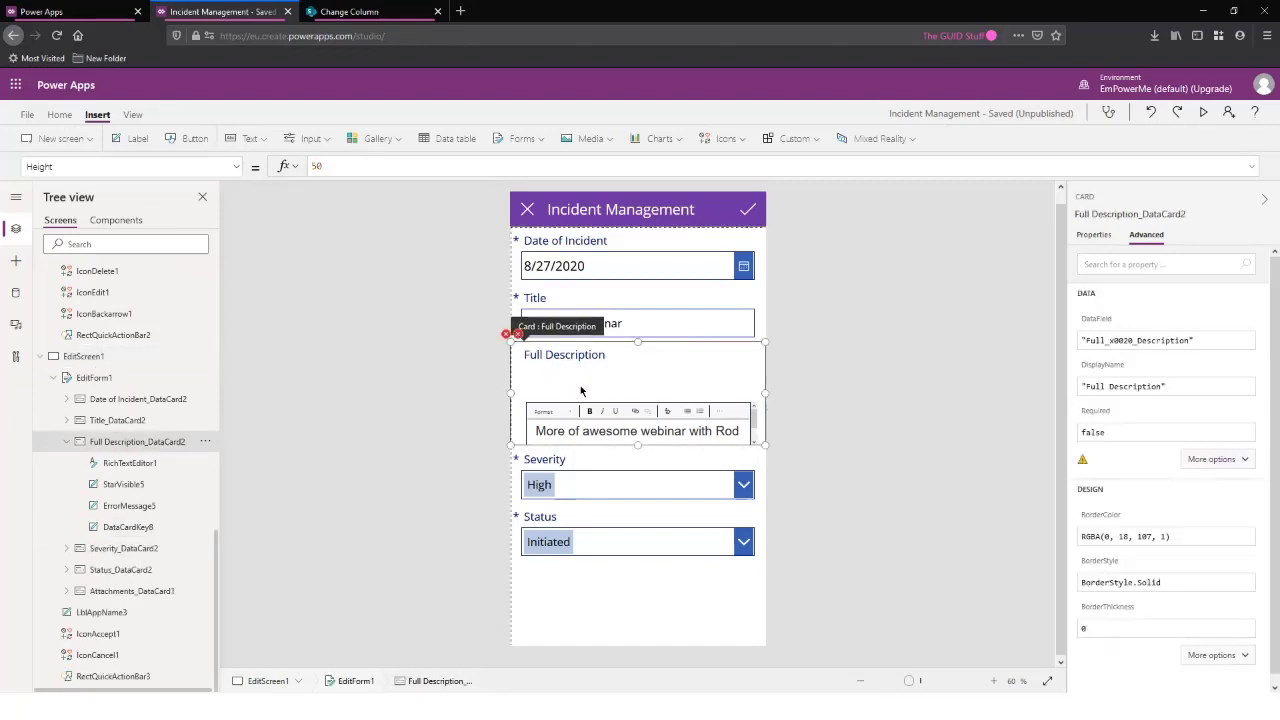
left_click(507, 333)
left_click(550, 355)
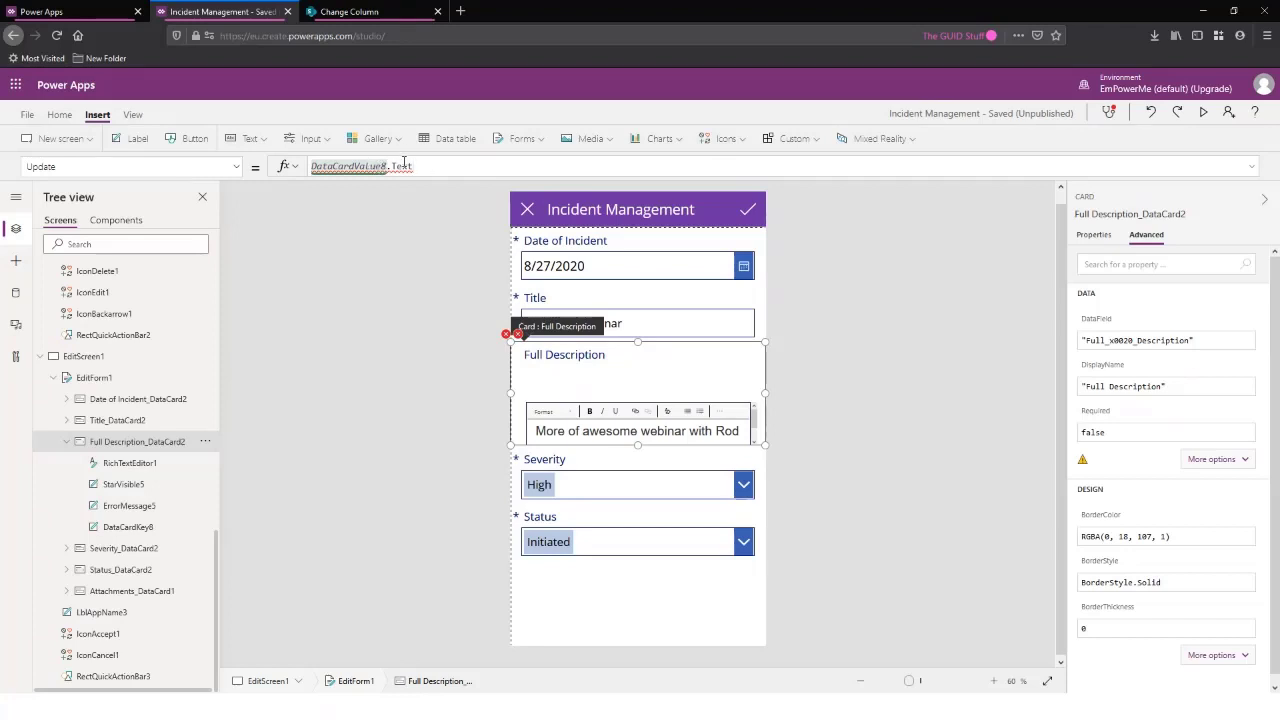
left_click_drag(417, 168, 283, 166)
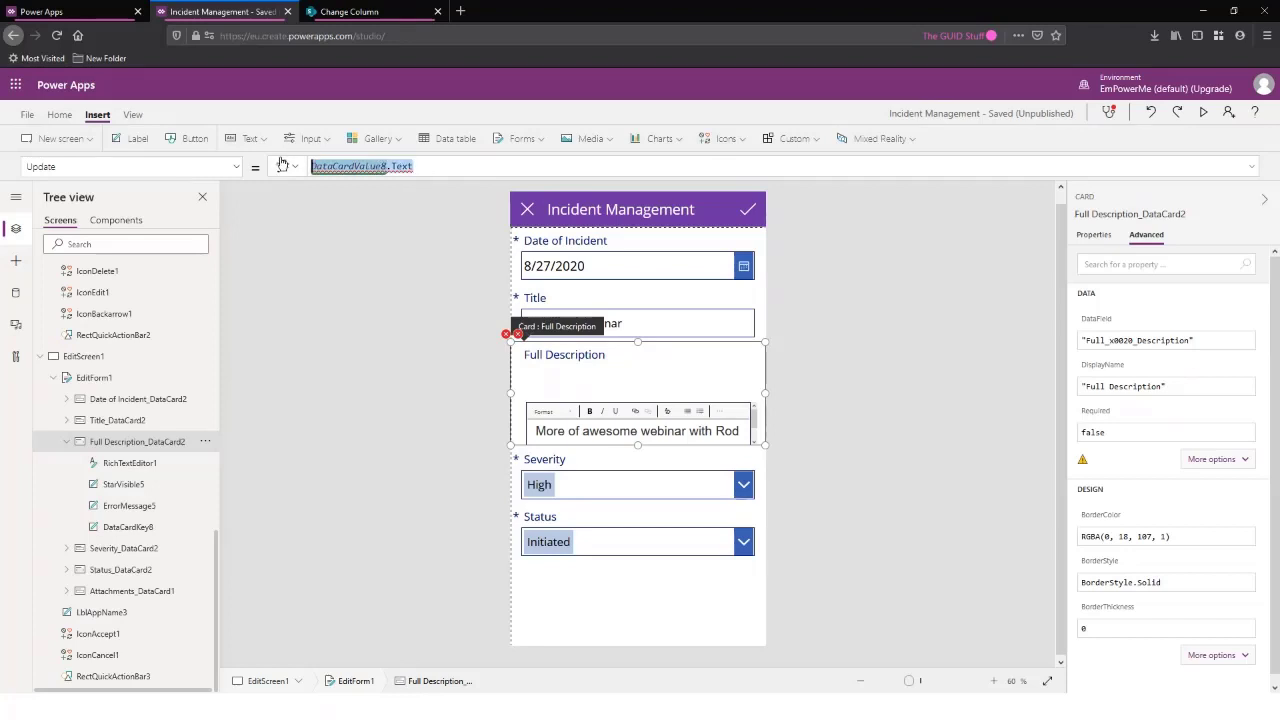
type("Ric")
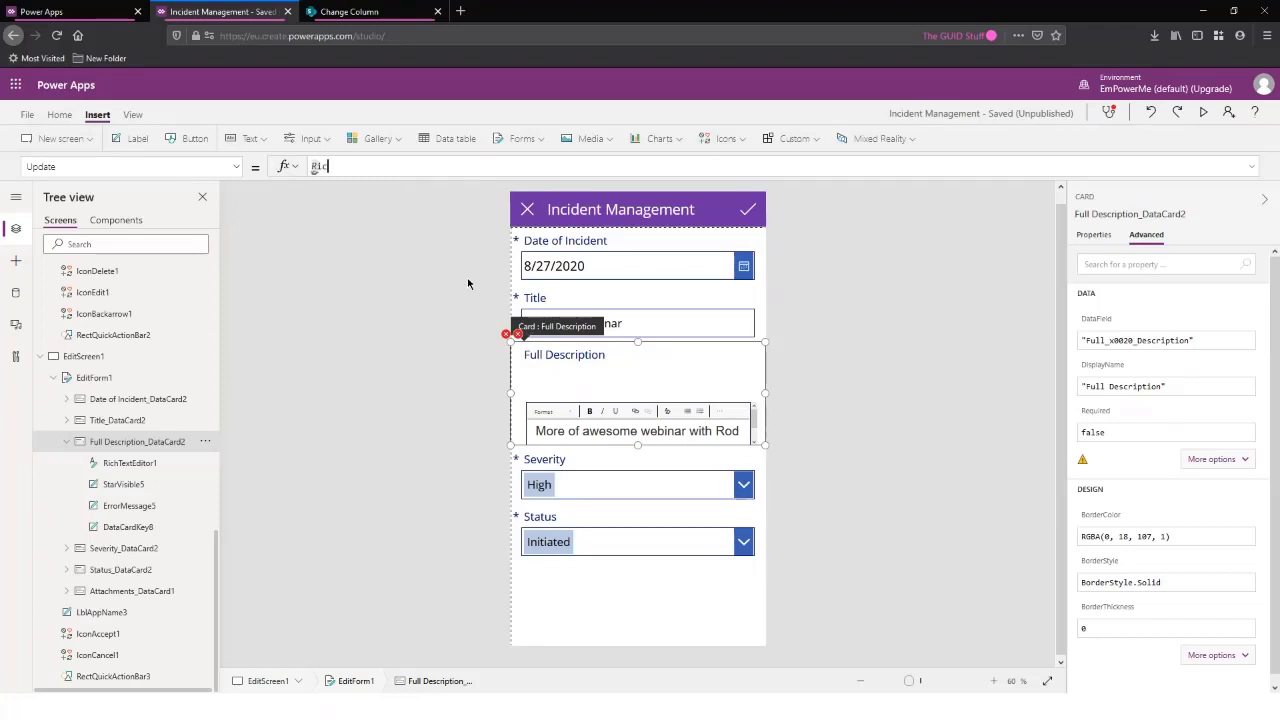
type("hTextEditor")
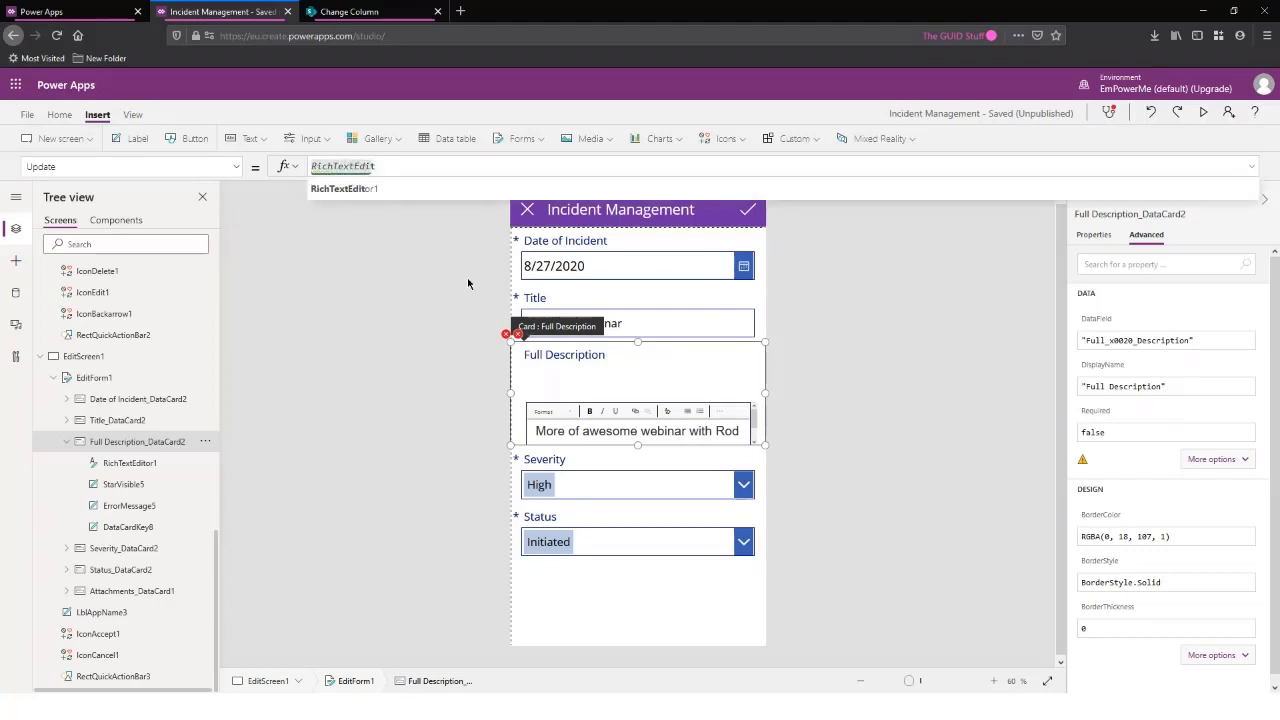
type("1.")
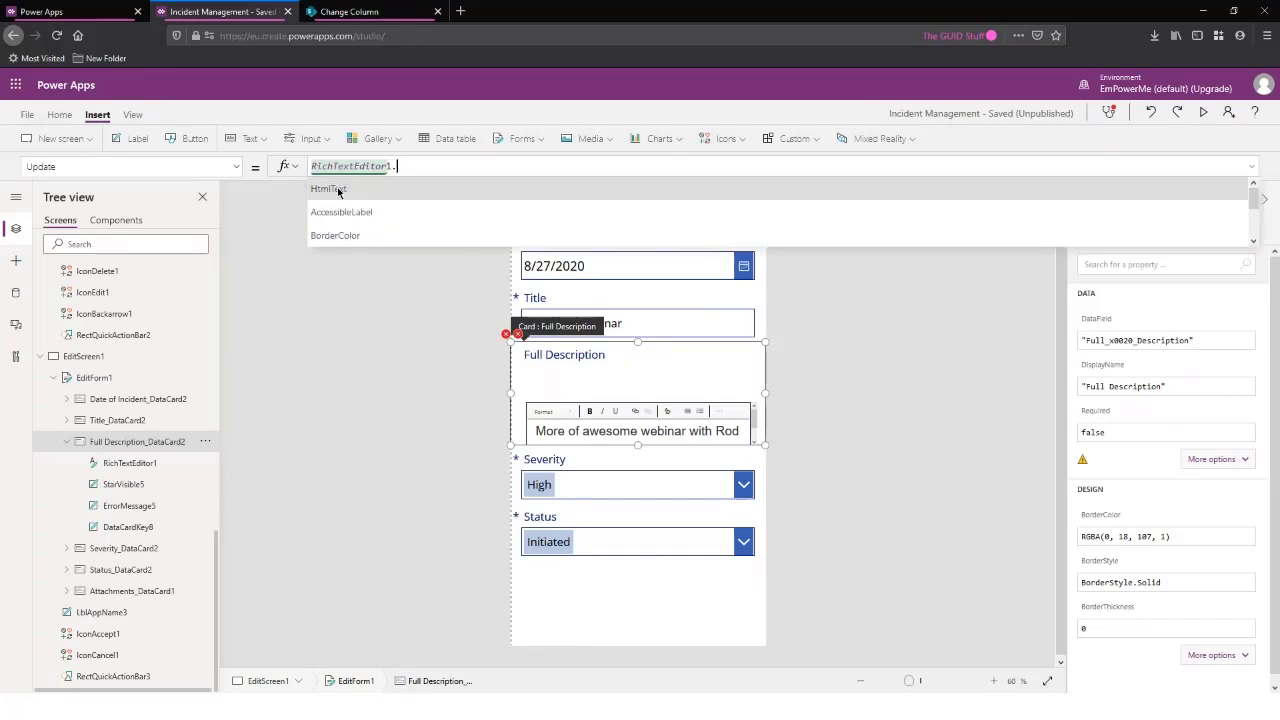
type("HtmlText")
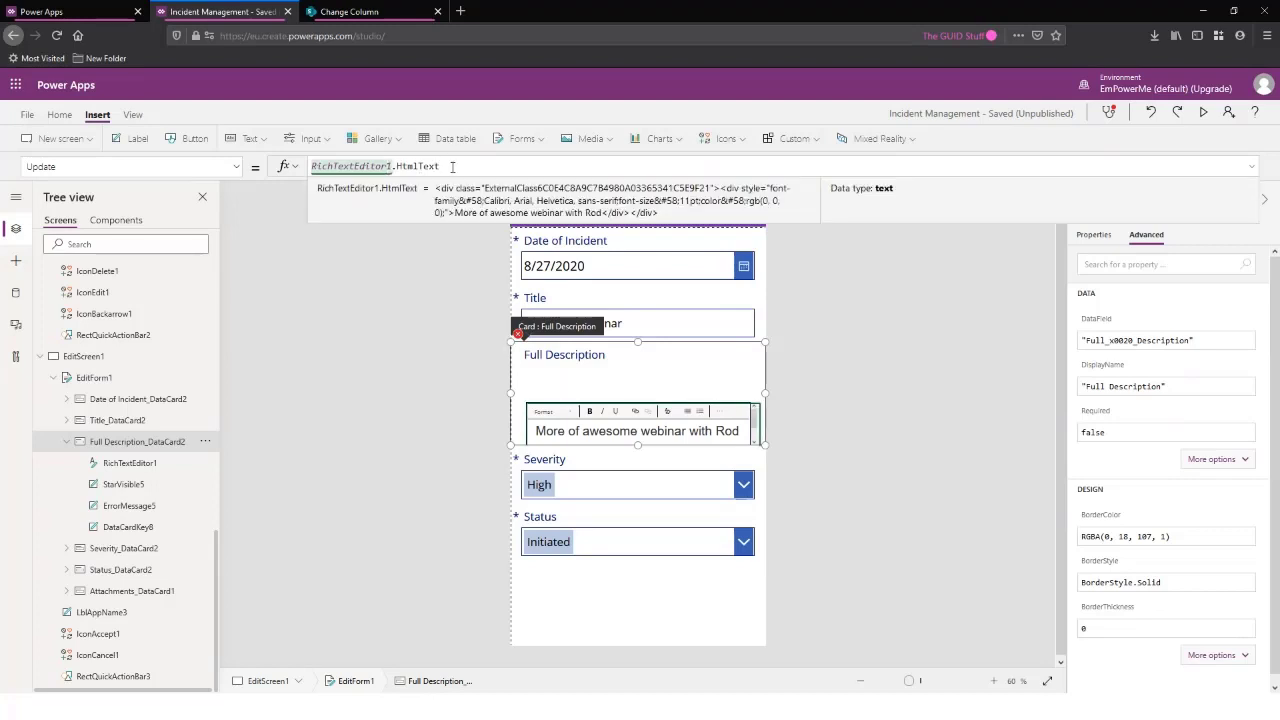
Fix the remaining formula error in the Full Description card by setting the Y property of ErrorMessage5 to 4
left_click(532, 338)
left_click(530, 336)
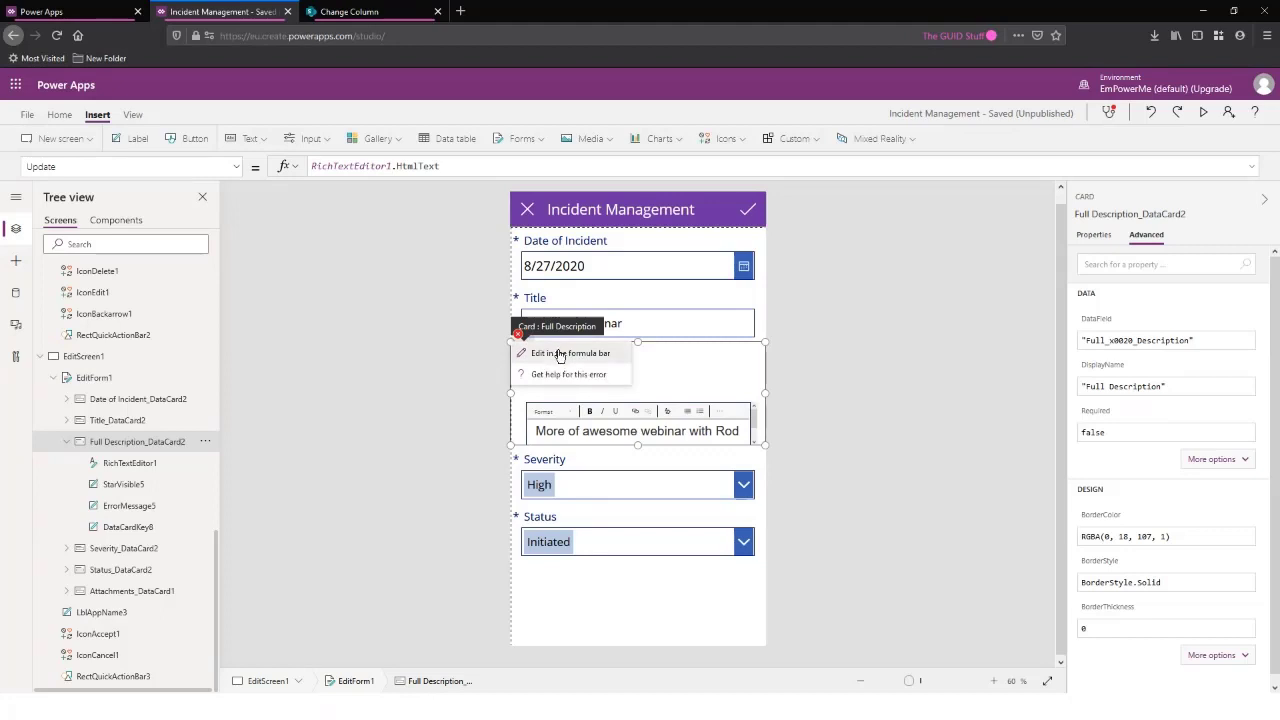
left_click(560, 355)
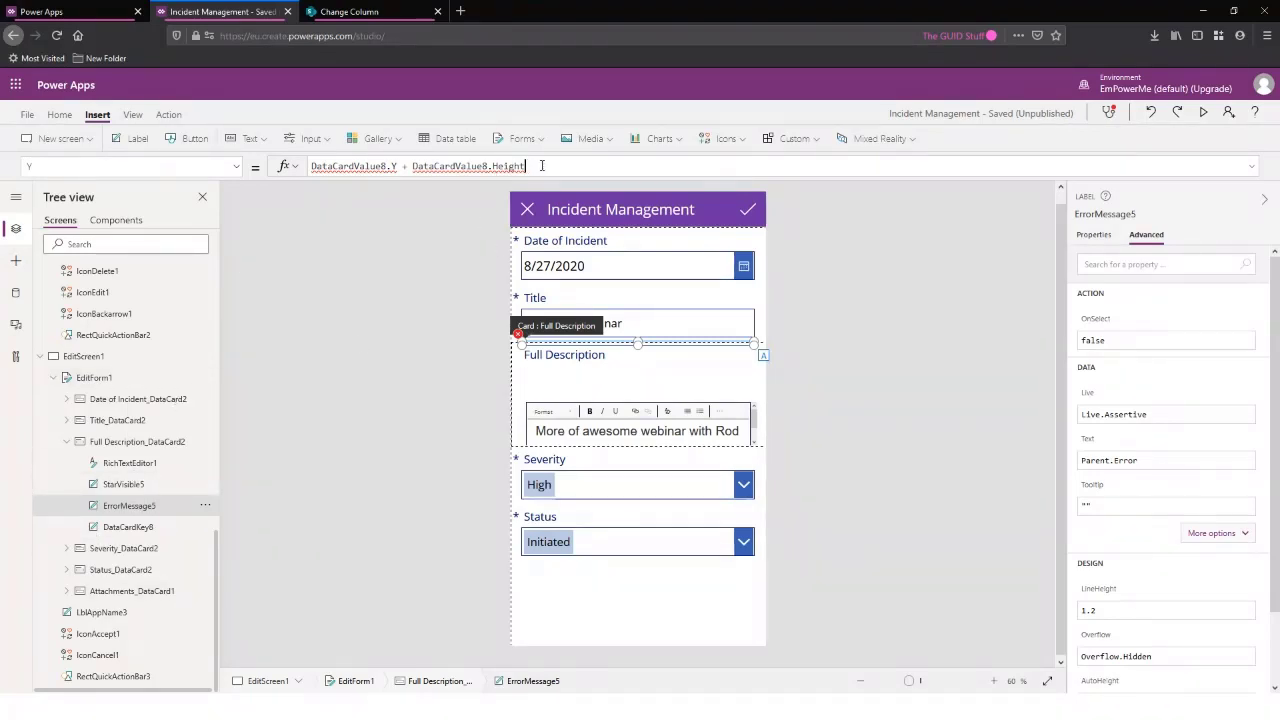
key("ctrl+a")
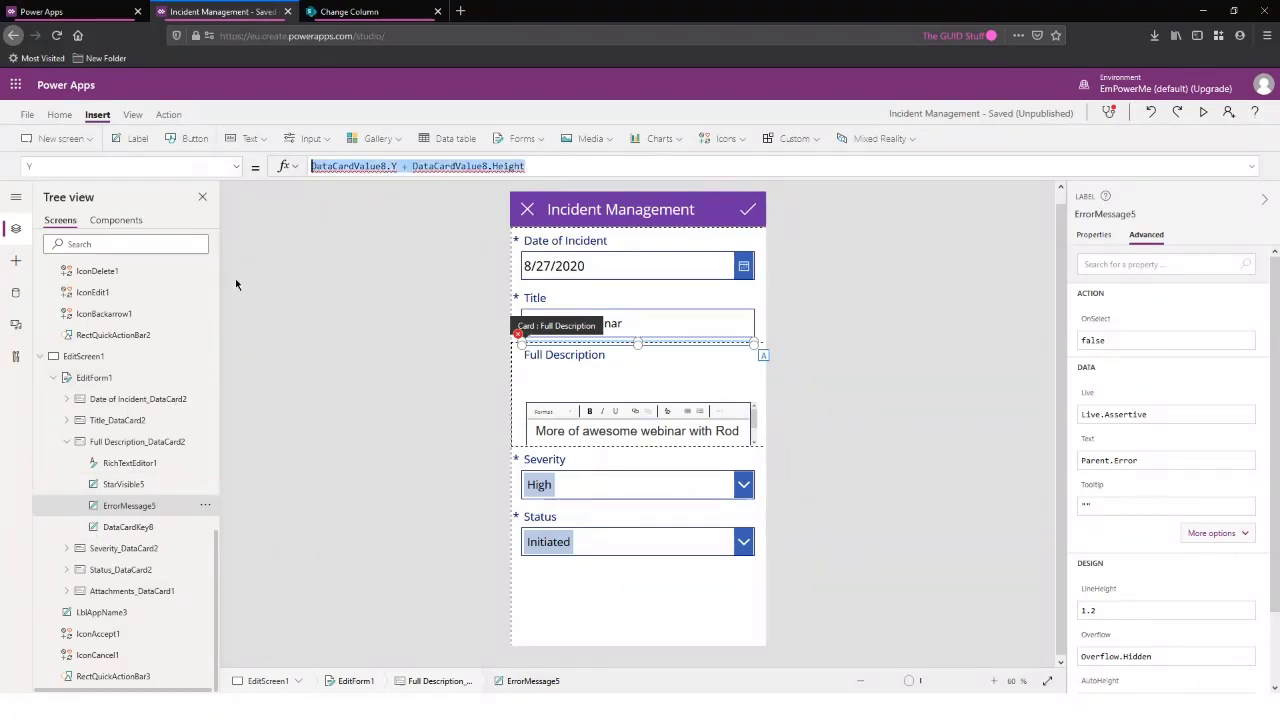
type("4")
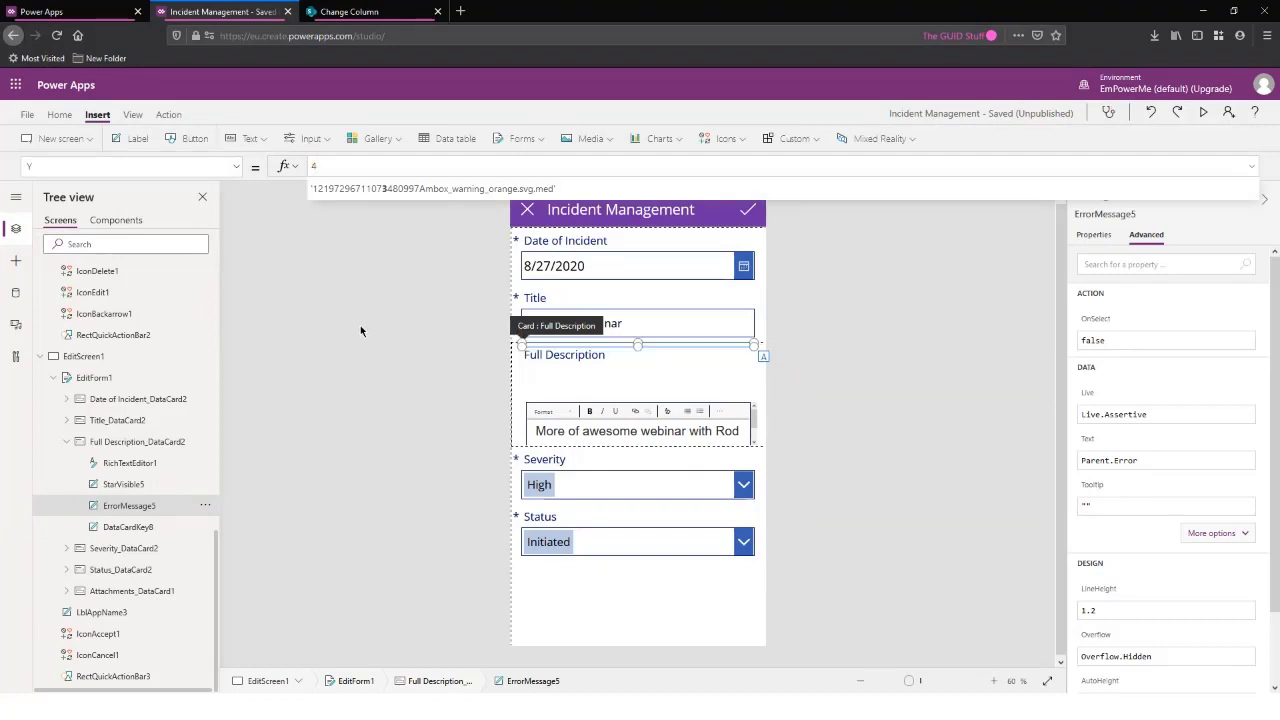
left_click(360, 325)
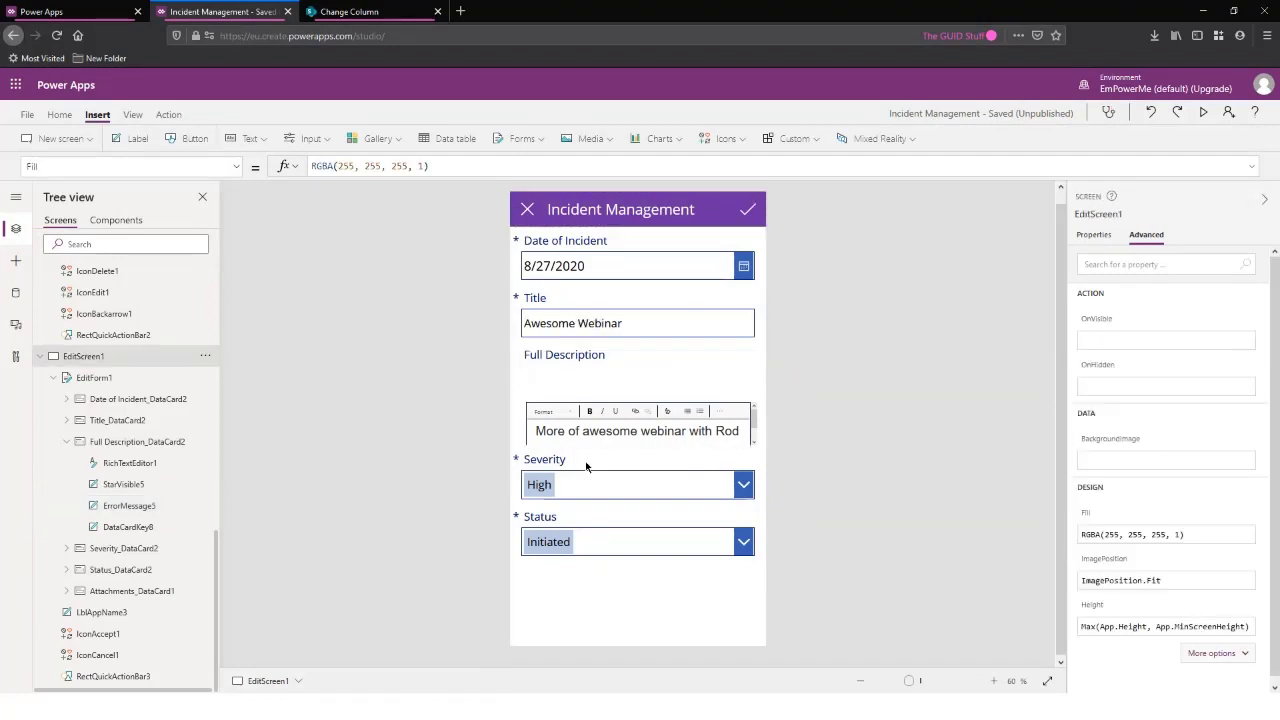
Move the rich text editor directly below the Full Description label, at X 30 and Y 58, and make it taller
left_click(616, 408)
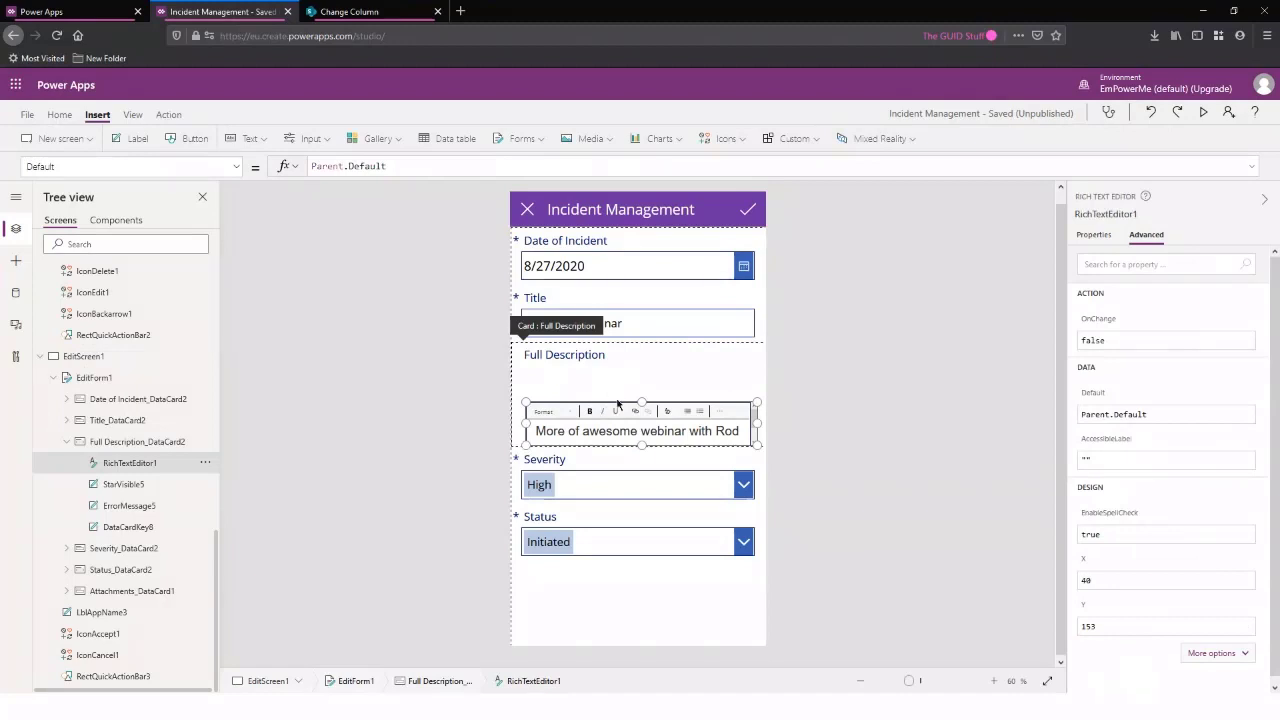
left_click(617, 403)
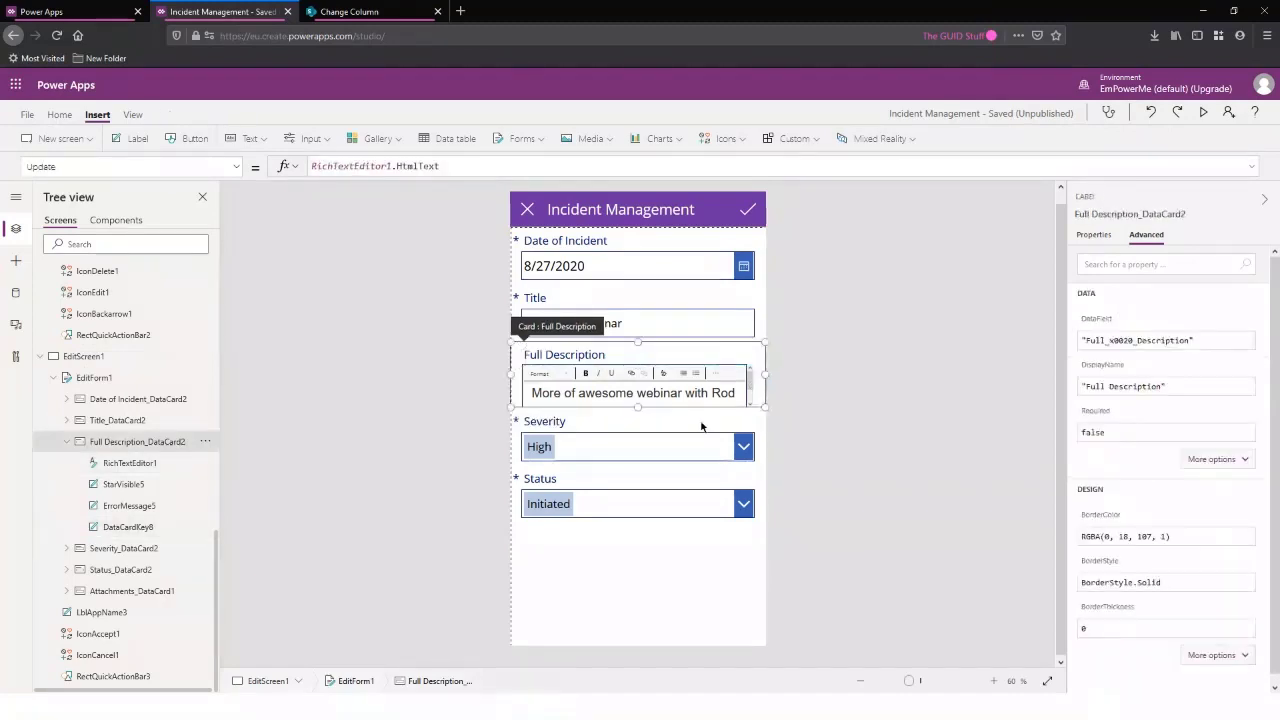
left_click(645, 395)
left_click_drag(637, 407, 635, 461)
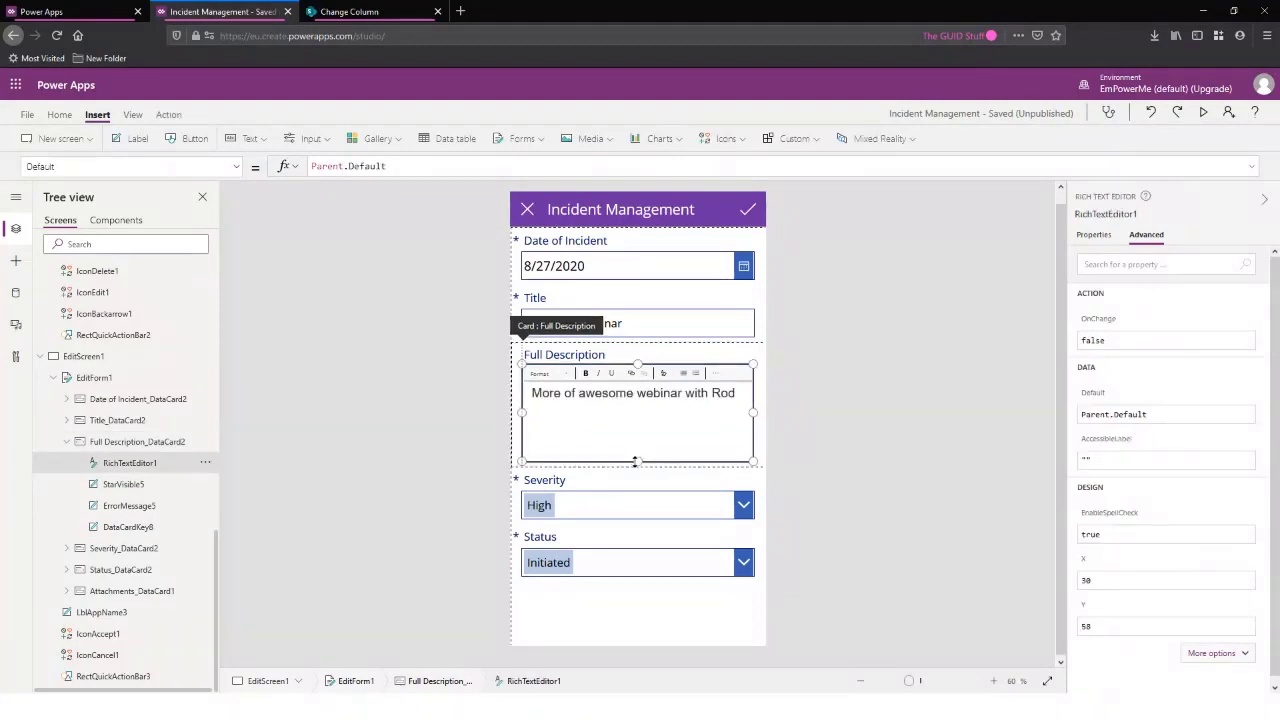
left_click(829, 436)
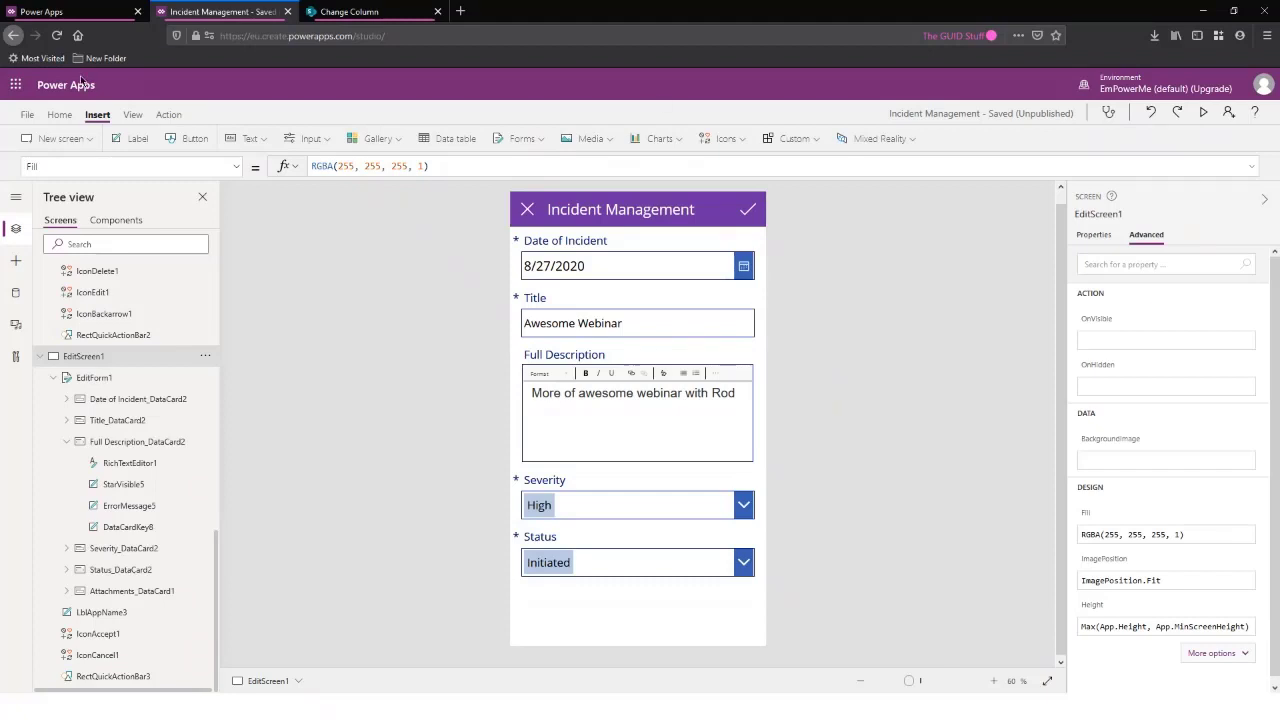
Select the edit form's Full Description card and check its Update property among the available properties
left_click(155, 447)
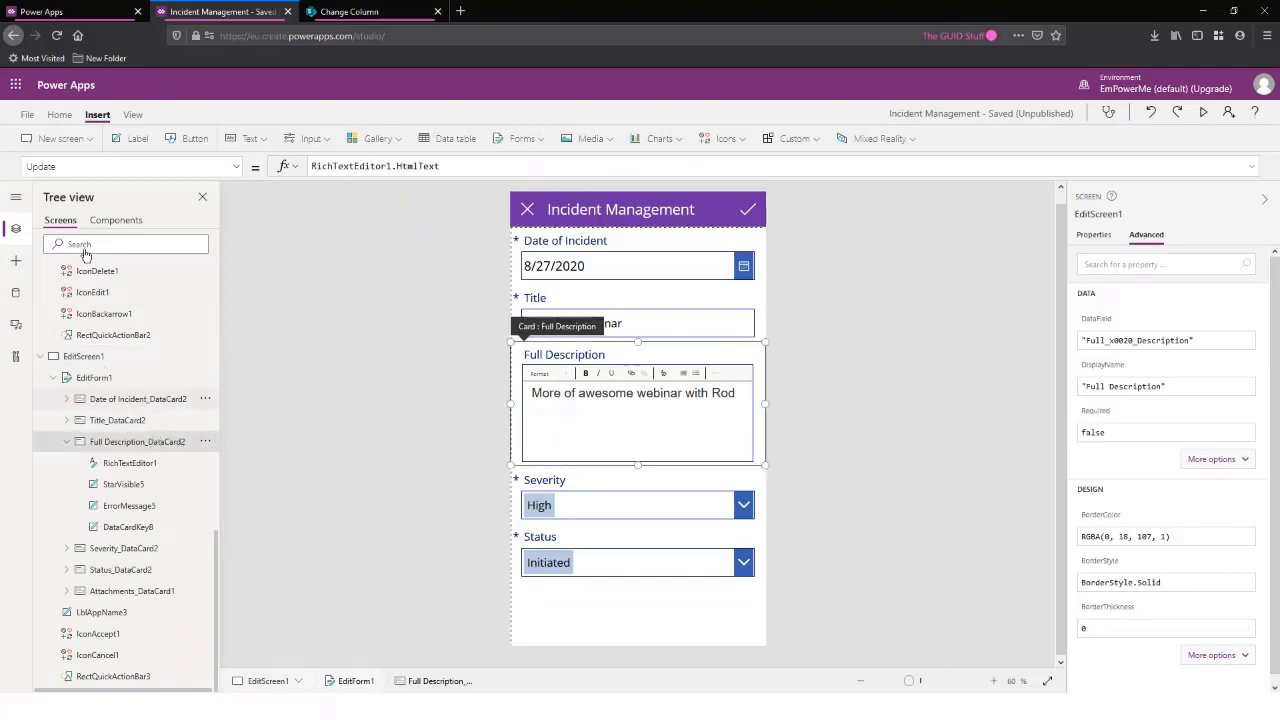
left_click(93, 165)
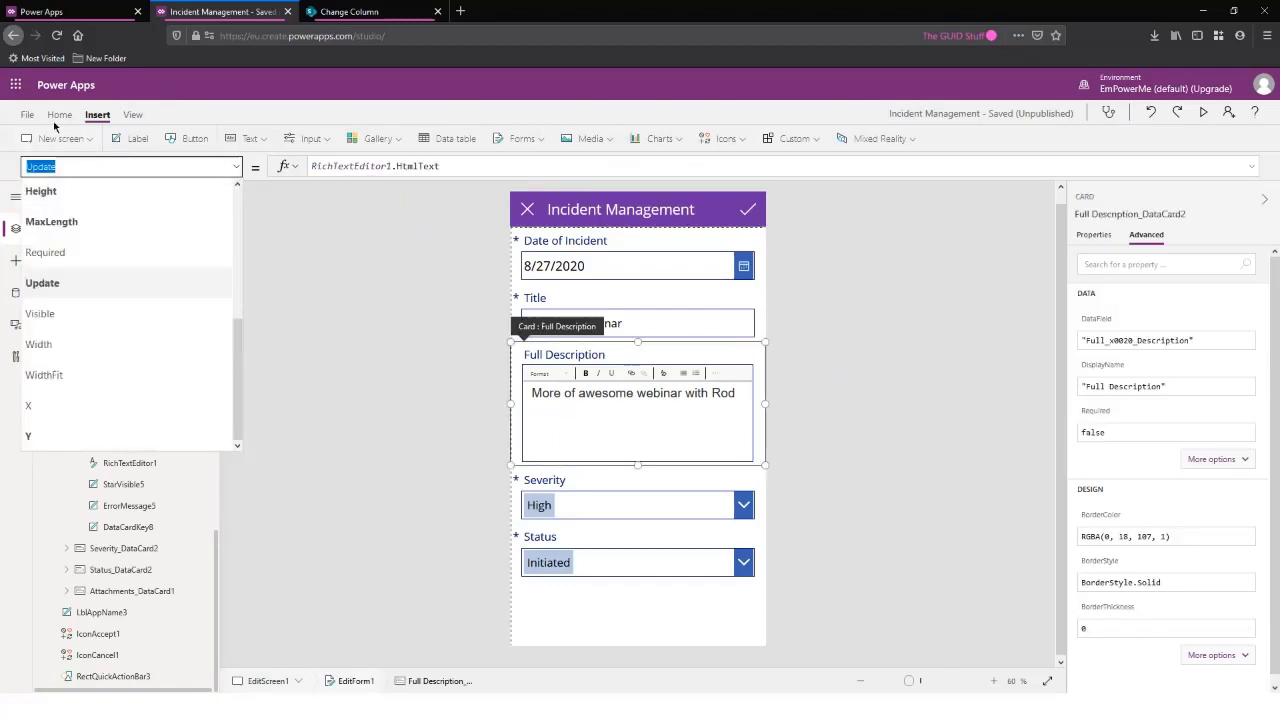
left_click(238, 167)
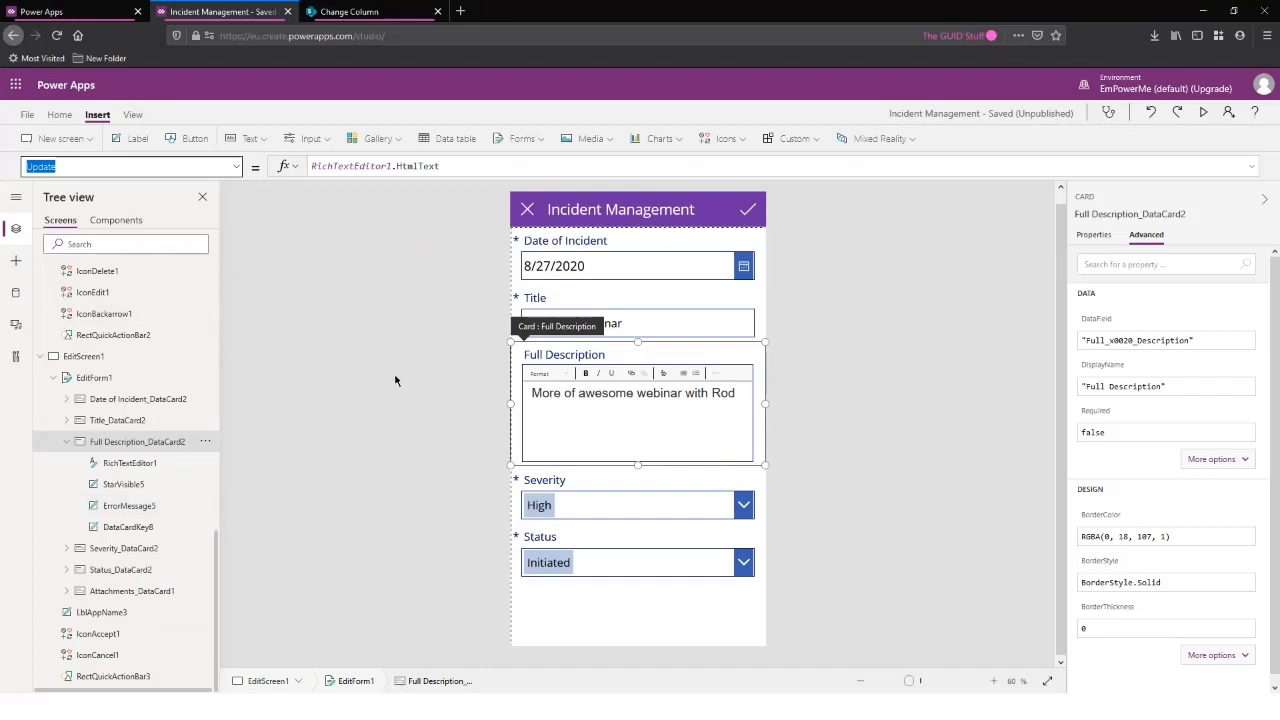
Look over the controls of BrowseScreen1 and the other screens, collapse the screen tree, and view DetailScreen1
scroll(118, 392, "up", 4)
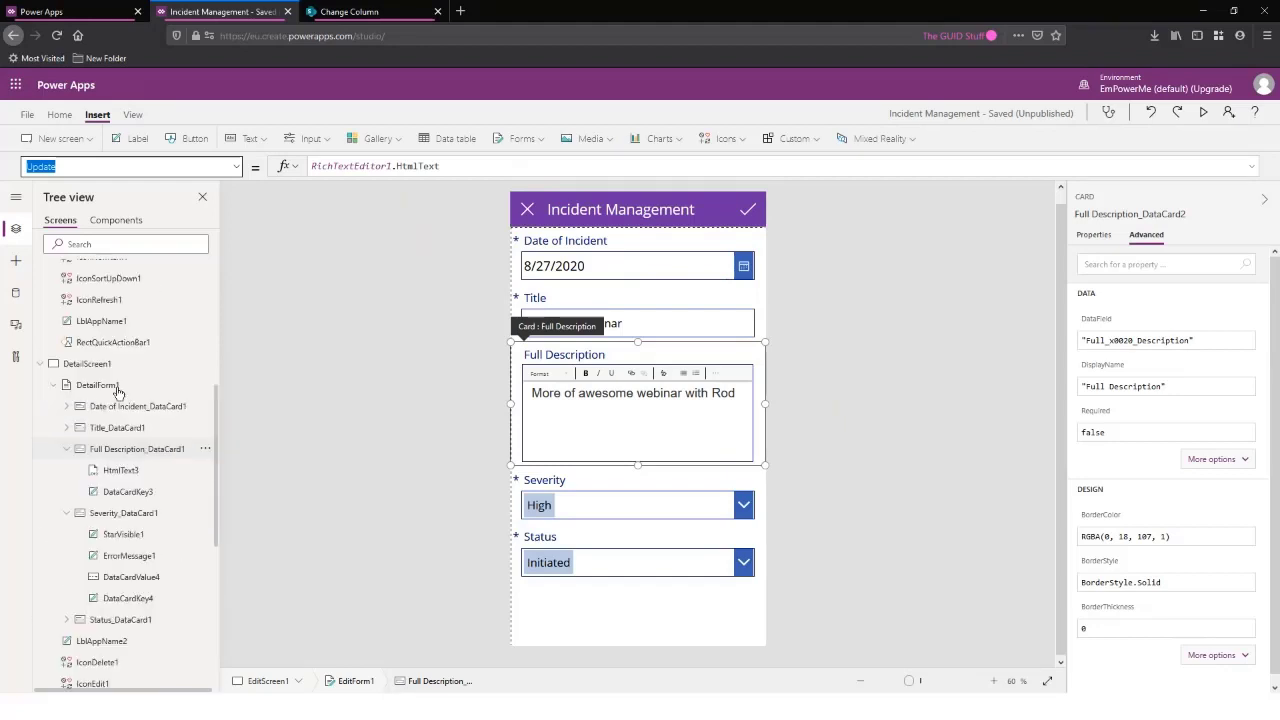
scroll(118, 392, "up", 7)
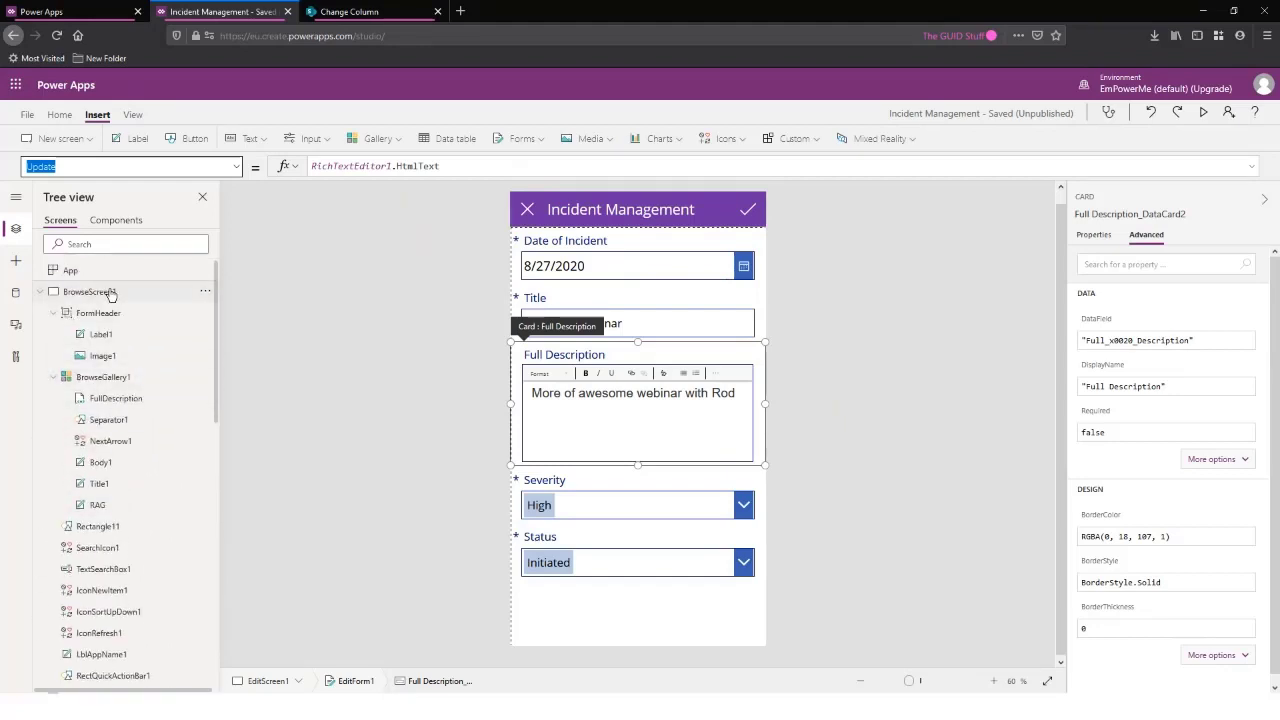
left_click(110, 292)
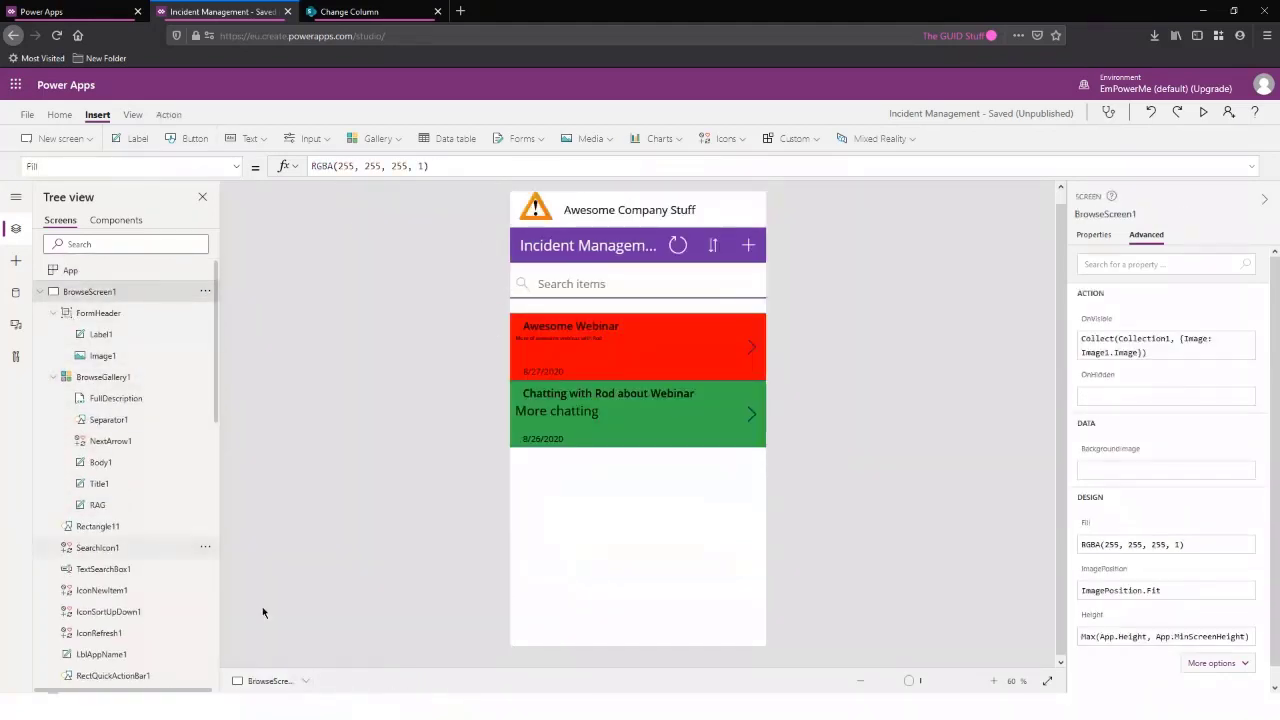
scroll(122, 330, "down", 6)
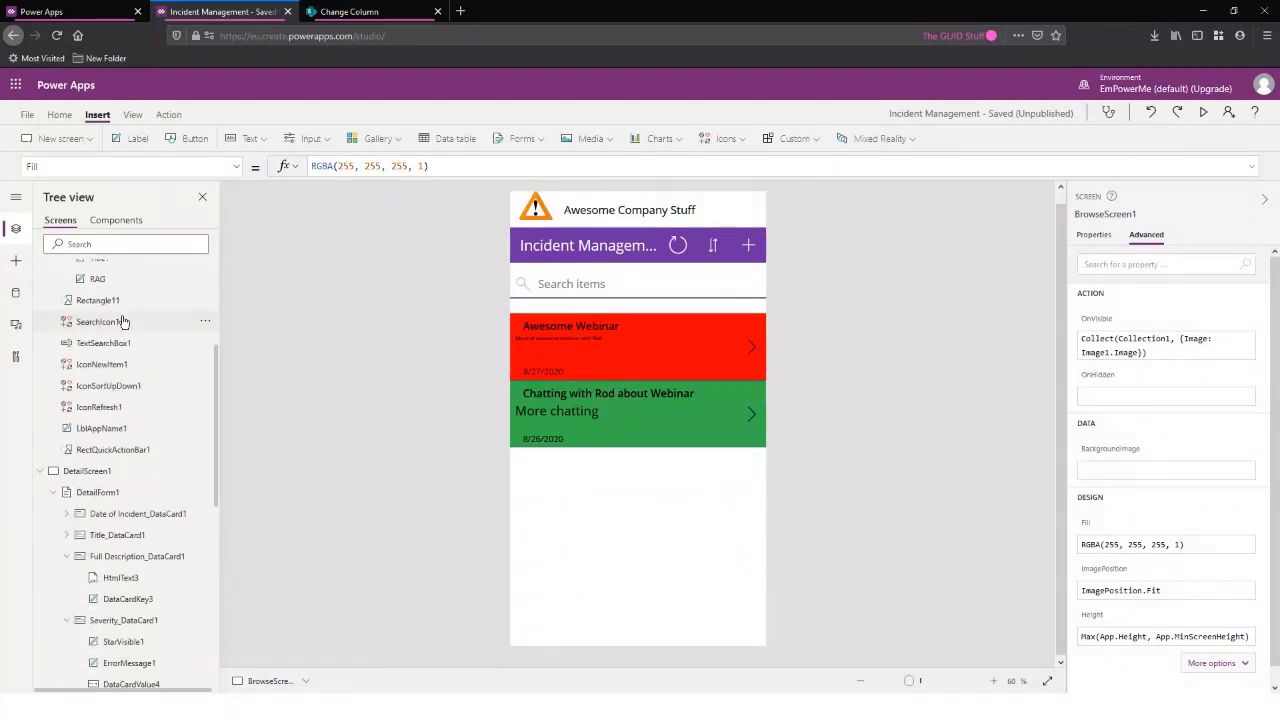
scroll(120, 355, "down", 10)
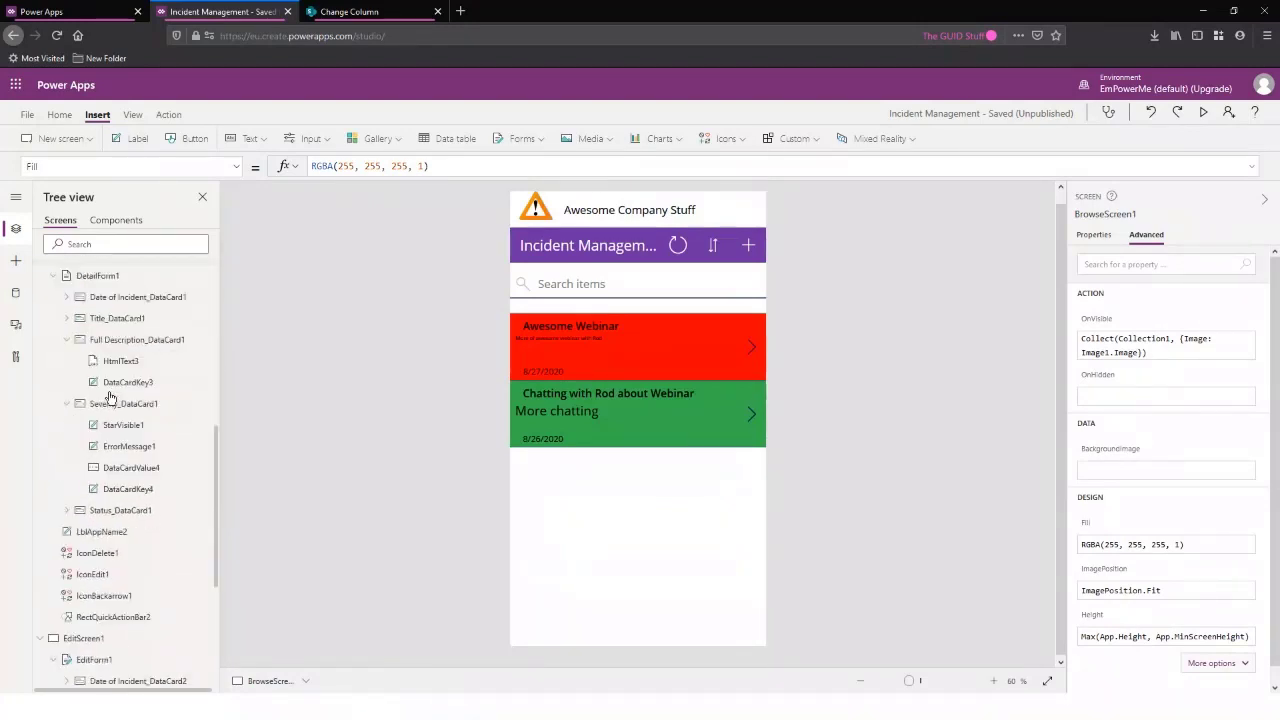
scroll(110, 360, "up", 15)
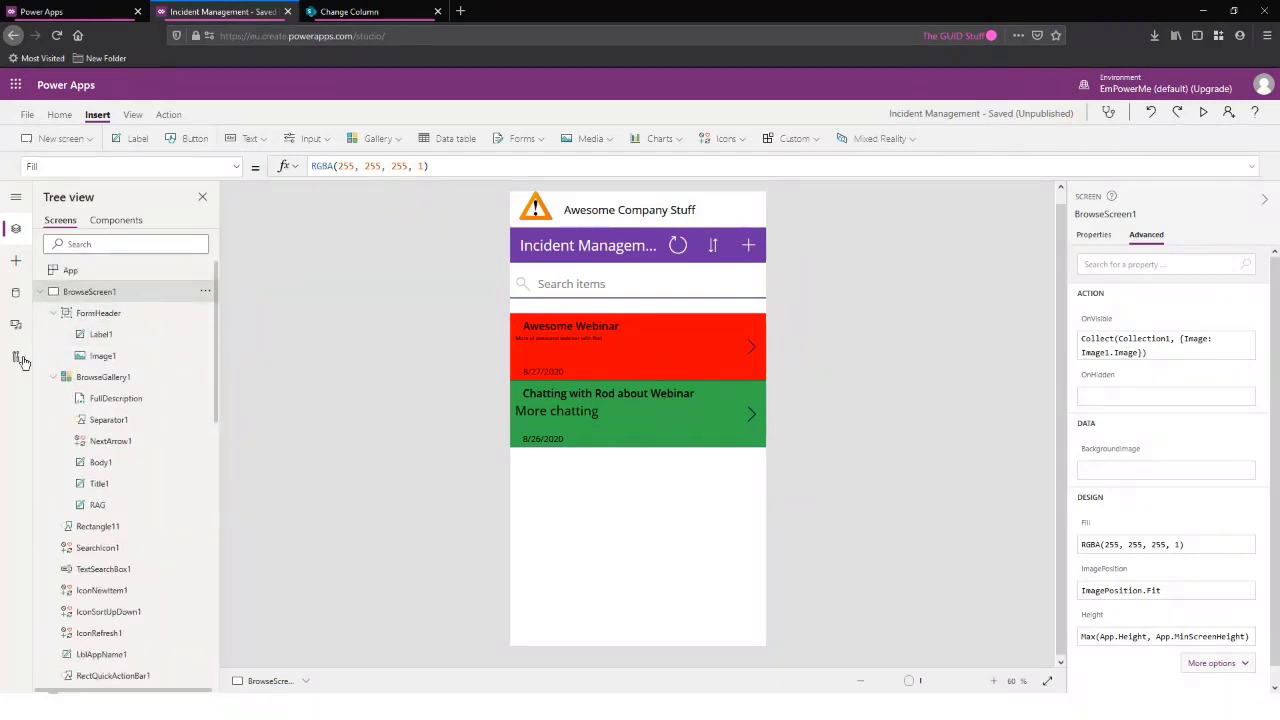
left_click(45, 298)
left_click(87, 313)
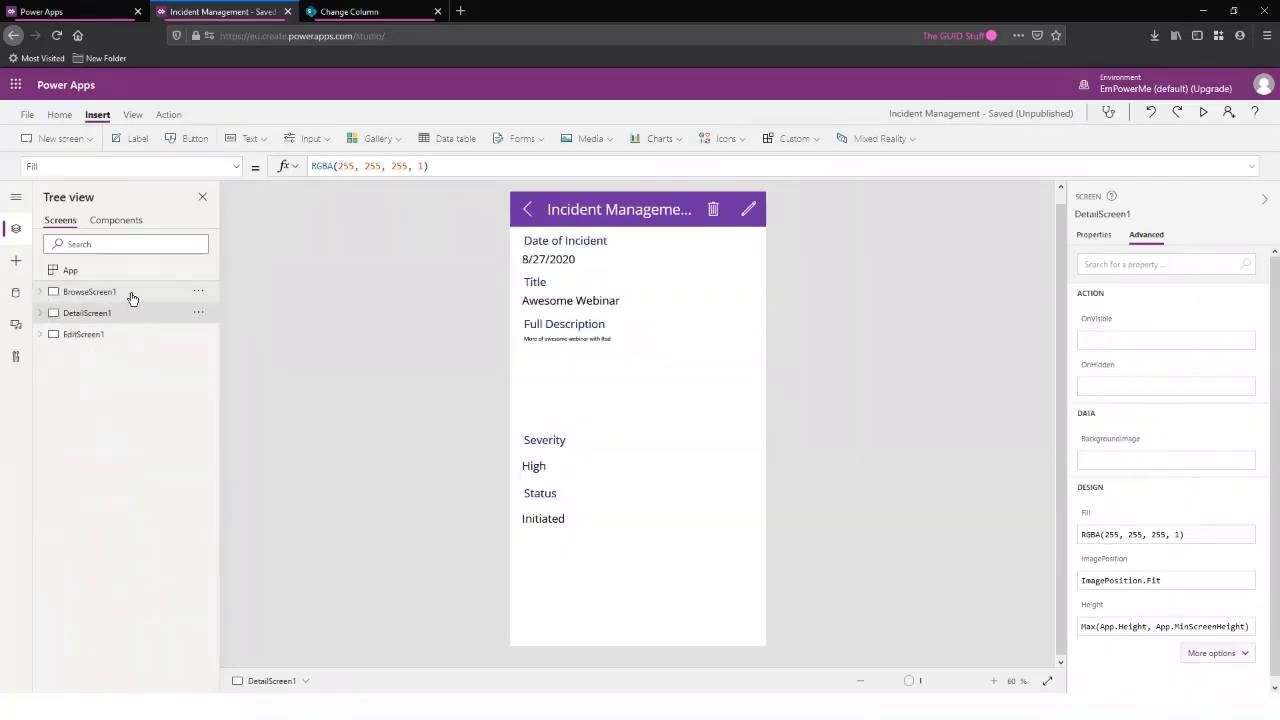
Fill the header bar rectangle RectQuickActionBar1 on BrowseScreen1 with dark gray, RGBA(116, 116, 116, 1)
left_click(131, 295)
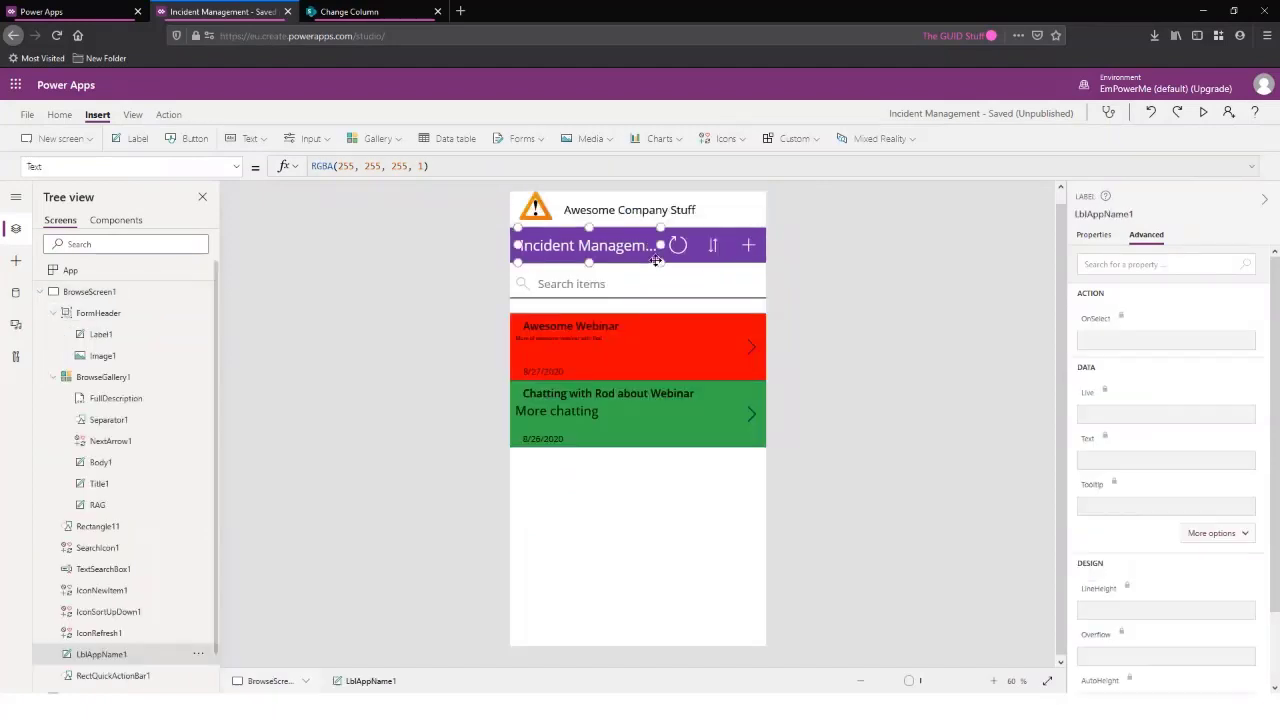
scroll(123, 600, "down", 1)
left_click(125, 634)
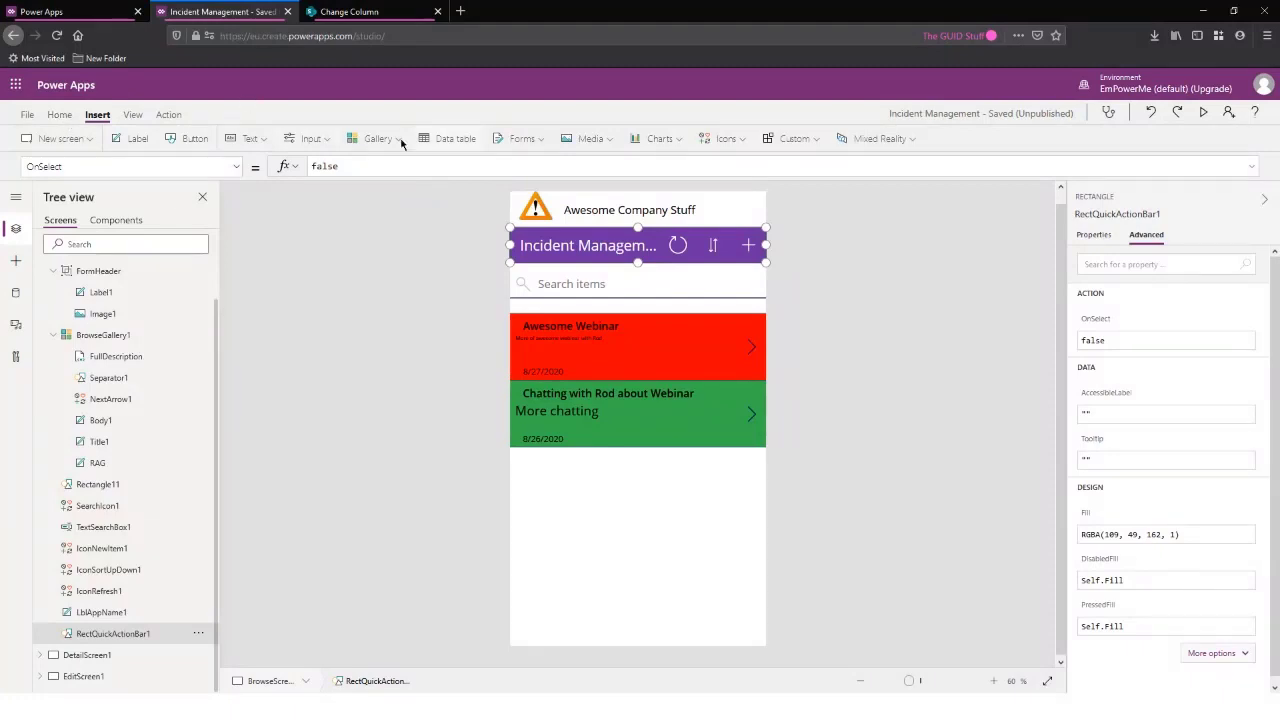
left_click(59, 114)
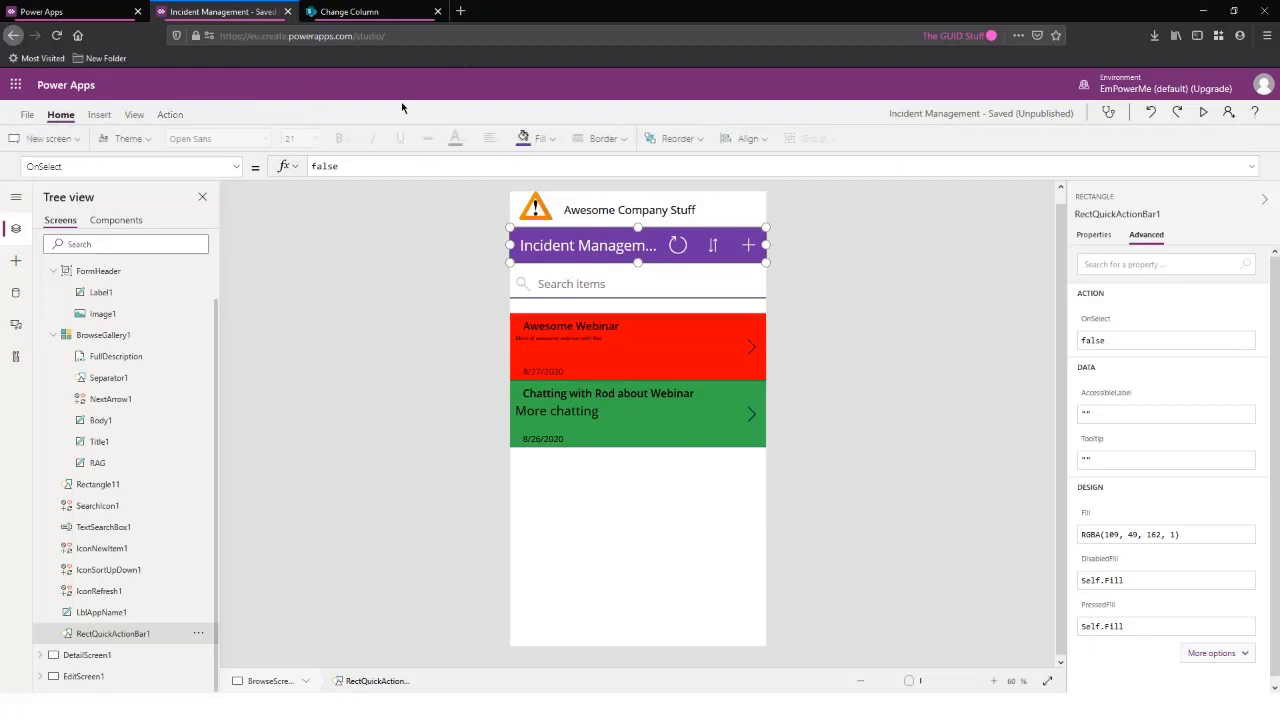
left_click(548, 138)
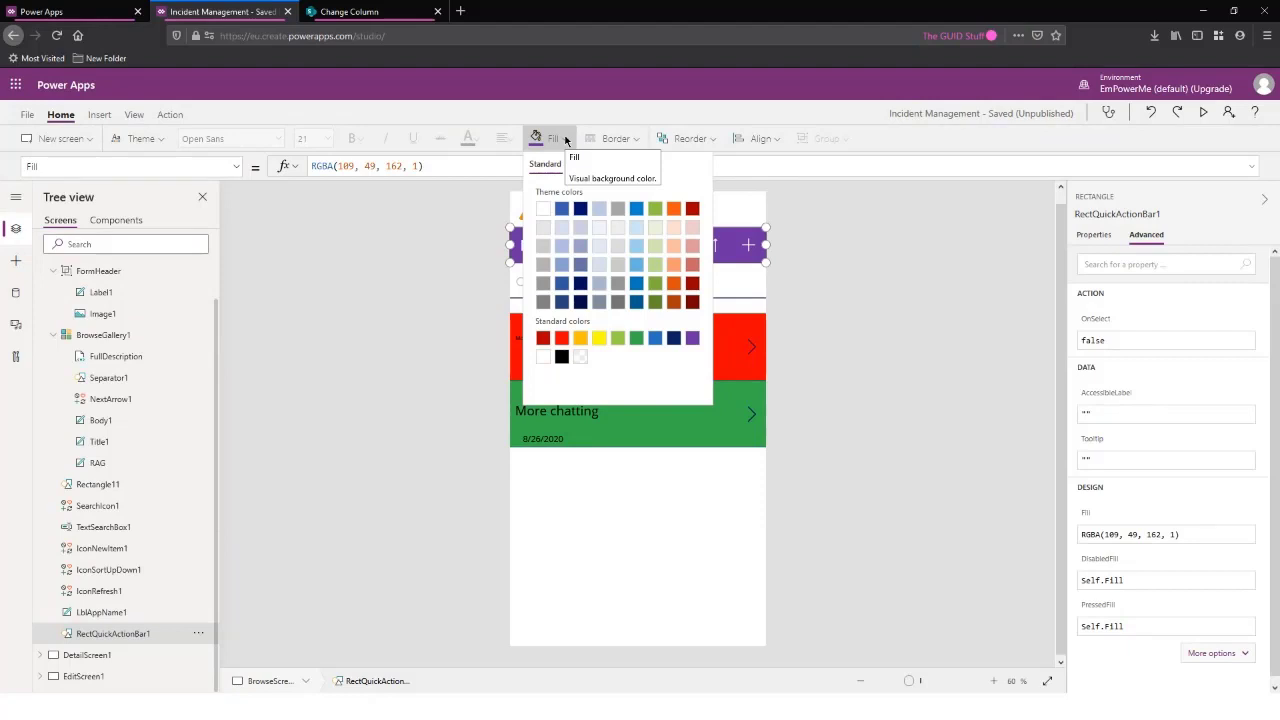
left_click(616, 305)
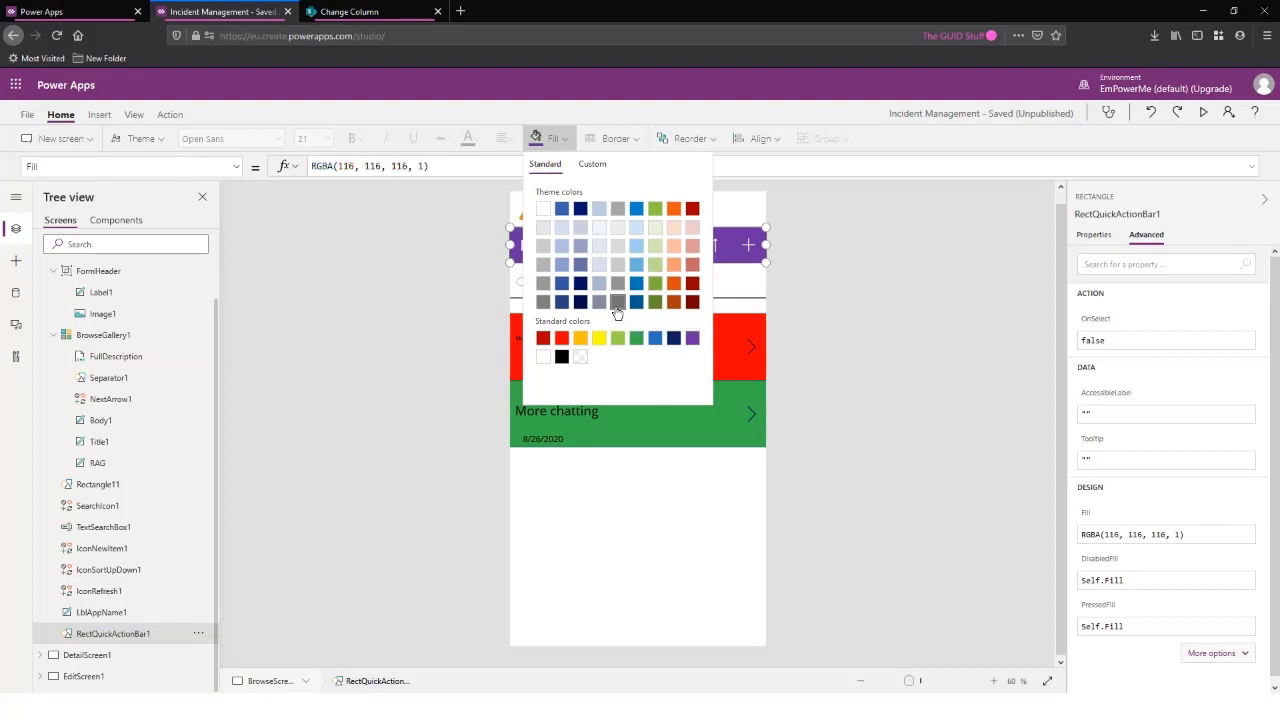
left_click(455, 359)
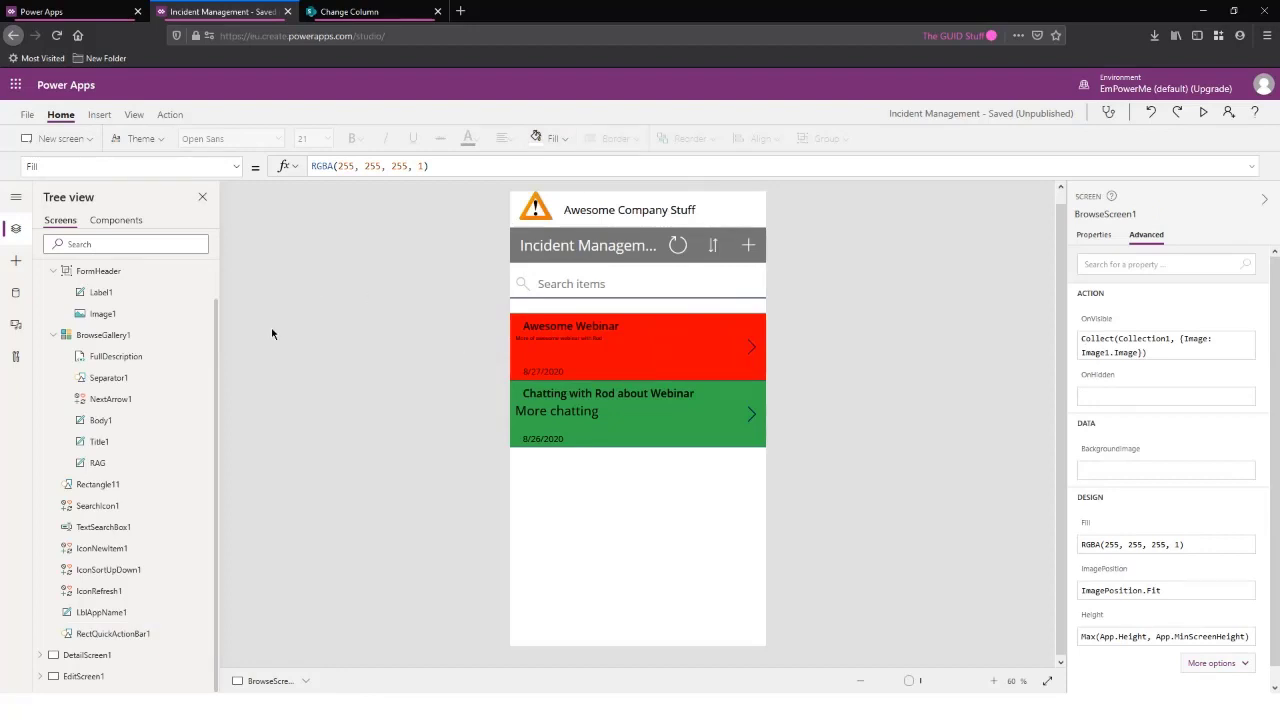
Collapse BrowseScreen1 in the screen tree and compare the header bars of DetailScreen1, EditScreen1 and BrowseScreen1
scroll(135, 356, "up", 1)
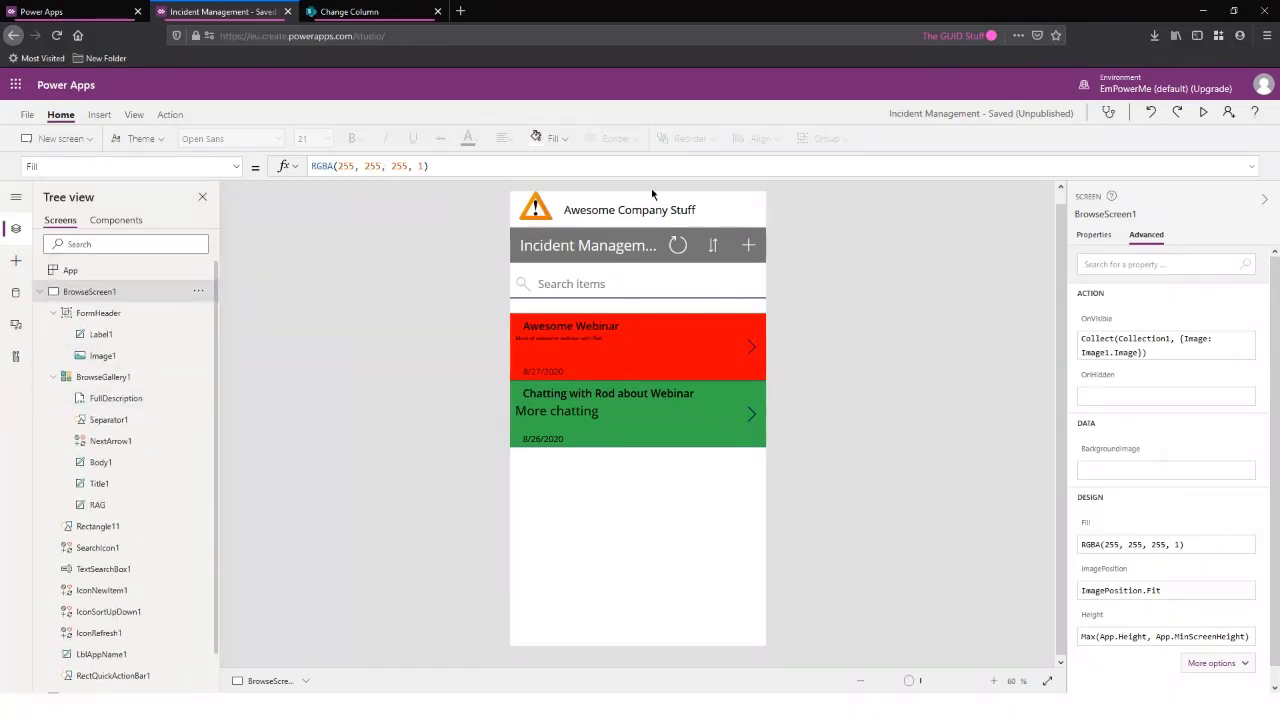
left_click(40, 291)
left_click(89, 314)
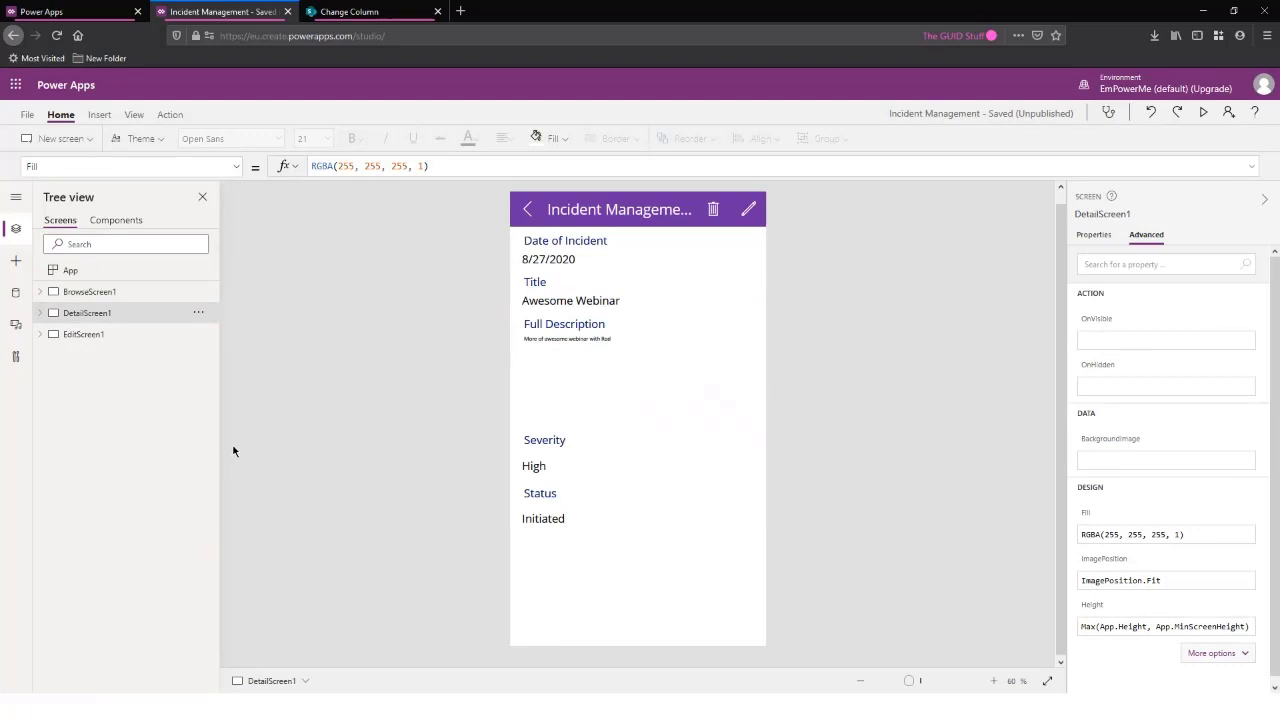
left_click(86, 337)
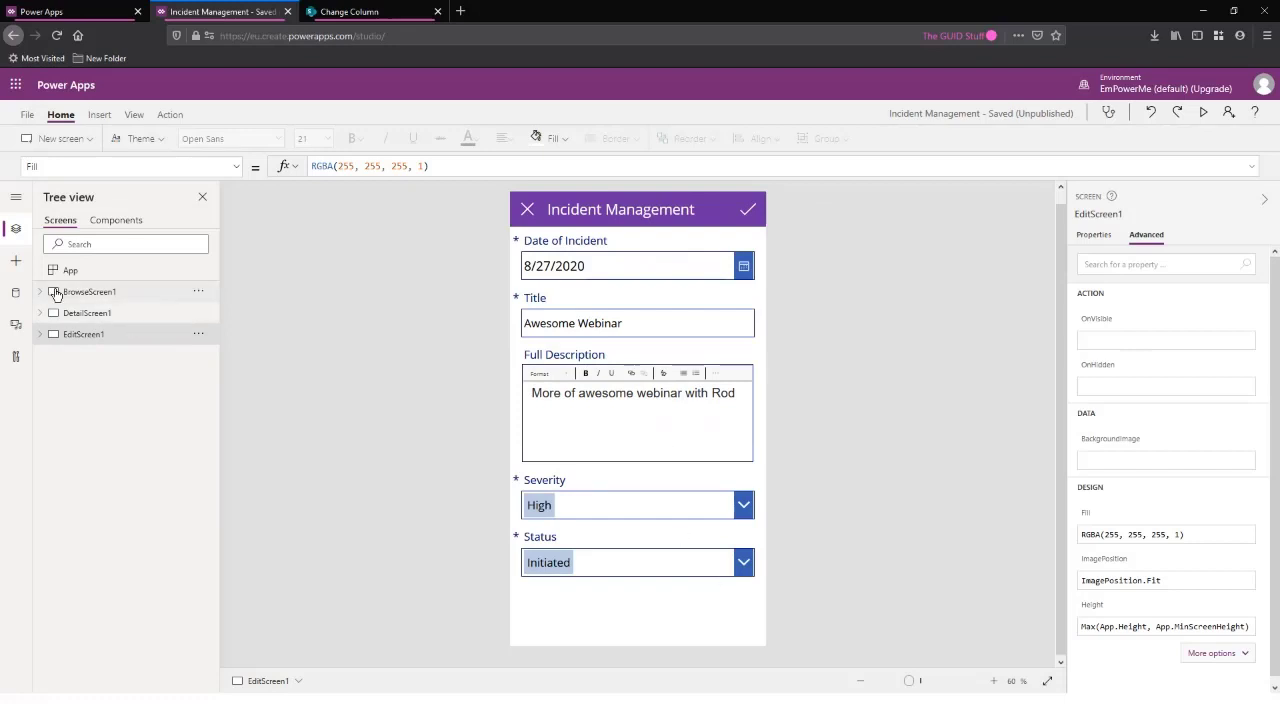
left_click(103, 315)
left_click(118, 292)
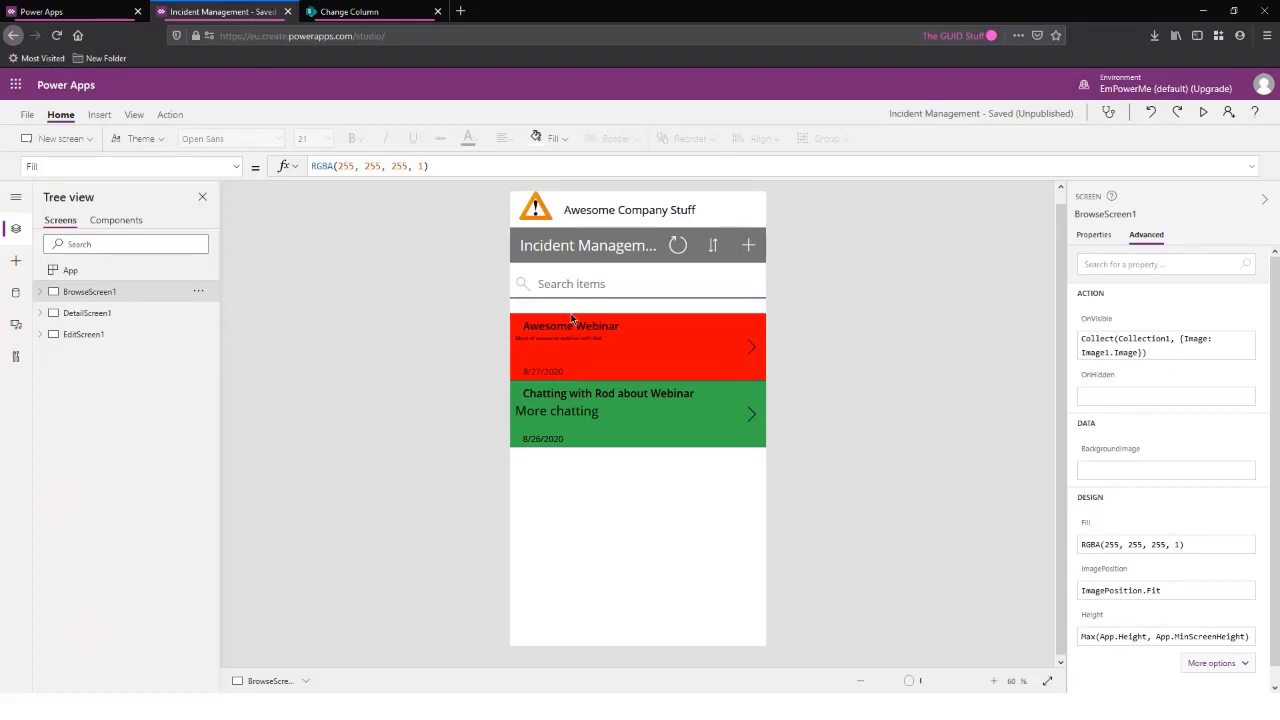
Check which properties the App object offers and return to its OnStart property
left_click(121, 276)
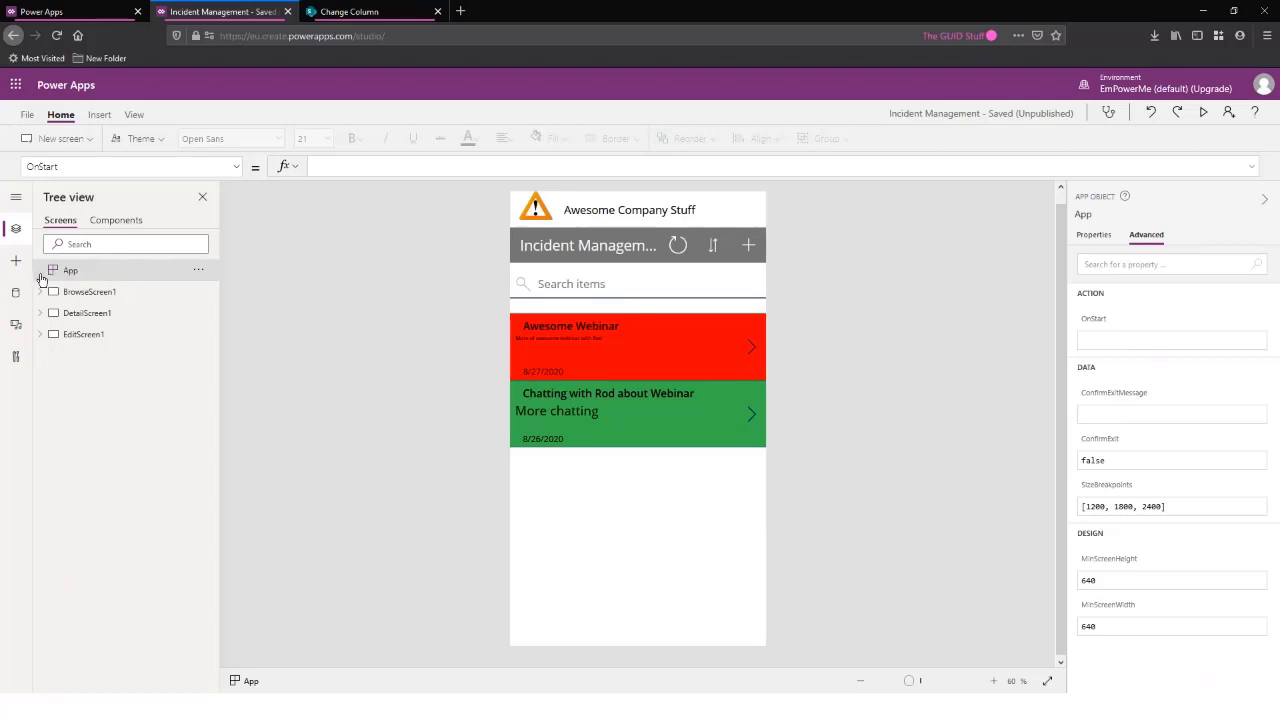
left_click(42, 166)
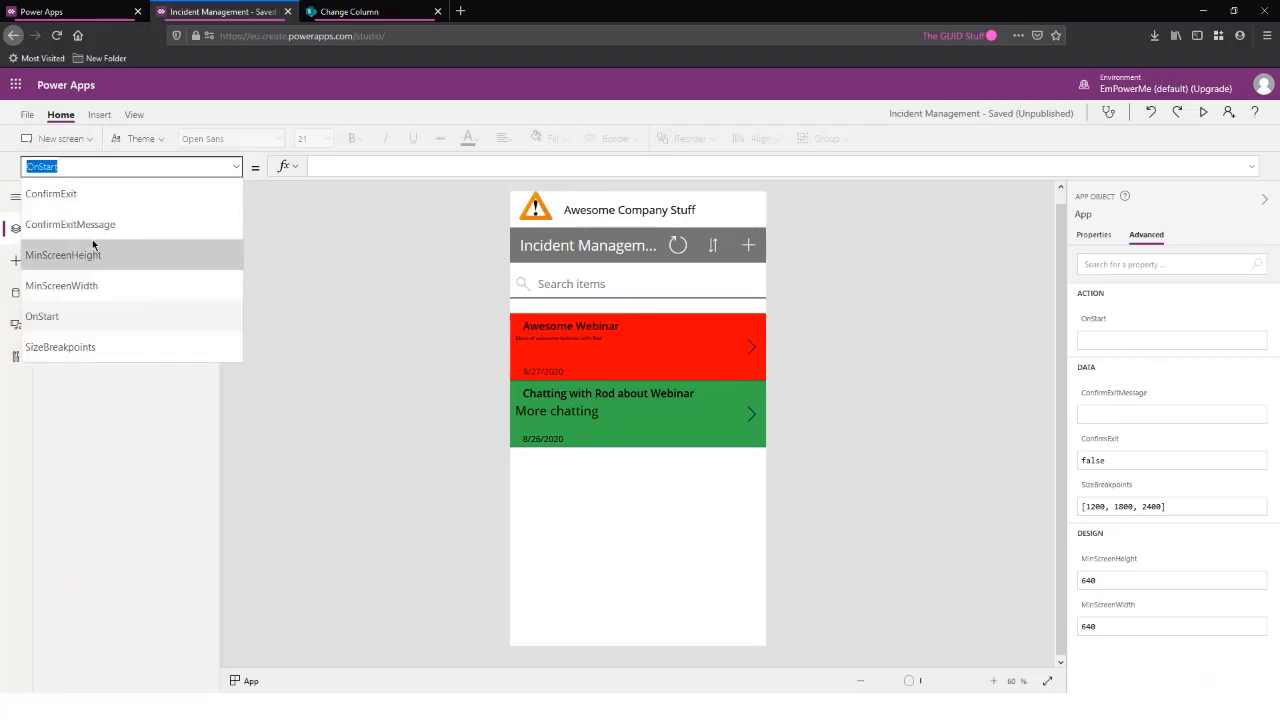
left_click(394, 234)
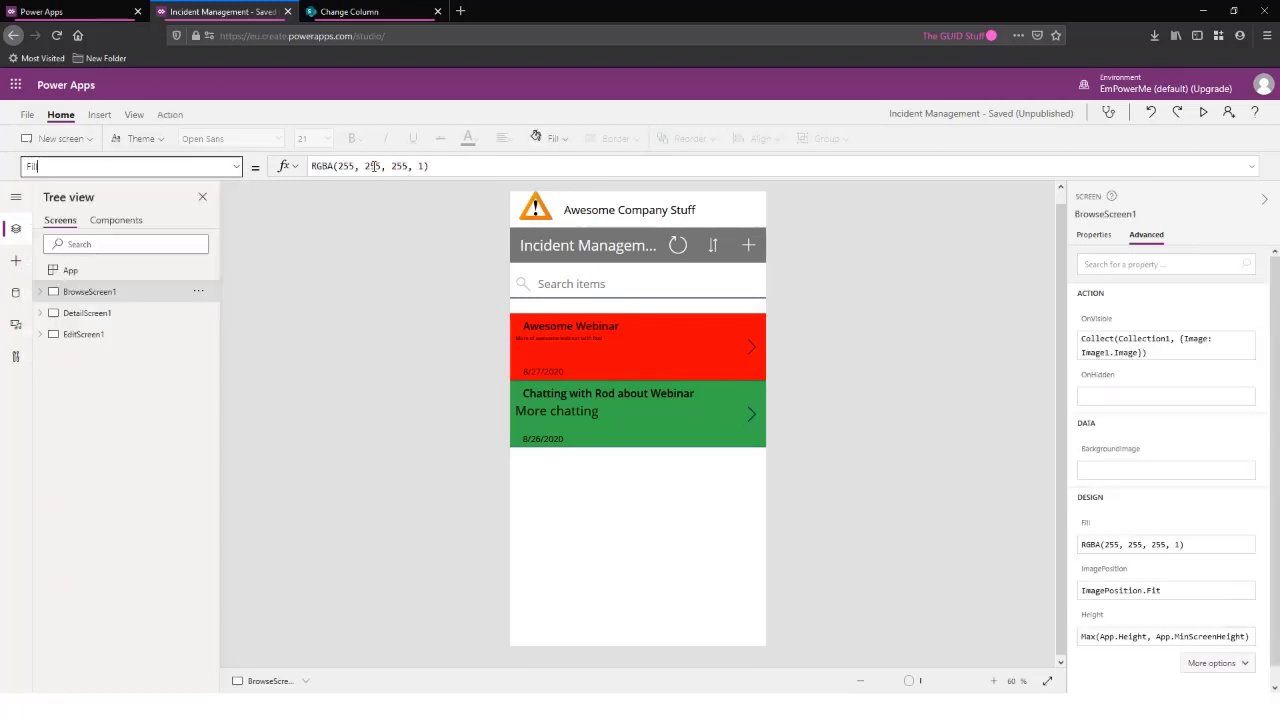
left_click(72, 271)
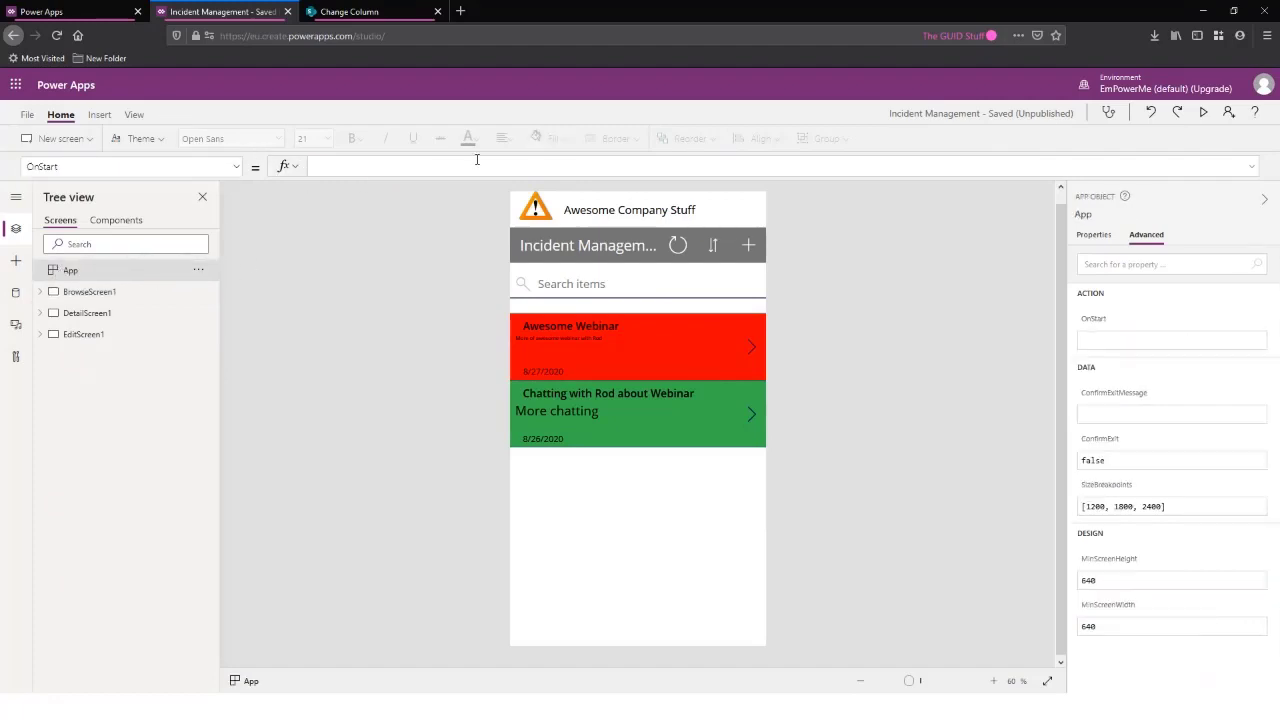
Show the OnVisible formula of BrowseScreen1
left_click(103, 291)
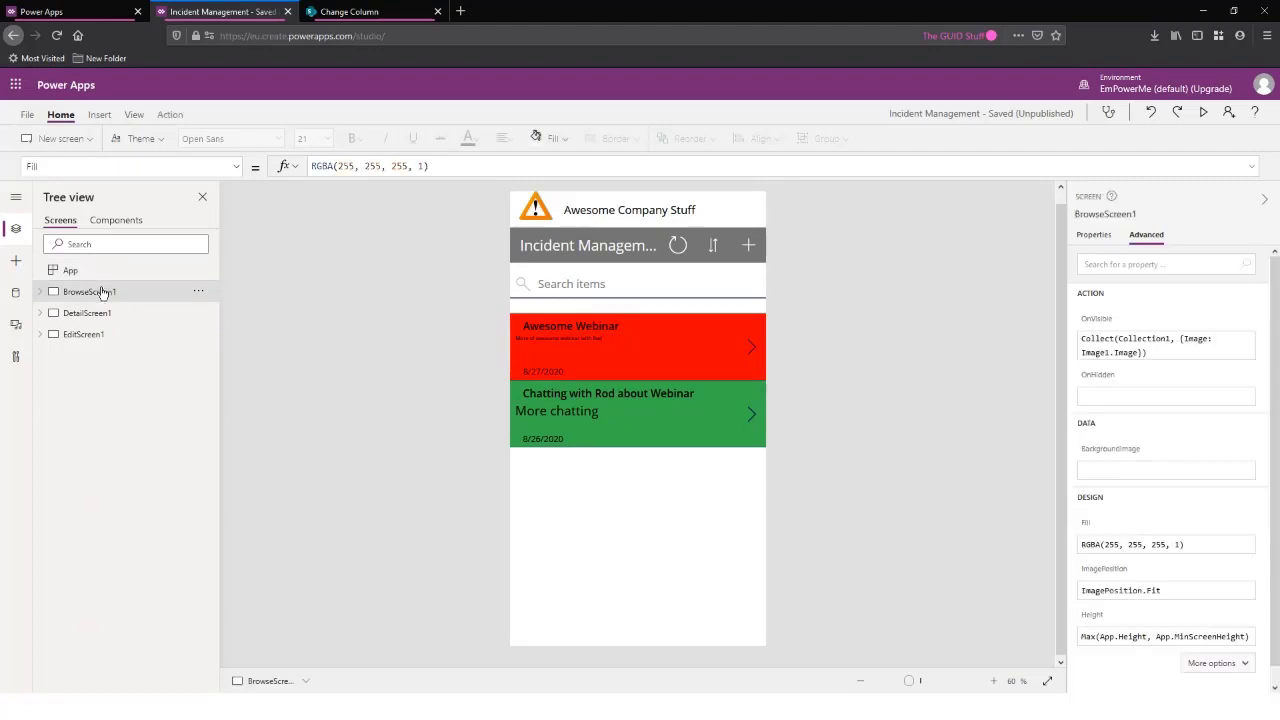
left_click(74, 165)
type("On")
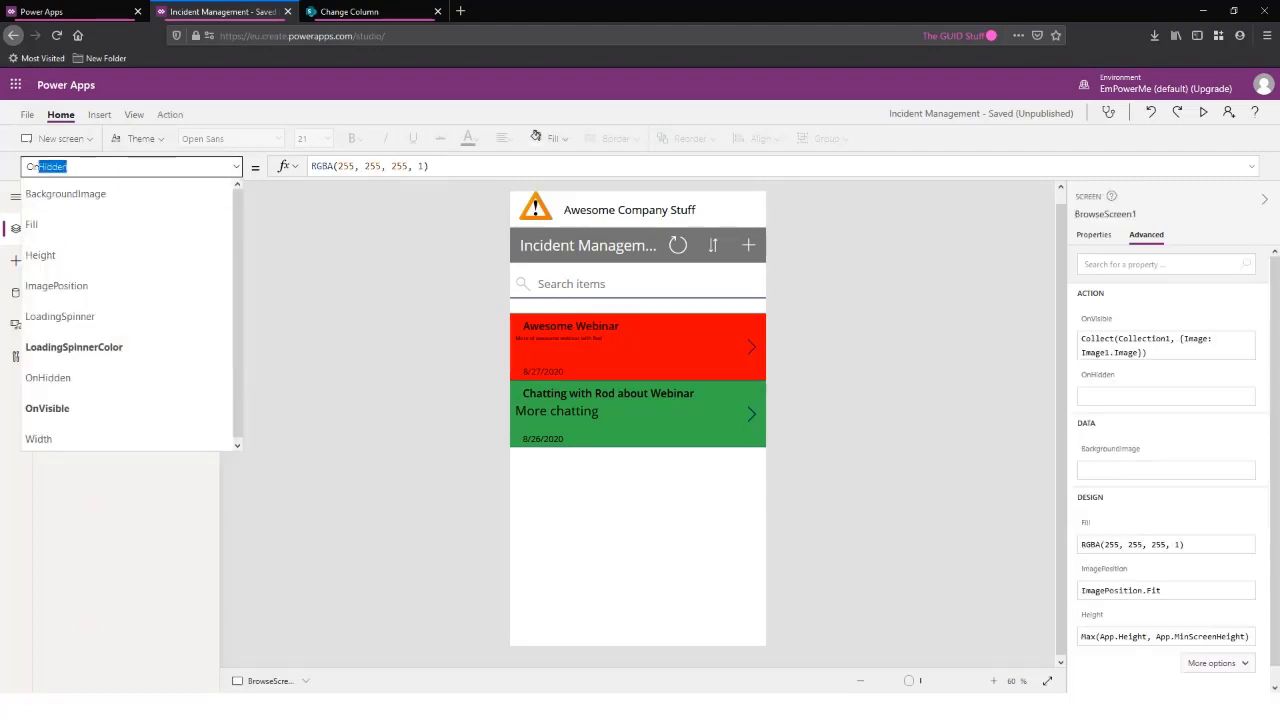
type("V")
key("Return")
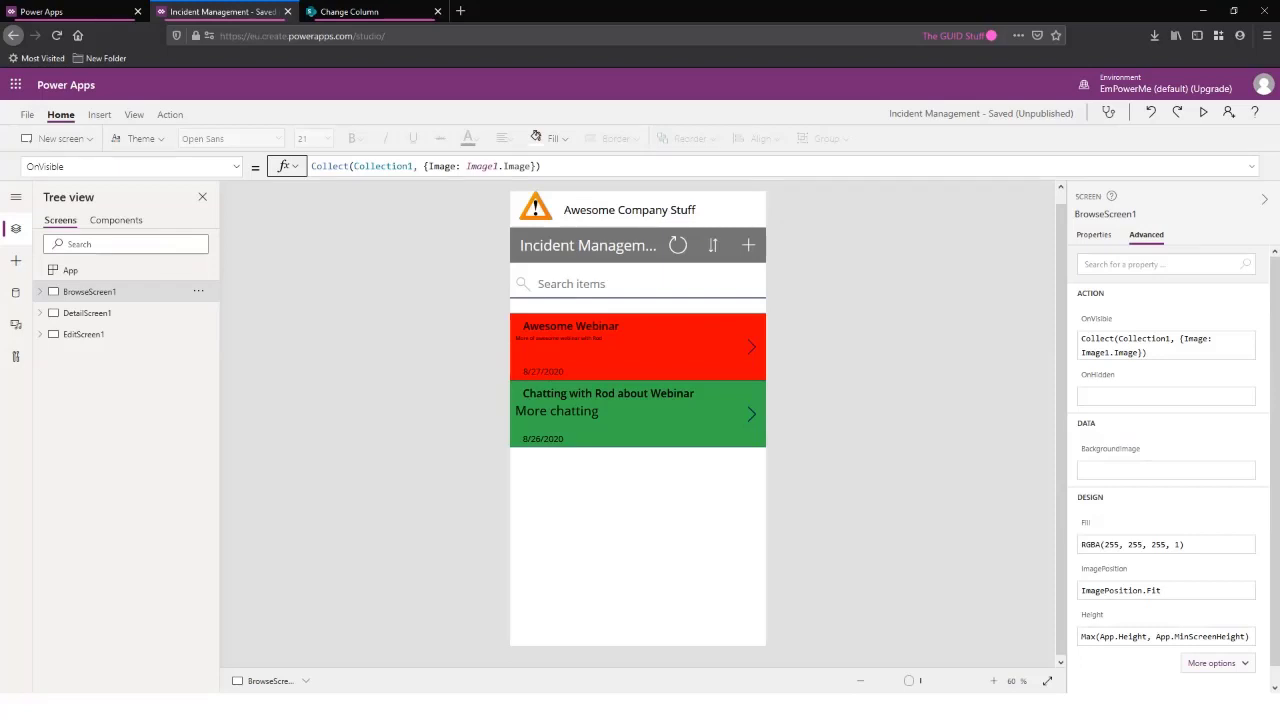
Copy the Fill formula RGBA(116, 116, 116, 1) from BrowseScreen1's header bar rectangle RectQuickActionBar1
left_click(75, 271)
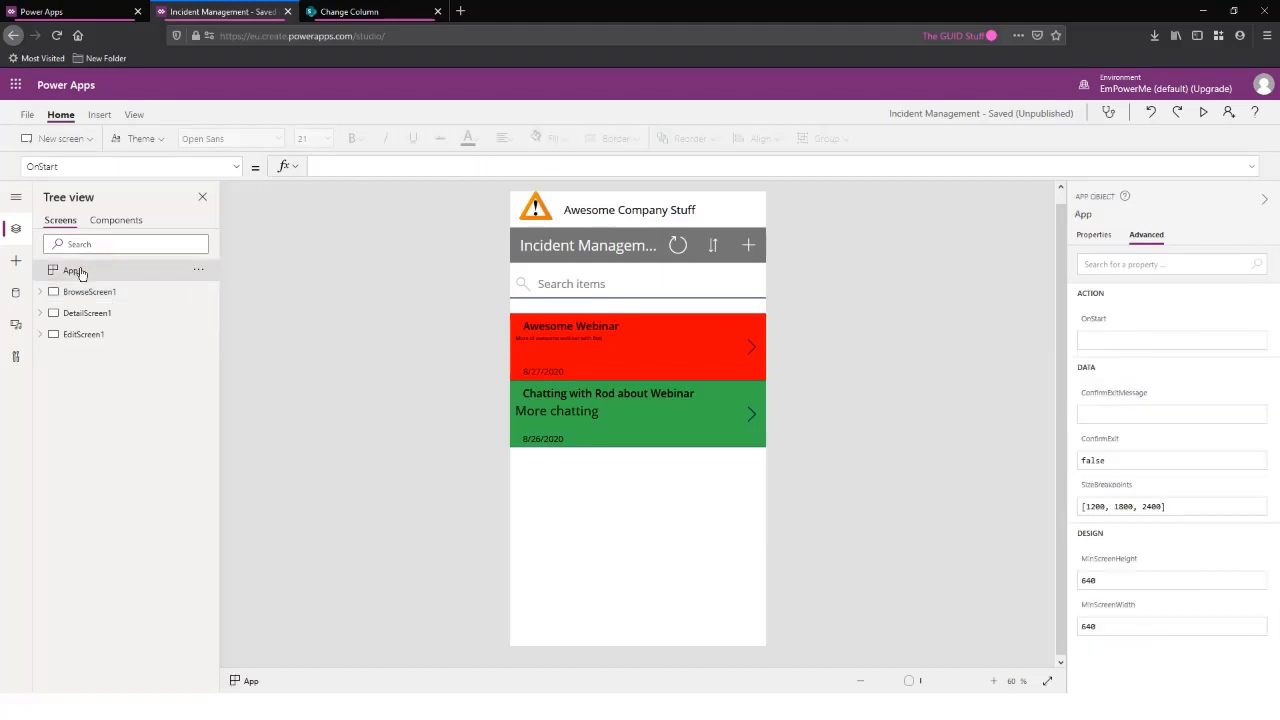
left_click(352, 167)
left_click(658, 260)
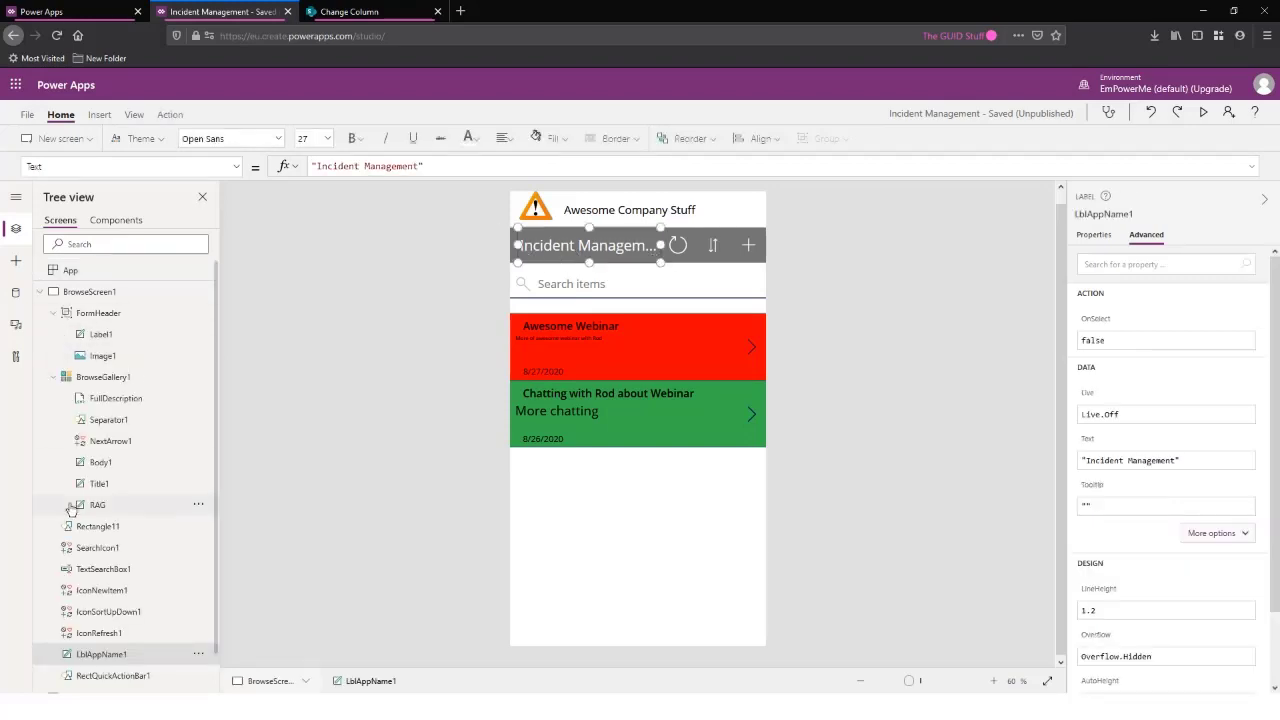
scroll(142, 634, "down", 1)
left_click(142, 634)
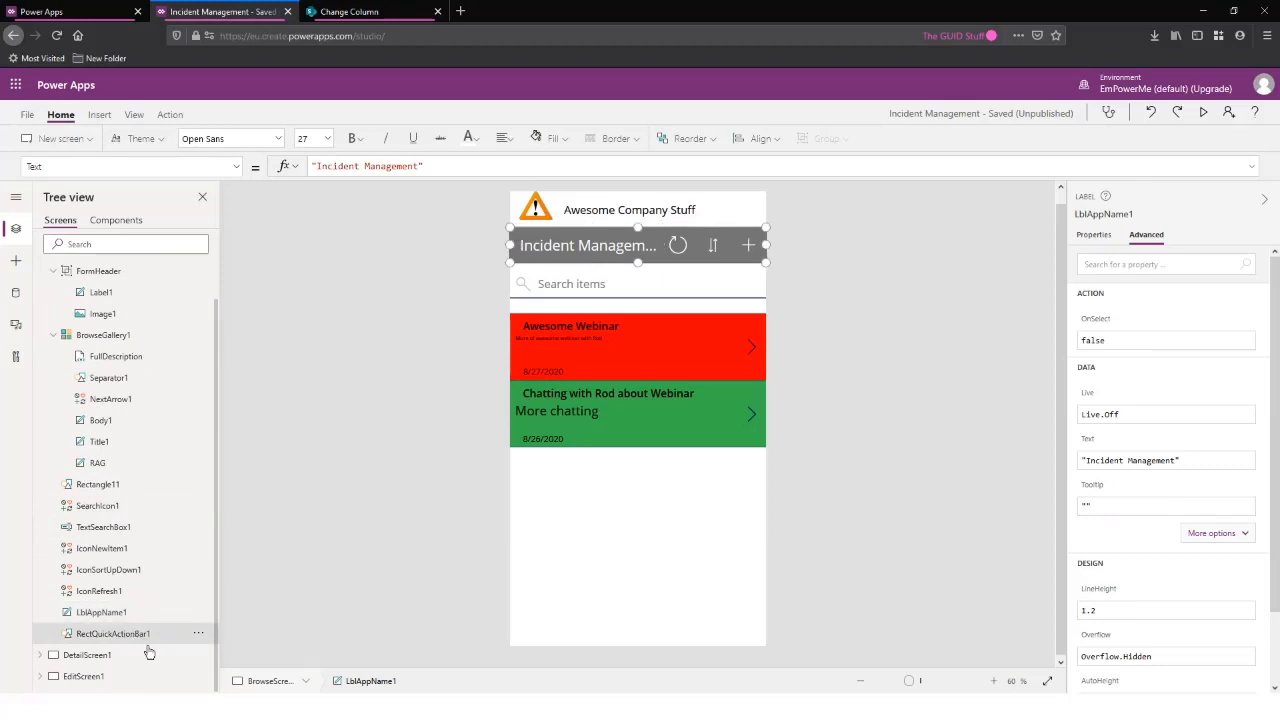
left_click(435, 168)
left_click_drag(429, 166, 300, 167)
key("ctrl+c")
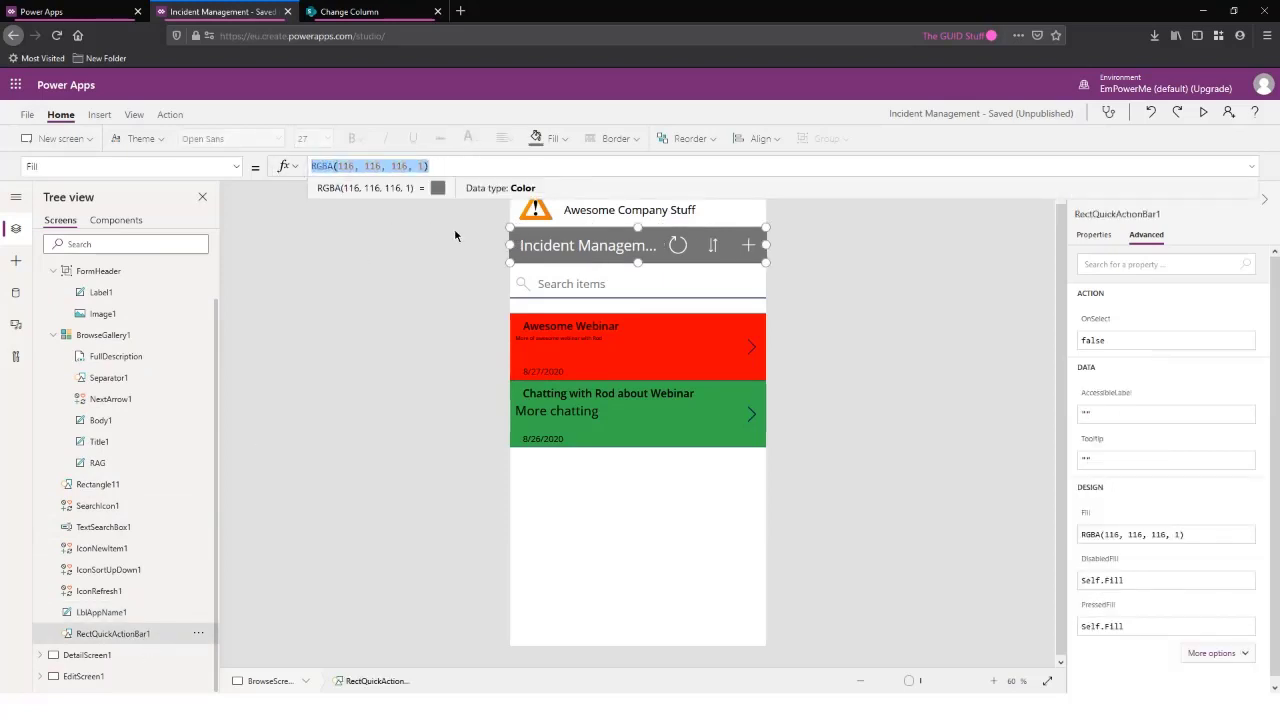
key("alt+Tab")
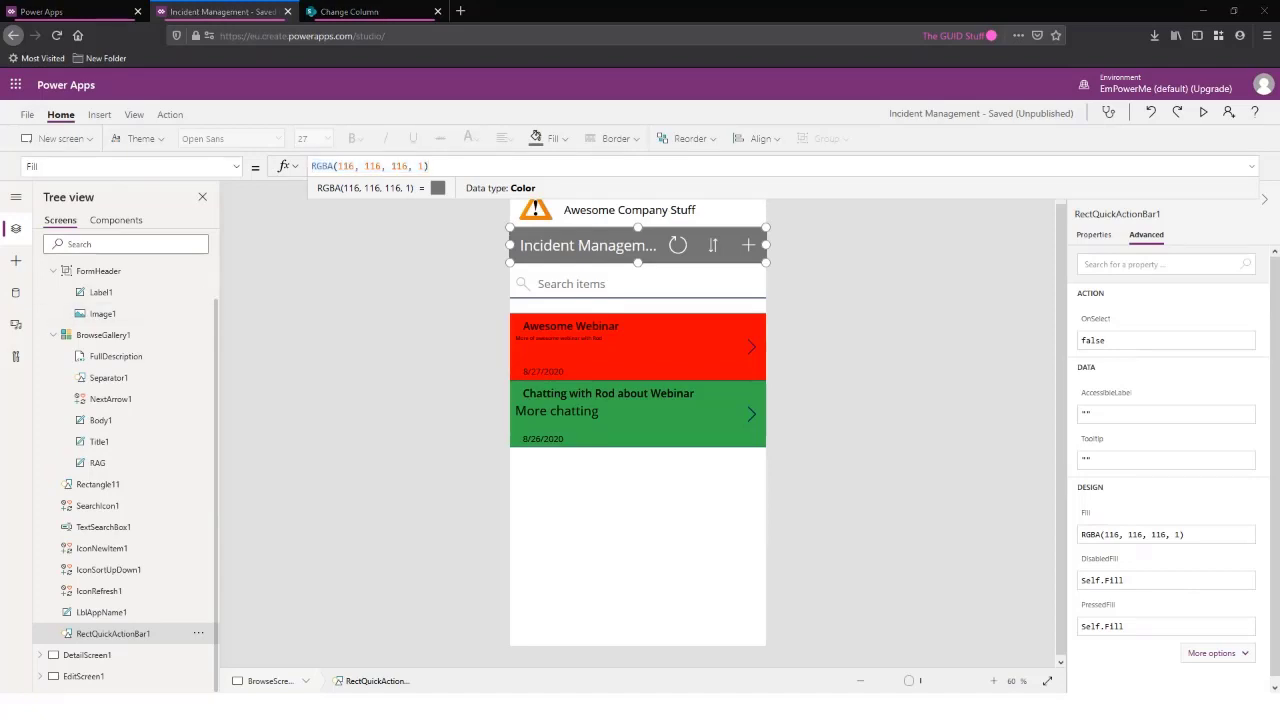
Begin the App object's OnStart formula with a Set function for a global variable called varBanner
scroll(105, 382, "up", 1)
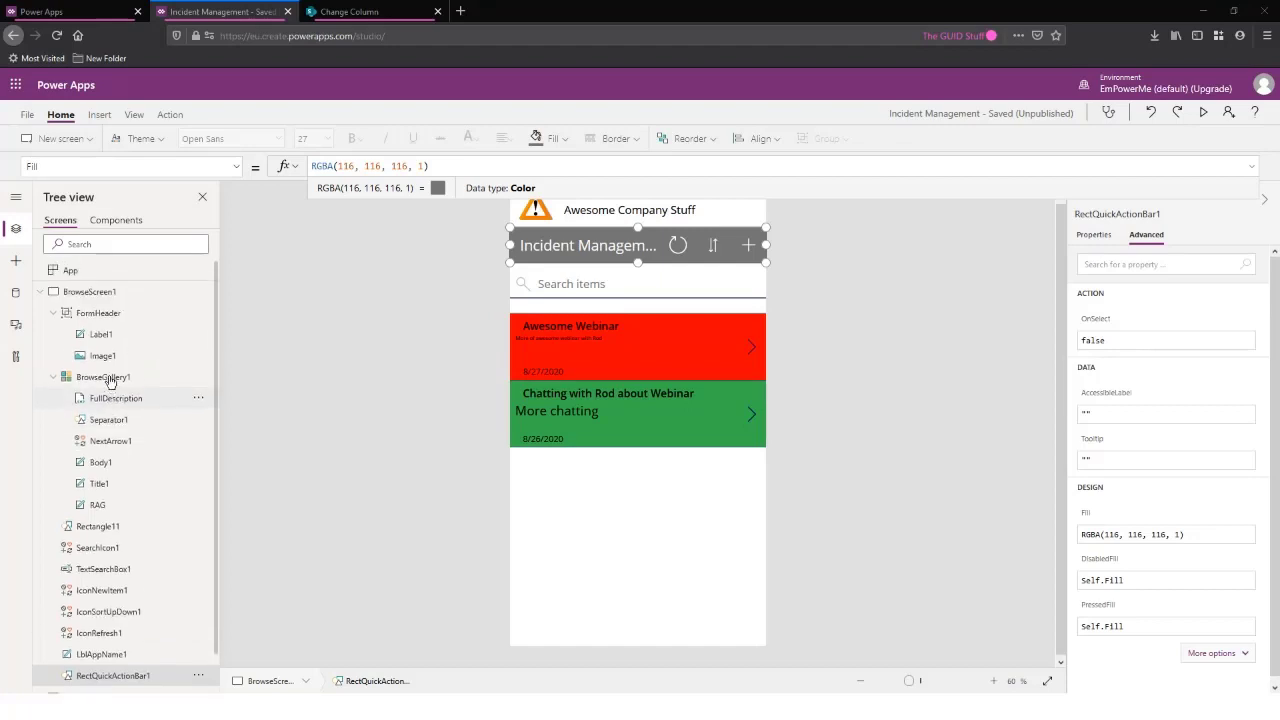
left_click(72, 271)
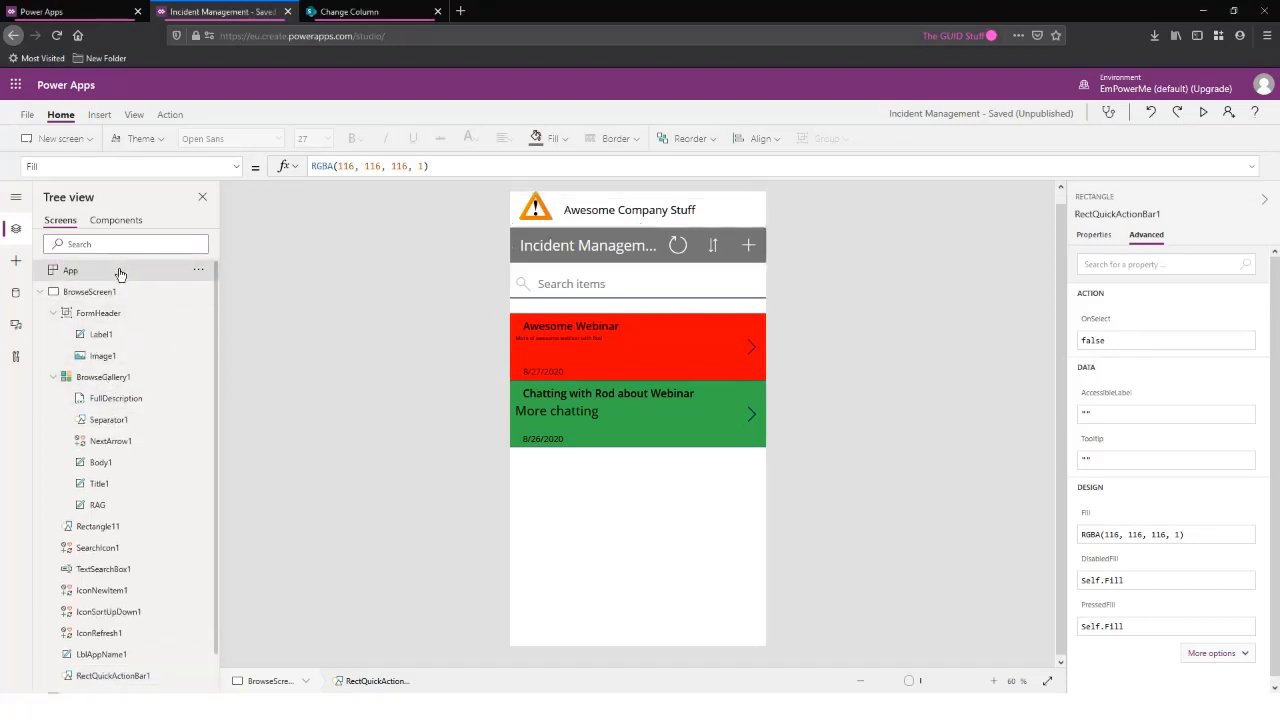
left_click(346, 165)
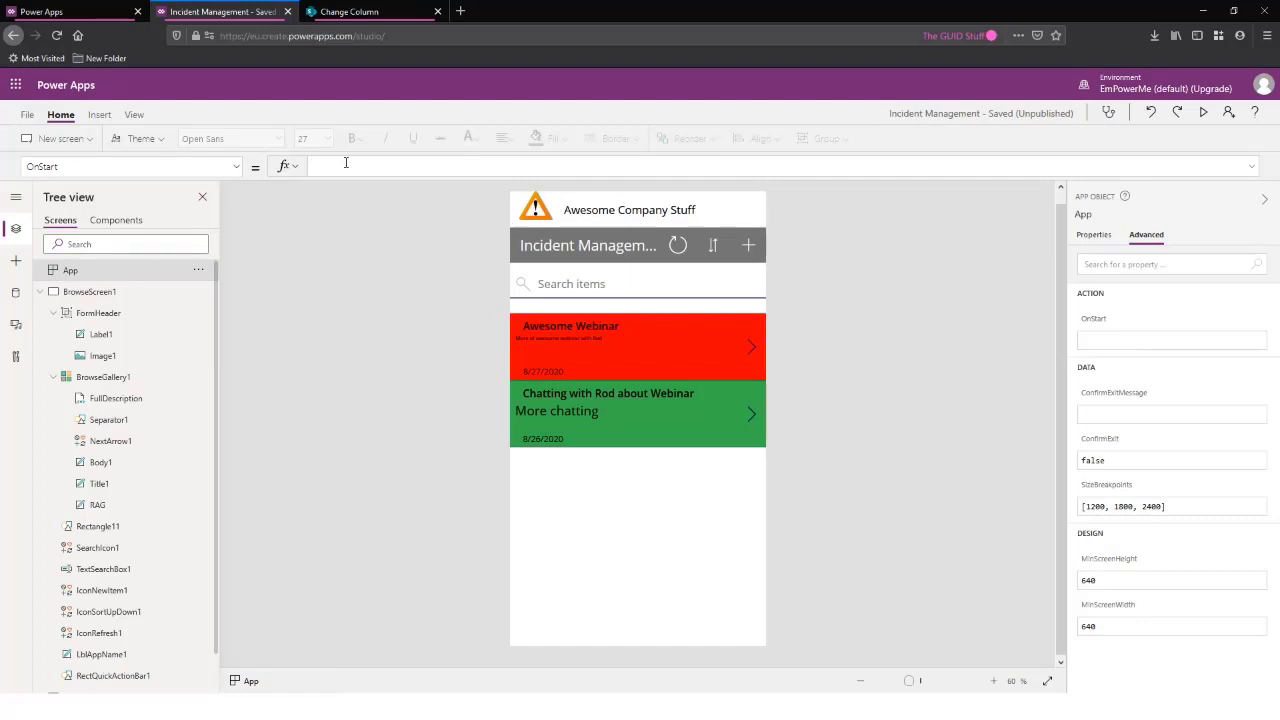
type("Set")
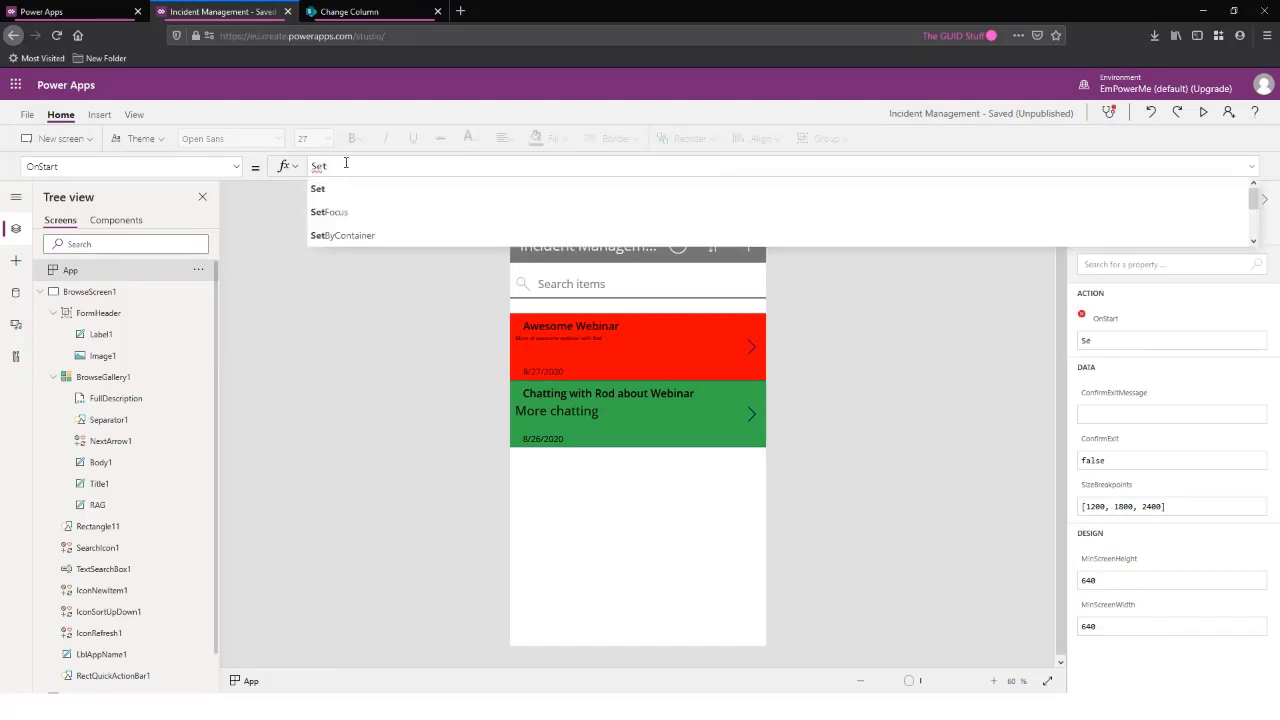
type("(v")
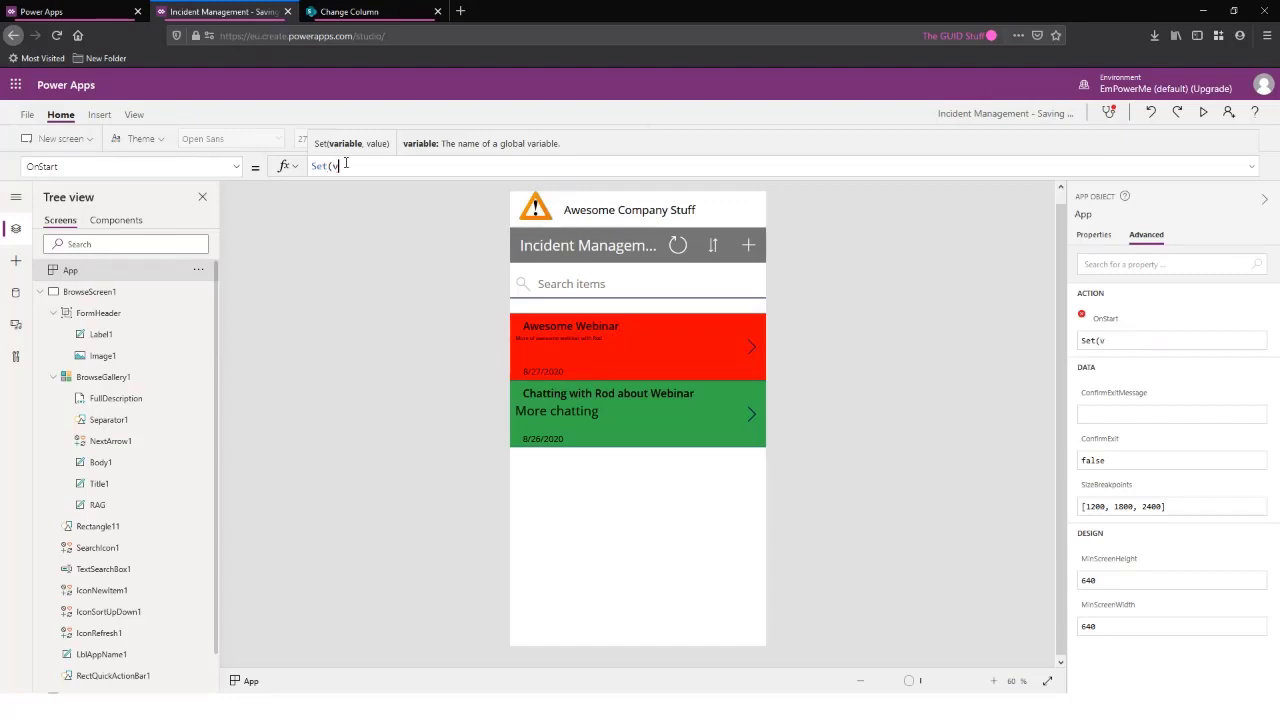
type("ar")
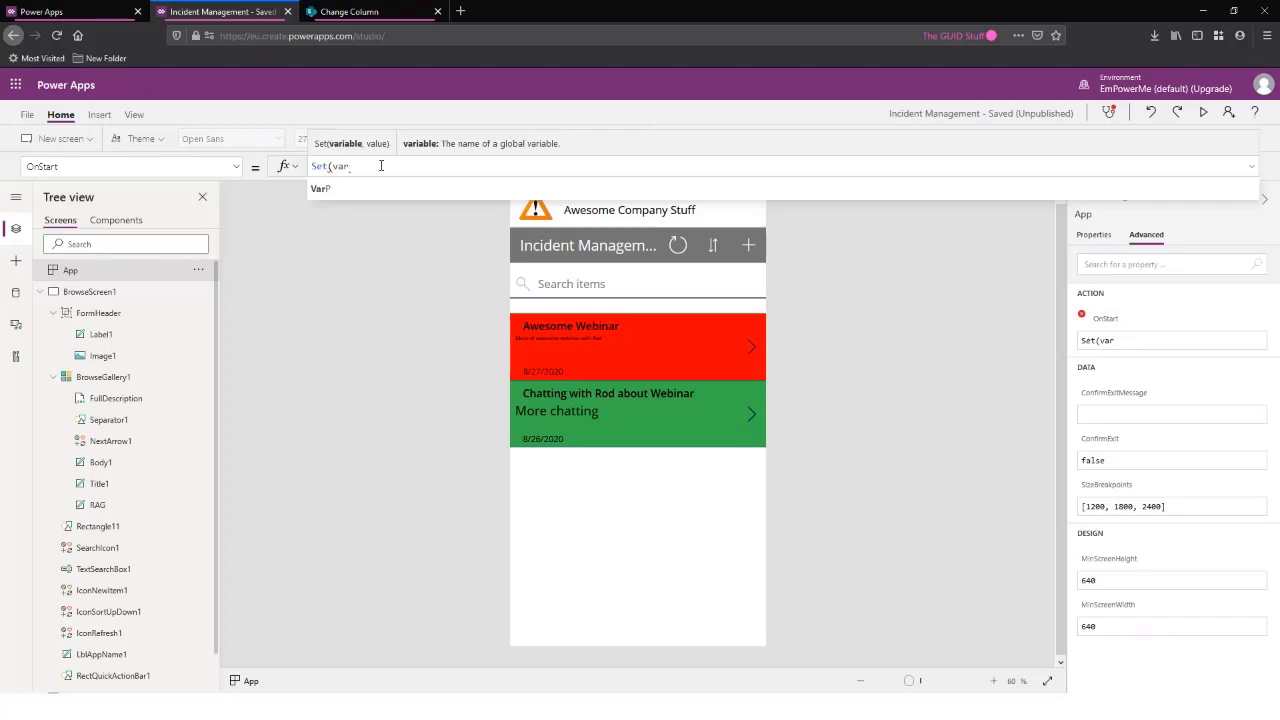
type("Colour")
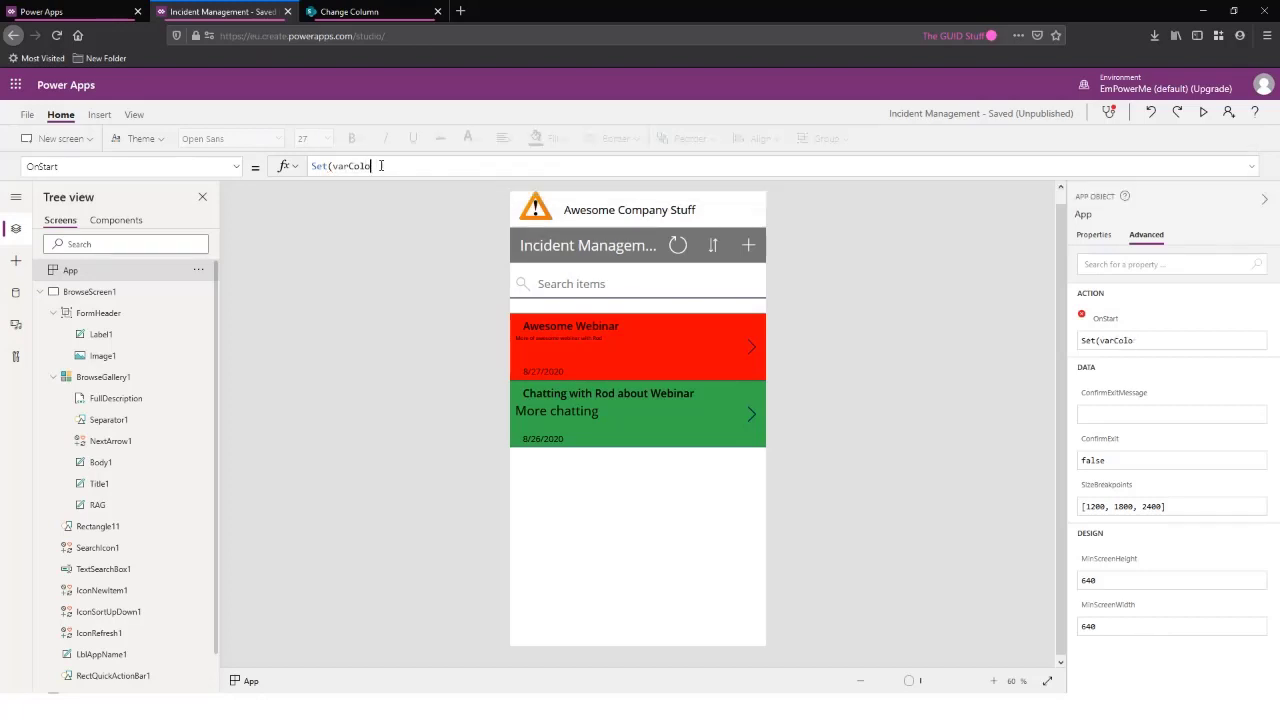
key("BackSpace")
key("BackSpace")
key("BackSpace")
key("BackSpace")
key("BackSpace")
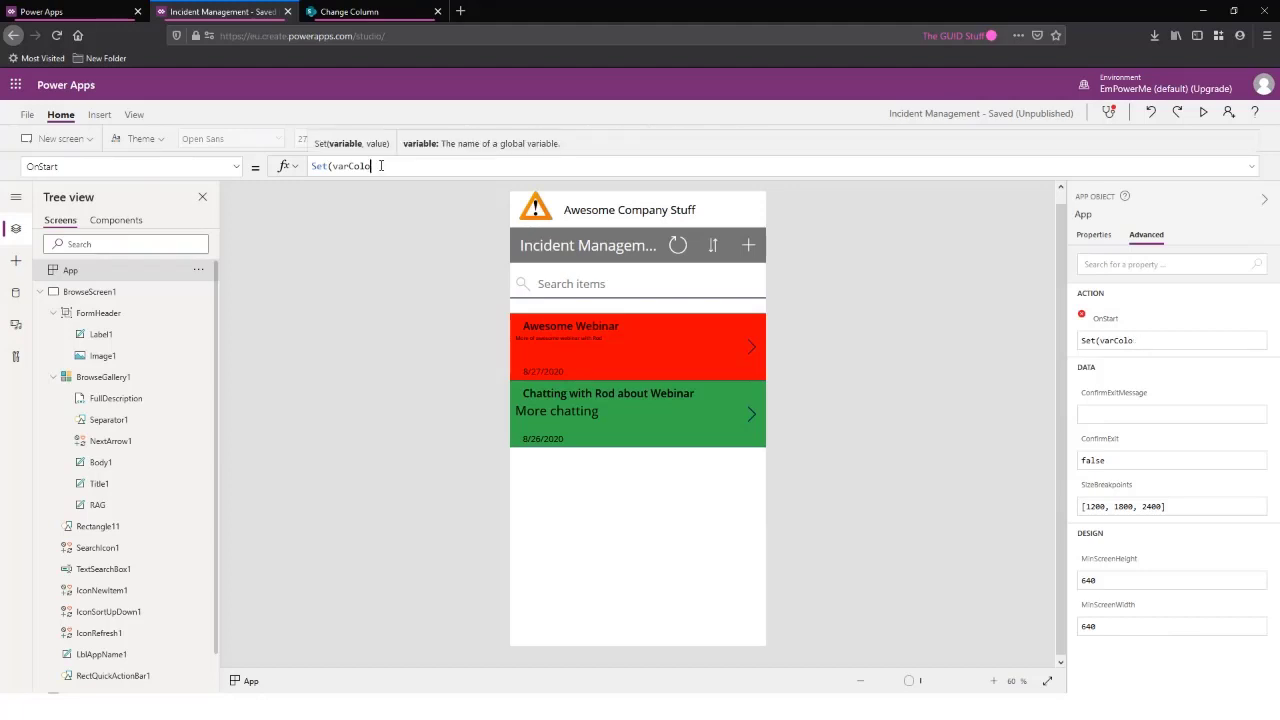
key("BackSpace")
type("Banner,")
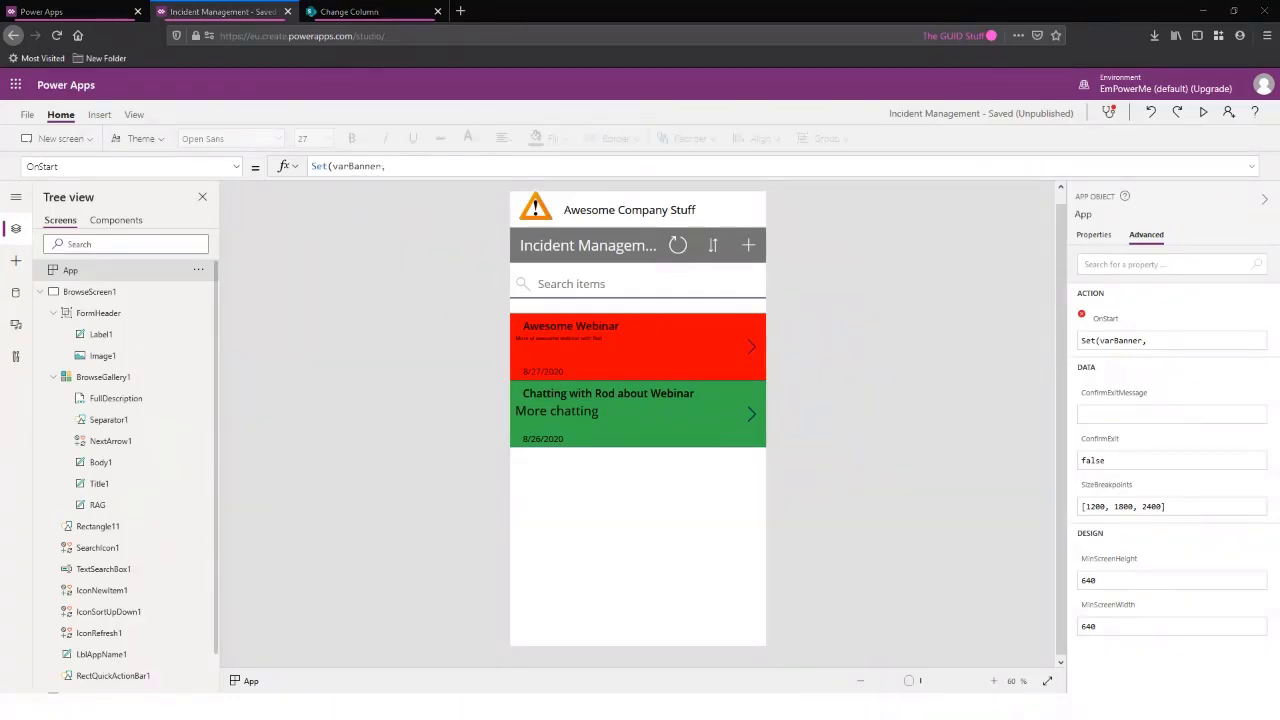
Complete the OnStart formula with the copied colour RGBA(116, 116, 116, 1) as varBanner's value, and run OnStart
left_click(434, 165)
key("ctrl+v")
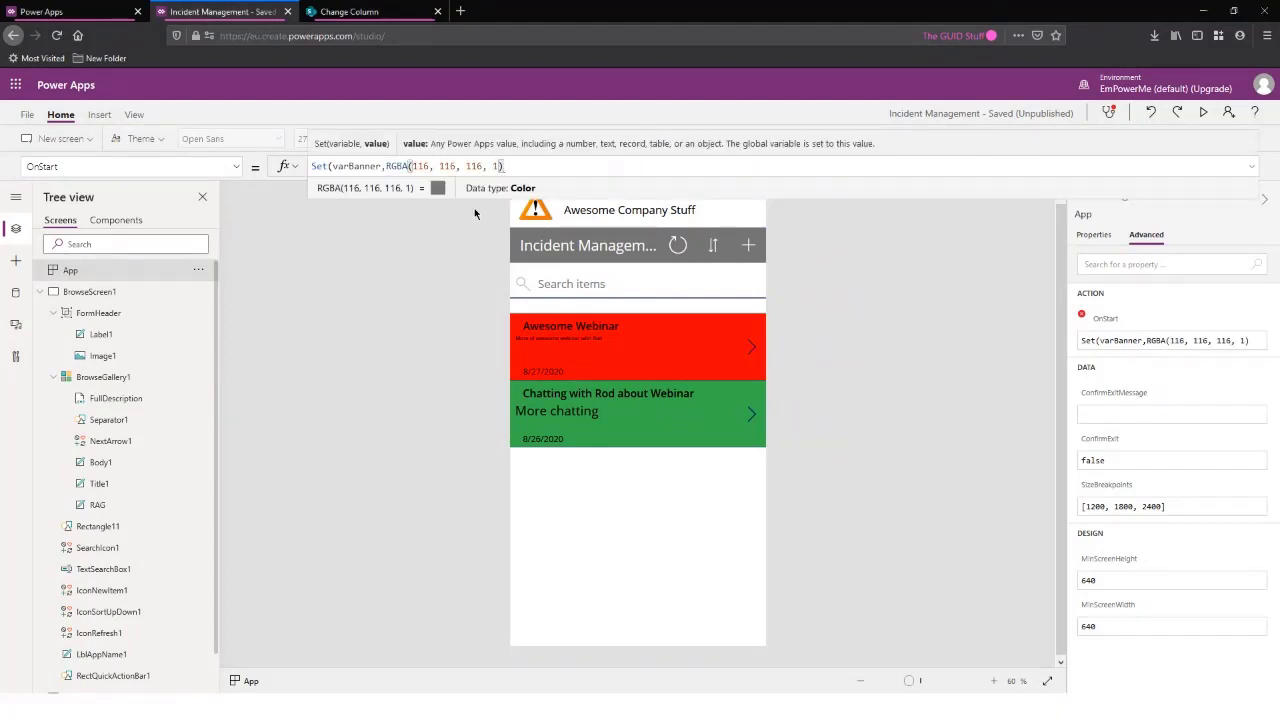
type(")")
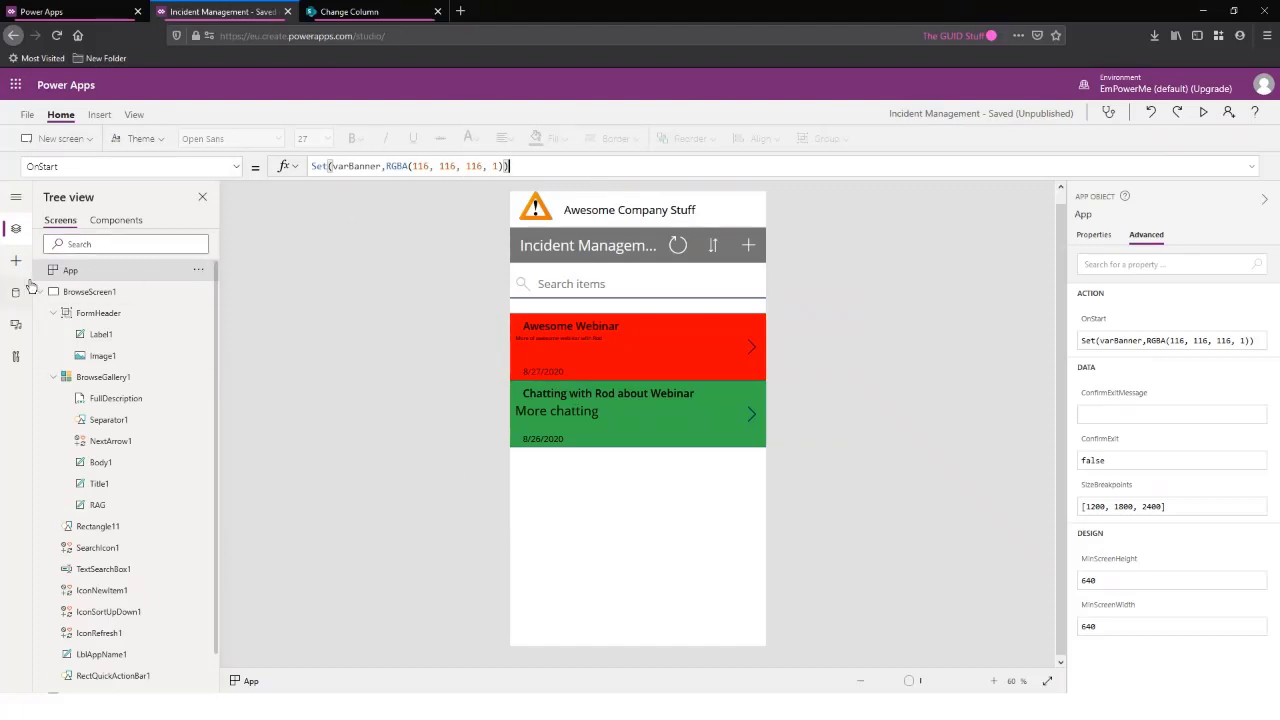
left_click(200, 273)
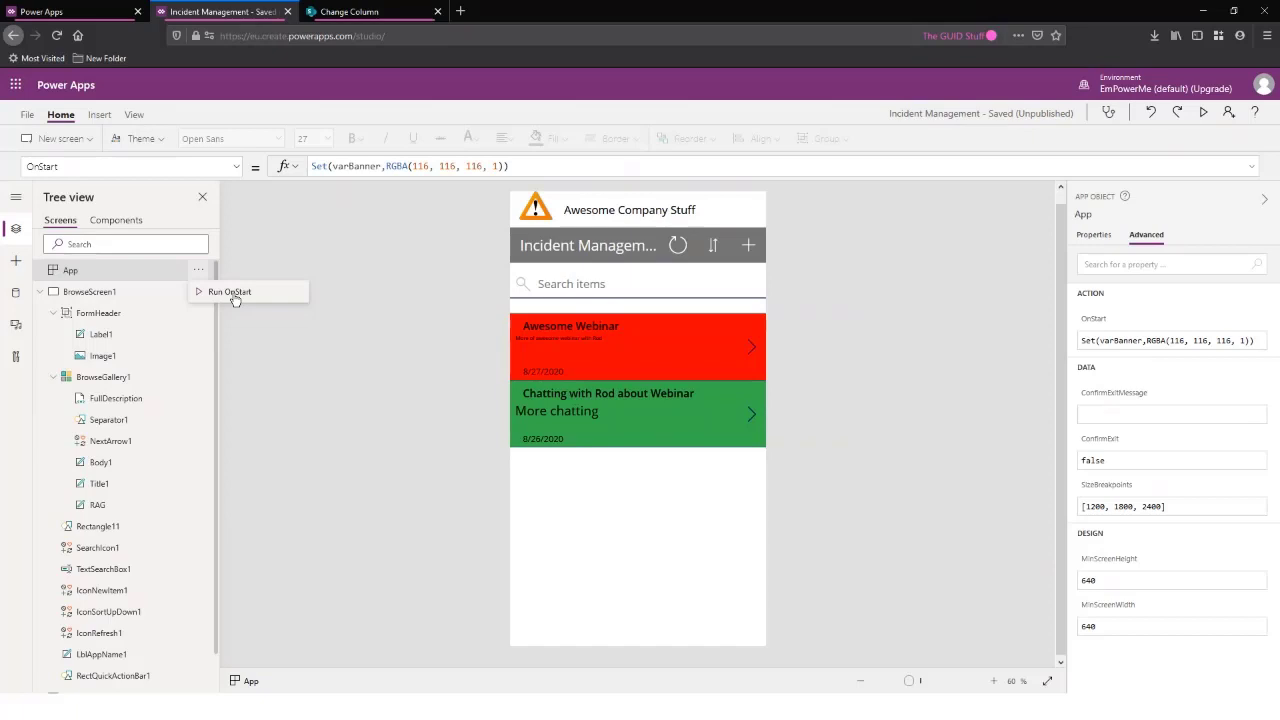
left_click(234, 298)
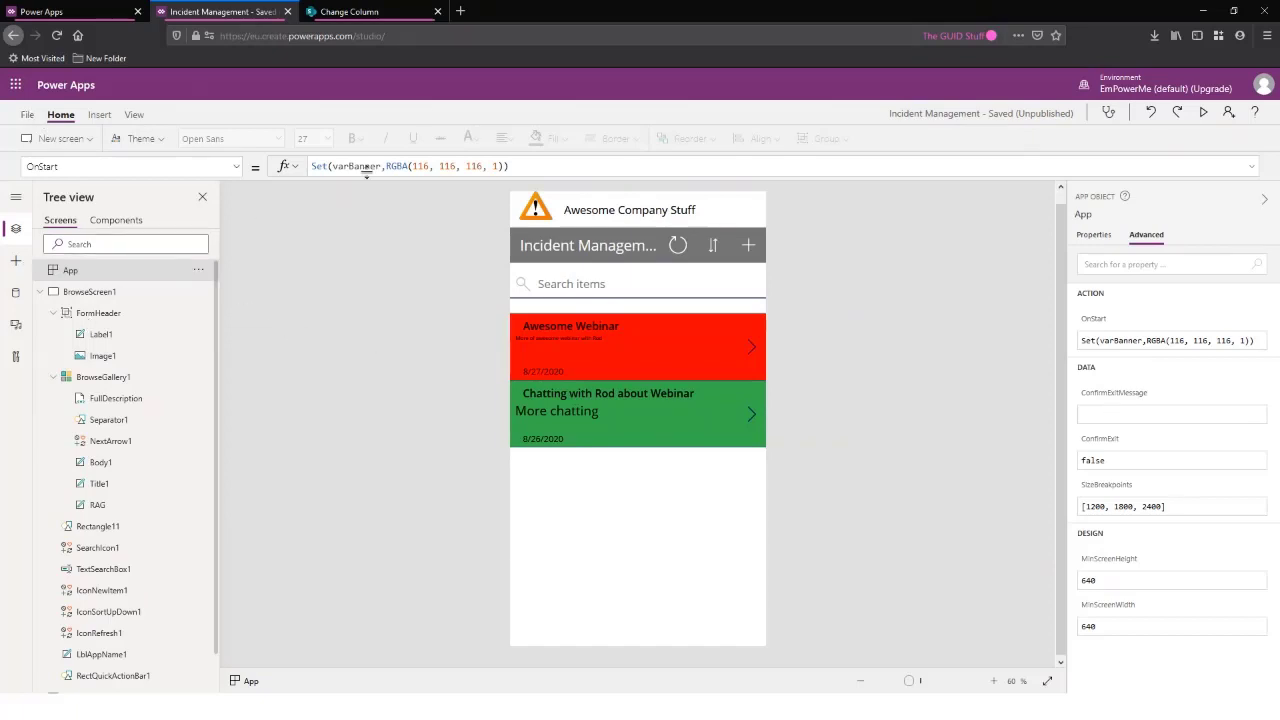
Replace the Fill formula of BrowseScreen1's header bar rectangle RectQuickActionBar1 with varBanner
left_click(590, 246)
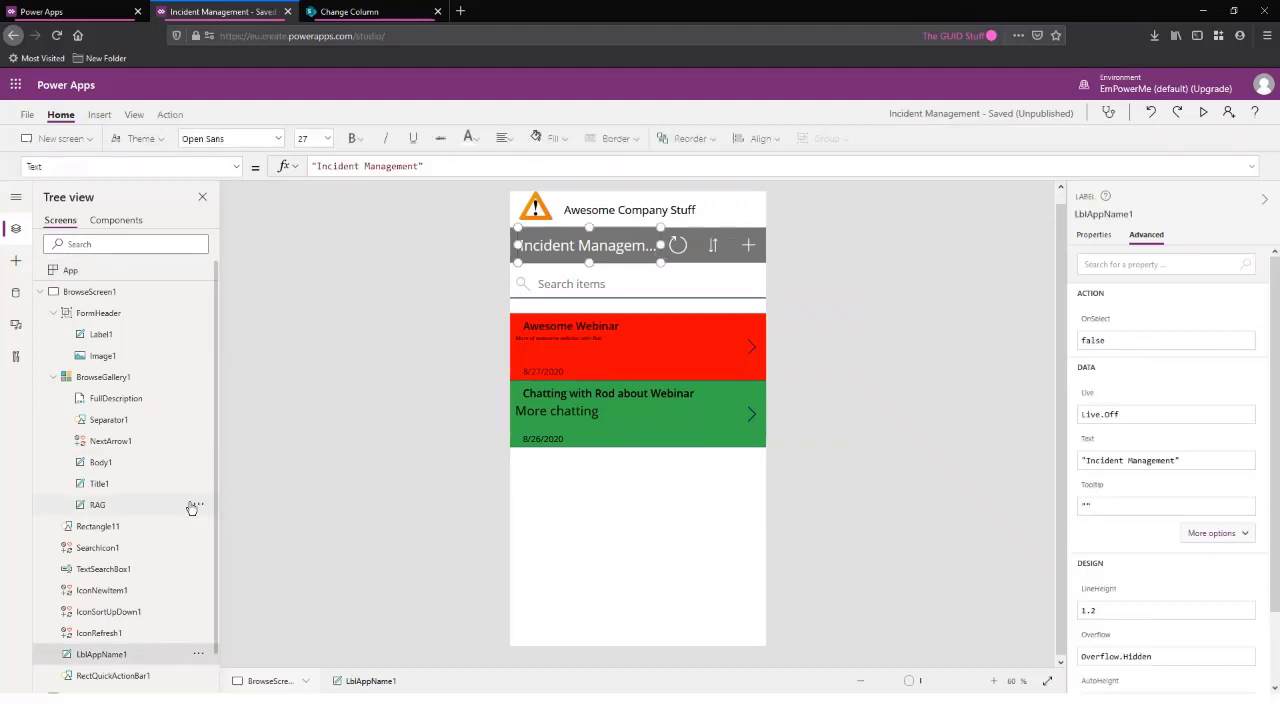
scroll(113, 601, "down", 1)
left_click(127, 634)
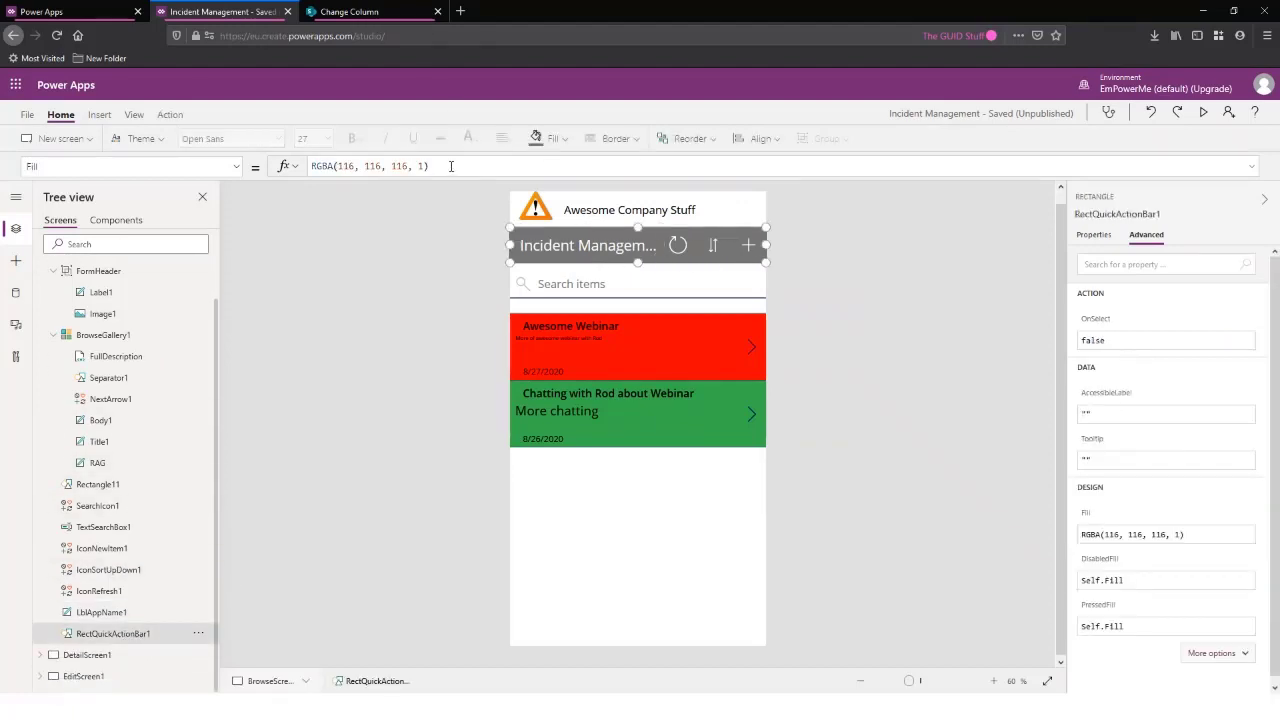
triple_click(451, 166)
type("var")
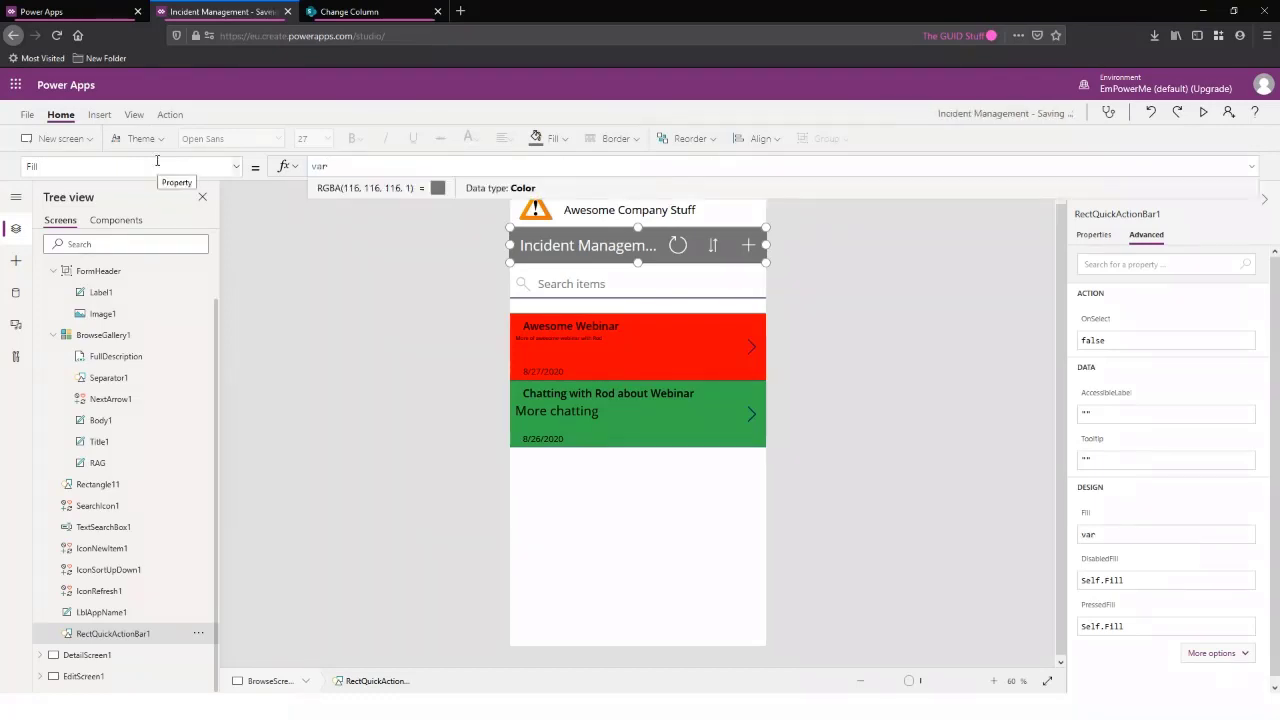
type("Banner")
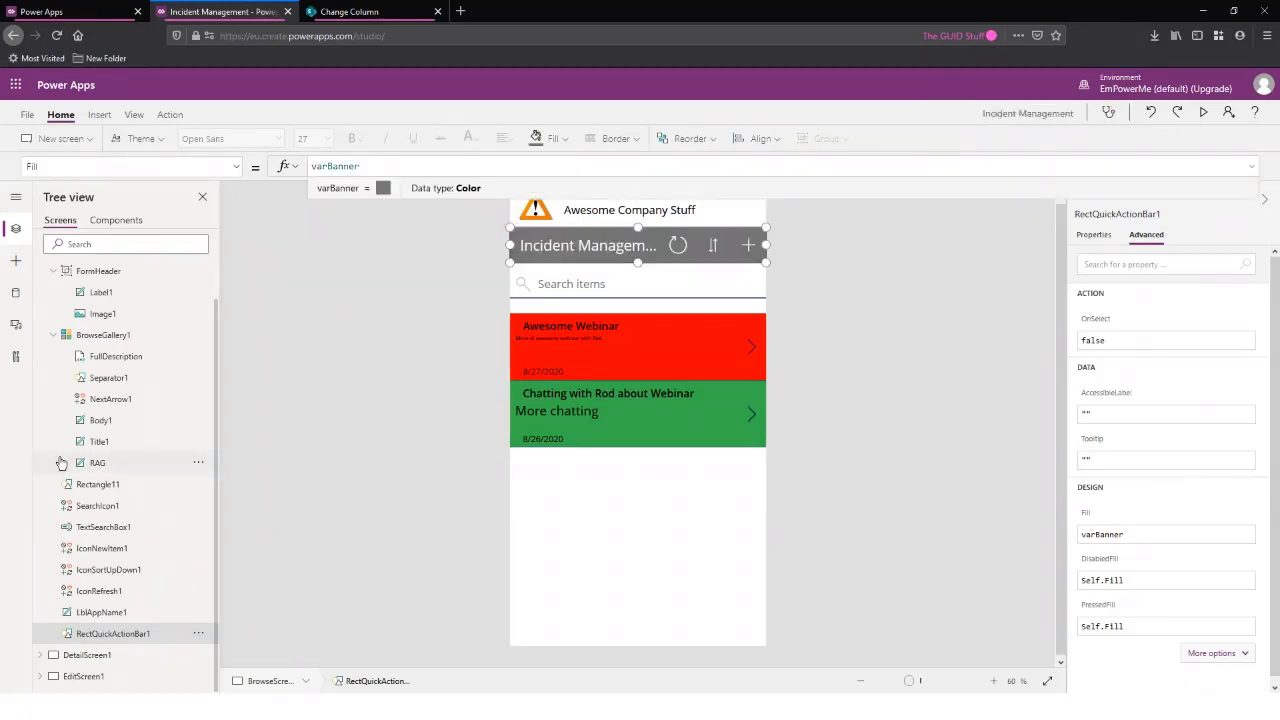
Set the Fill of DetailScreen1's header bar rectangle RectQuickActionBar2 to varBanner
left_click(84, 654)
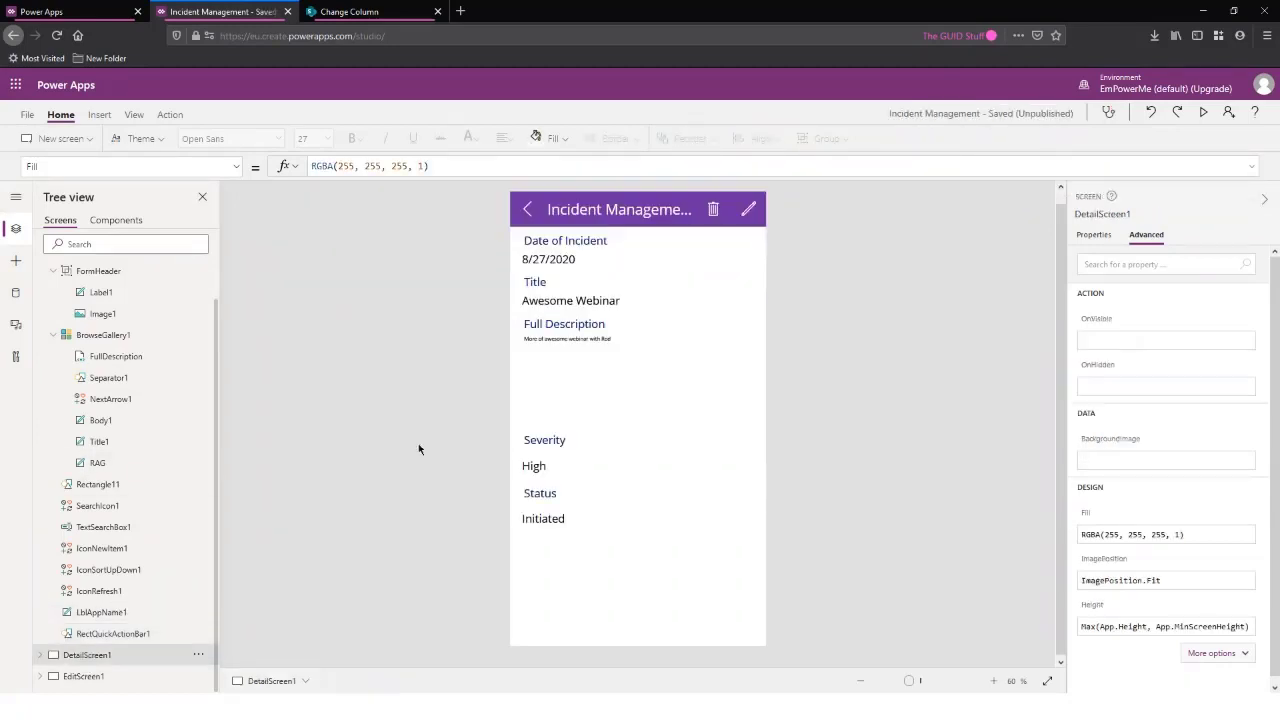
left_click(41, 654)
scroll(150, 588, "down", 4)
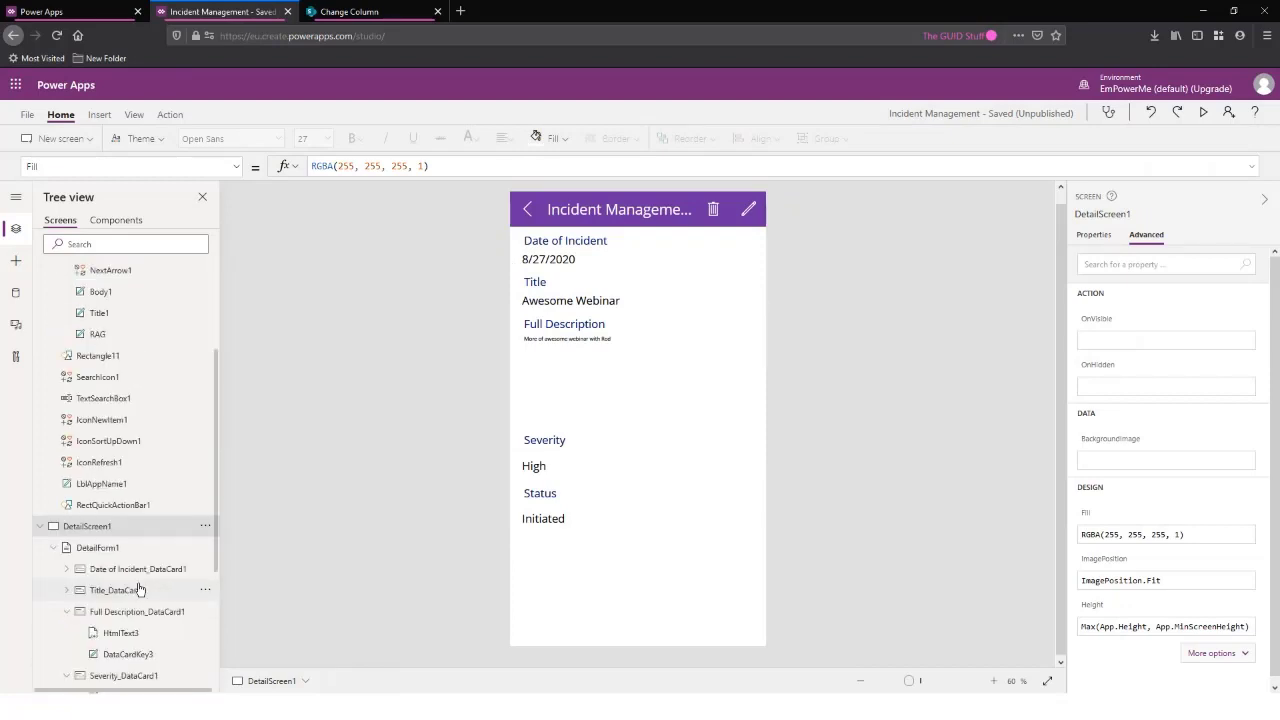
scroll(139, 587, "down", 1)
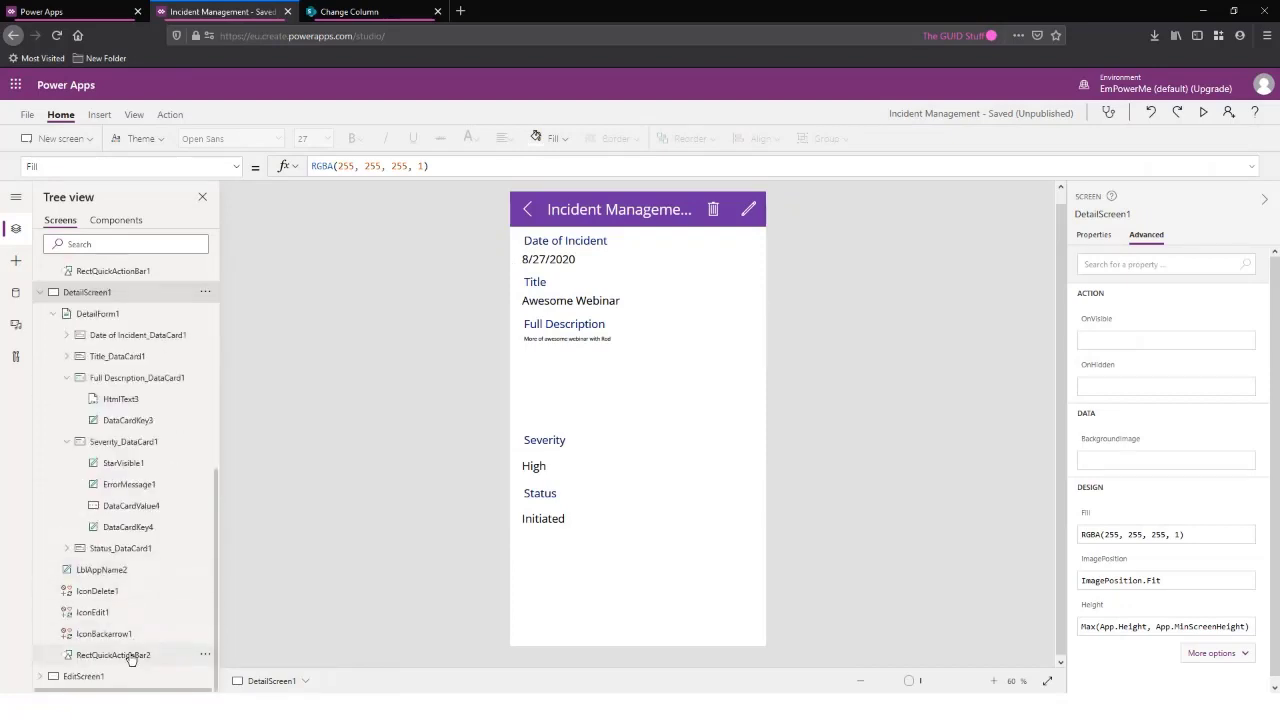
left_click(113, 655)
left_click(130, 166)
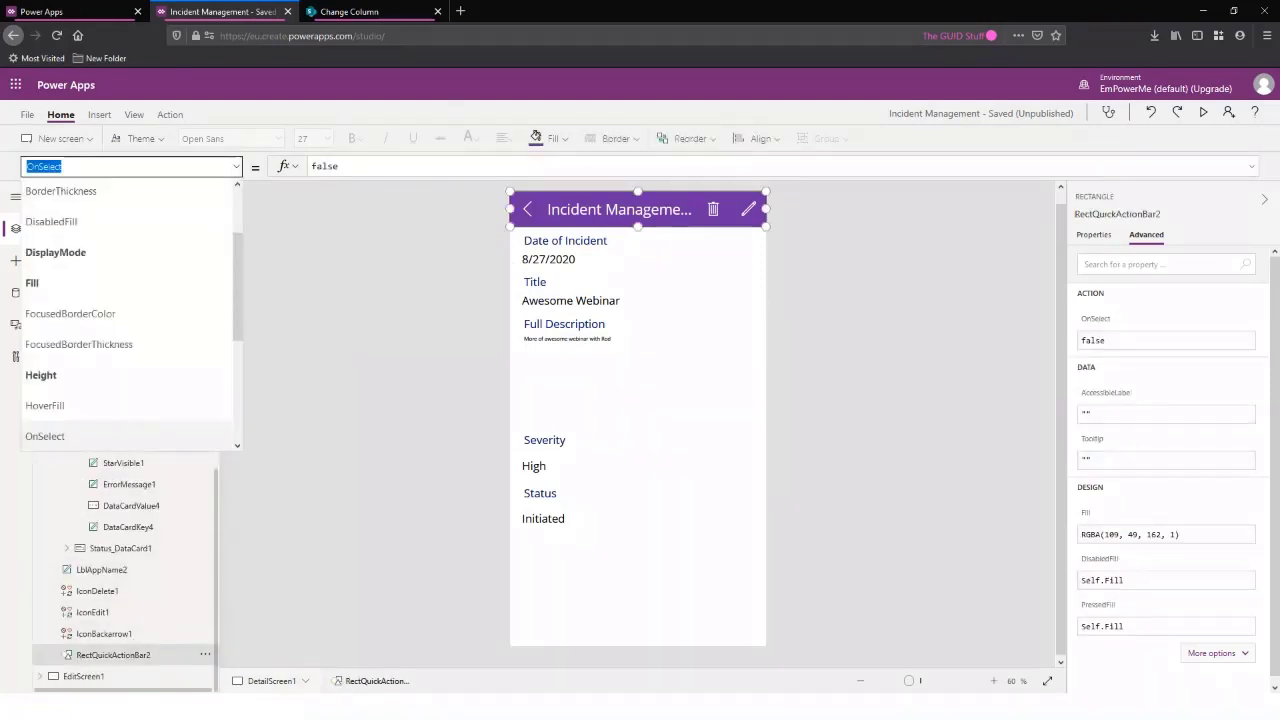
type("Fill")
key("Return")
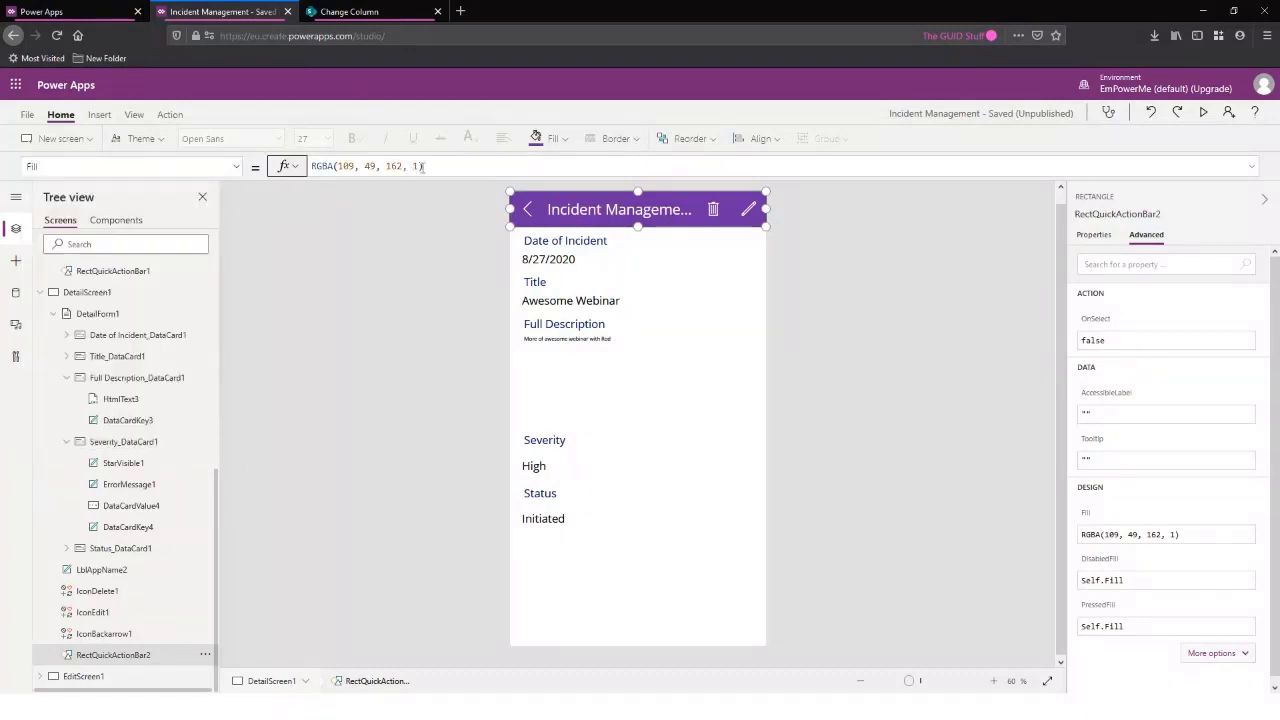
left_click_drag(424, 166, 293, 160)
type("varBanner")
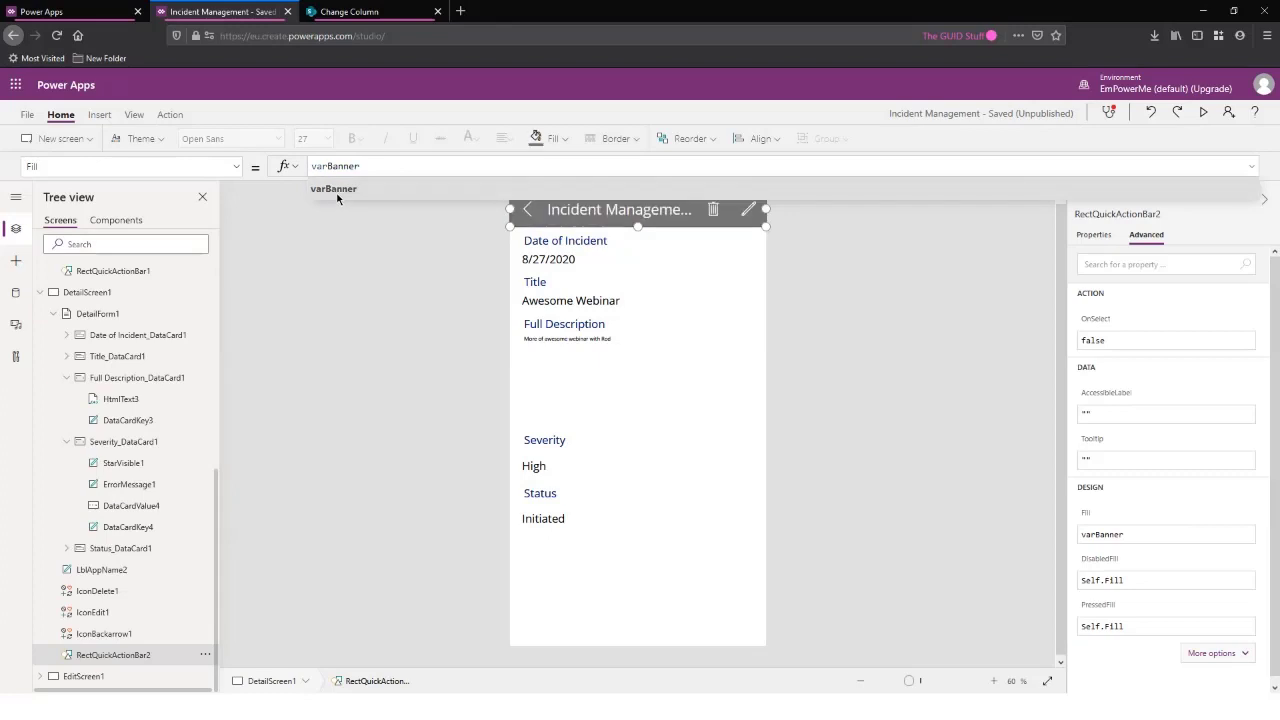
Set the Fill of EditScreen1's header bar rectangle RectQuickActionBar3 to varBanner
left_click(95, 680)
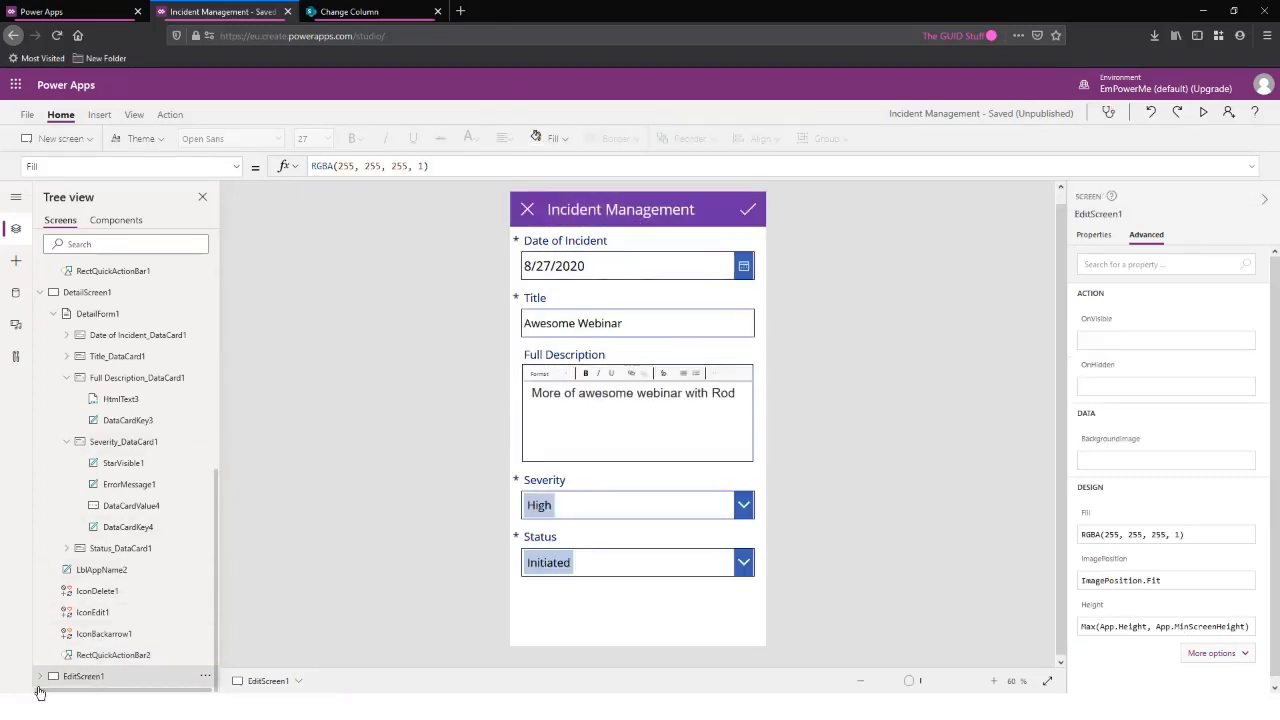
scroll(150, 601, "down", 3)
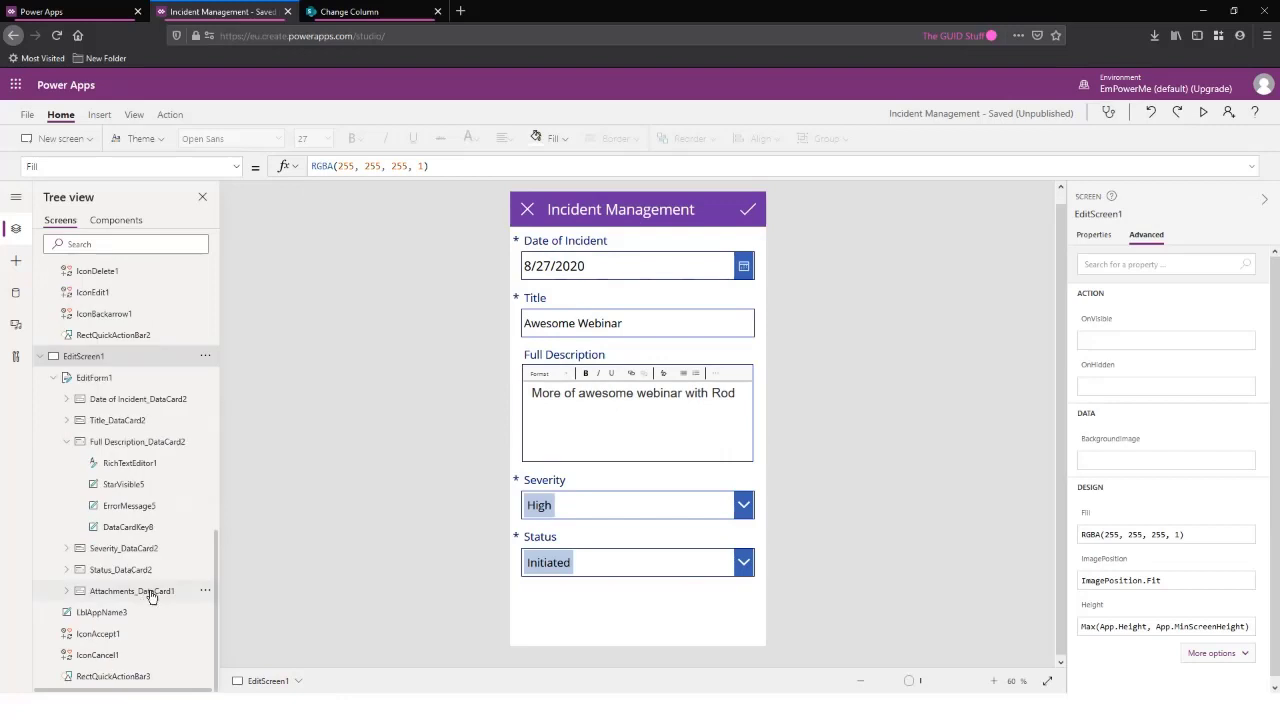
left_click(128, 678)
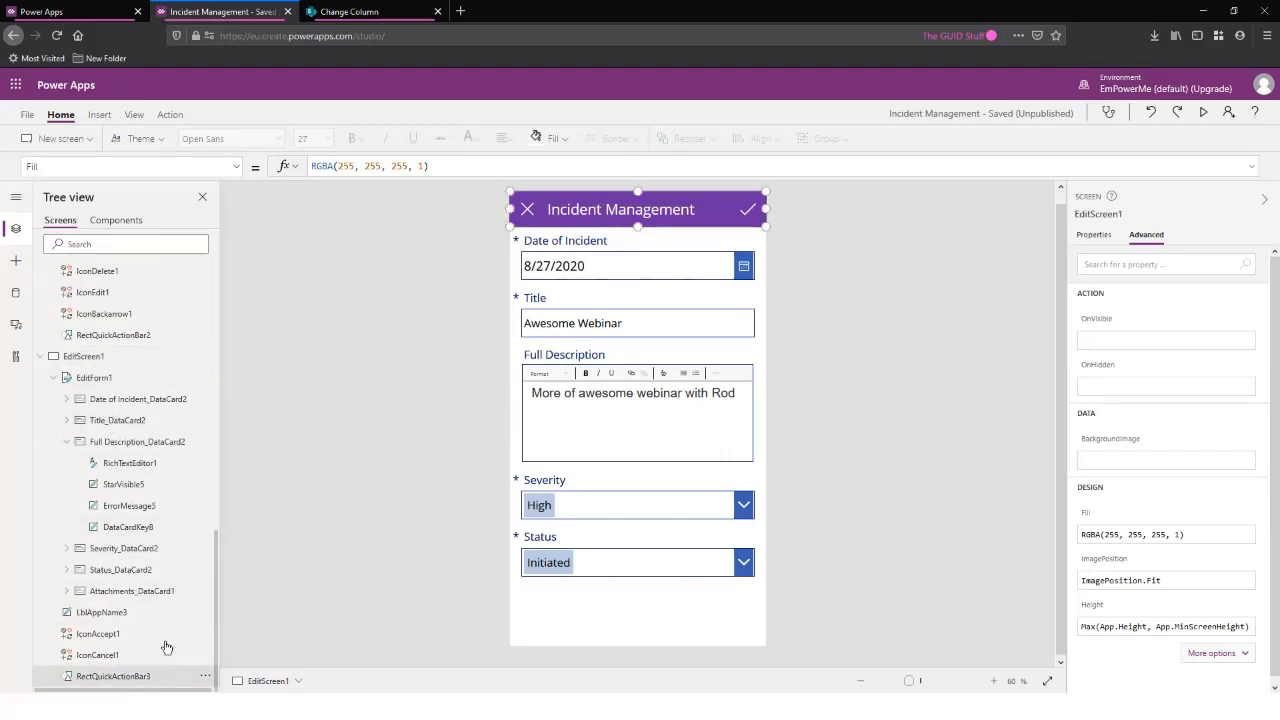
left_click(88, 164)
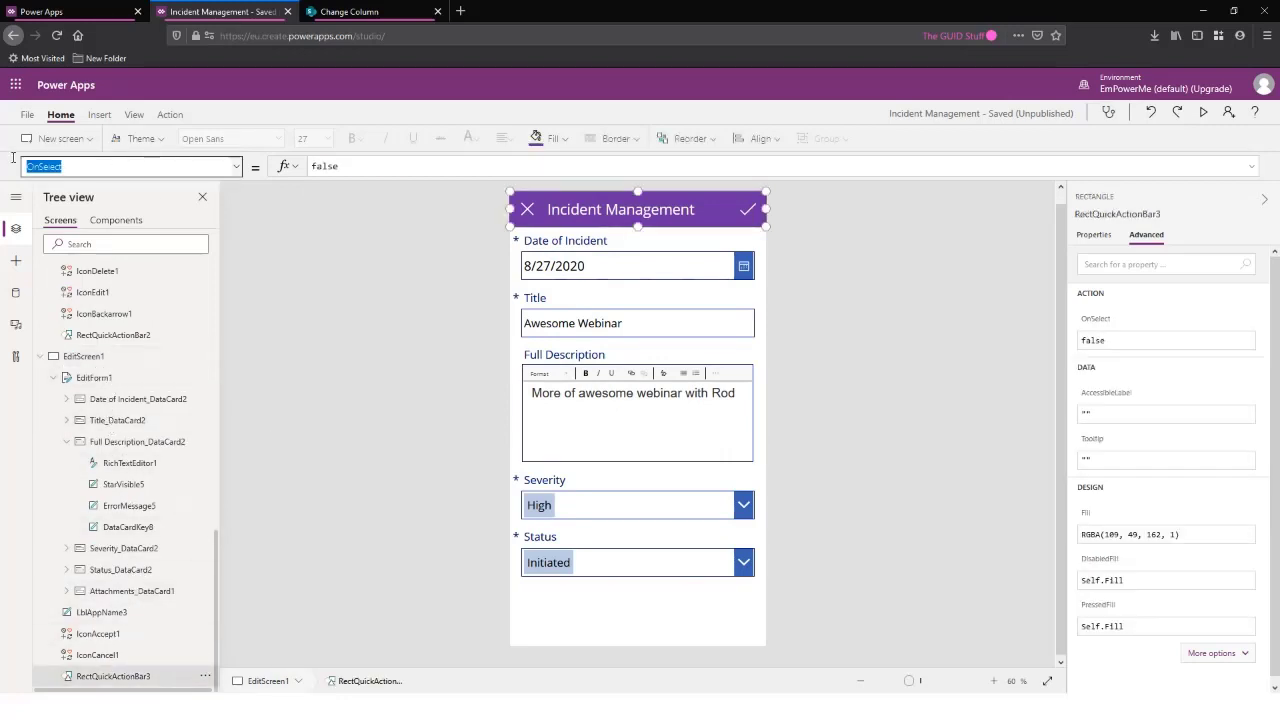
type("F")
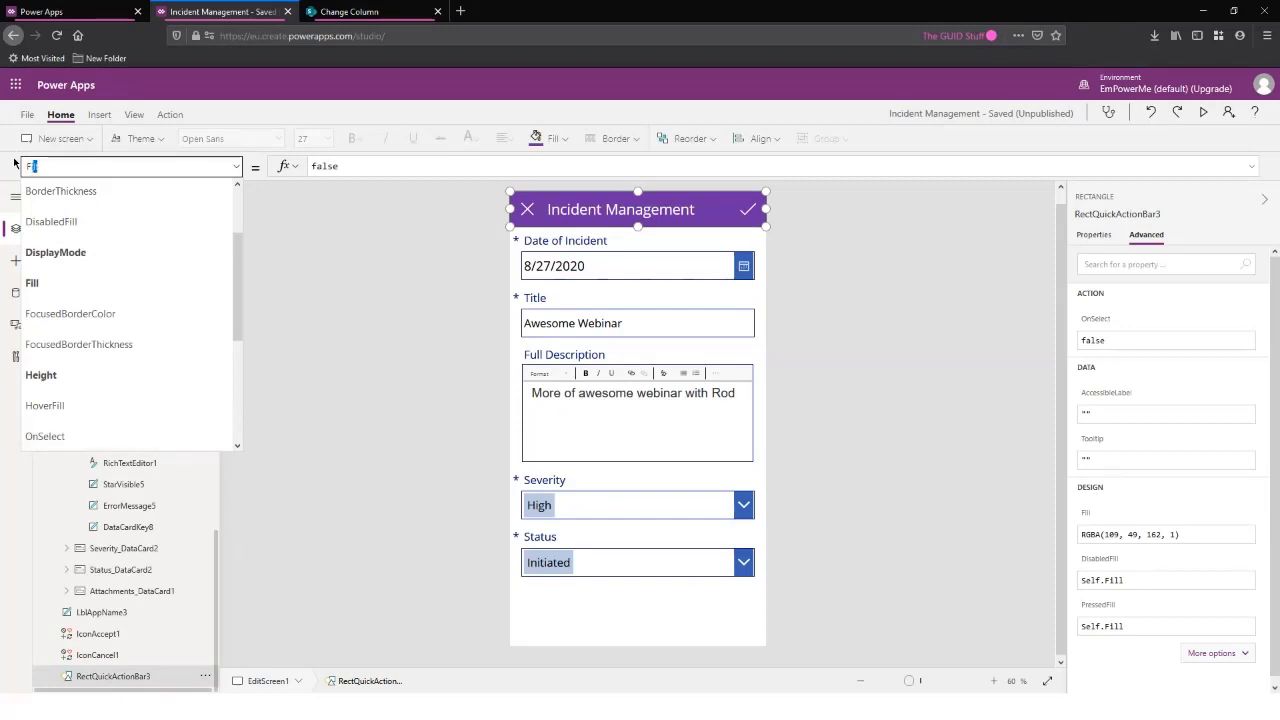
key("Return")
left_click_drag(445, 164, 266, 157)
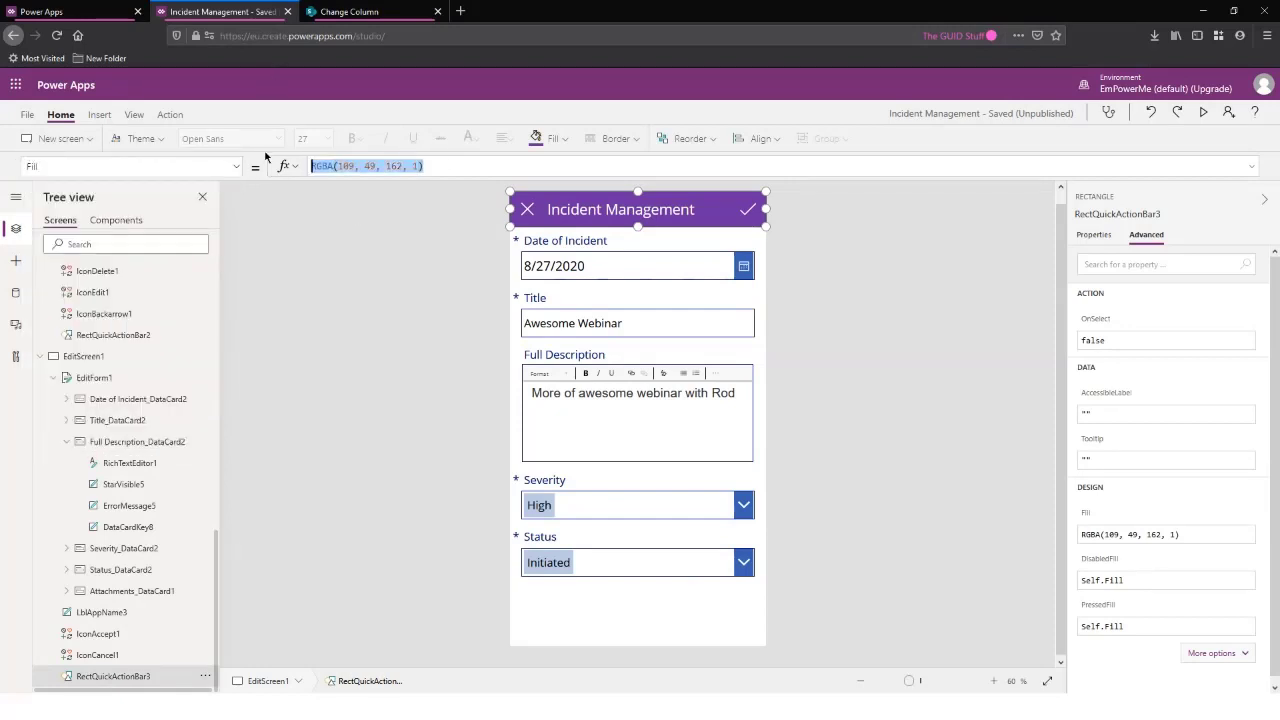
type("varBanner")
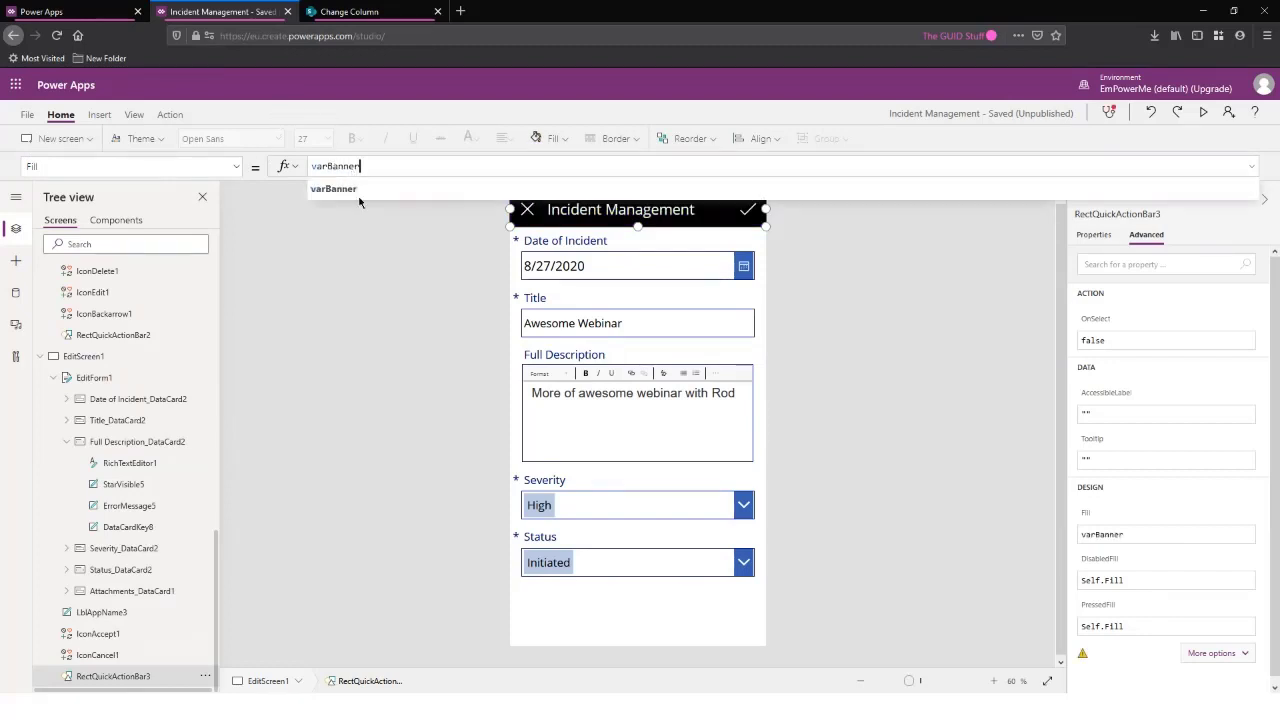
left_click(228, 349)
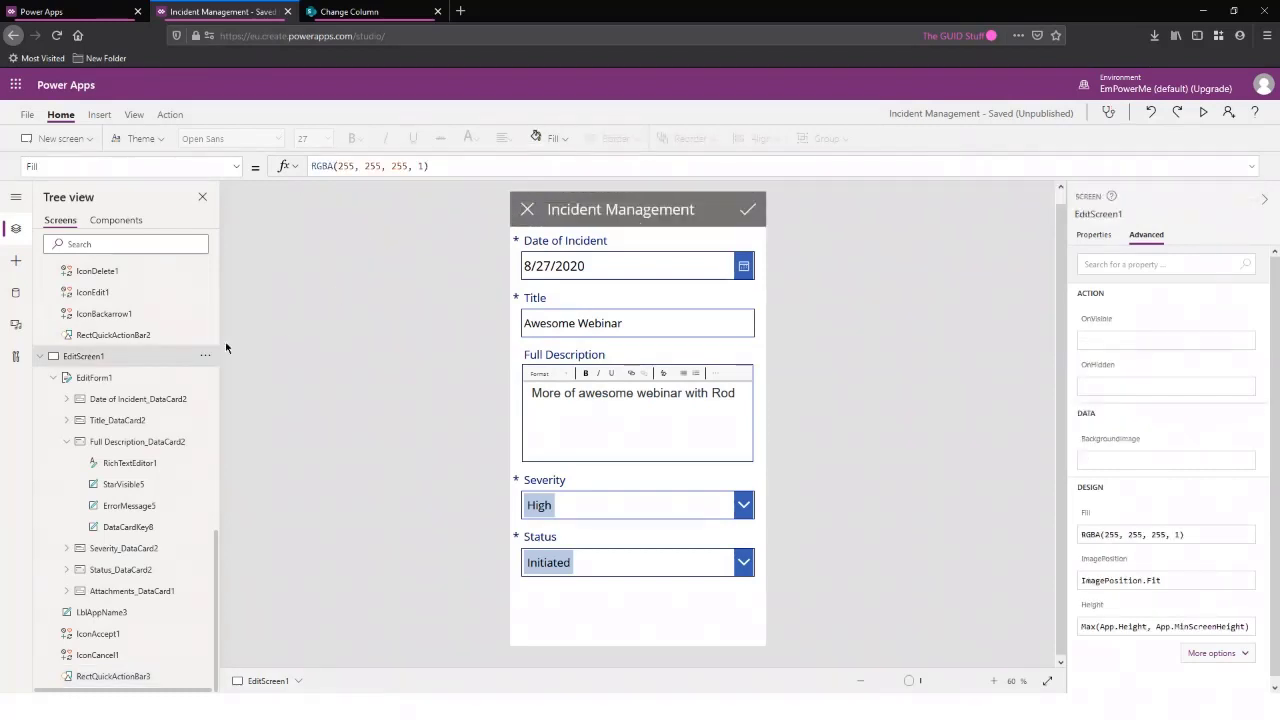
Change varBanner's colour to Blue in the App object's OnStart formula, and run OnStart
scroll(126, 640, "up", 5)
scroll(139, 624, "down", 5)
scroll(134, 360, "up", 10)
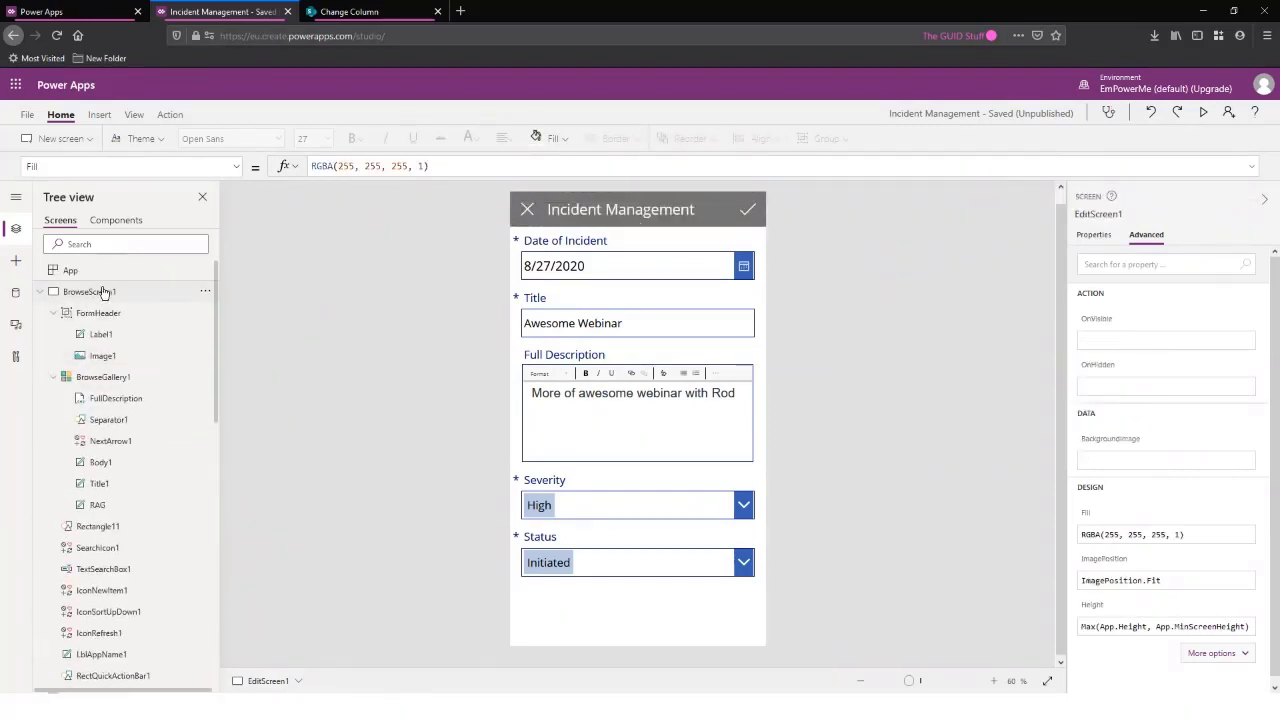
left_click(120, 272)
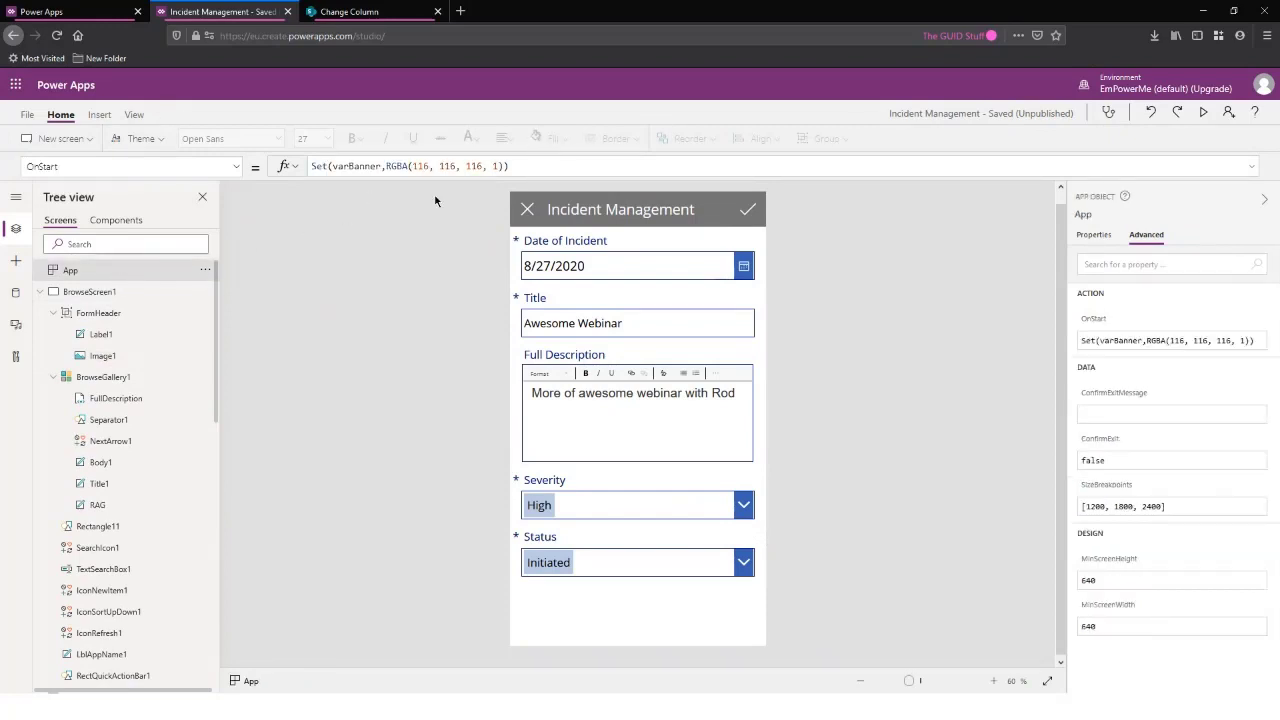
left_click_drag(386, 166, 506, 166)
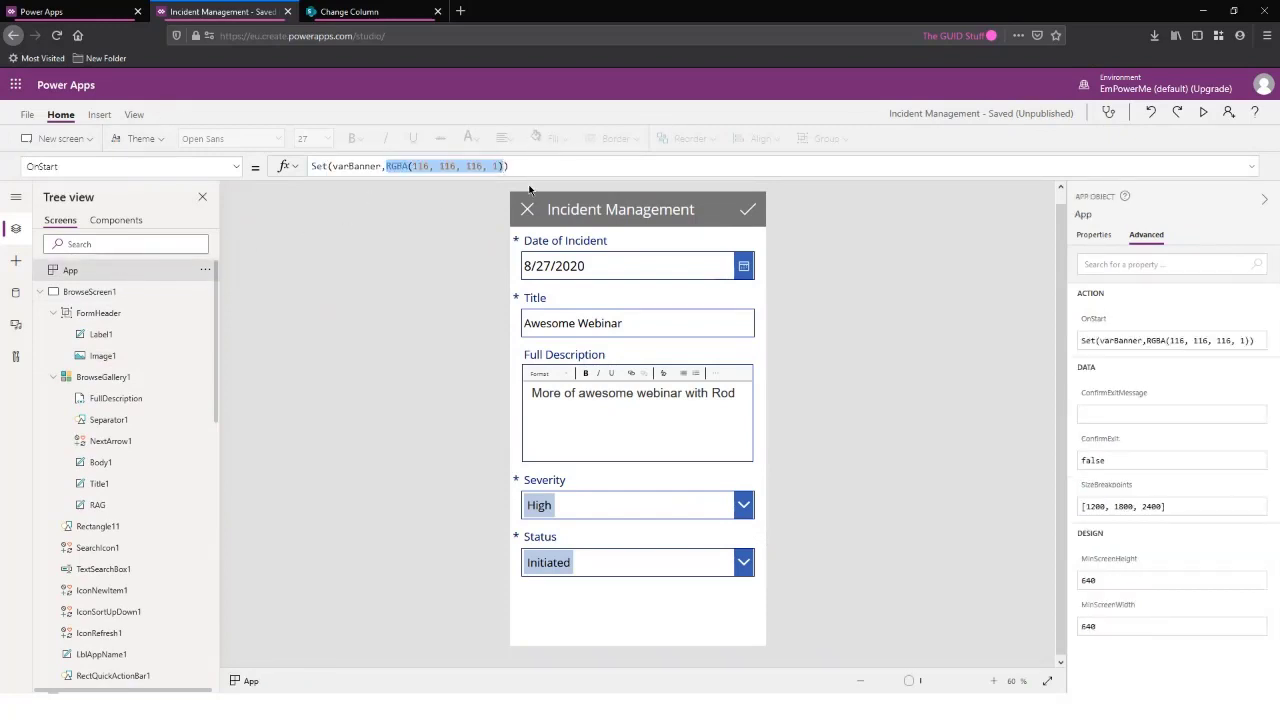
type("Blue")
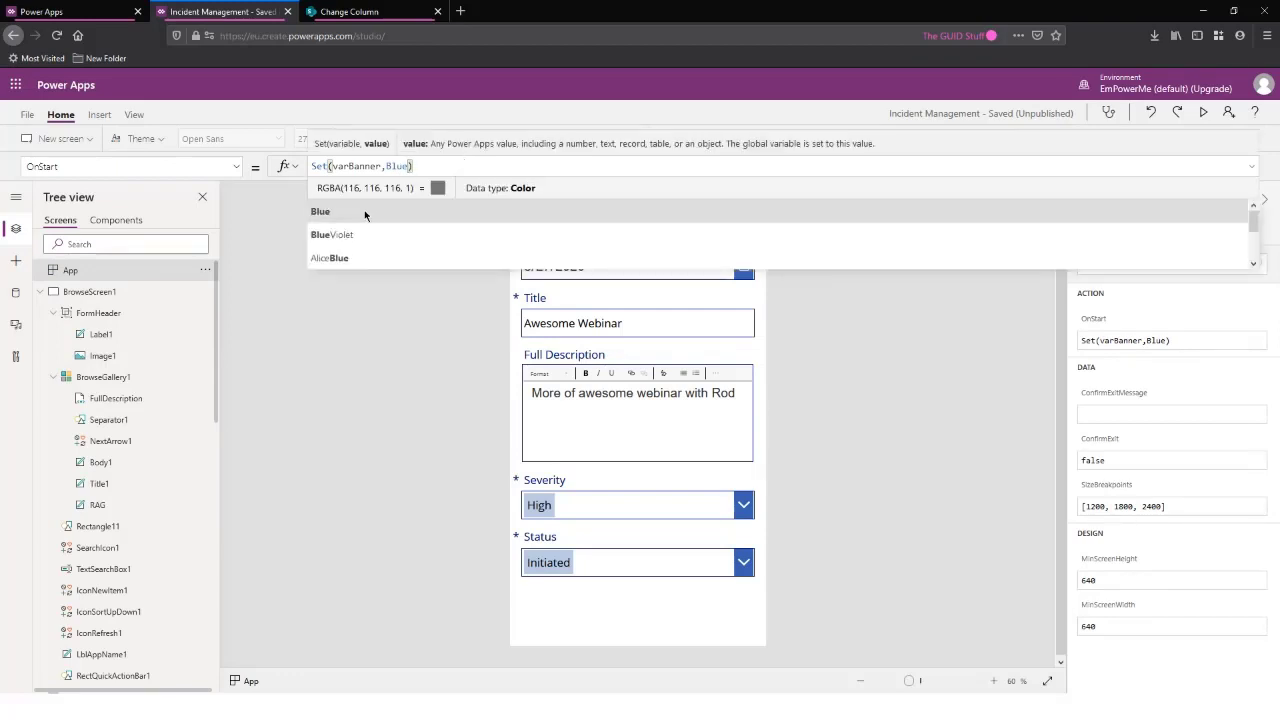
left_click(364, 210)
left_click(487, 168)
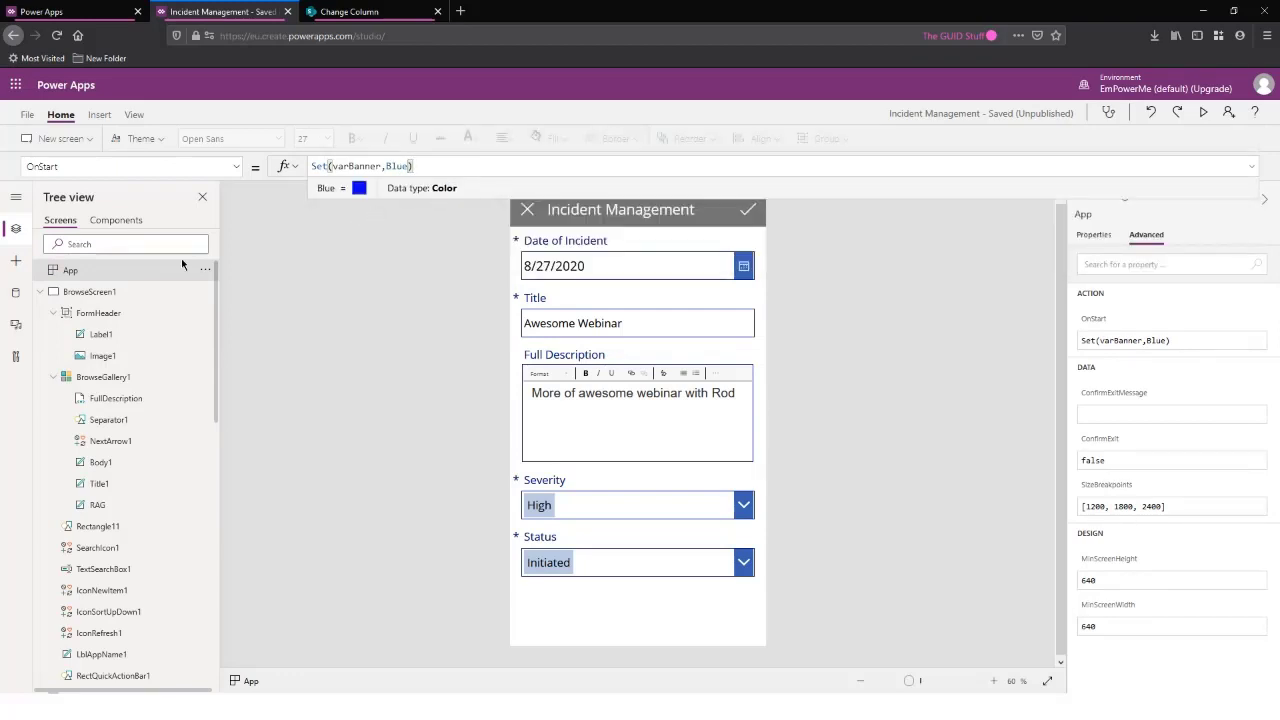
left_click(205, 273)
left_click(230, 292)
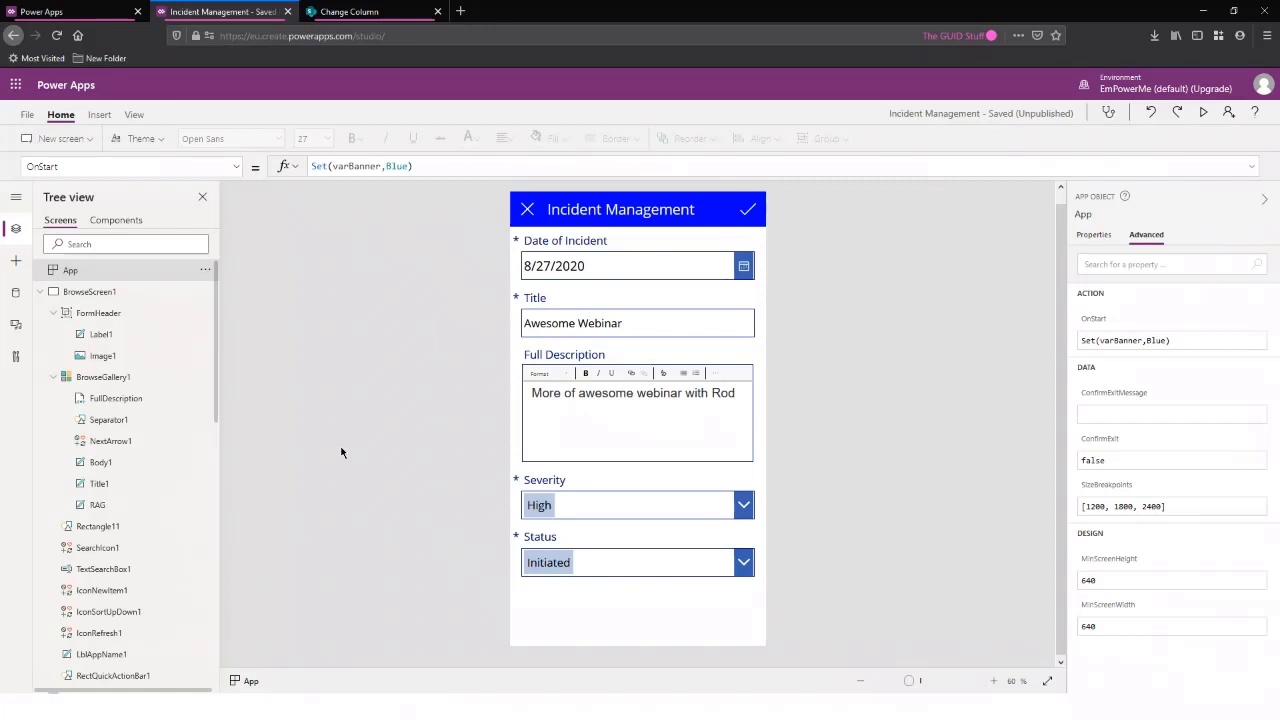
Unlock EditScreen1's Severity card and set the BorderColor of its combo box DataCardValue9 to varBanner
left_click(630, 505)
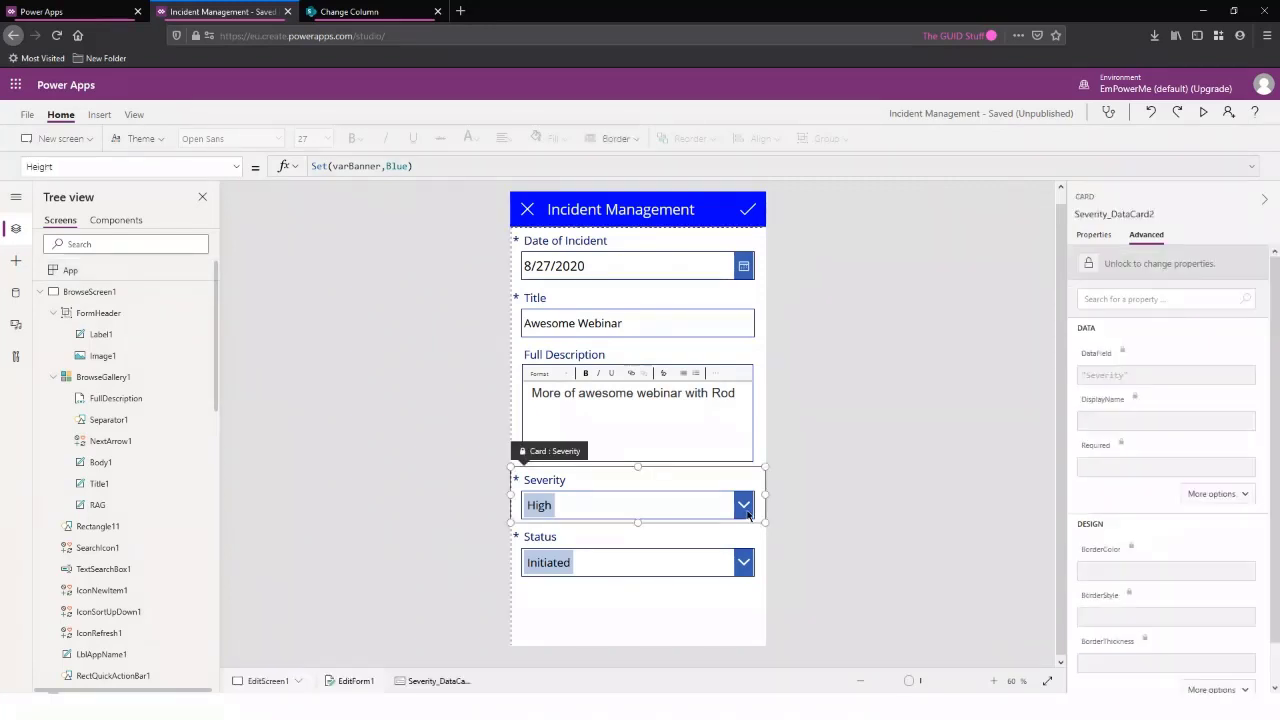
left_click(634, 503)
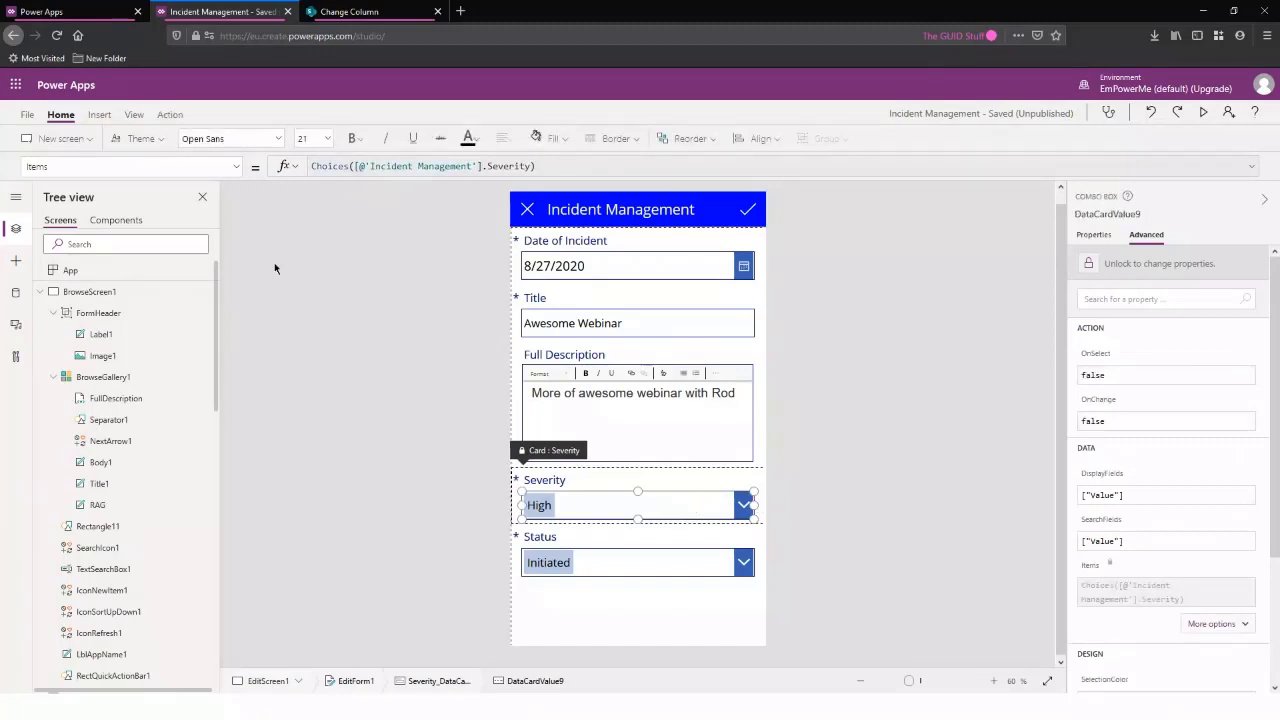
left_click(237, 166)
key("ctrl+a")
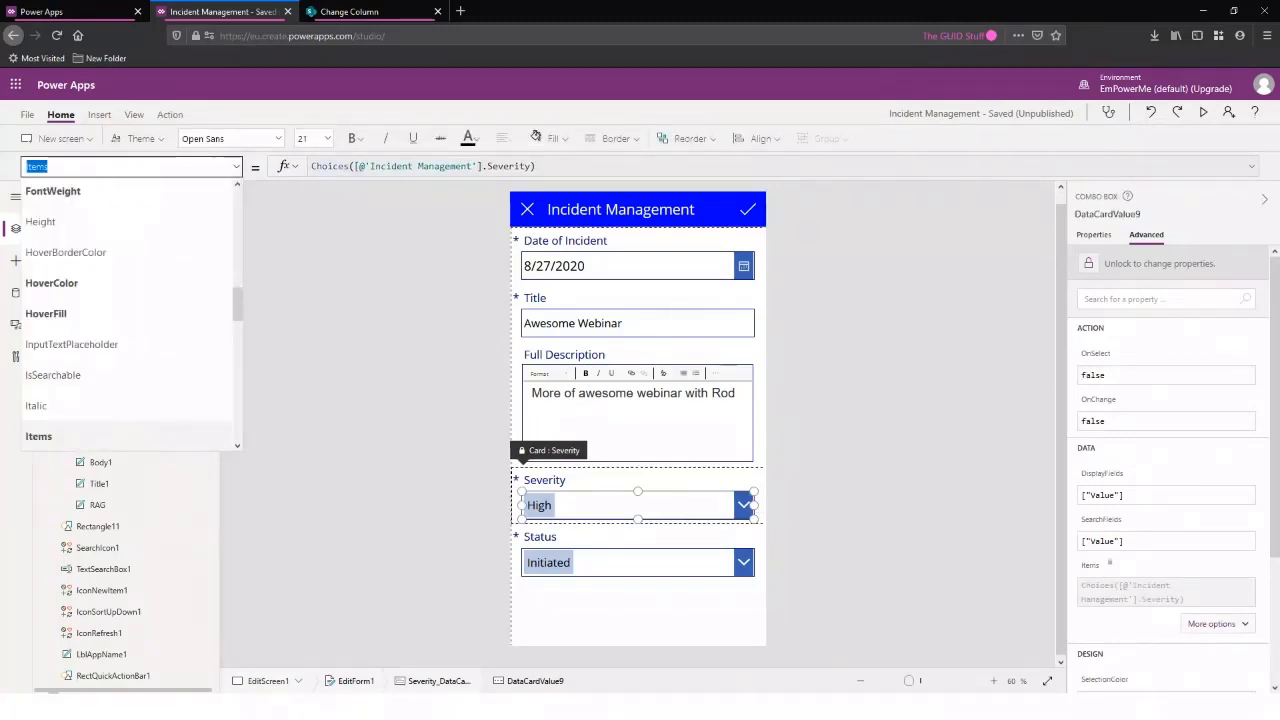
type("B")
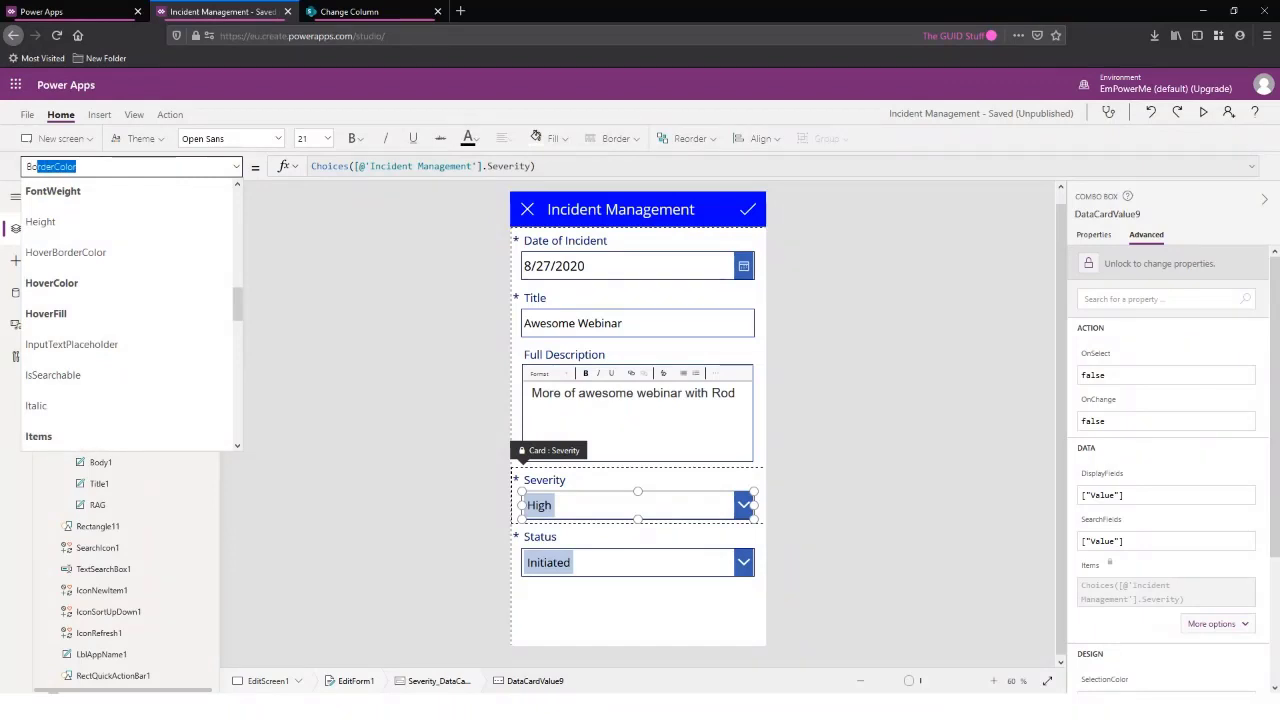
type("o")
key("Return")
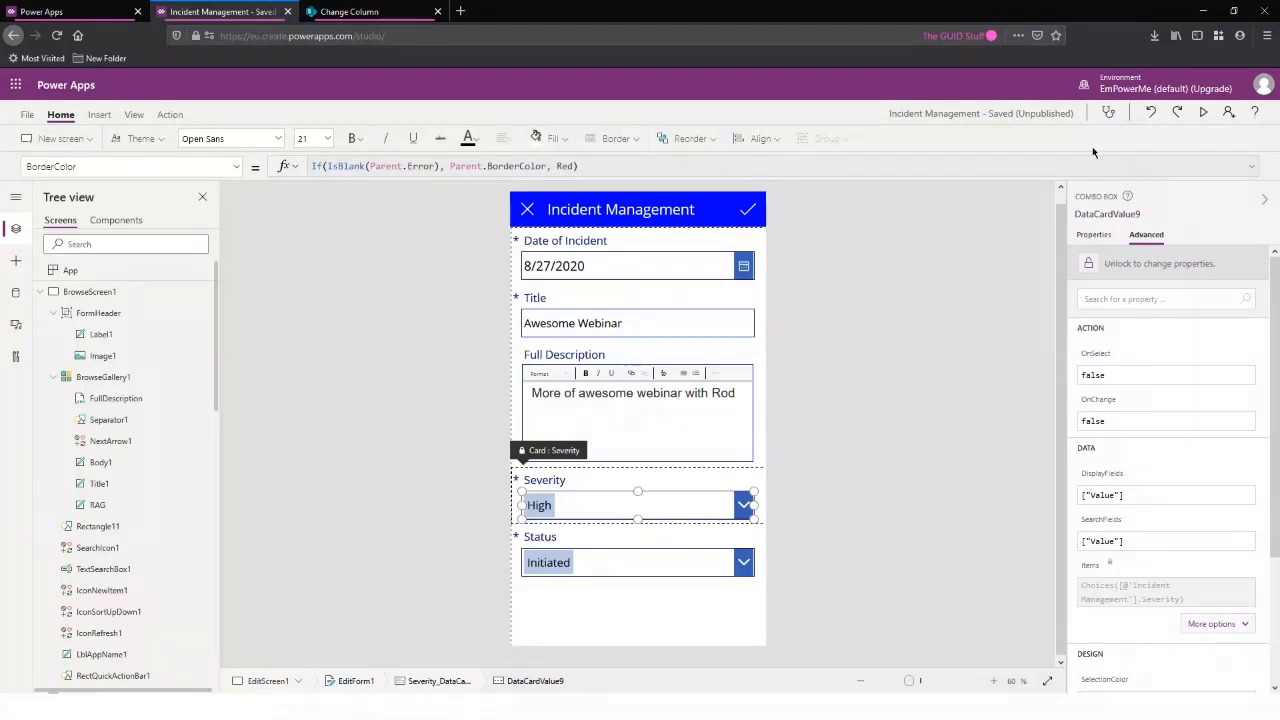
left_click(679, 160)
key("ctrl+a")
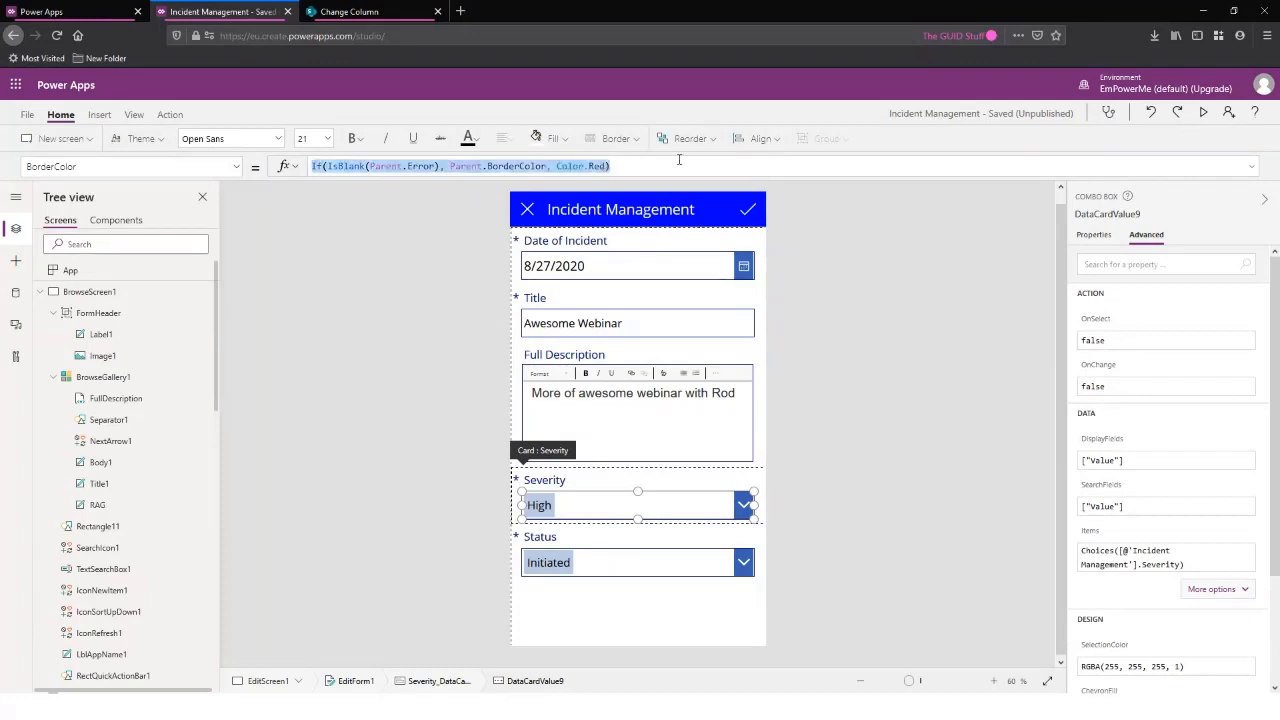
type("varBanner")
left_click(457, 200)
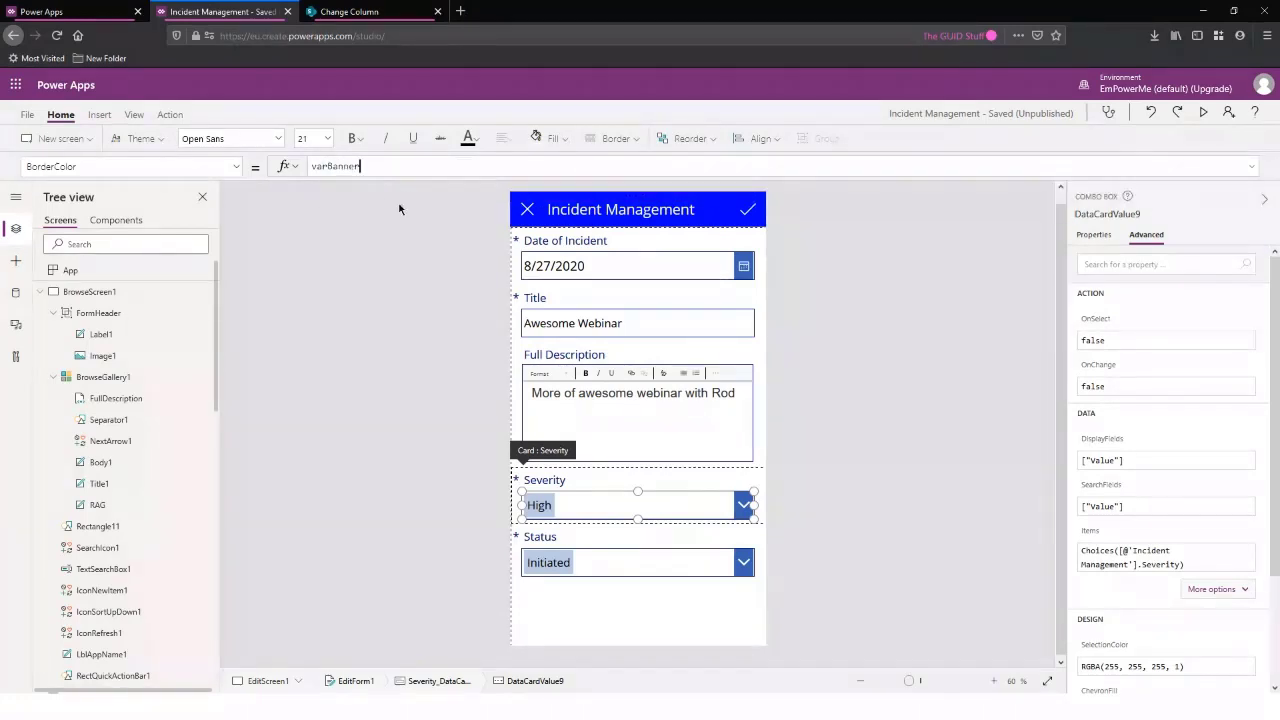
Set the ChevronFill of the Severity combo box to varBanner
left_click(128, 162)
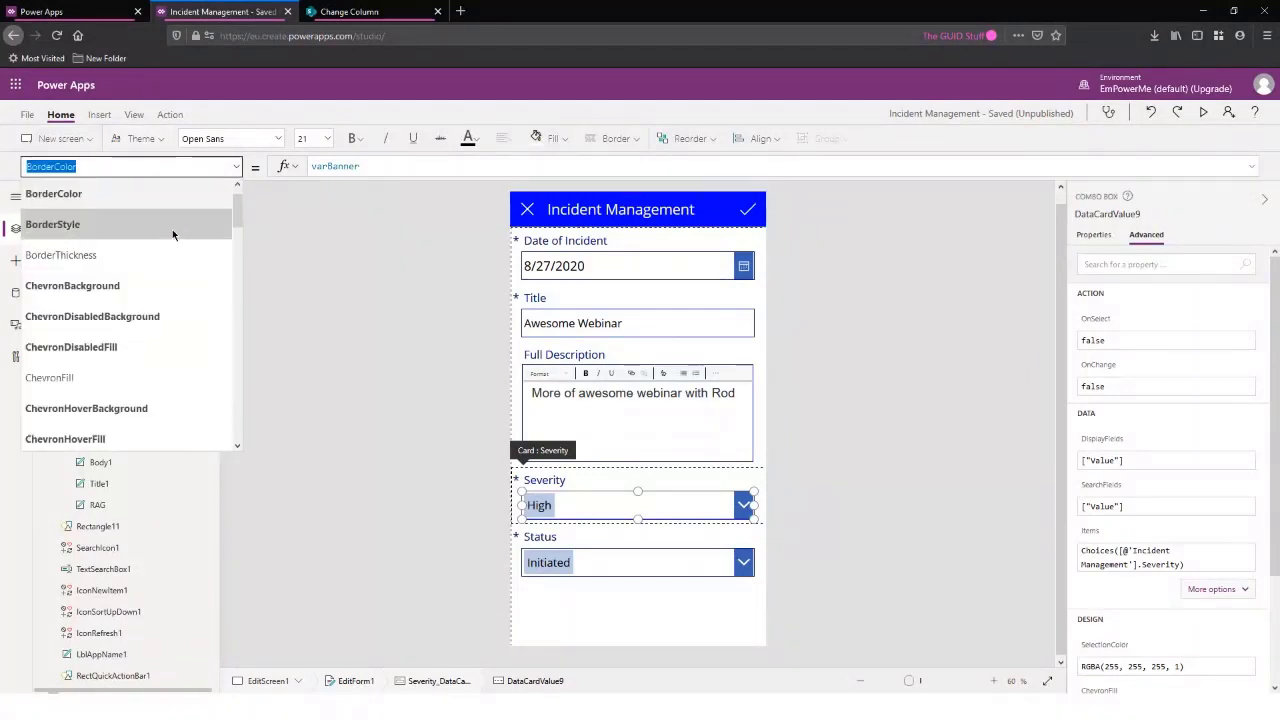
left_click(111, 378)
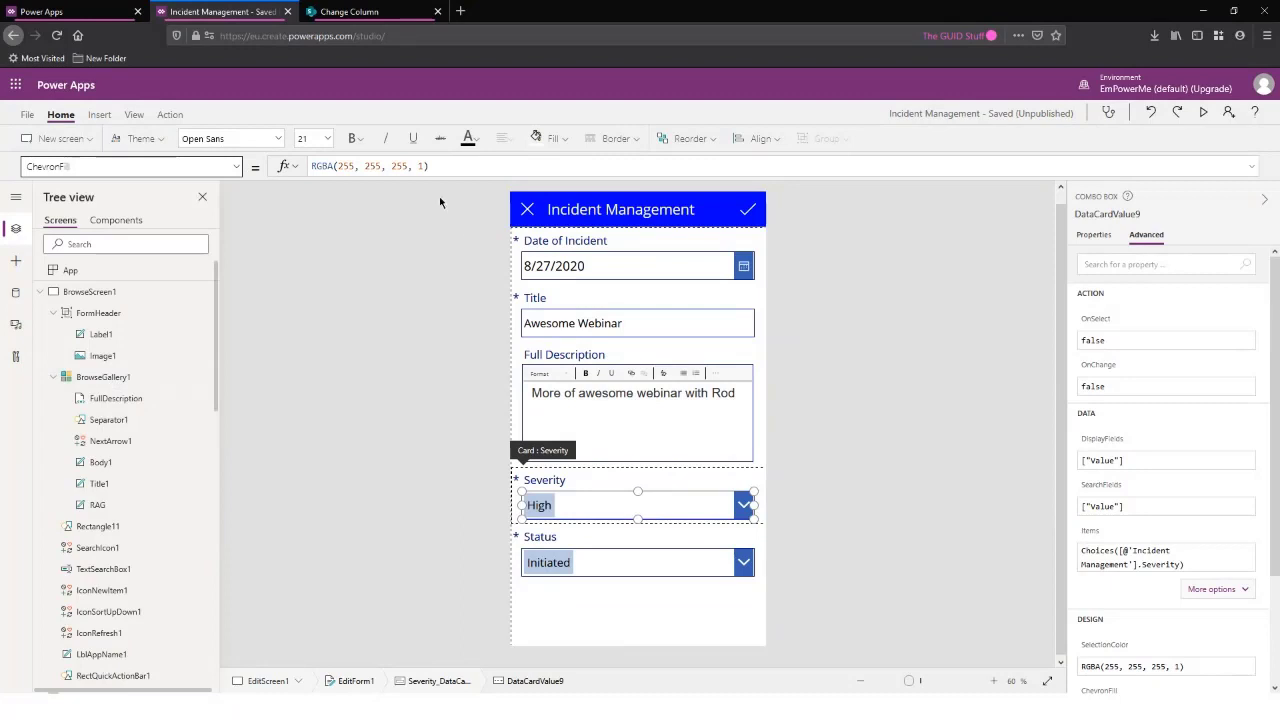
left_click_drag(437, 166, 300, 166)
type("varB")
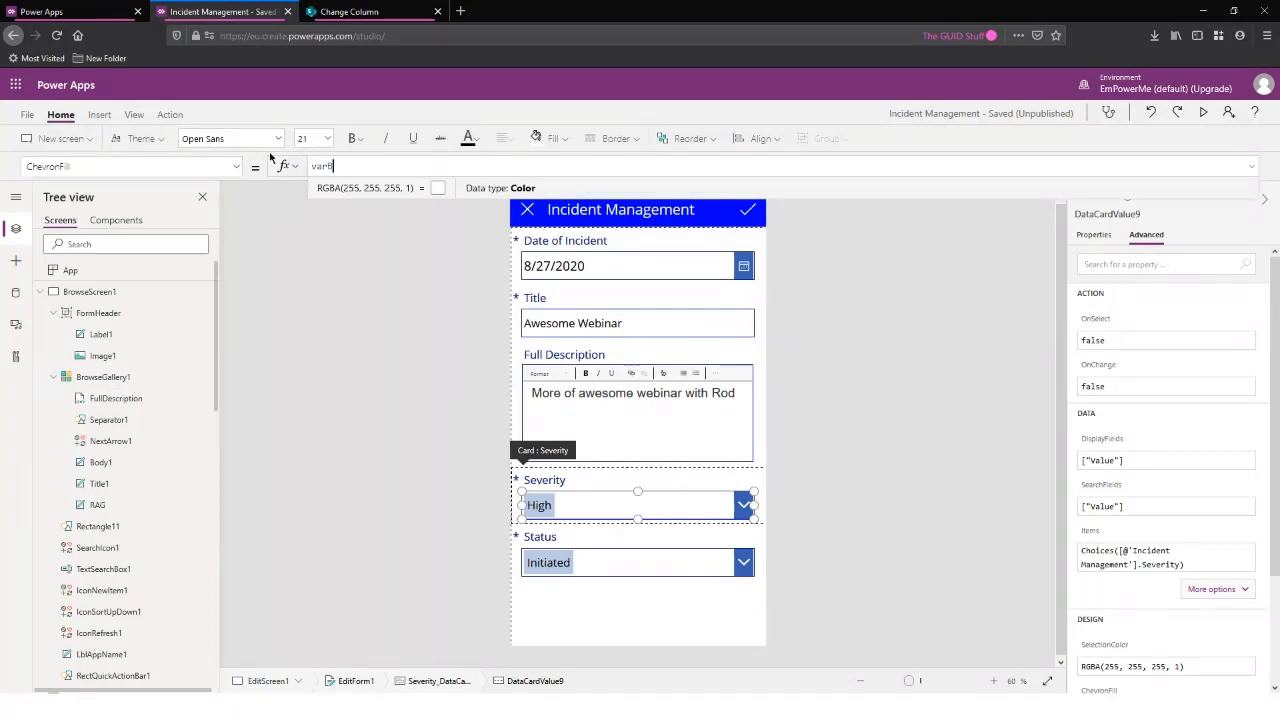
left_click(358, 190)
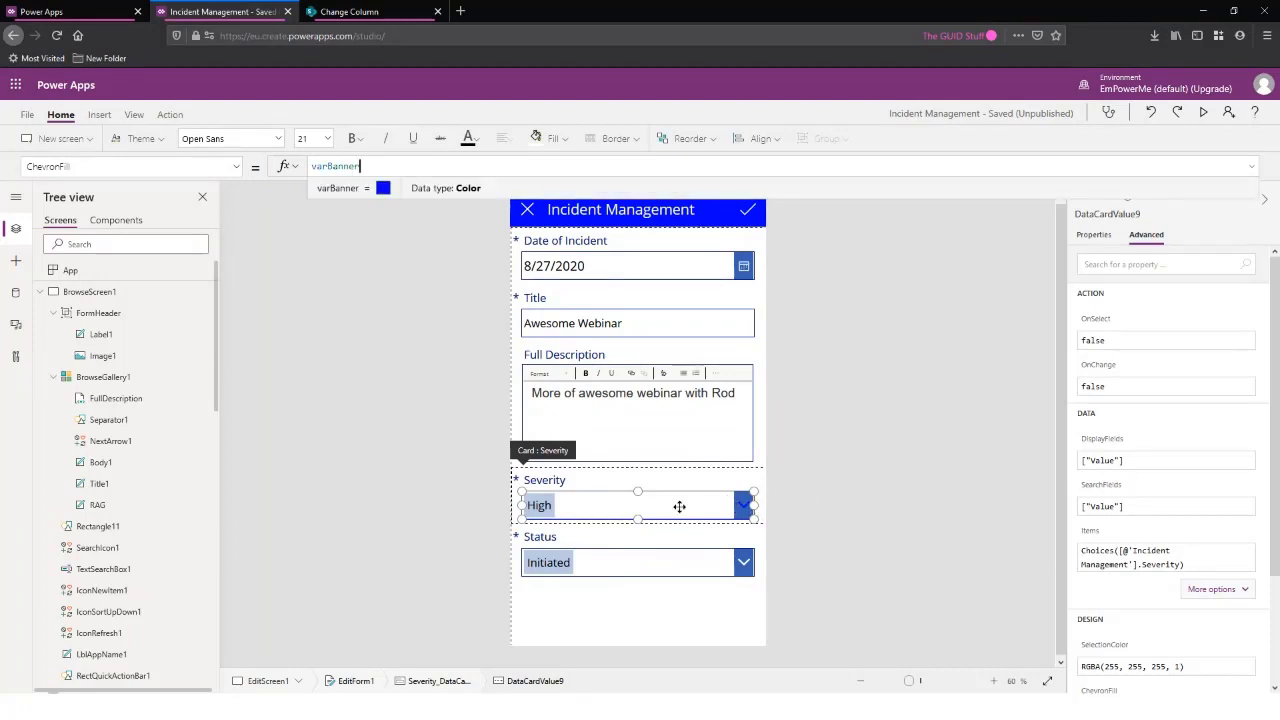
Save the app and return to BrowseScreen1
left_click(836, 522)
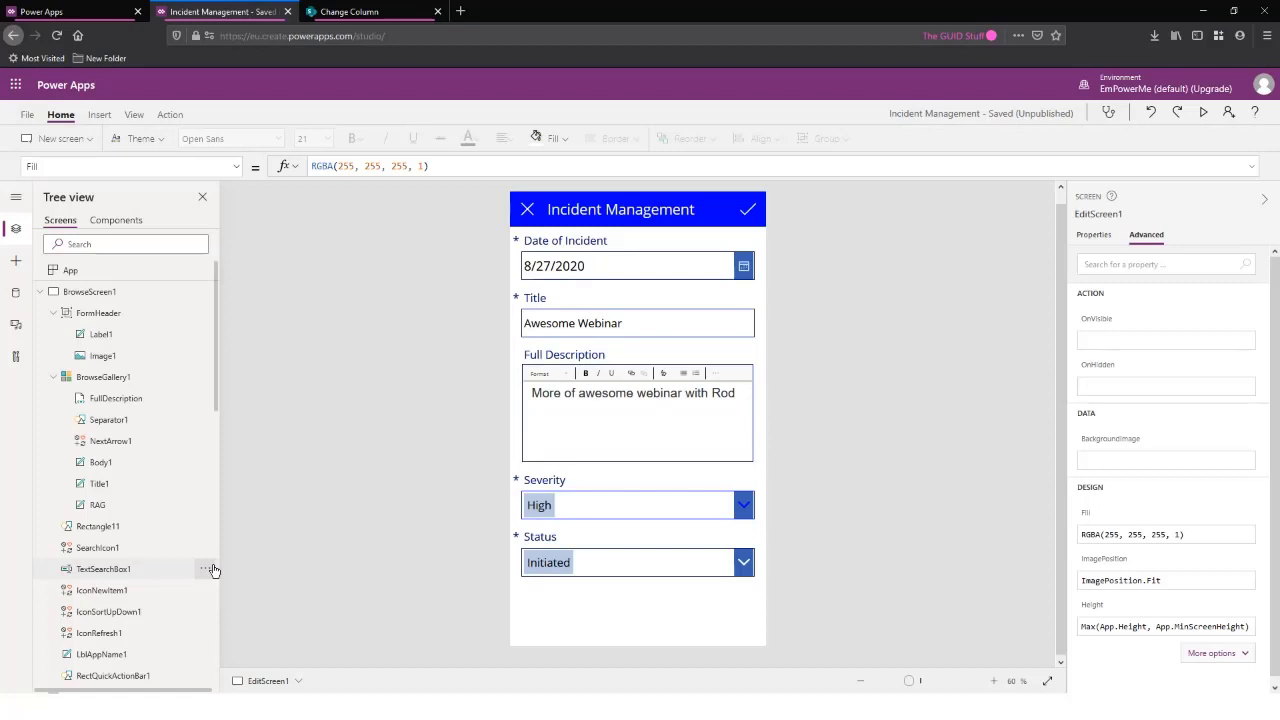
key("ctrl+s")
left_click(145, 291)
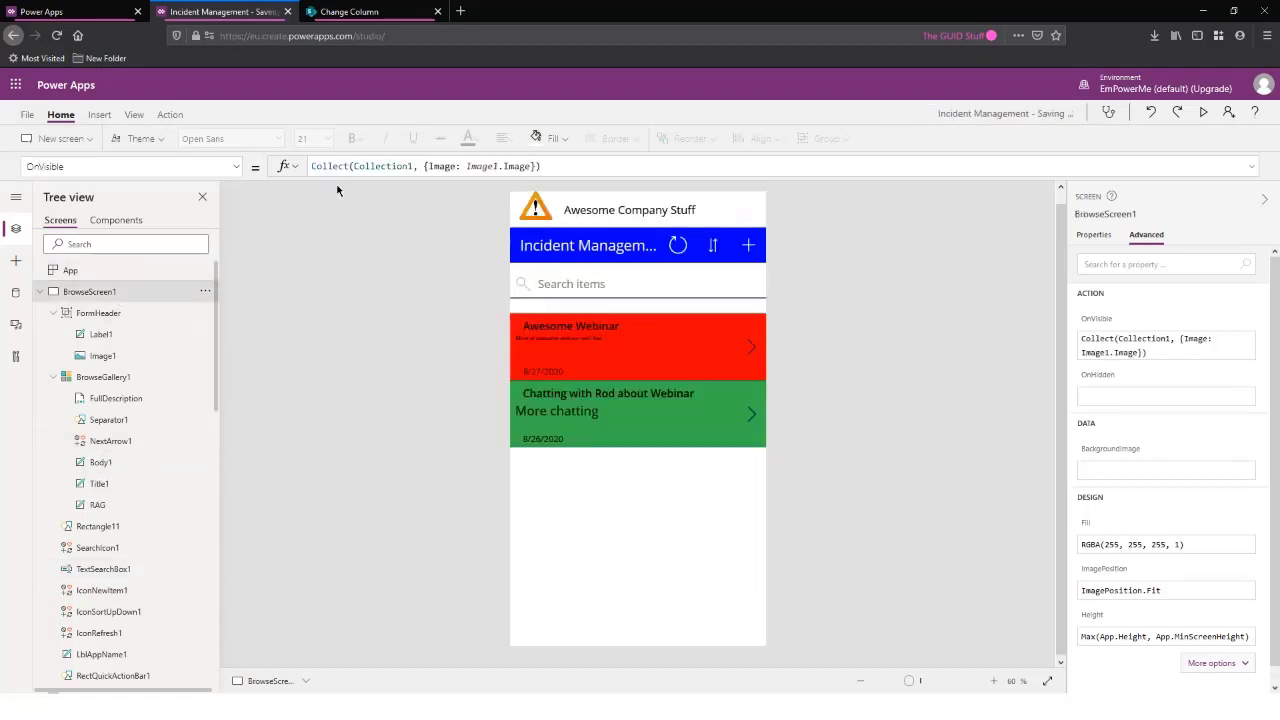
Change varBanner's colour to Red in the App object's OnStart formula, and run OnStart
left_click(155, 270)
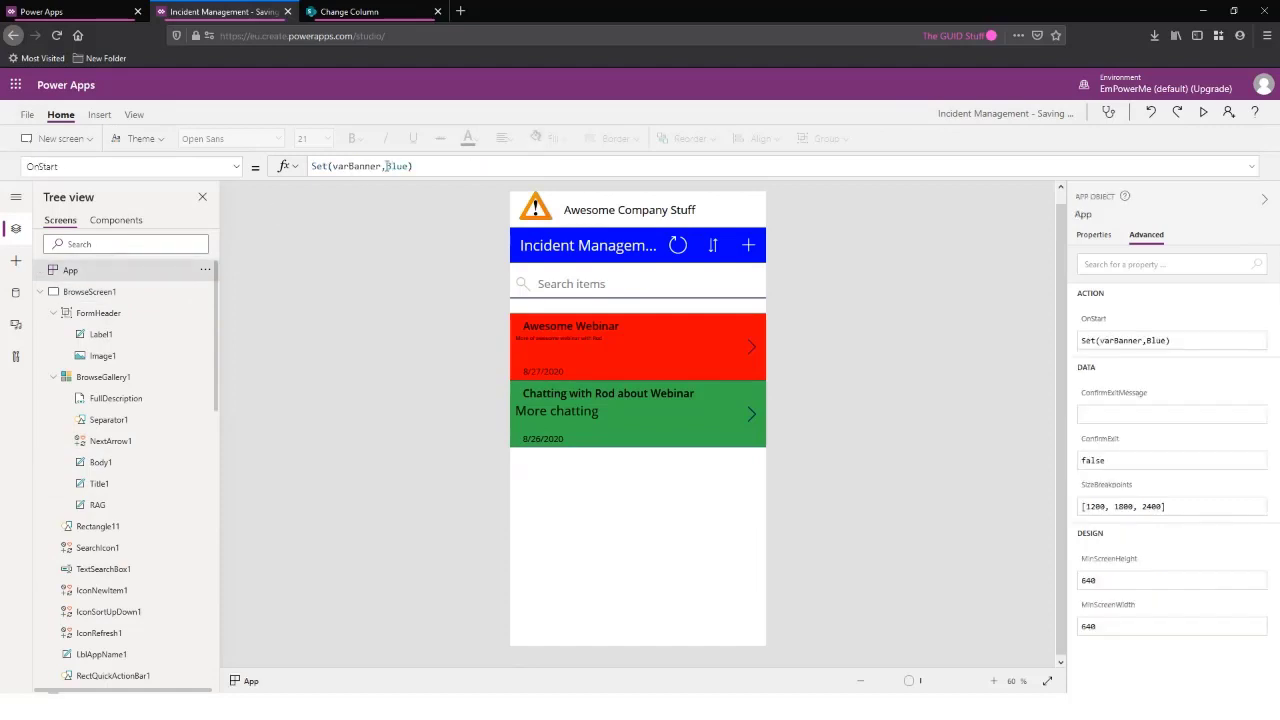
double_click(388, 166)
type("Red")
scroll(126, 366, "down", 5)
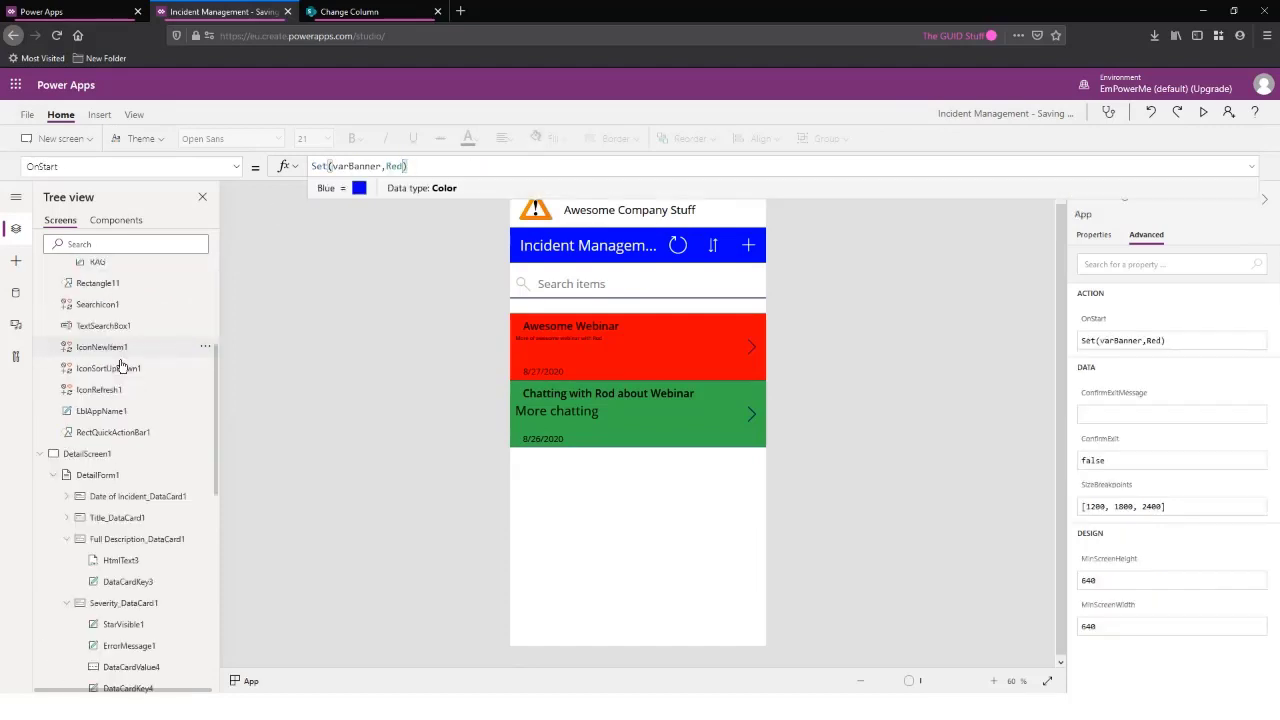
scroll(117, 442, "up", 5)
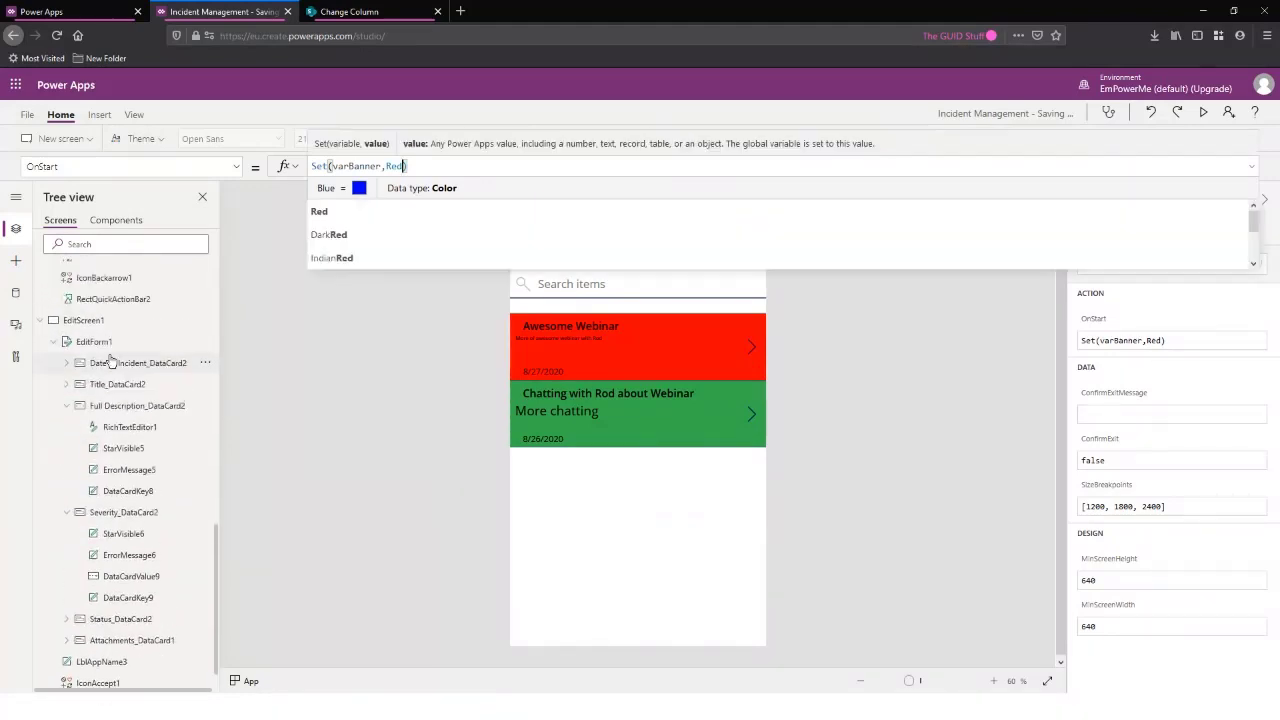
scroll(157, 309, "up", 4)
left_click(205, 270)
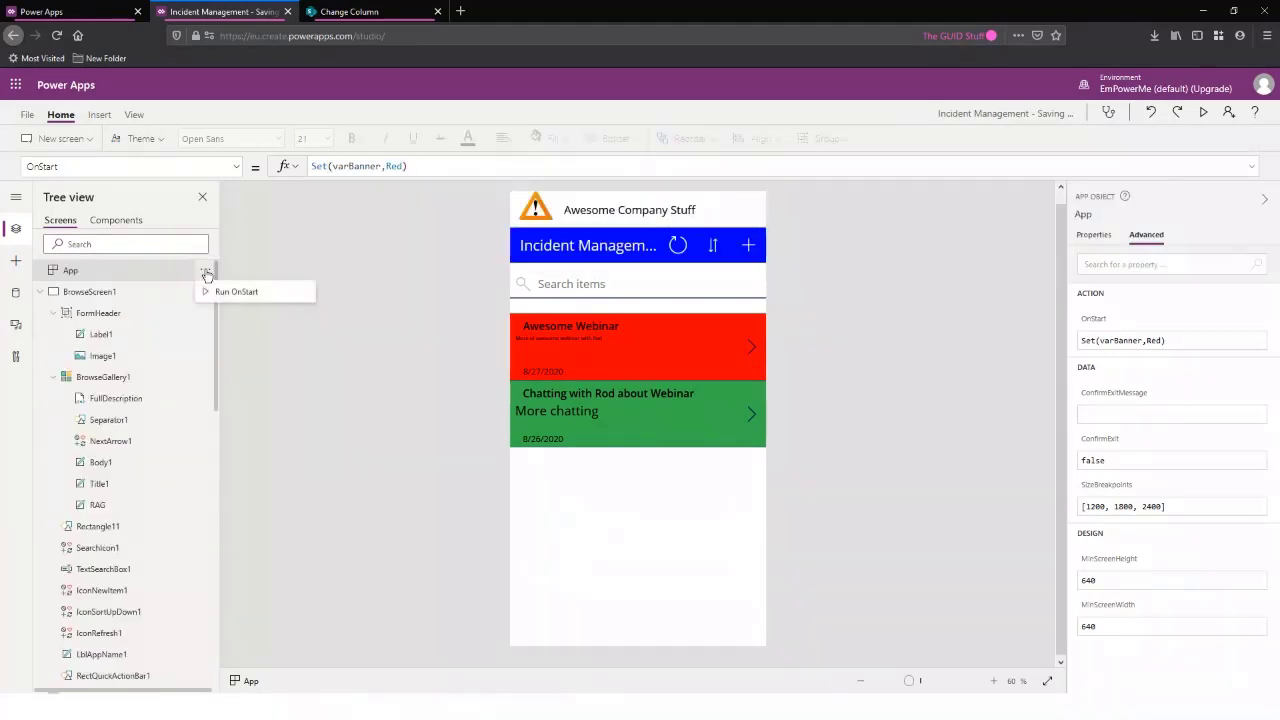
left_click(228, 288)
Bring up EditScreen1 to check the colours of its header bar and Severity combo box
scroll(145, 437, "down", 5)
scroll(150, 440, "down", 5)
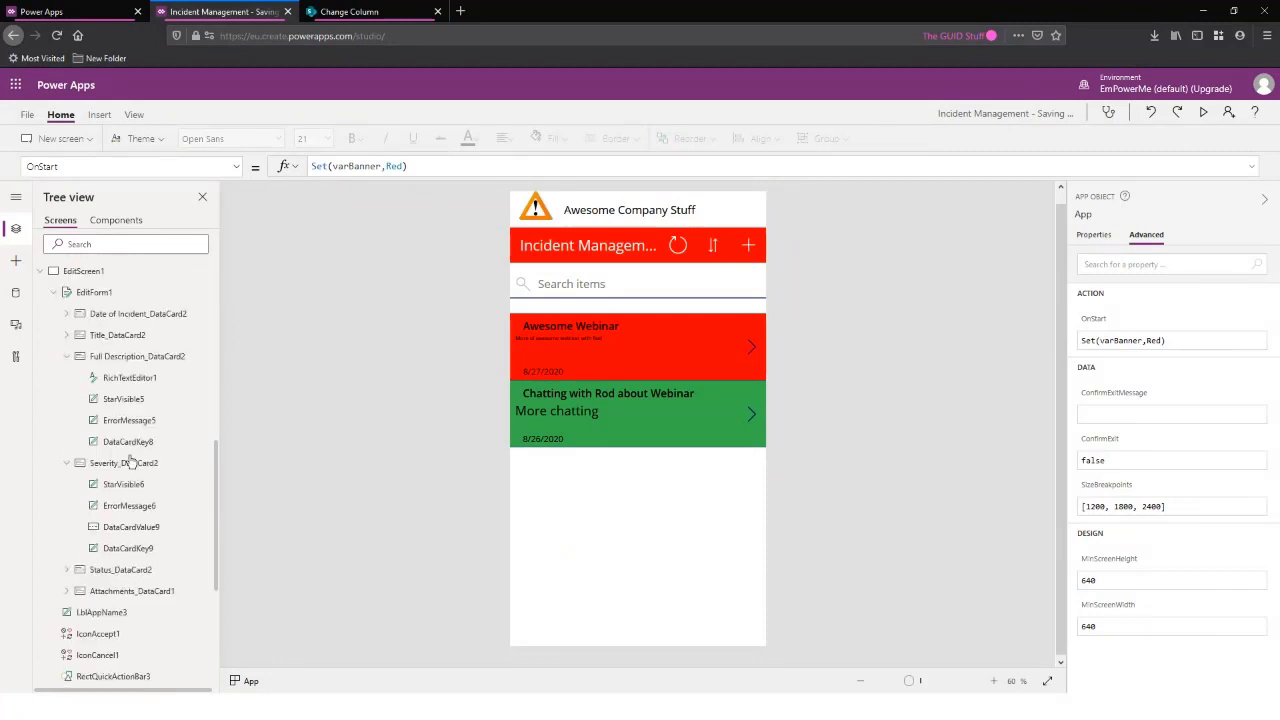
scroll(171, 457, "up", 3)
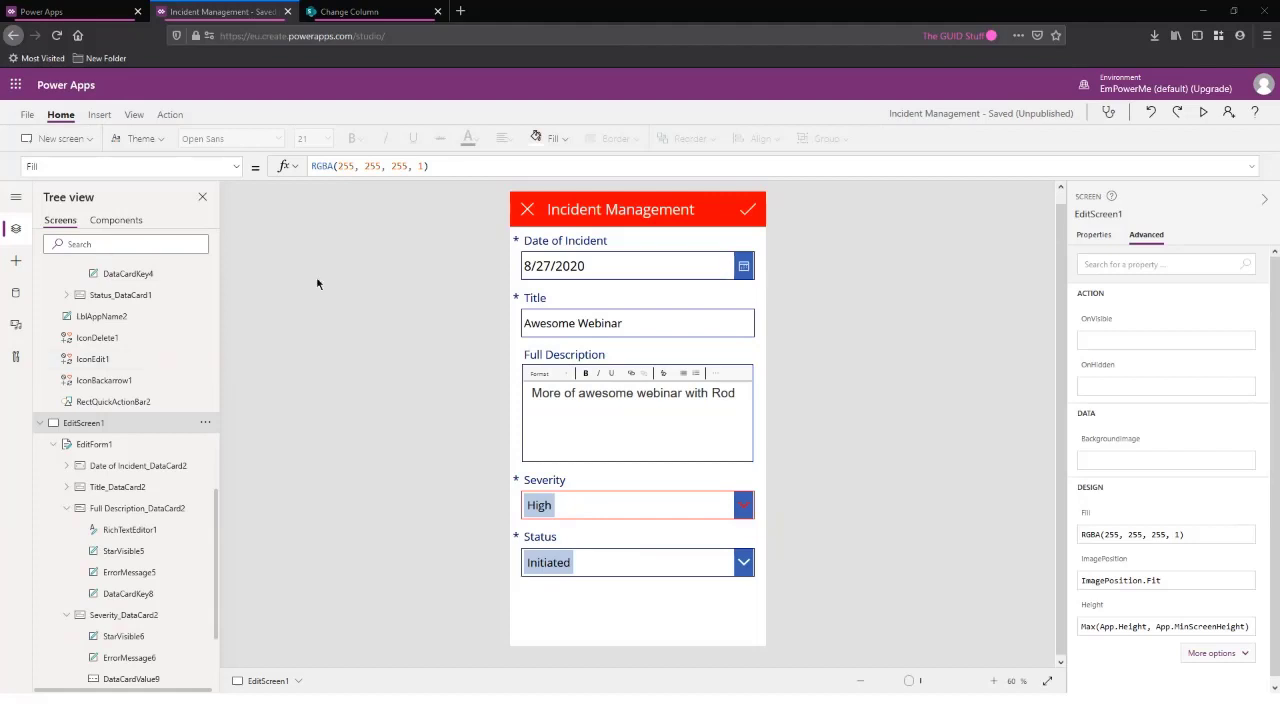
Publish the saved version of the Incident Management app
left_click(28, 114)
left_click(162, 315)
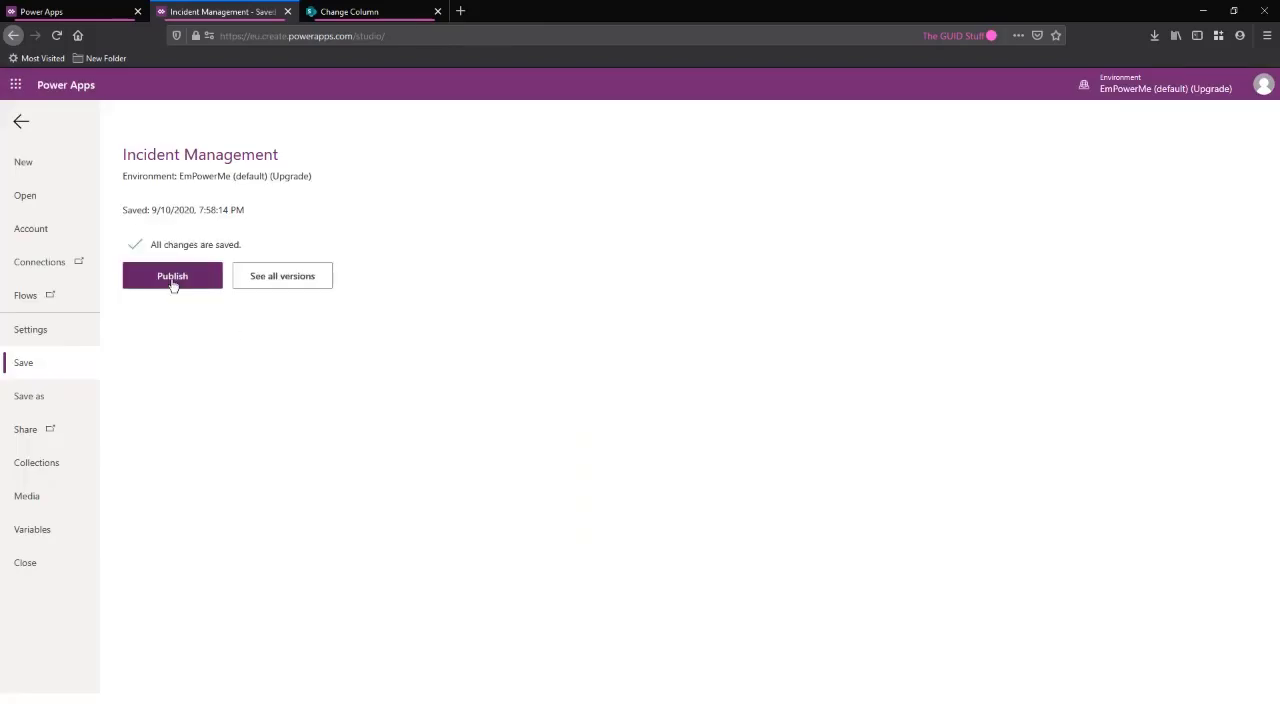
left_click(171, 283)
left_click(650, 460)
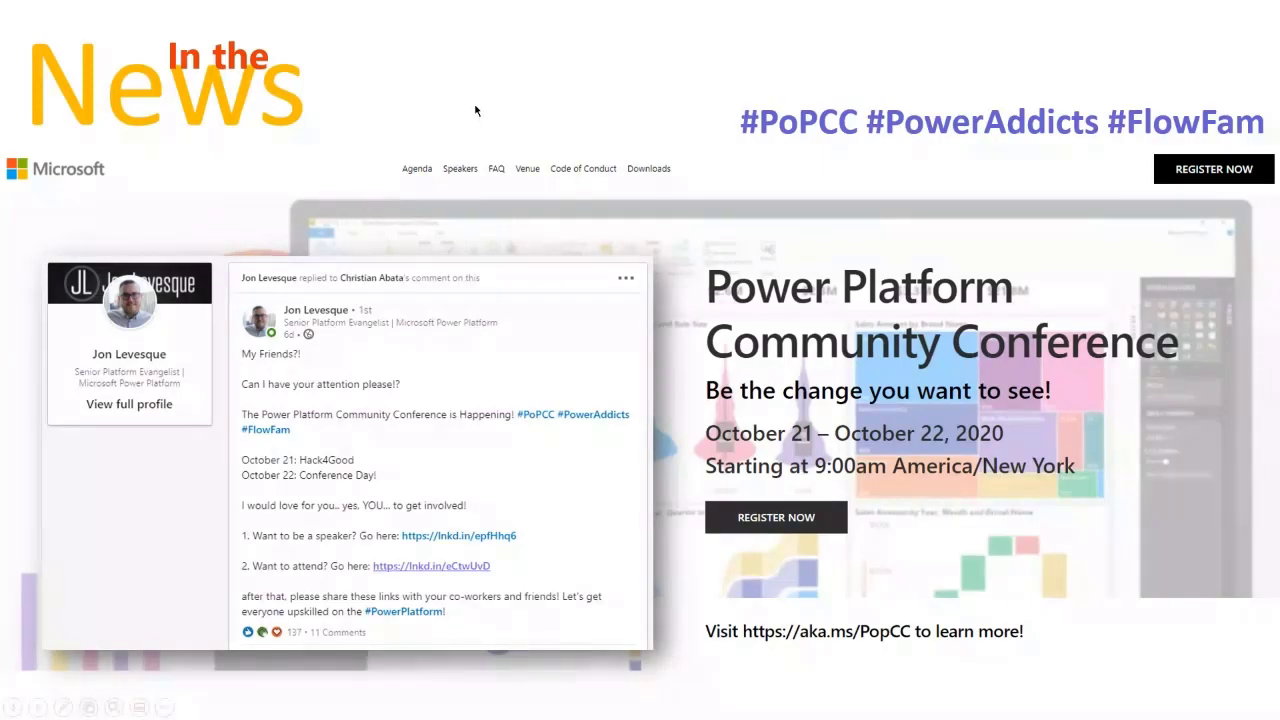
key("Right")
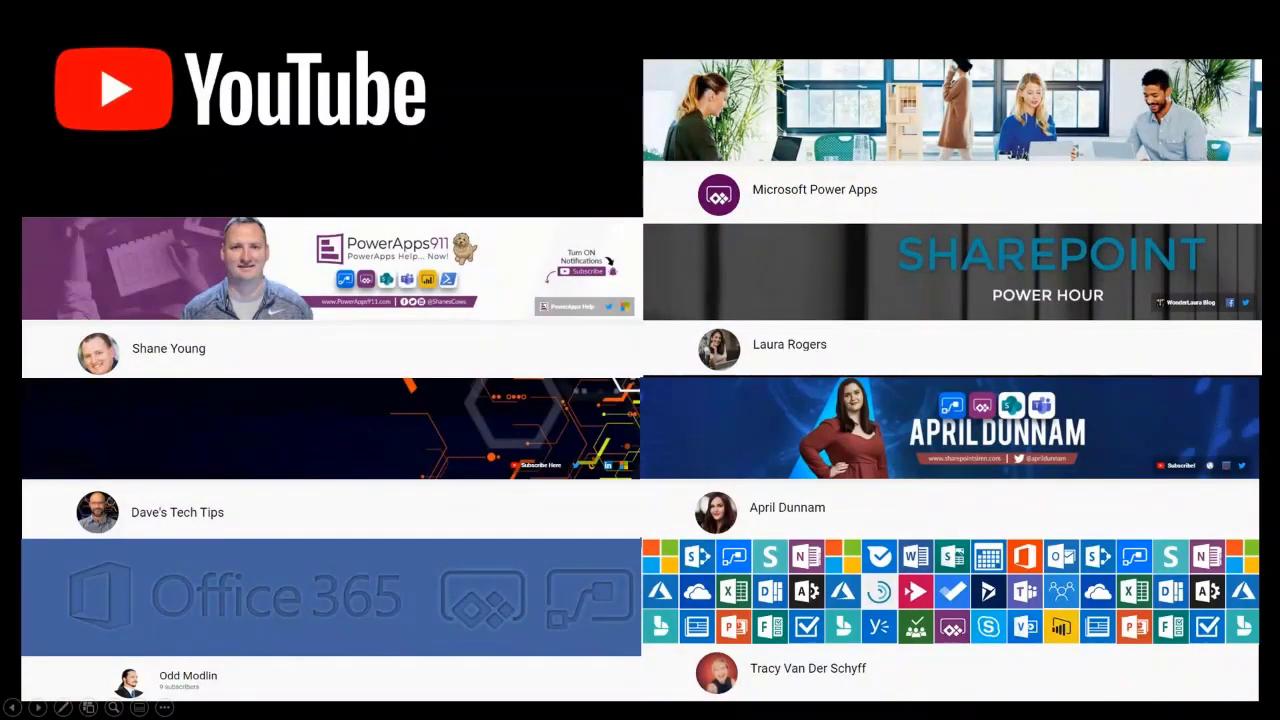